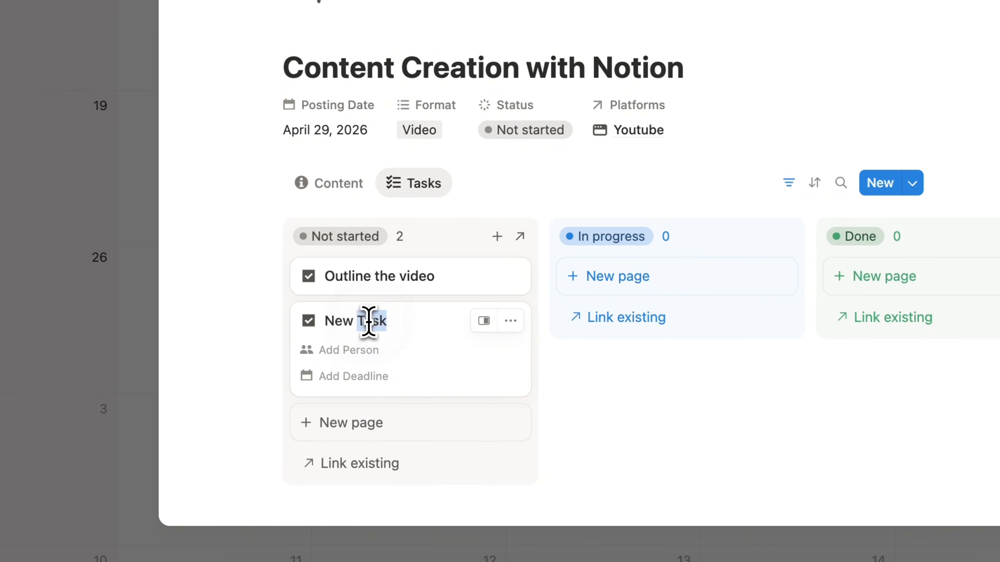
Rename the new task under Not started on the "Content Creation with Notion" page as "Script".
{"action": "key", "text": "super+a"}
{"action": "type", "text": "Script"}
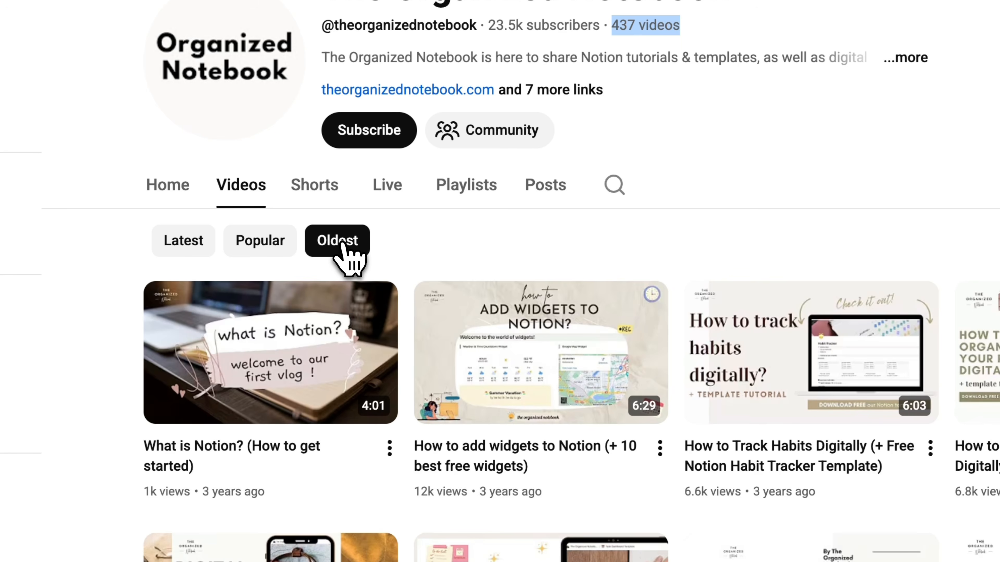
Browse The Organized Notebook channel's YouTube videos, listed from oldest.
{"action": "scroll", "coordinate": [265, 453], "scroll_direction": "down", "scroll_amount": 2}
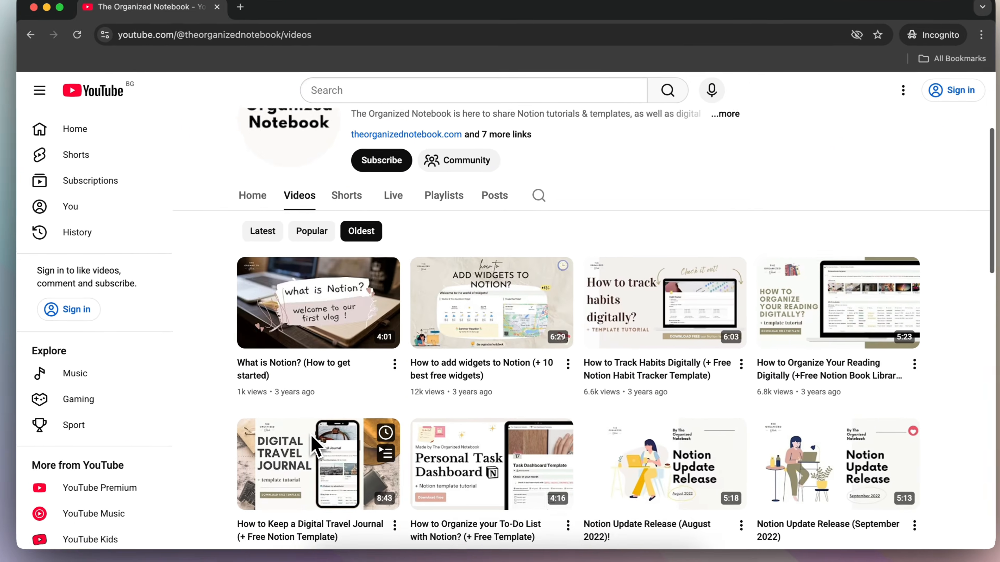
{"action": "scroll", "coordinate": [311, 444], "scroll_direction": "down", "scroll_amount": 10}
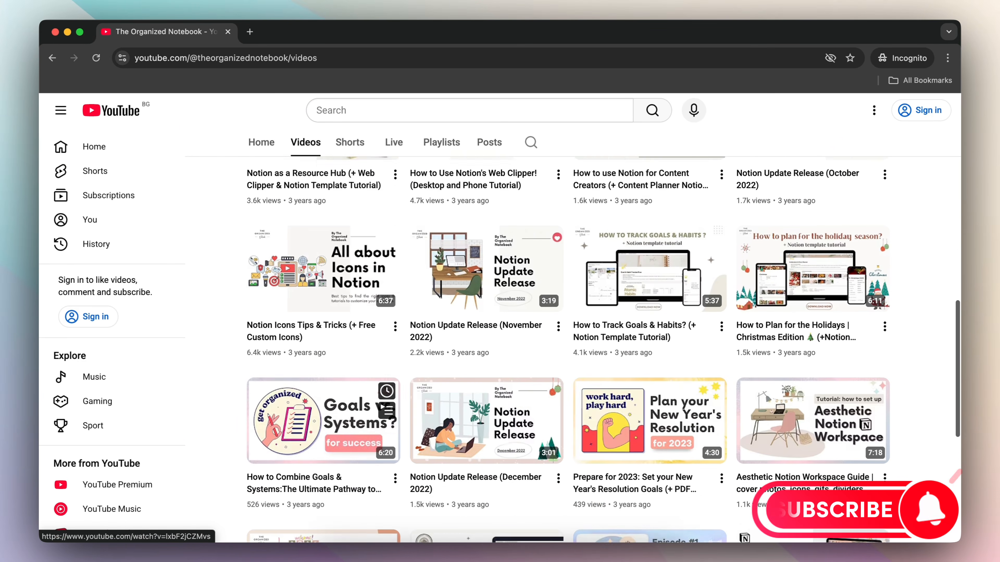
{"action": "scroll", "coordinate": [319, 437], "scroll_direction": "down", "scroll_amount": 7}
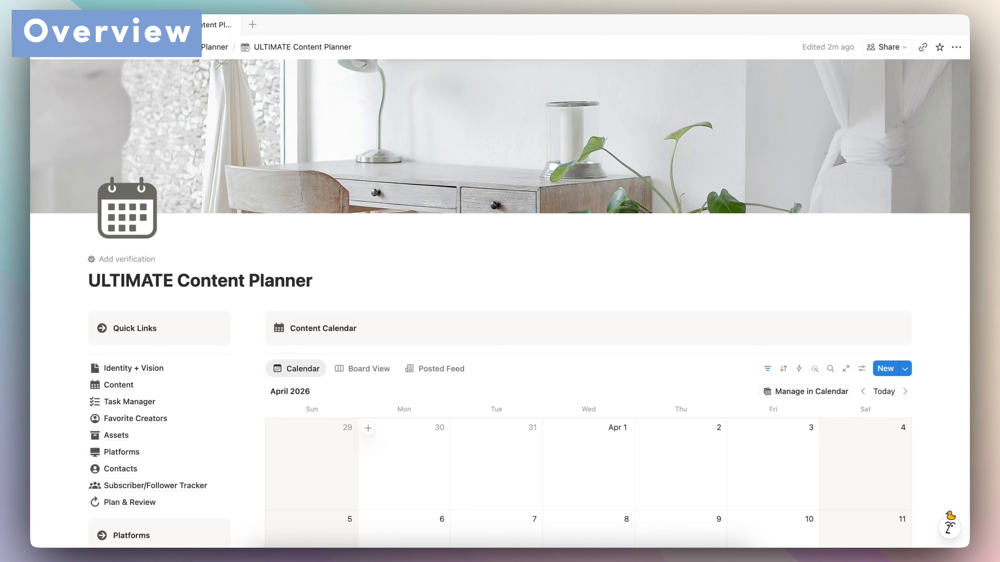
Look through the ULTIMATE Content Planner page, including the content calendar's Board View and Posted Feed and the sections below.
{"action": "scroll", "coordinate": [500, 299], "scroll_direction": "down", "scroll_amount": 3}
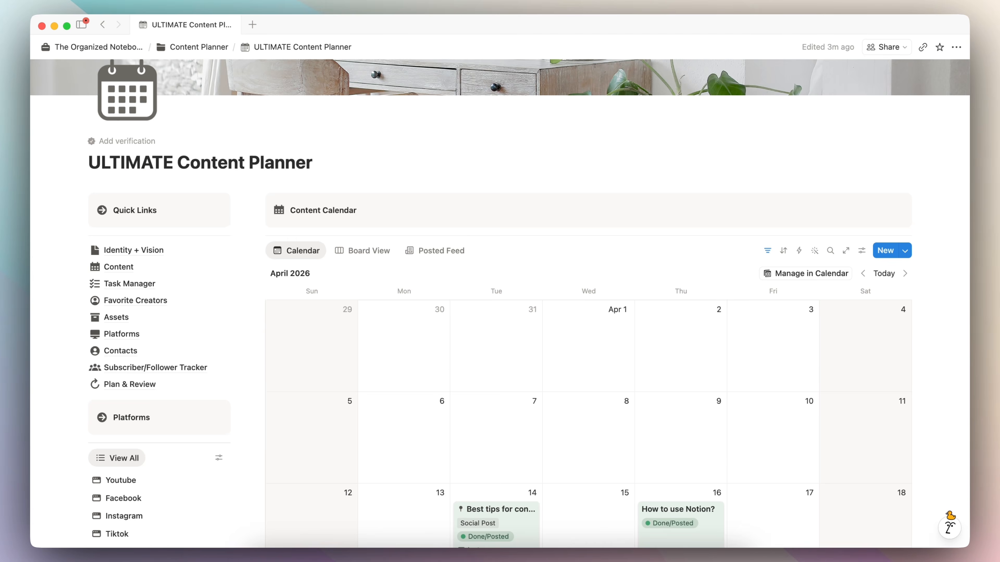
{"action": "scroll", "coordinate": [500, 303], "scroll_direction": "down", "scroll_amount": 5}
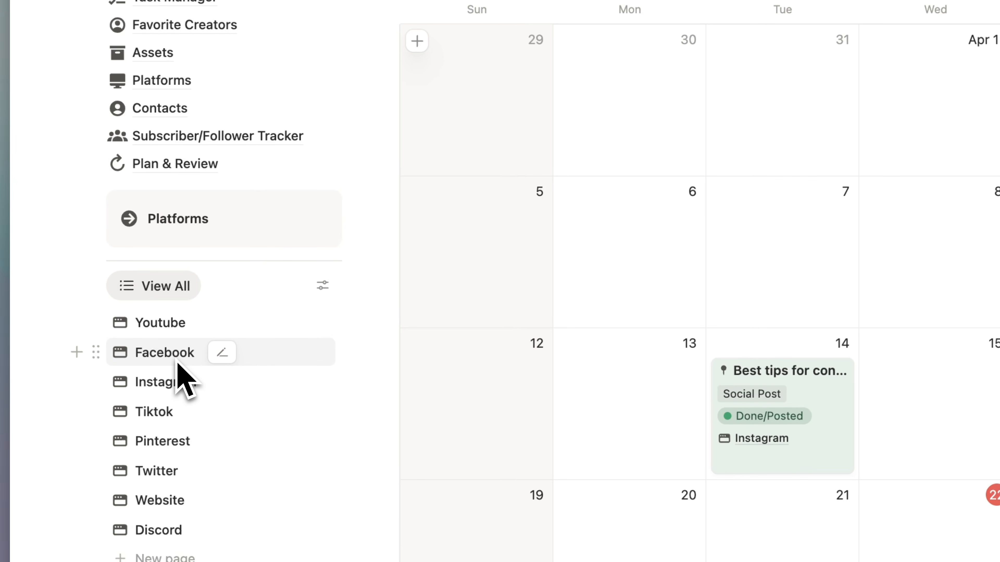
{"action": "scroll", "coordinate": [330, 263], "scroll_direction": "up", "scroll_amount": 2}
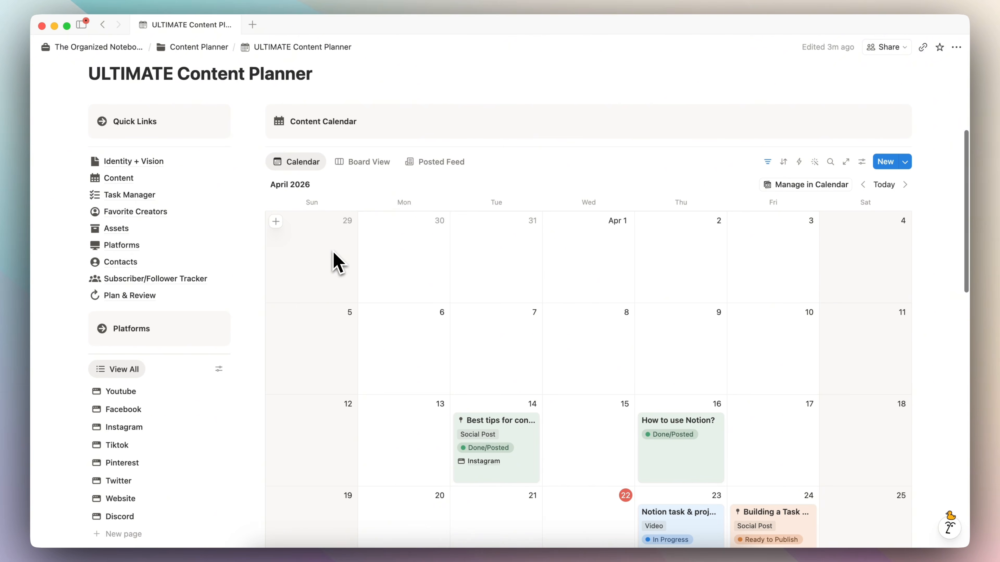
{"action": "left_click", "coordinate": [378, 170]}
{"action": "scroll", "coordinate": [413, 189], "scroll_direction": "right", "scroll_amount": 10}
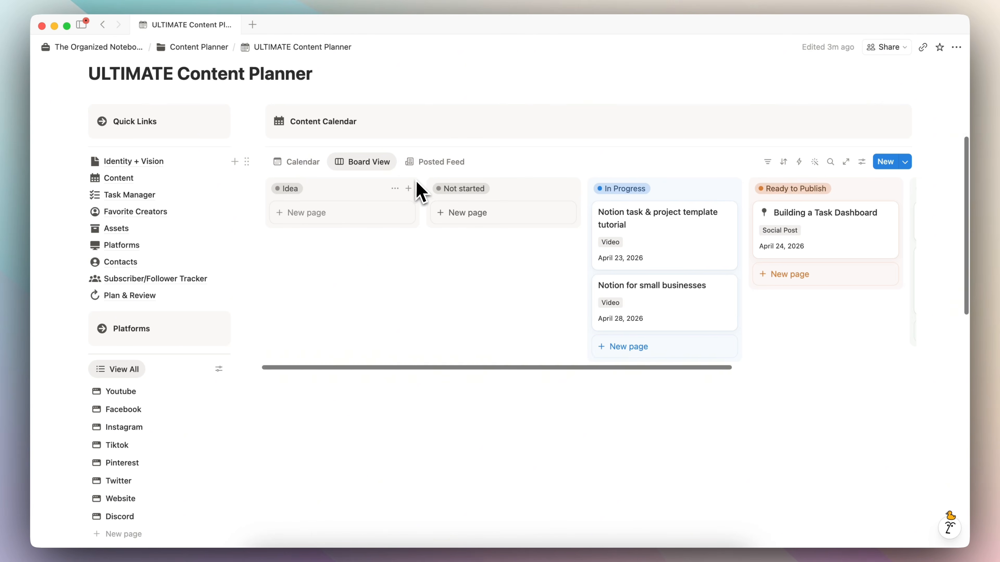
{"action": "left_click", "coordinate": [441, 162]}
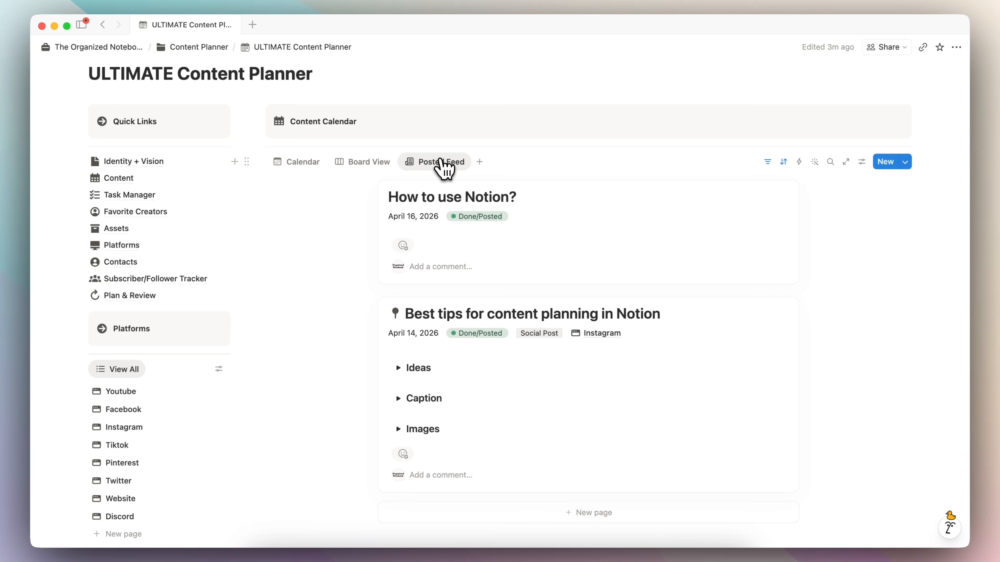
{"action": "left_click", "coordinate": [309, 163]}
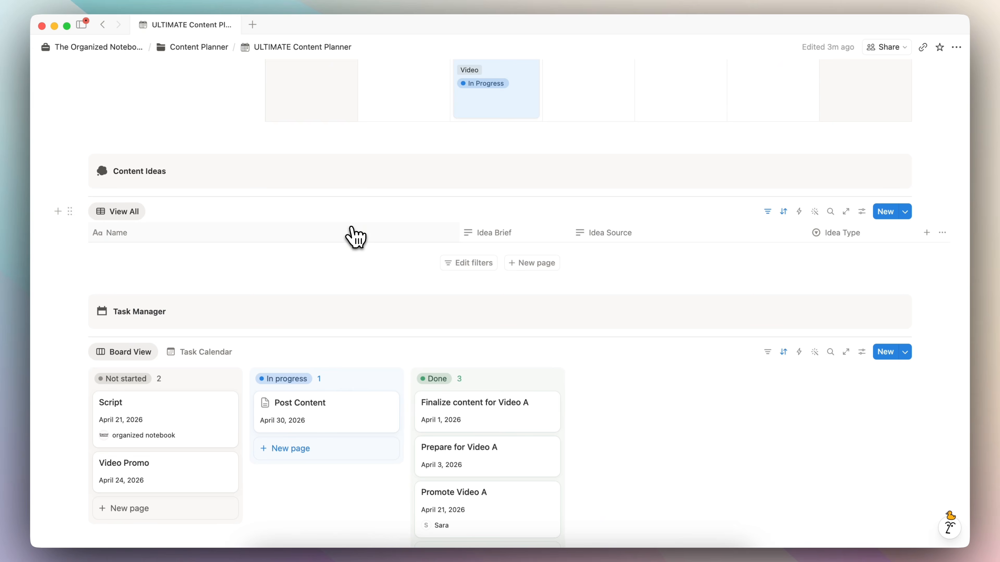
{"action": "scroll", "coordinate": [355, 226], "scroll_direction": "down", "scroll_amount": 5}
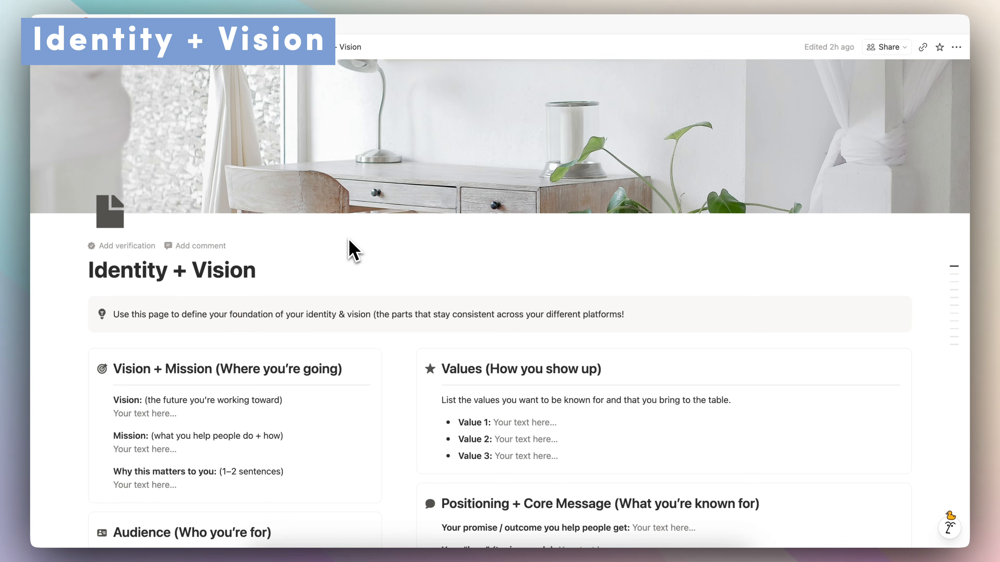
Review the sections of the Identity + Vision page from beginning to end and return to its start.
{"action": "scroll", "coordinate": [499, 303], "scroll_direction": "down", "scroll_amount": 3}
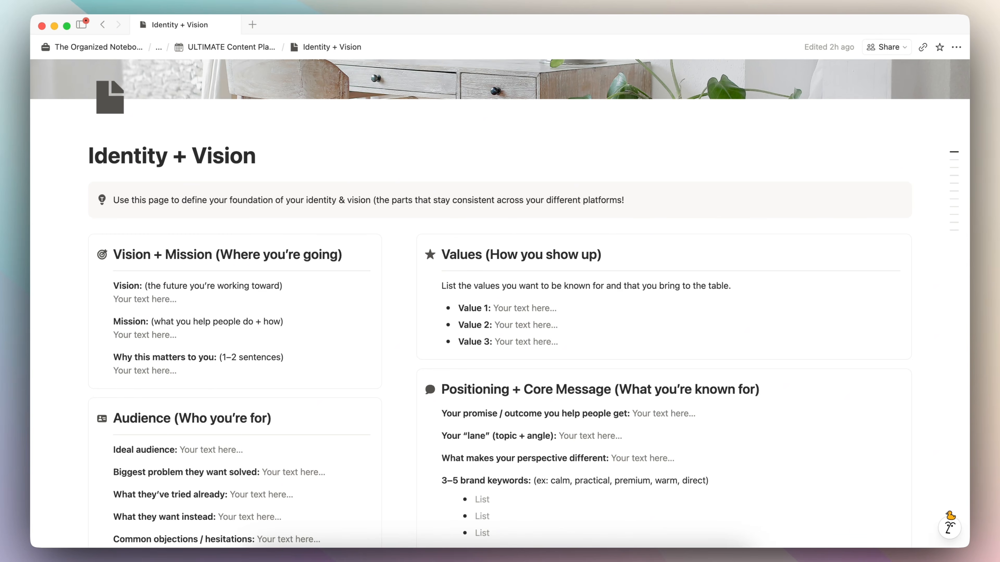
{"action": "scroll", "coordinate": [368, 341], "scroll_direction": "down", "scroll_amount": 5}
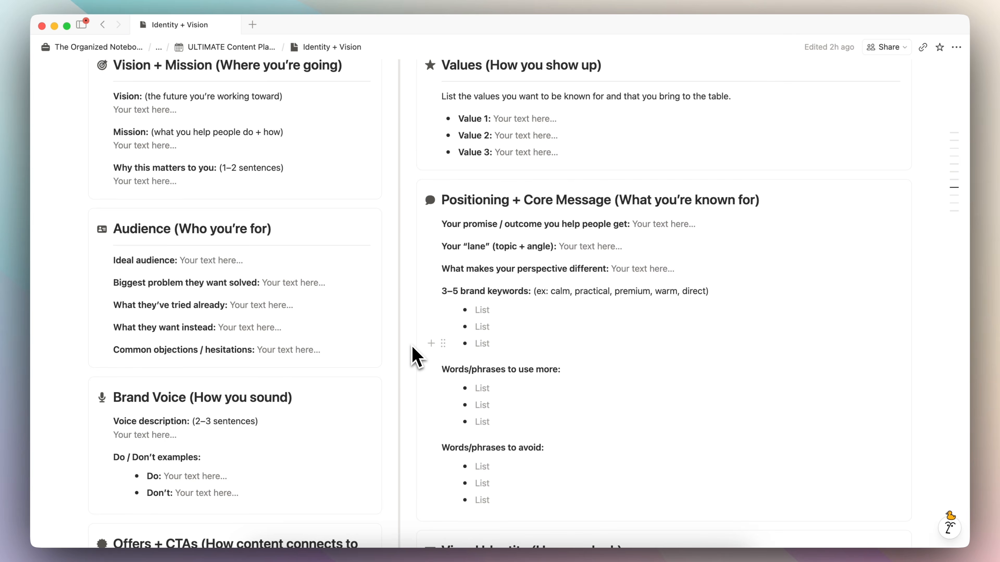
{"action": "scroll", "coordinate": [414, 356], "scroll_direction": "down", "scroll_amount": 7}
{"action": "scroll", "coordinate": [414, 357], "scroll_direction": "down", "scroll_amount": 6}
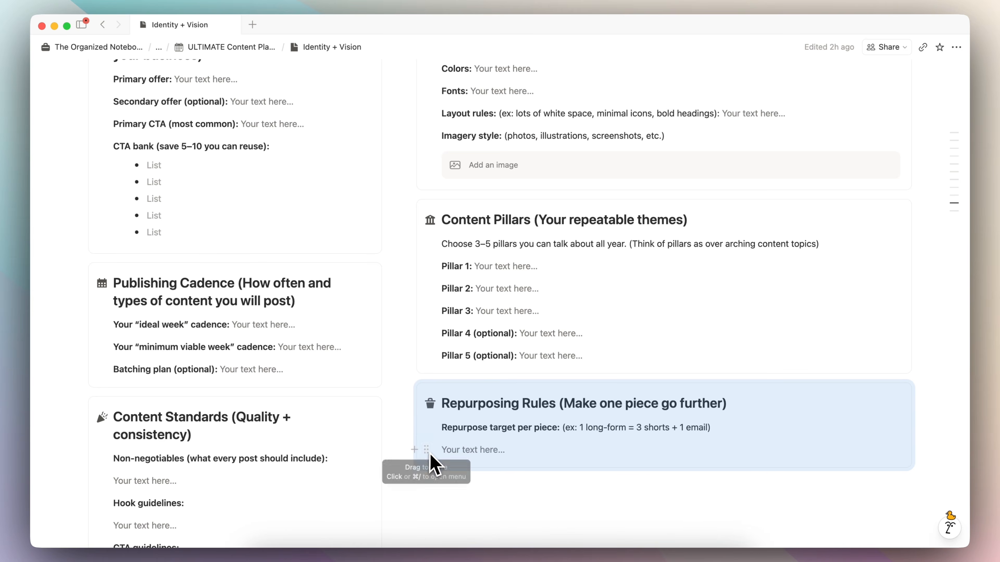
{"action": "scroll", "coordinate": [444, 440], "scroll_direction": "up", "scroll_amount": 4}
{"action": "scroll", "coordinate": [444, 441], "scroll_direction": "up", "scroll_amount": 14}
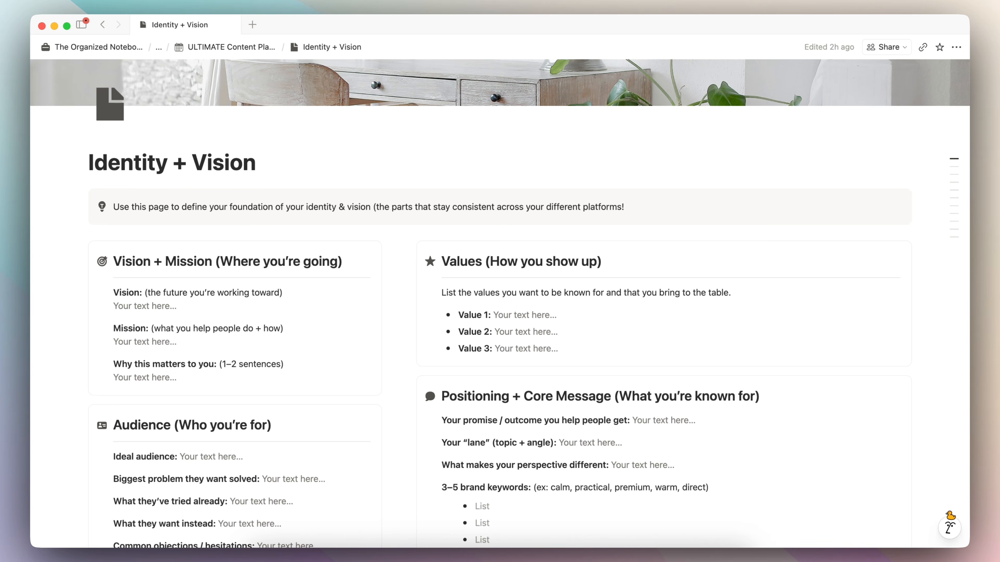
{"action": "scroll", "coordinate": [237, 242], "scroll_direction": "up", "scroll_amount": 3}
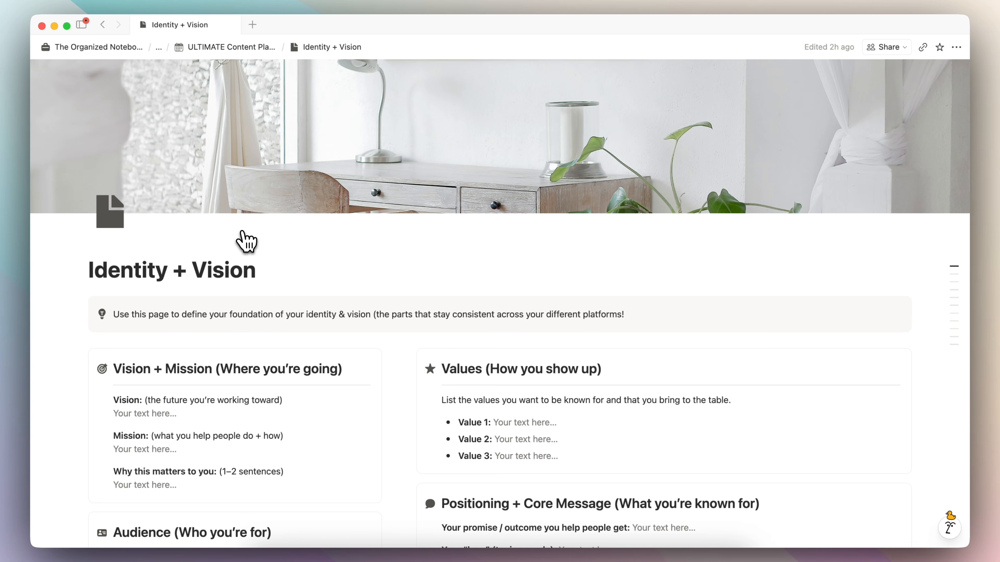
Return to the ULTIMATE Content Planner page and open the Content database.
{"action": "mouse_move", "coordinate": [253, 49]}
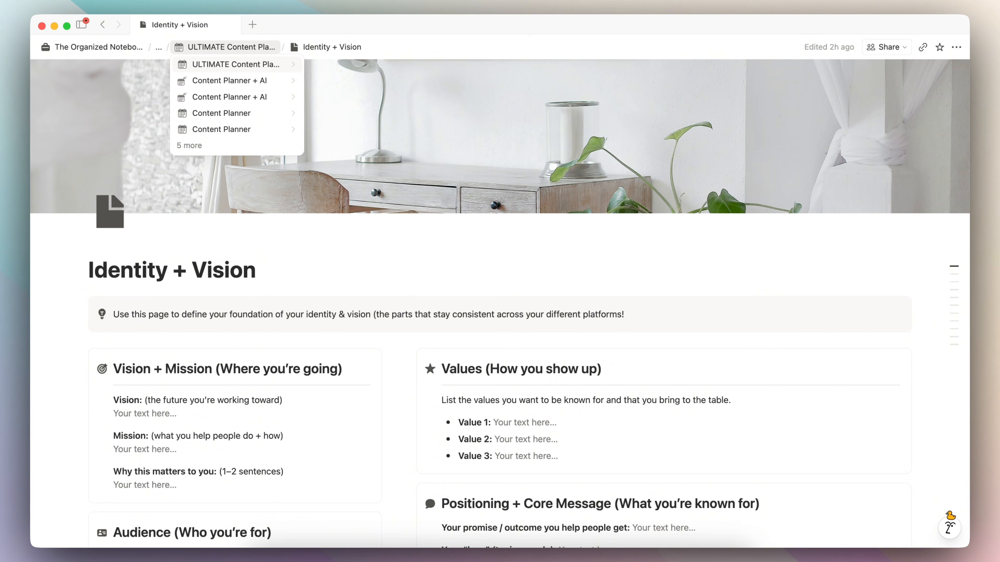
{"action": "mouse_move", "coordinate": [331, 49]}
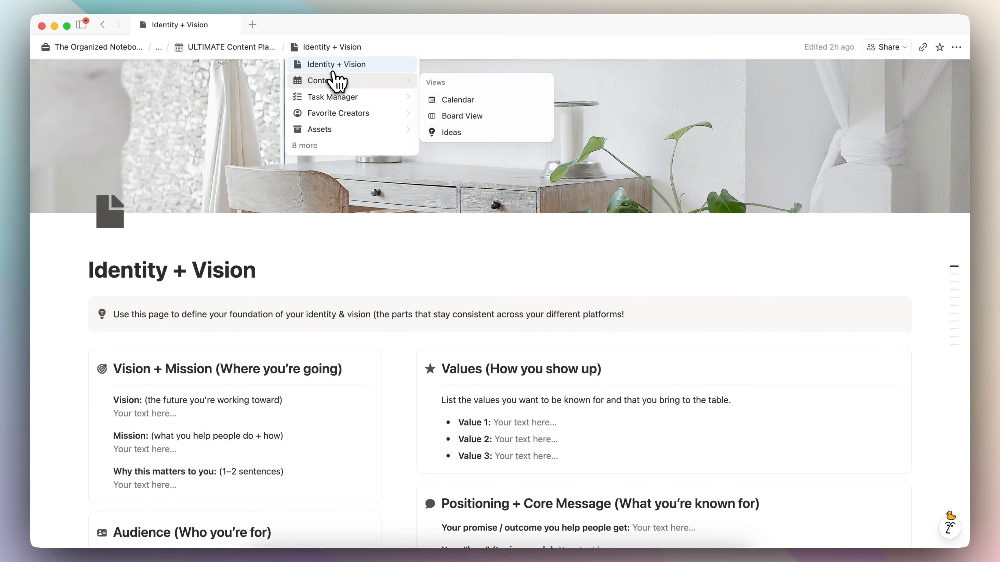
{"action": "mouse_move", "coordinate": [342, 113]}
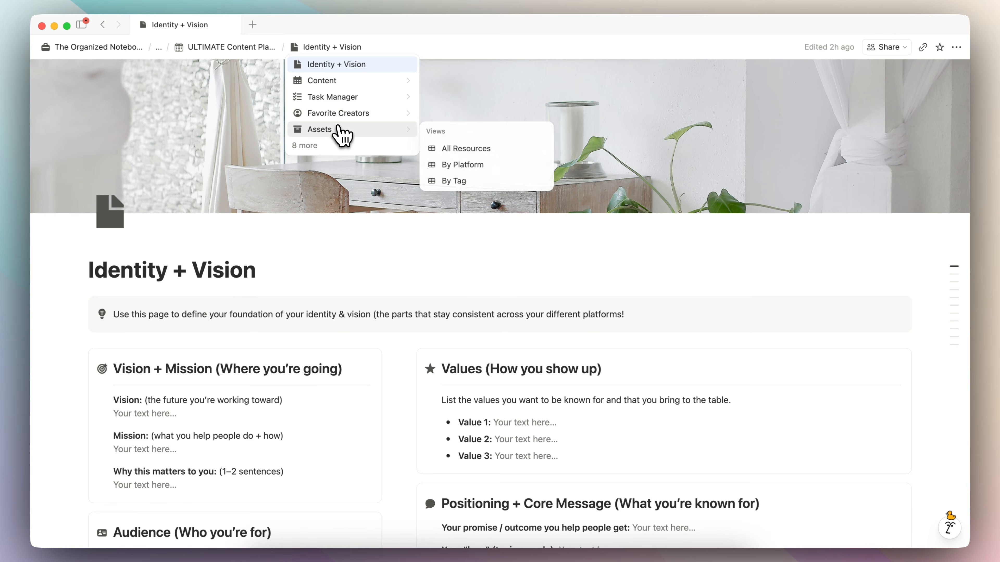
{"action": "left_click", "coordinate": [258, 63]}
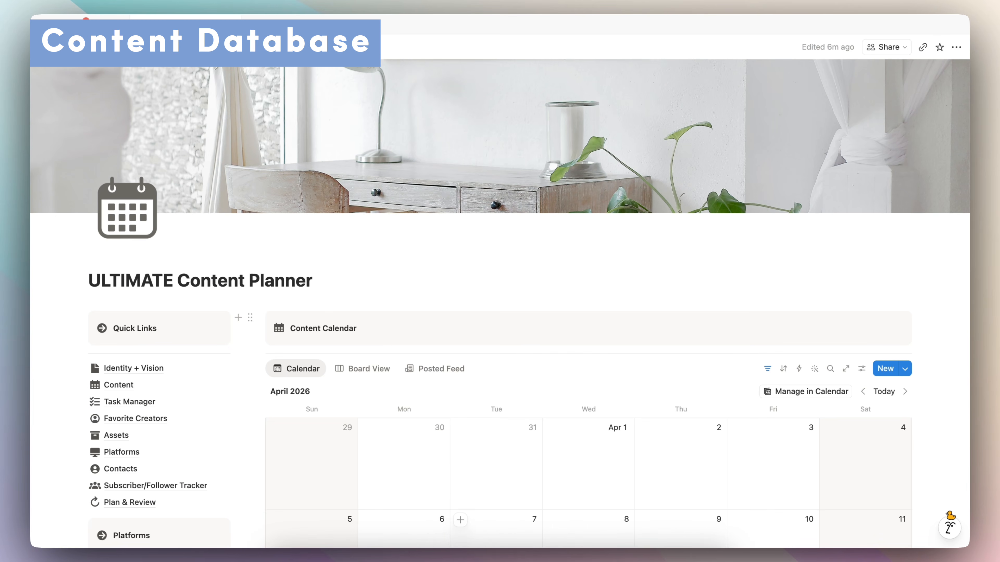
{"action": "left_click", "coordinate": [136, 385]}
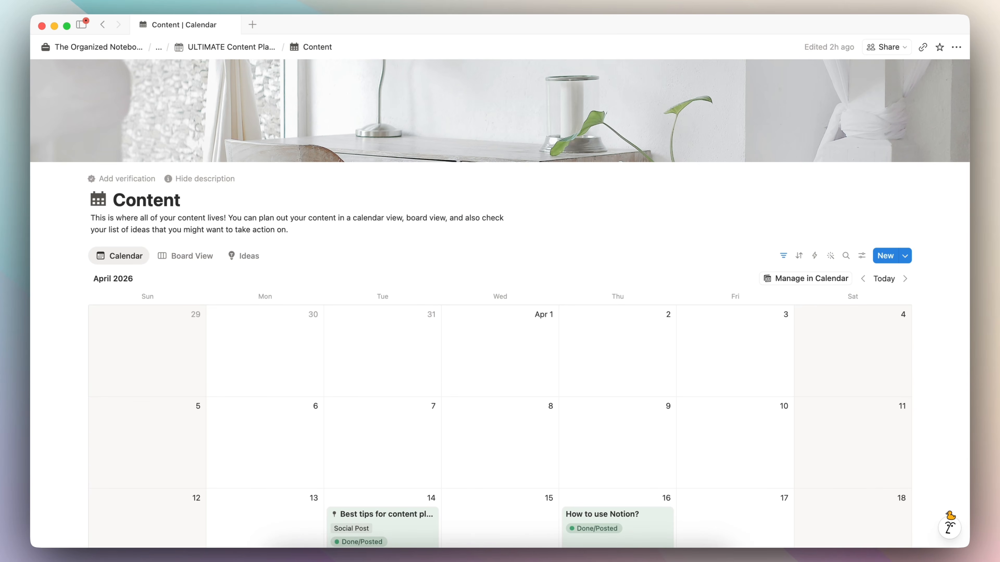
Examine the Content database in its Calendar, Board View and Ideas views, ending on the Calendar view.
{"action": "scroll", "coordinate": [369, 246], "scroll_direction": "down", "scroll_amount": 5}
{"action": "scroll", "coordinate": [374, 241], "scroll_direction": "up", "scroll_amount": 1}
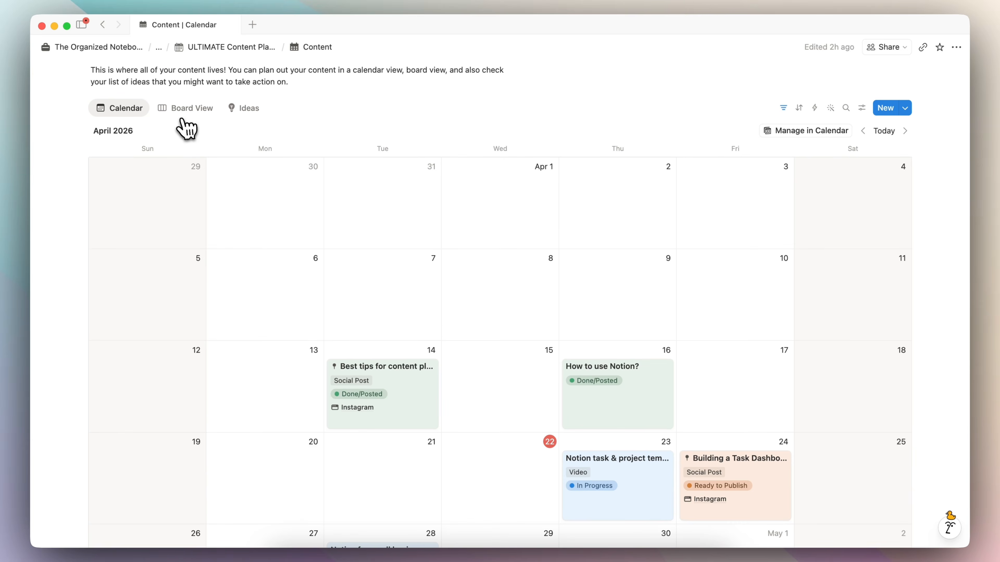
{"action": "left_click", "coordinate": [184, 110]}
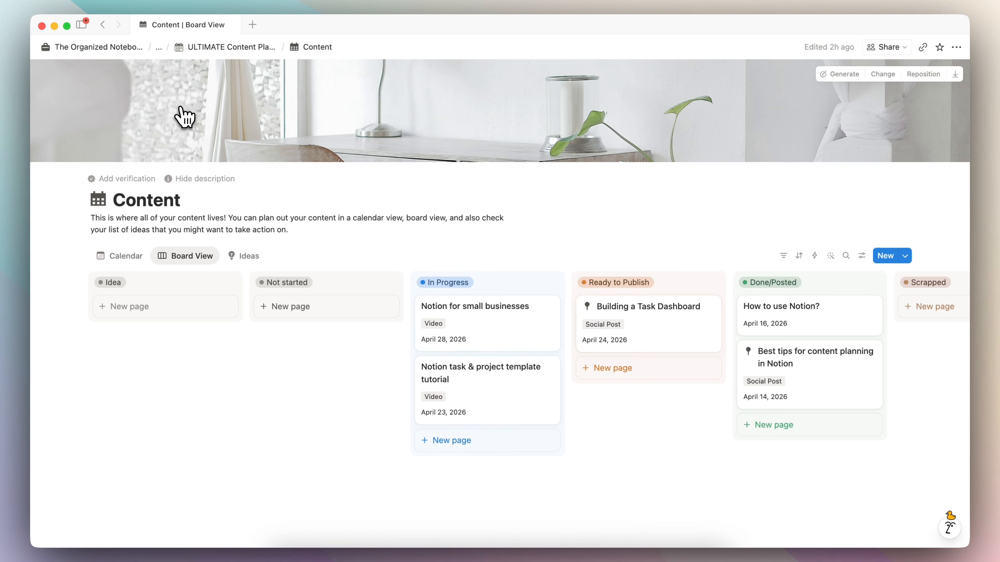
{"action": "left_click", "coordinate": [249, 258]}
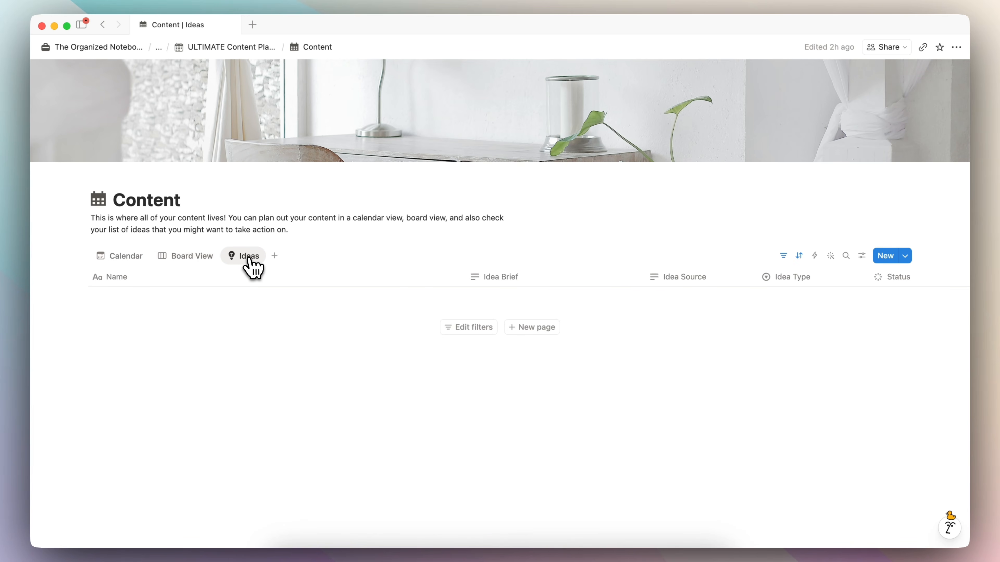
{"action": "left_click", "coordinate": [122, 260]}
Create a content page on April 29, 2026 in the calendar and title it "Content Creation with Notion".
{"action": "scroll", "coordinate": [173, 311], "scroll_direction": "down", "scroll_amount": 3}
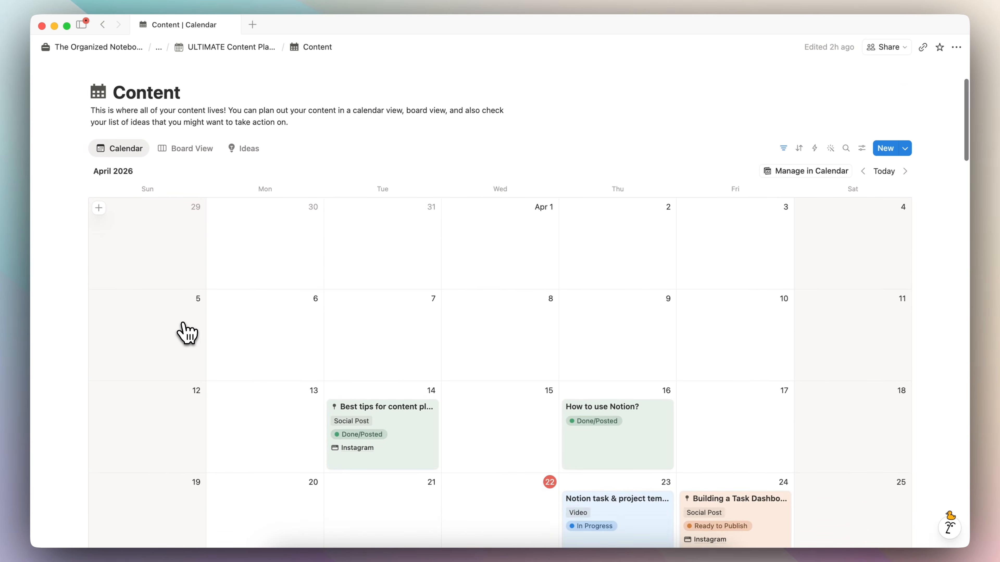
{"action": "scroll", "coordinate": [187, 333], "scroll_direction": "down", "scroll_amount": 5}
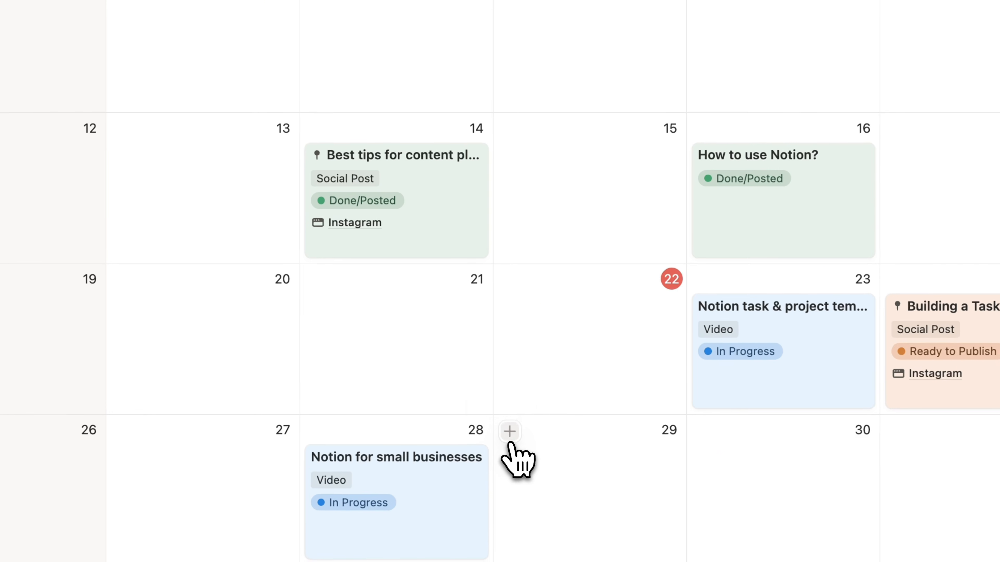
{"action": "left_click", "coordinate": [511, 432]}
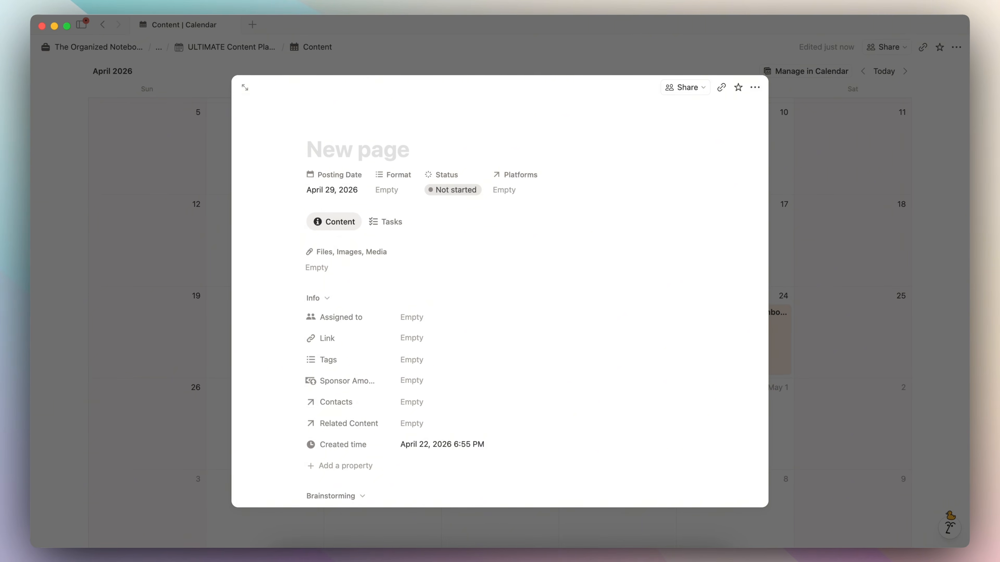
{"action": "type", "text": "Content Creation with Notion"}
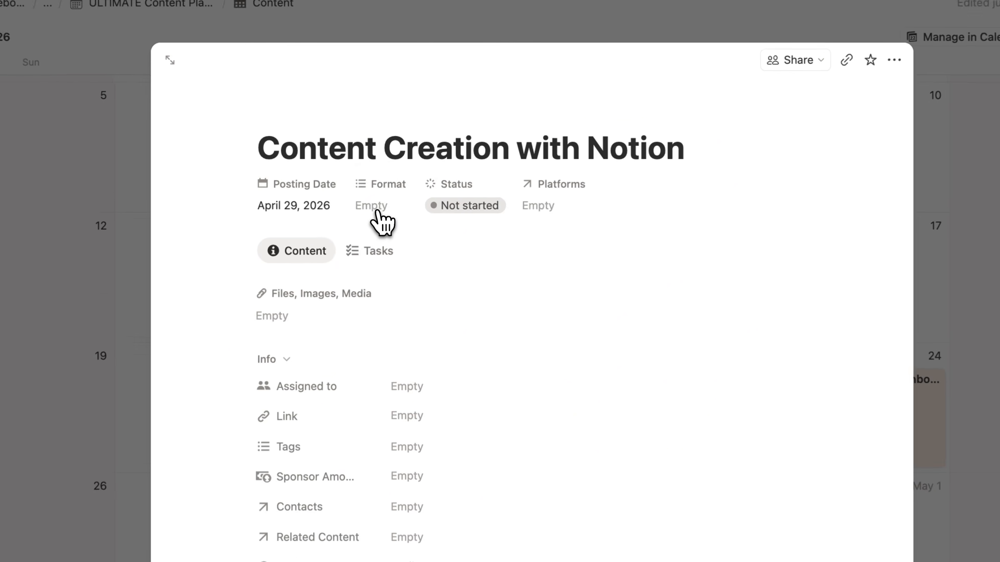
Set the new content page's format to Video and link it to the Youtube platform.
{"action": "left_click", "coordinate": [387, 191]}
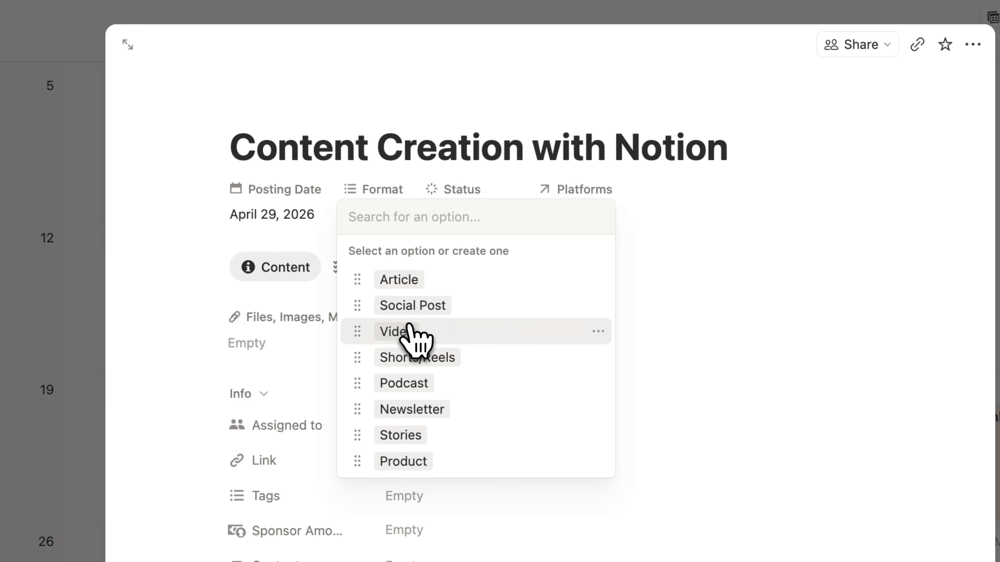
{"action": "left_click", "coordinate": [411, 333]}
{"action": "left_click", "coordinate": [669, 157]}
{"action": "left_click", "coordinate": [583, 216]}
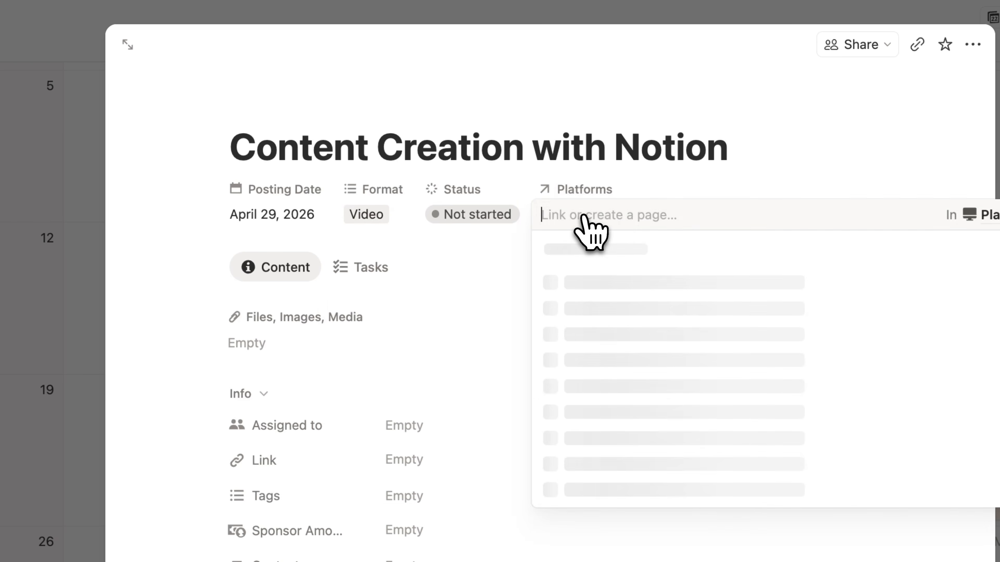
{"action": "left_click", "coordinate": [634, 272]}
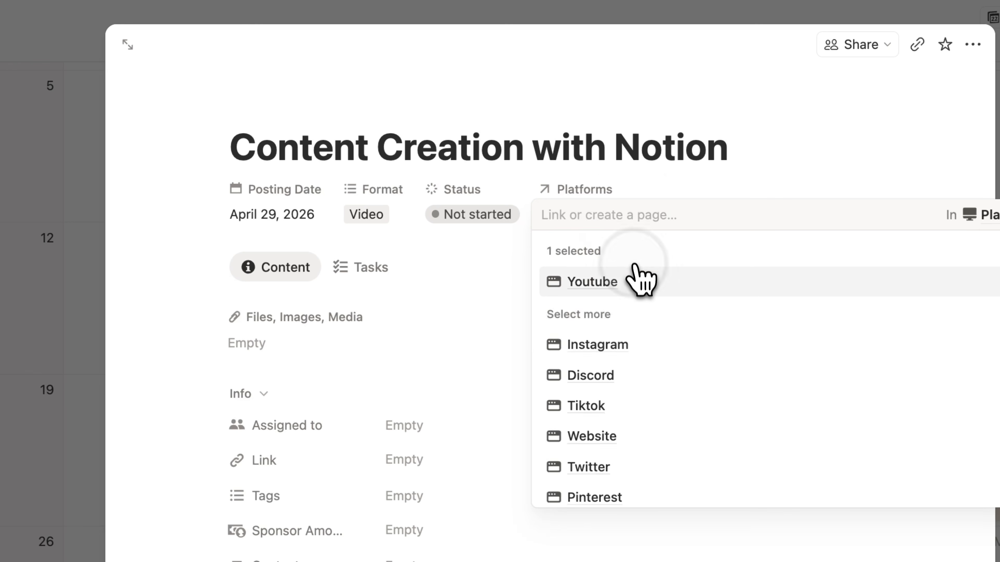
{"action": "left_click", "coordinate": [632, 167]}
Inspect the content page's status options and its Info properties, including the sponsor amount field, without changing them.
{"action": "left_click", "coordinate": [483, 224]}
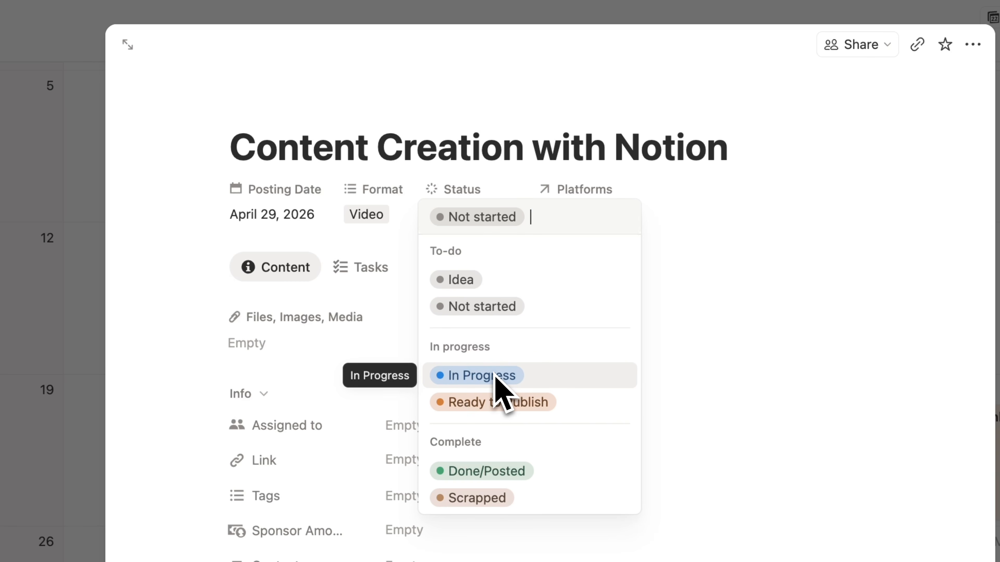
{"action": "left_click", "coordinate": [507, 175]}
{"action": "scroll", "coordinate": [508, 174], "scroll_direction": "down", "scroll_amount": 3}
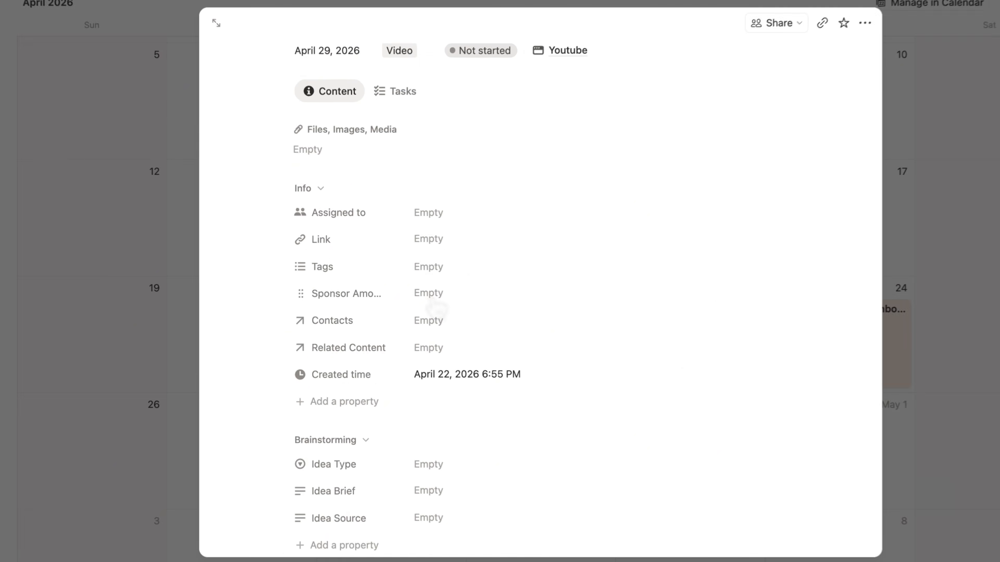
{"action": "left_click", "coordinate": [417, 301]}
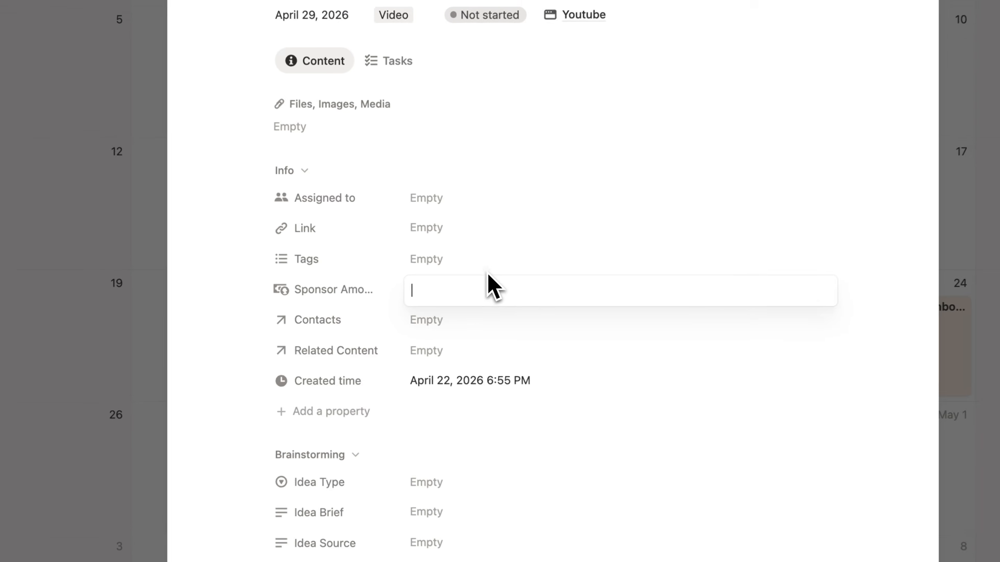
{"action": "left_click", "coordinate": [454, 289]}
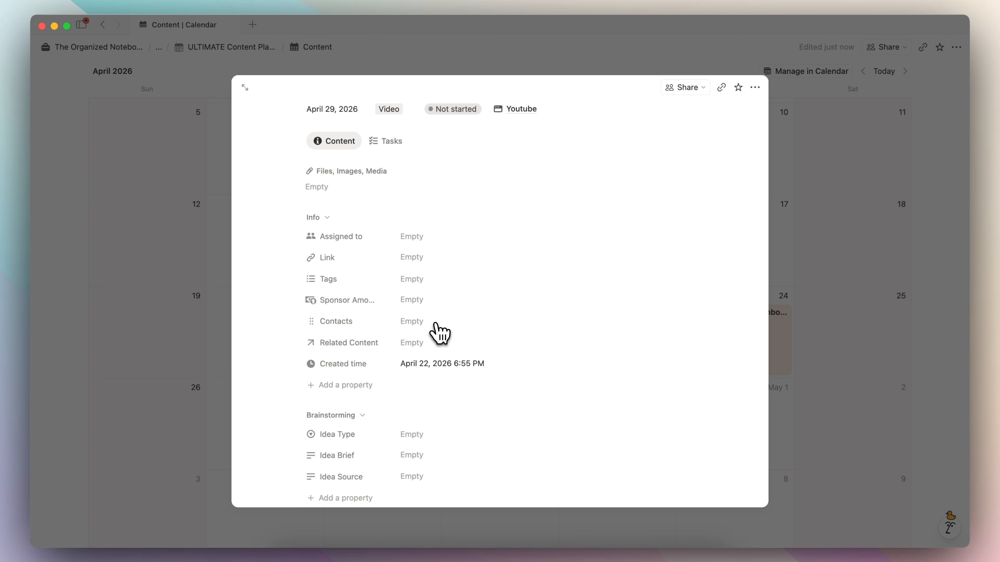
Create a new contact with the person's full name and link it in the content page's Contacts property.
{"action": "left_click", "coordinate": [425, 321]}
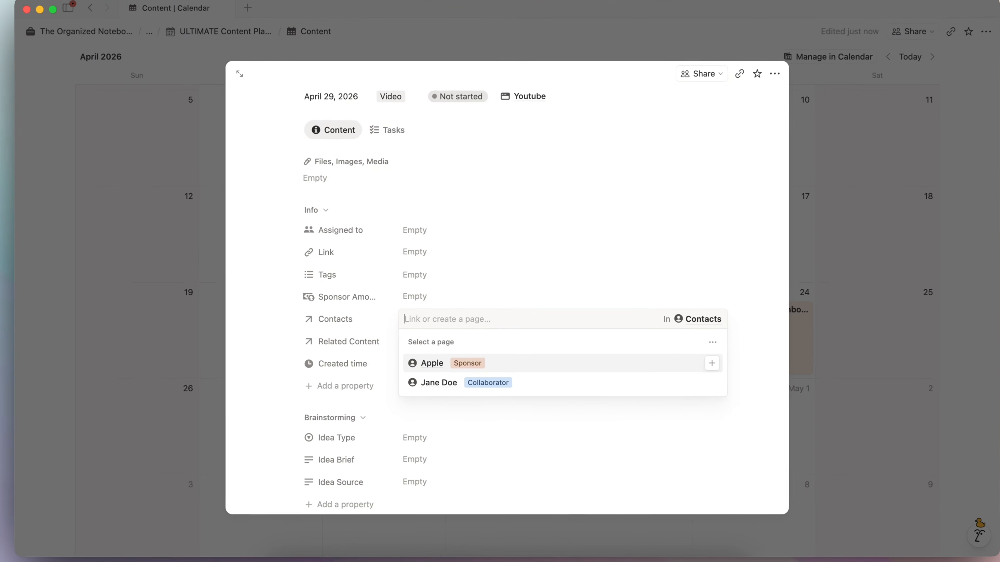
{"action": "type", "text": "John Smith"}
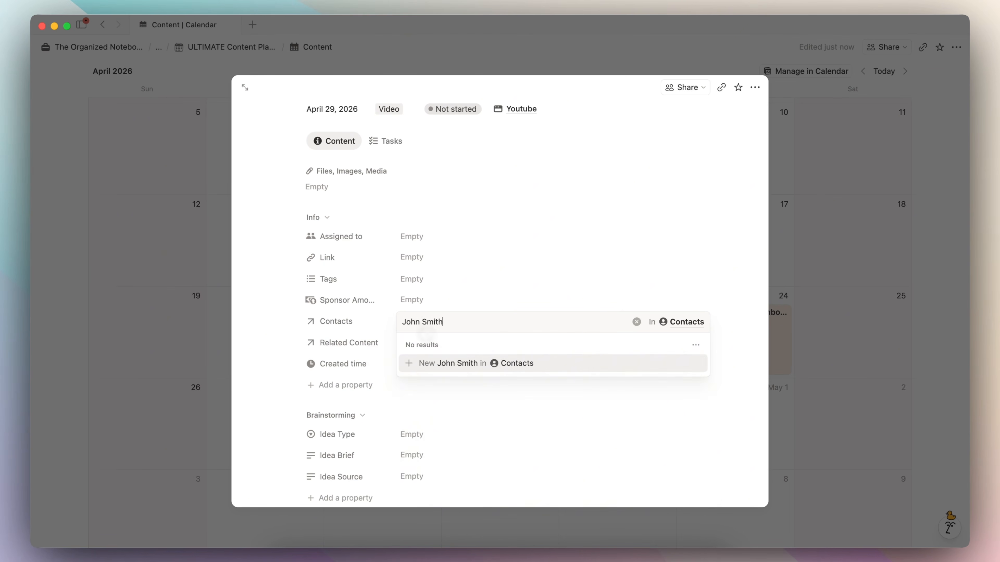
{"action": "left_click", "coordinate": [472, 360]}
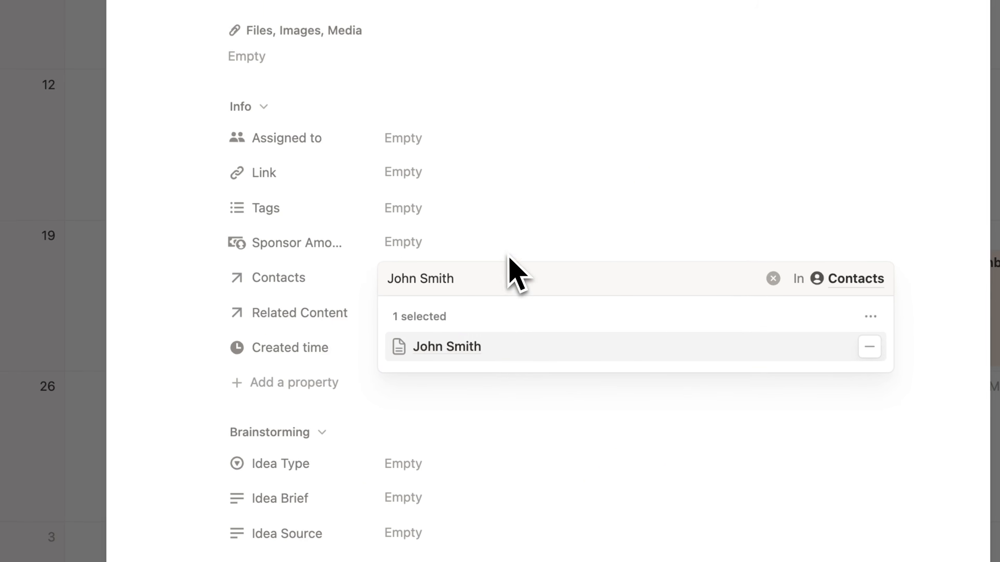
{"action": "left_click", "coordinate": [509, 257]}
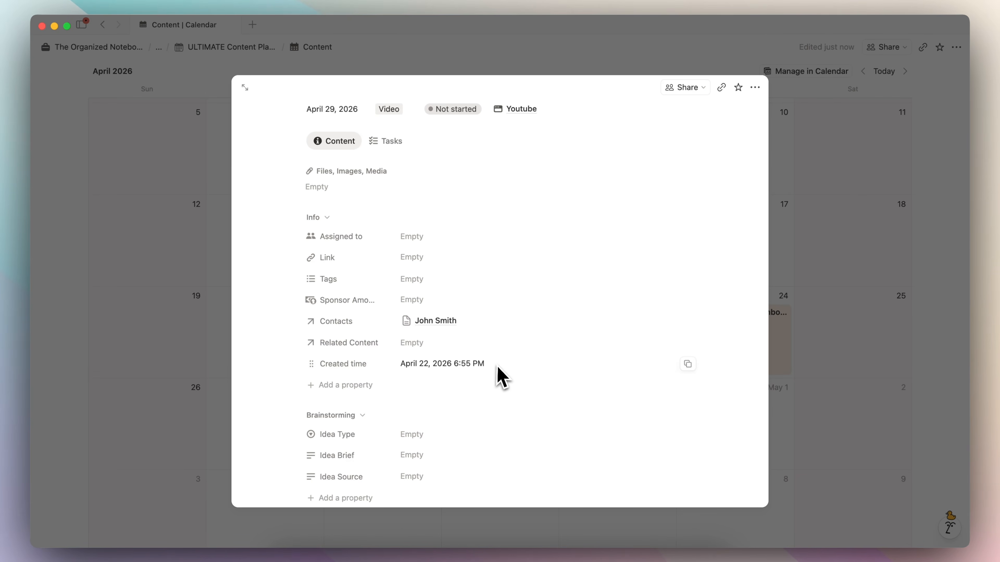
Examine the pages offered for Related Content and the Brainstorming properties of the content page without linking anything.
{"action": "left_click", "coordinate": [420, 348]}
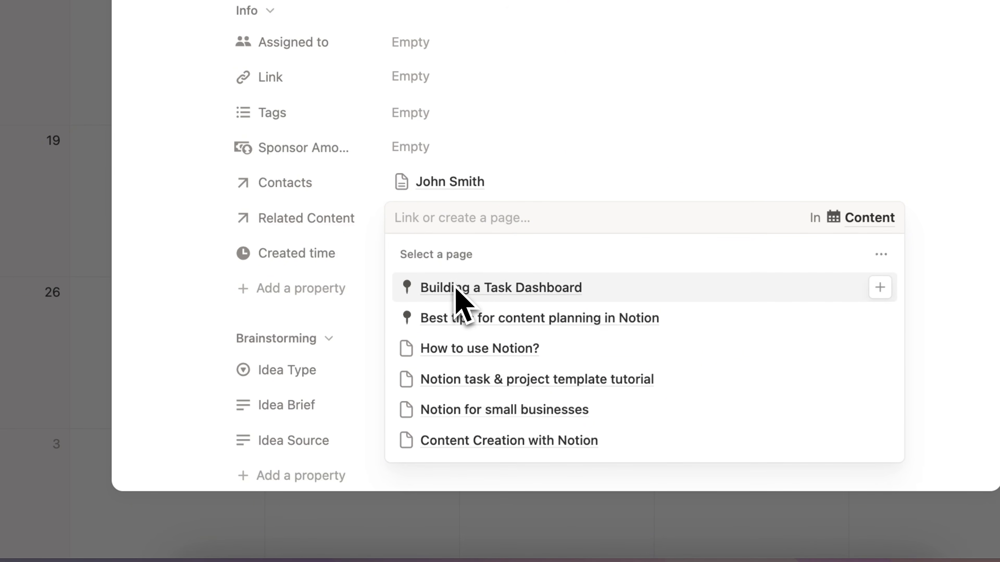
{"action": "left_click", "coordinate": [540, 188]}
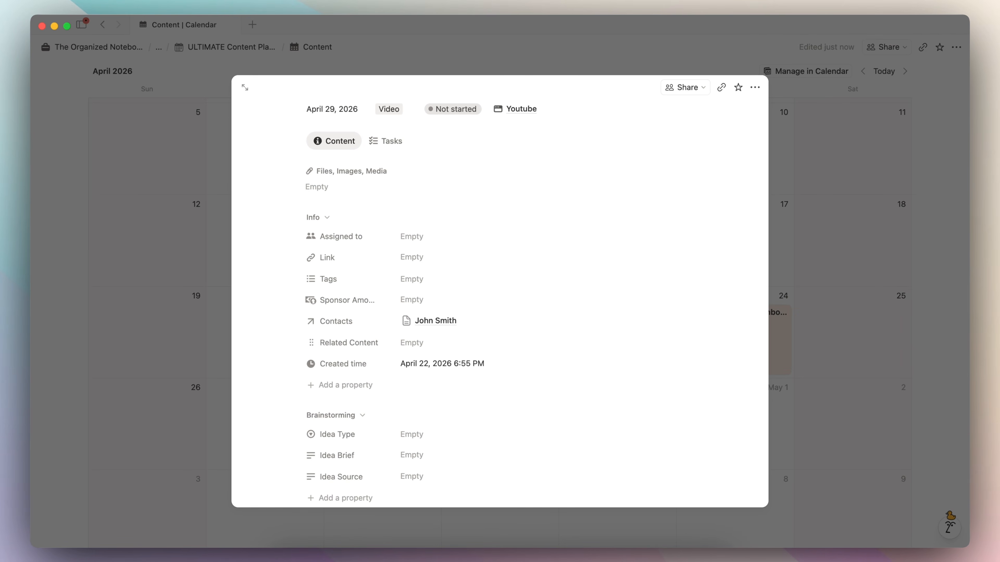
{"action": "scroll", "coordinate": [424, 357], "scroll_direction": "down", "scroll_amount": 5}
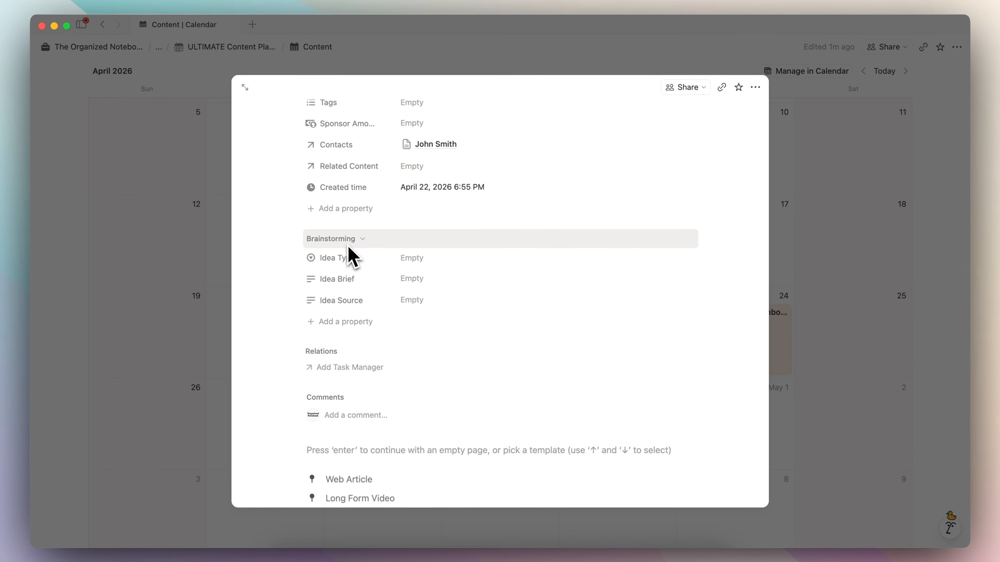
{"action": "scroll", "coordinate": [347, 246], "scroll_direction": "up", "scroll_amount": 6}
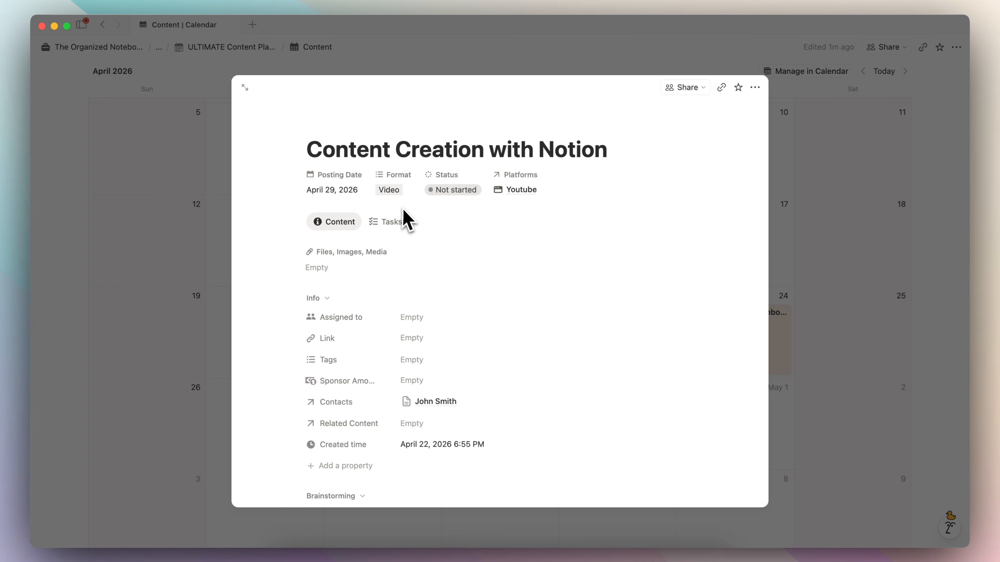
Apply the Long Form Video template to the "Content Creation with Notion" page.
{"action": "scroll", "coordinate": [447, 257], "scroll_direction": "down", "scroll_amount": 10}
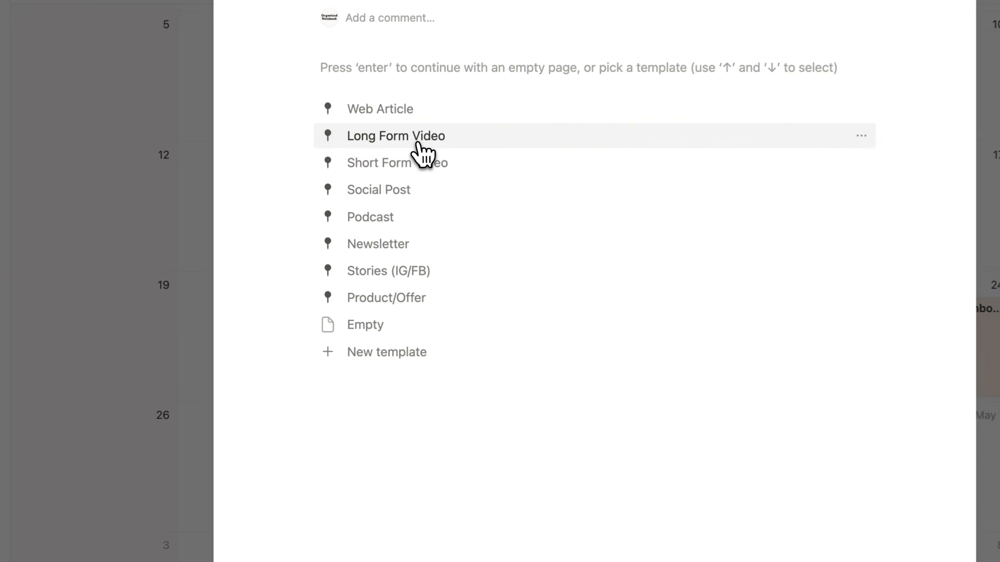
{"action": "left_click", "coordinate": [378, 193]}
{"action": "scroll", "coordinate": [382, 204], "scroll_direction": "down", "scroll_amount": 10}
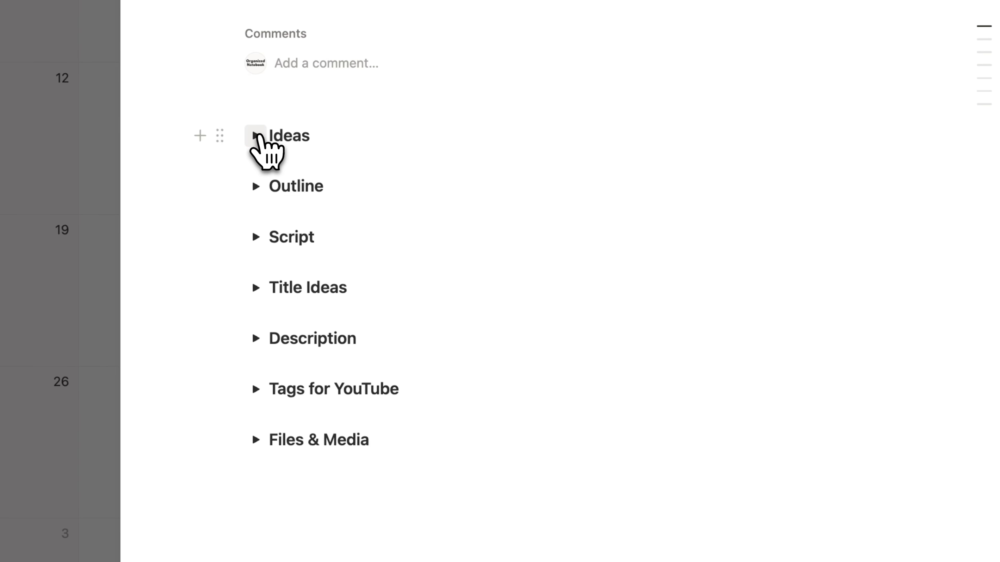
Expand and examine the template's Ideas, Outline, Script, Title Ideas, Description, Tags for YouTube and Files & Media sections.
{"action": "left_click", "coordinate": [256, 135]}
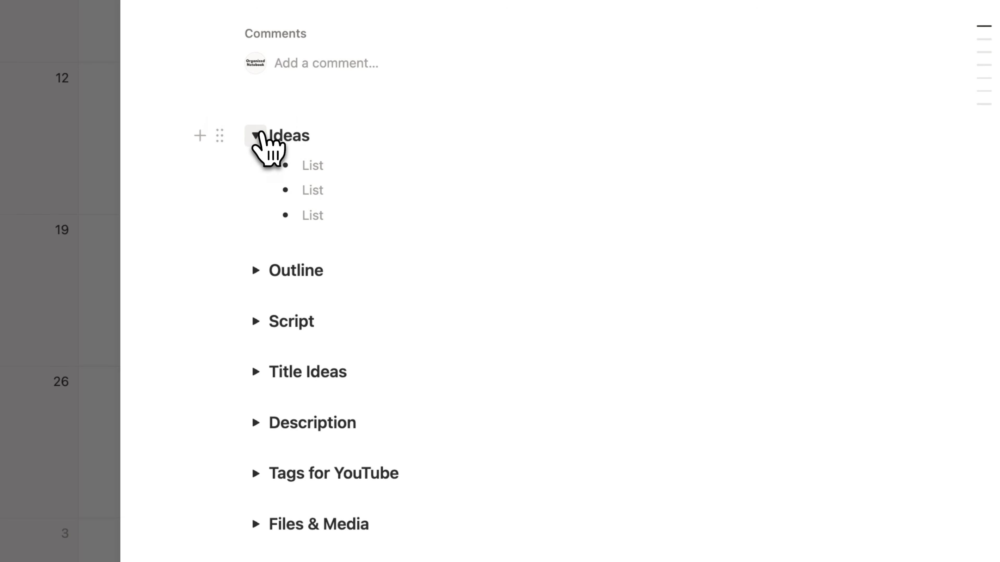
{"action": "left_click", "coordinate": [256, 271]}
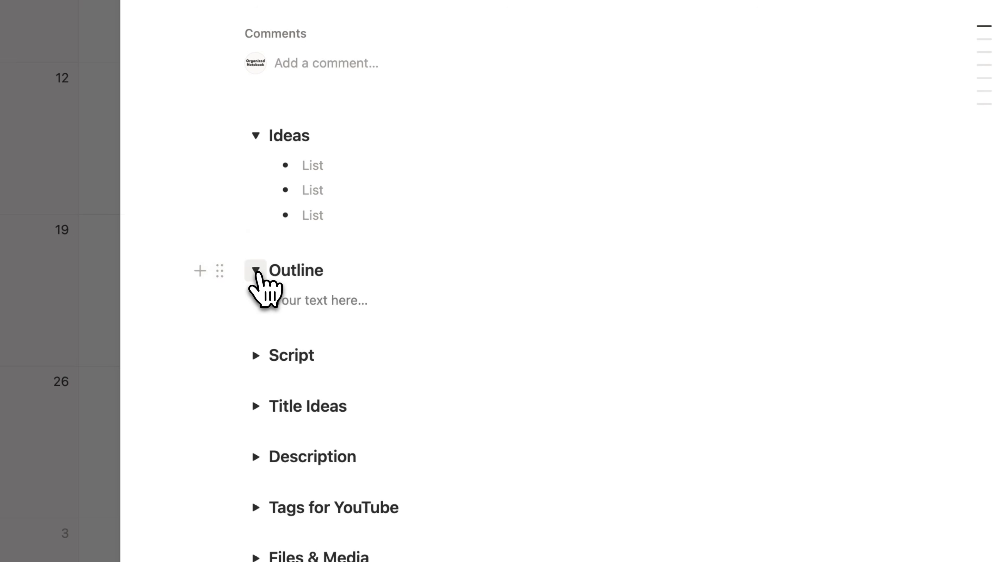
{"action": "scroll", "coordinate": [256, 260], "scroll_direction": "down", "scroll_amount": 3}
{"action": "left_click", "coordinate": [256, 239]}
{"action": "scroll", "coordinate": [260, 246], "scroll_direction": "down", "scroll_amount": 1}
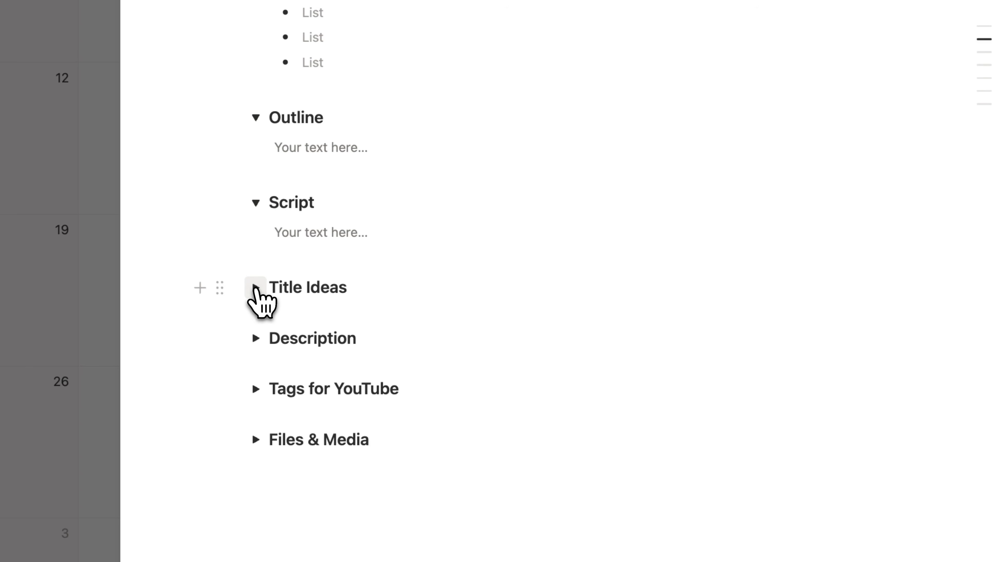
{"action": "left_click", "coordinate": [257, 290]}
{"action": "left_click", "coordinate": [256, 422]}
{"action": "scroll", "coordinate": [259, 439], "scroll_direction": "down", "scroll_amount": 3}
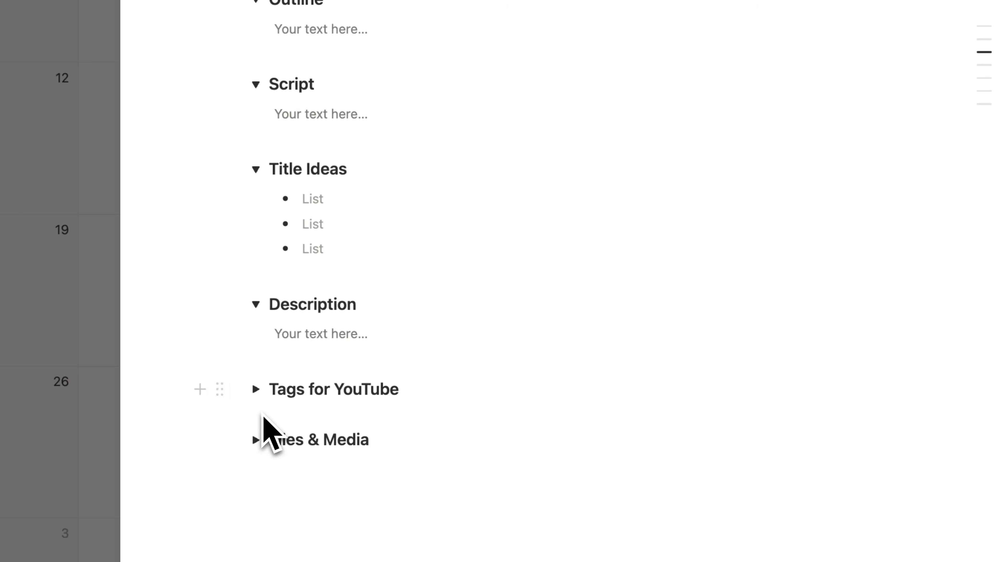
{"action": "left_click", "coordinate": [256, 389]}
{"action": "left_click", "coordinate": [256, 473]}
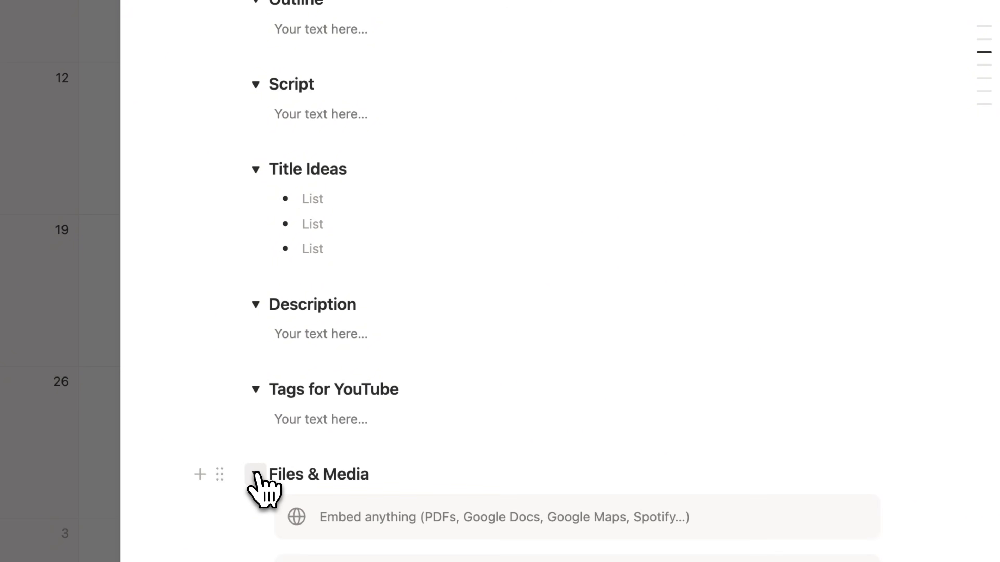
{"action": "scroll", "coordinate": [256, 471], "scroll_direction": "down", "scroll_amount": 6}
{"action": "scroll", "coordinate": [255, 467], "scroll_direction": "up", "scroll_amount": 20}
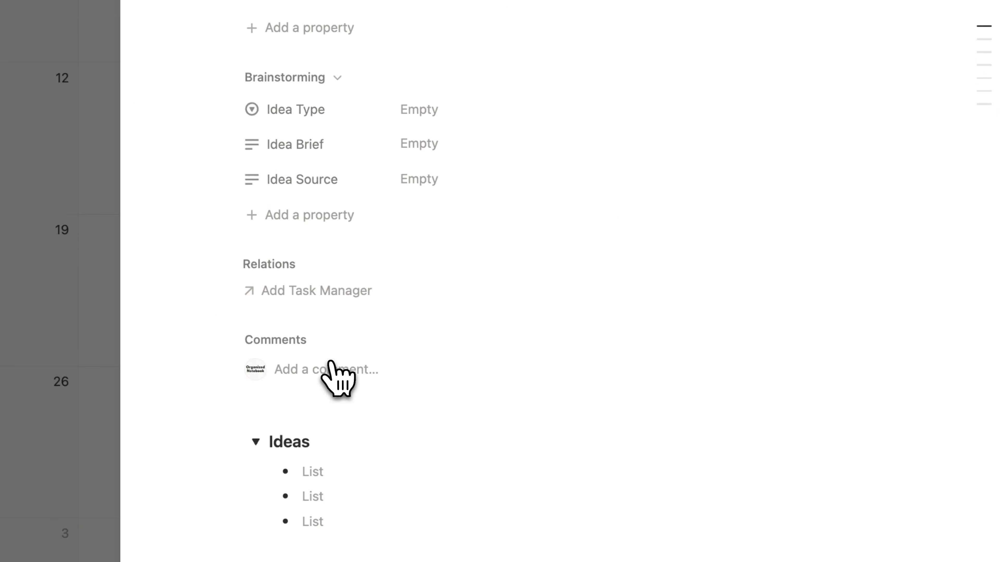
{"action": "scroll", "coordinate": [331, 363], "scroll_direction": "up", "scroll_amount": 10}
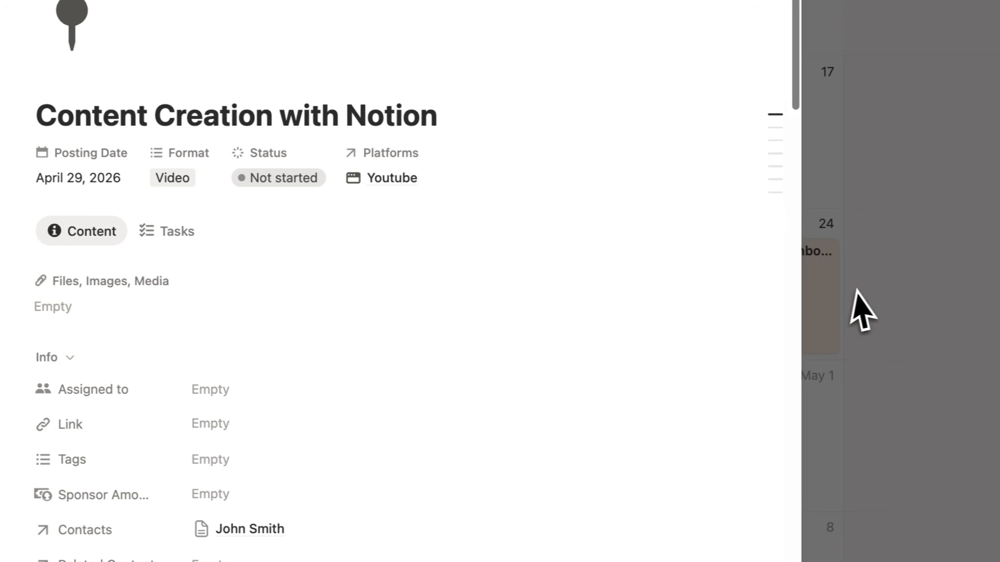
Create a content page on April 30, 2026 in the calendar using the Newsletter template.
{"action": "left_click", "coordinate": [854, 289]}
{"action": "left_click", "coordinate": [392, 374]}
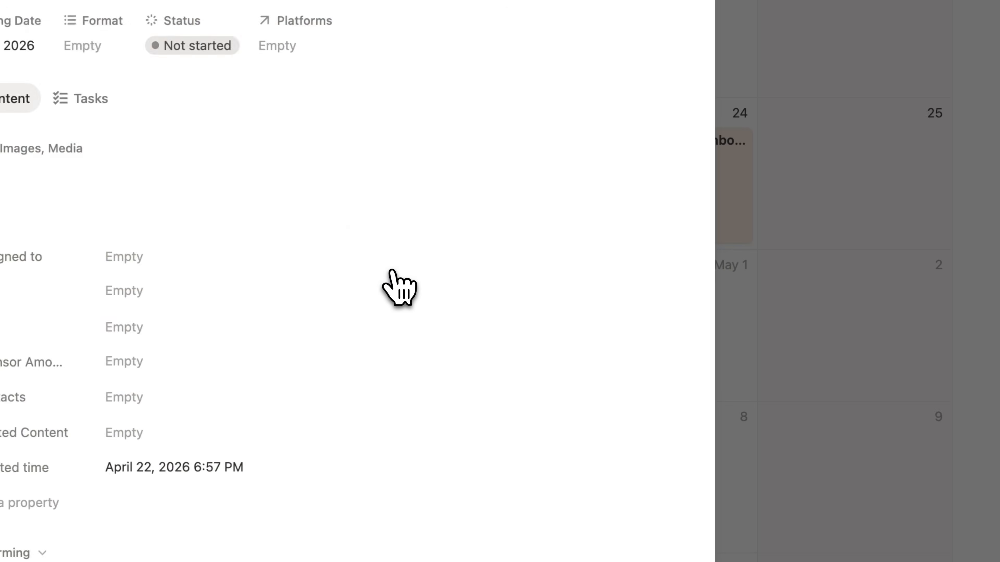
{"action": "scroll", "coordinate": [384, 281], "scroll_direction": "down", "scroll_amount": 10}
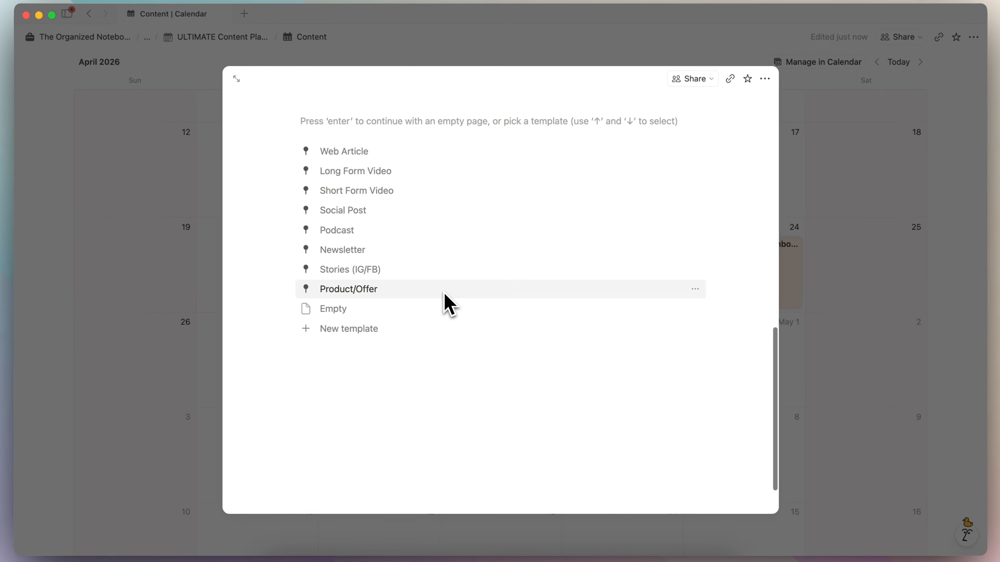
{"action": "left_click", "coordinate": [397, 252]}
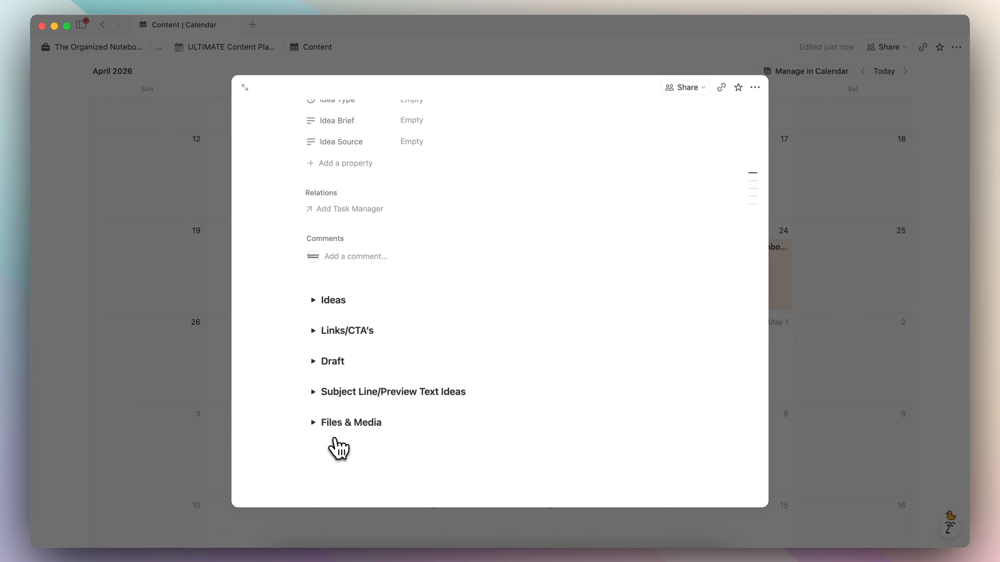
{"action": "scroll", "coordinate": [500, 291], "scroll_direction": "up", "scroll_amount": 8}
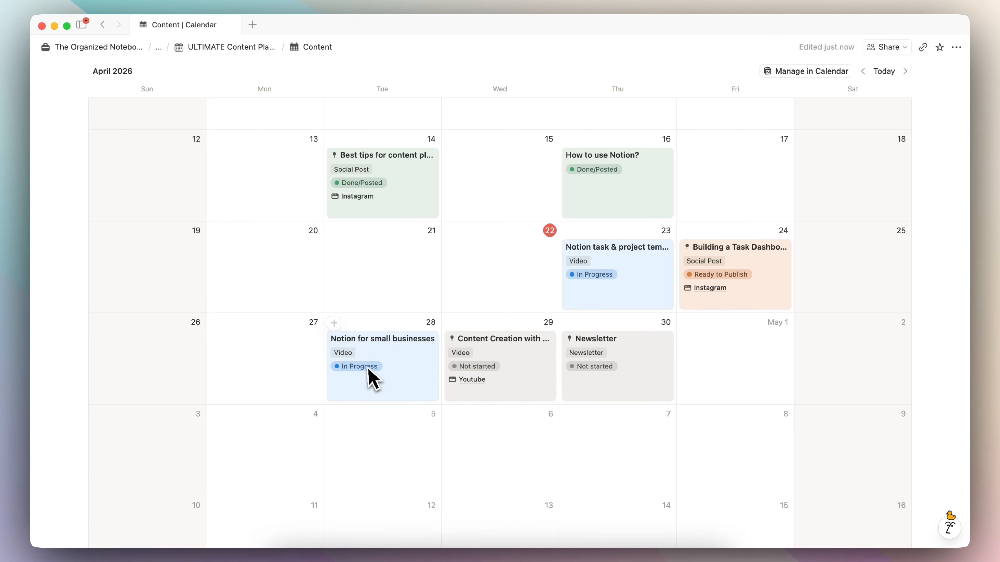
Reopen the "Content Creation with Notion" page and examine the Status property's option settings without changing them.
{"action": "scroll", "coordinate": [391, 305], "scroll_direction": "up", "scroll_amount": 3}
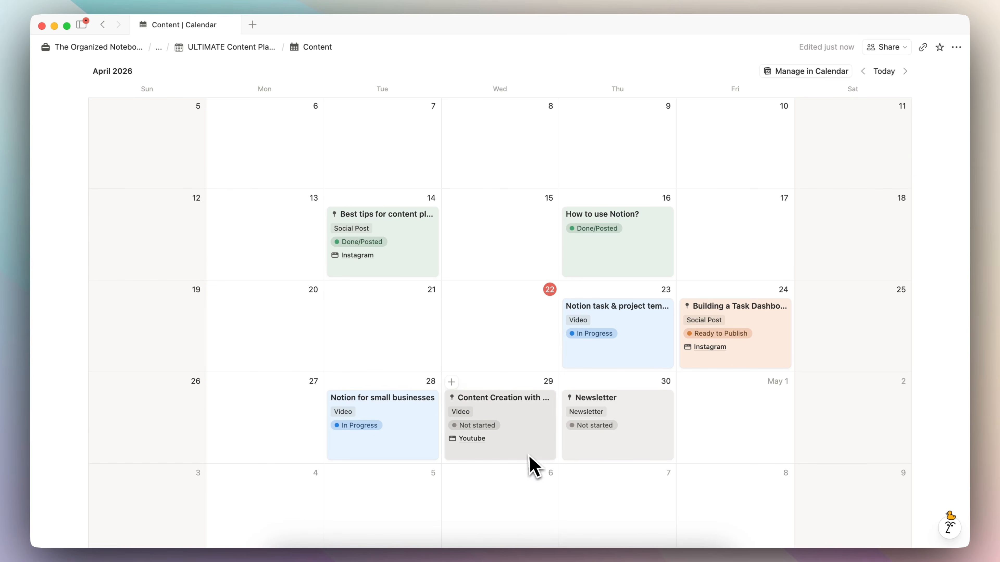
{"action": "scroll", "coordinate": [534, 467], "scroll_direction": "up", "scroll_amount": 2}
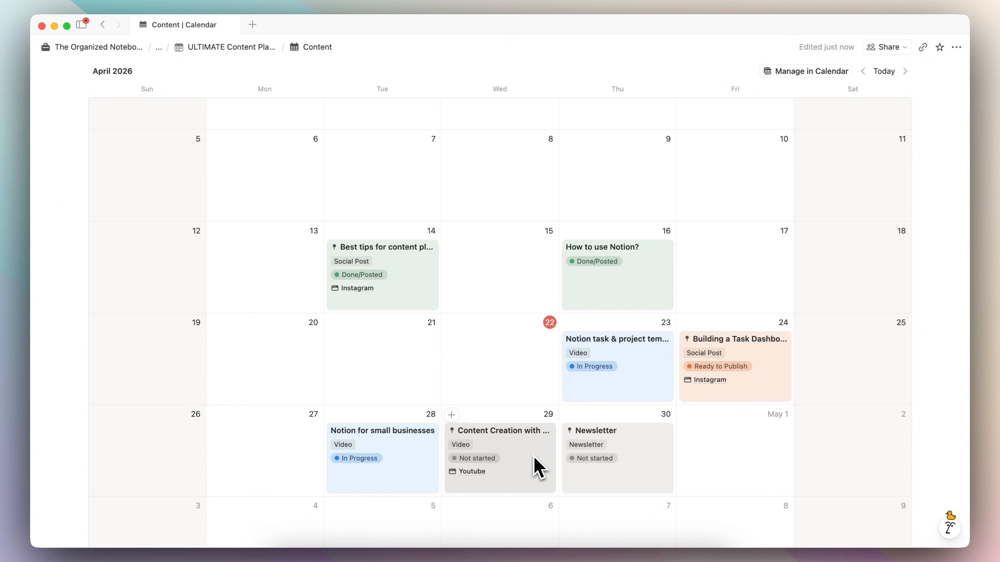
{"action": "left_click", "coordinate": [540, 464]}
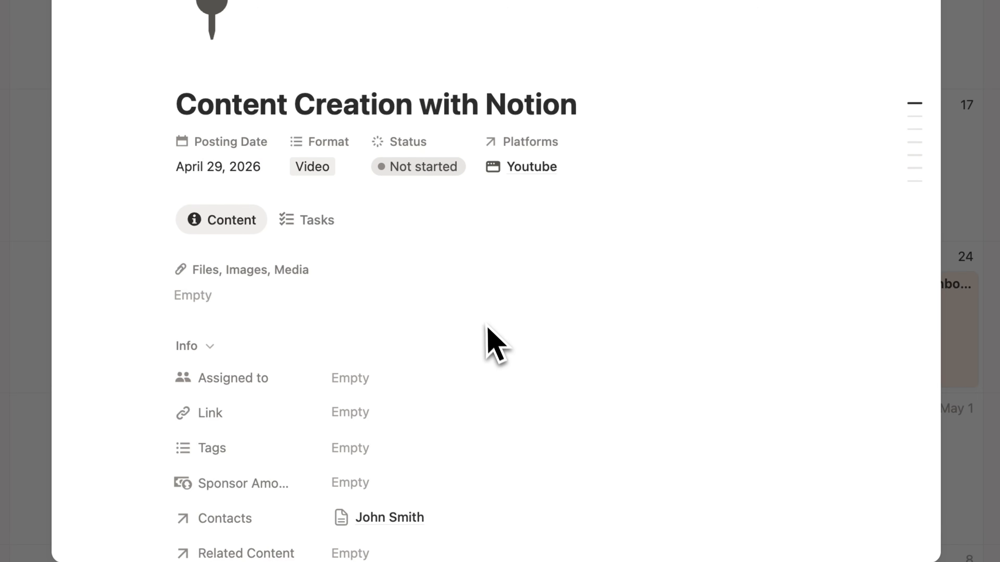
{"action": "left_click", "coordinate": [407, 142]}
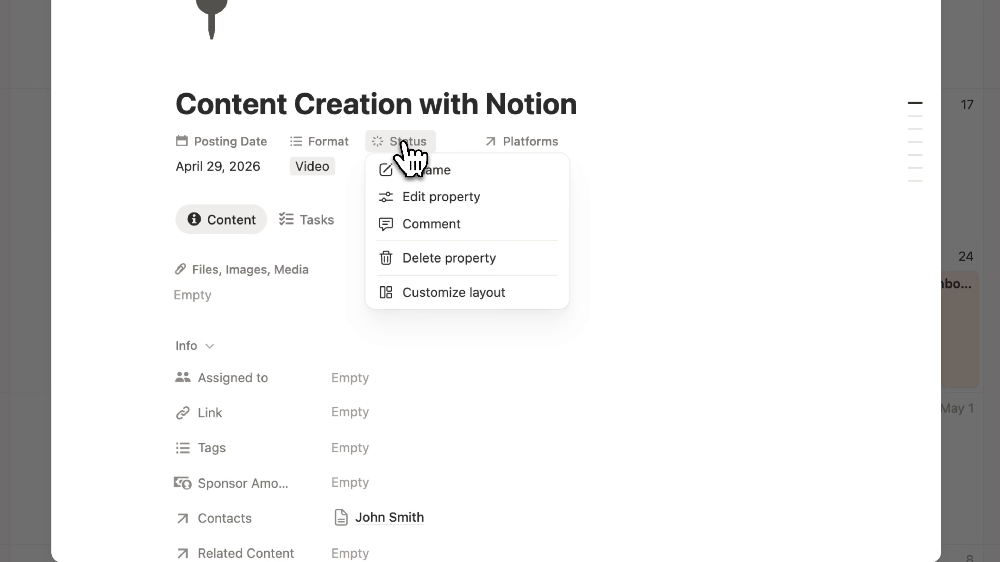
{"action": "left_click", "coordinate": [432, 196]}
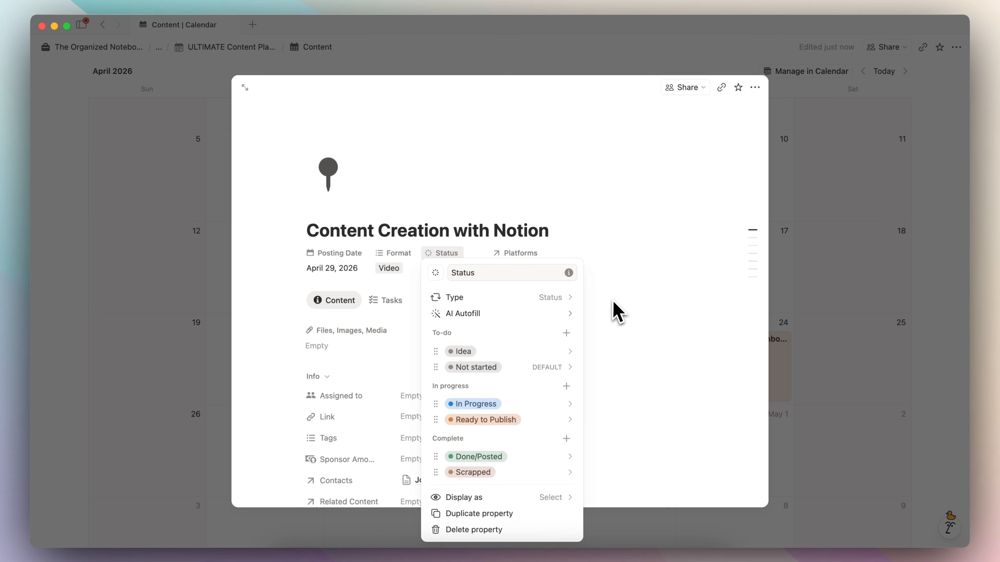
{"action": "left_click", "coordinate": [607, 264]}
{"action": "left_click", "coordinate": [807, 256]}
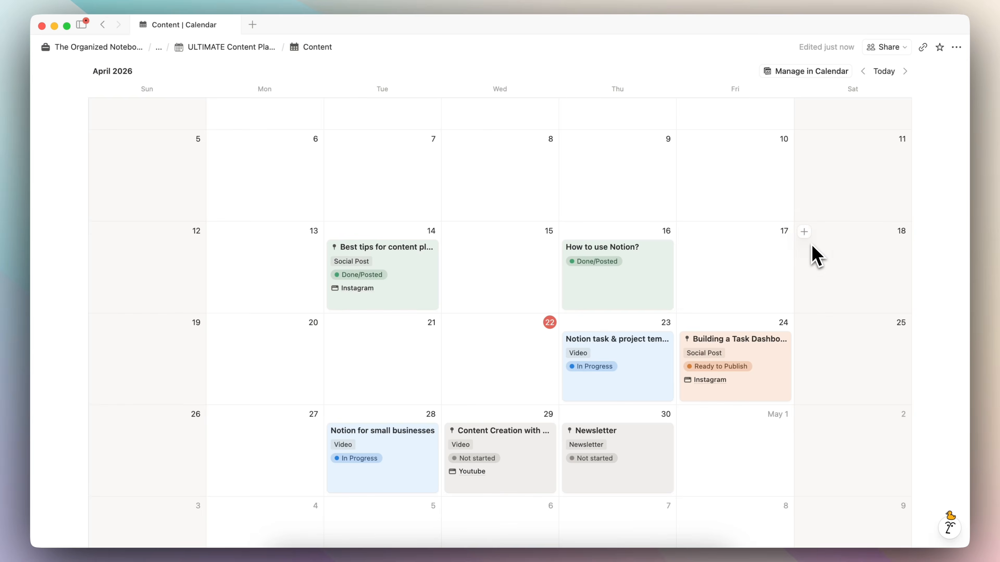
Examine the content pages grouped by status across all columns of the Content database's Board View.
{"action": "scroll", "coordinate": [208, 261], "scroll_direction": "up", "scroll_amount": 5}
{"action": "left_click", "coordinate": [193, 221]}
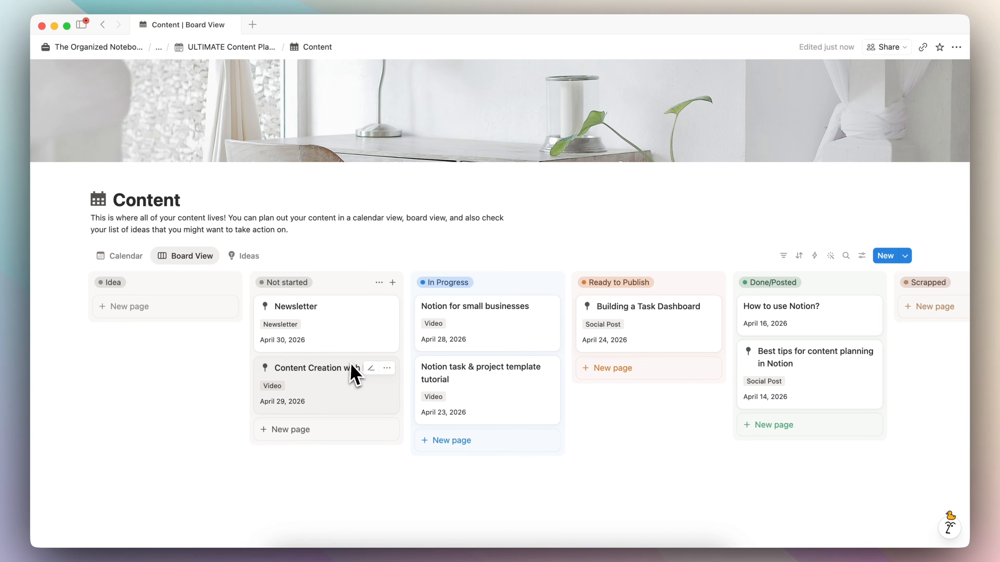
{"action": "scroll", "coordinate": [356, 374], "scroll_direction": "right", "scroll_amount": 3}
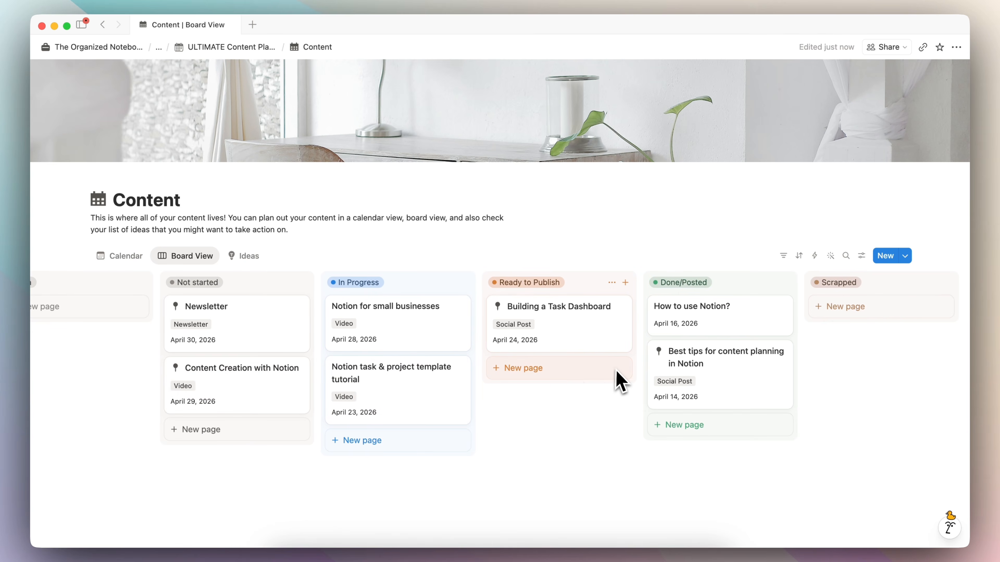
{"action": "scroll", "coordinate": [620, 382], "scroll_direction": "left", "scroll_amount": 3}
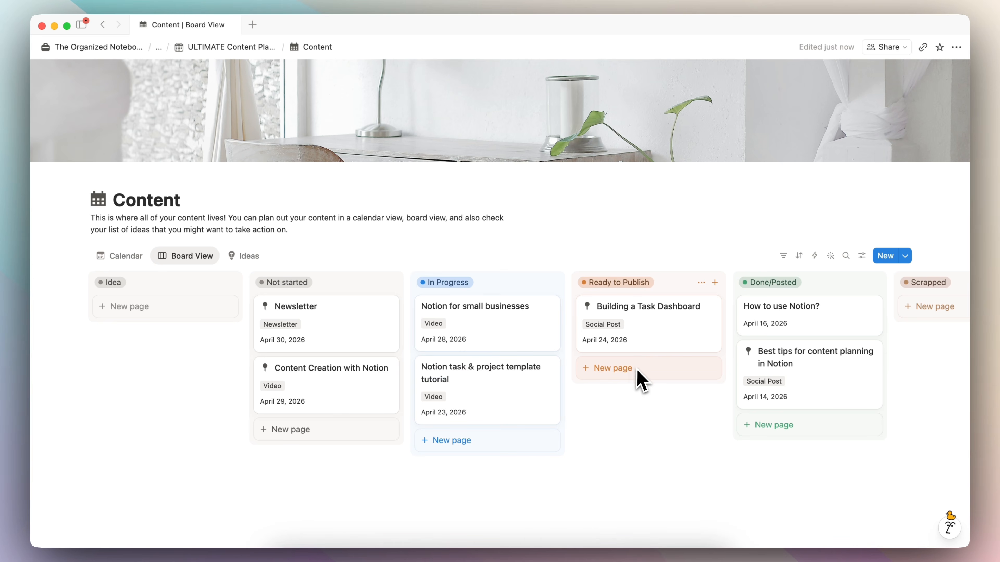
{"action": "scroll", "coordinate": [642, 380], "scroll_direction": "down", "scroll_amount": 1}
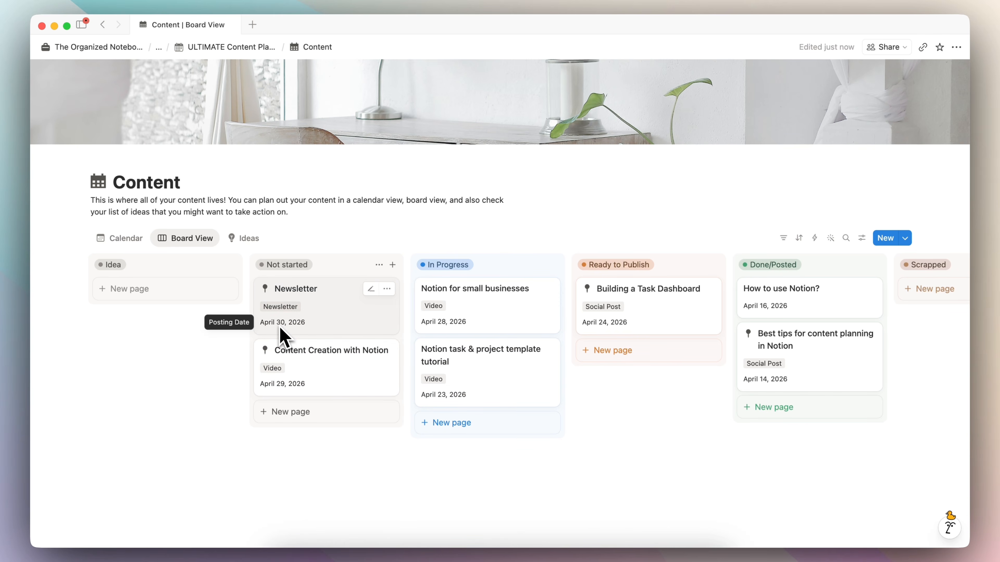
{"action": "left_click", "coordinate": [130, 238]}
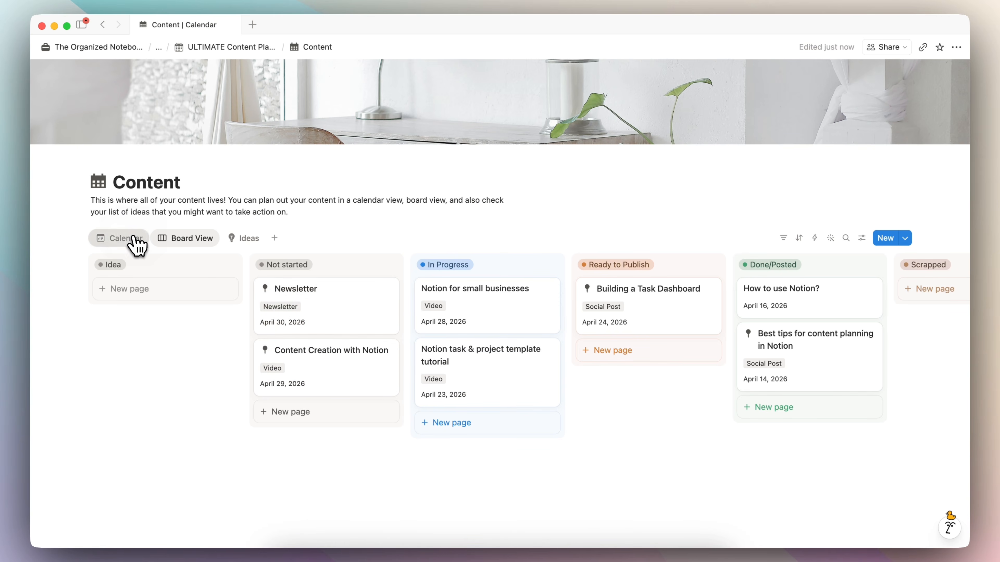
{"action": "left_click", "coordinate": [188, 259]}
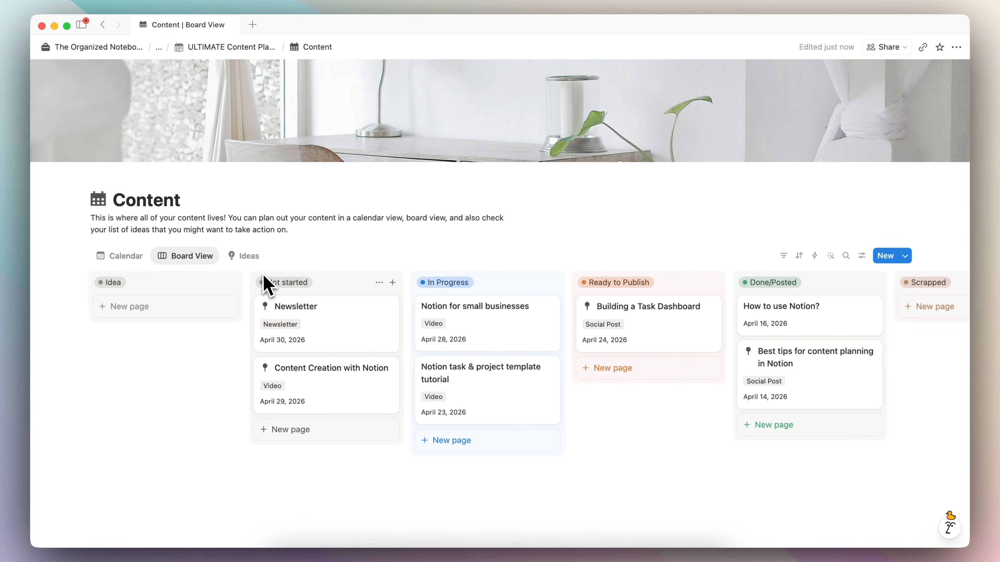
Add an idea named "New business template for Notion" to the Content database's Ideas view with Idea Type Web Research.
{"action": "left_click", "coordinate": [249, 256]}
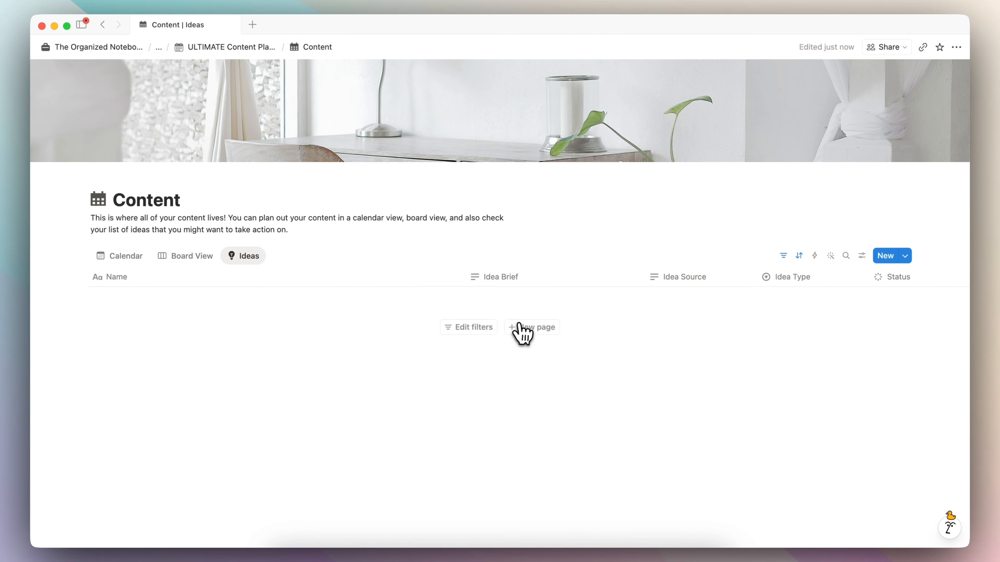
{"action": "left_click", "coordinate": [536, 328]}
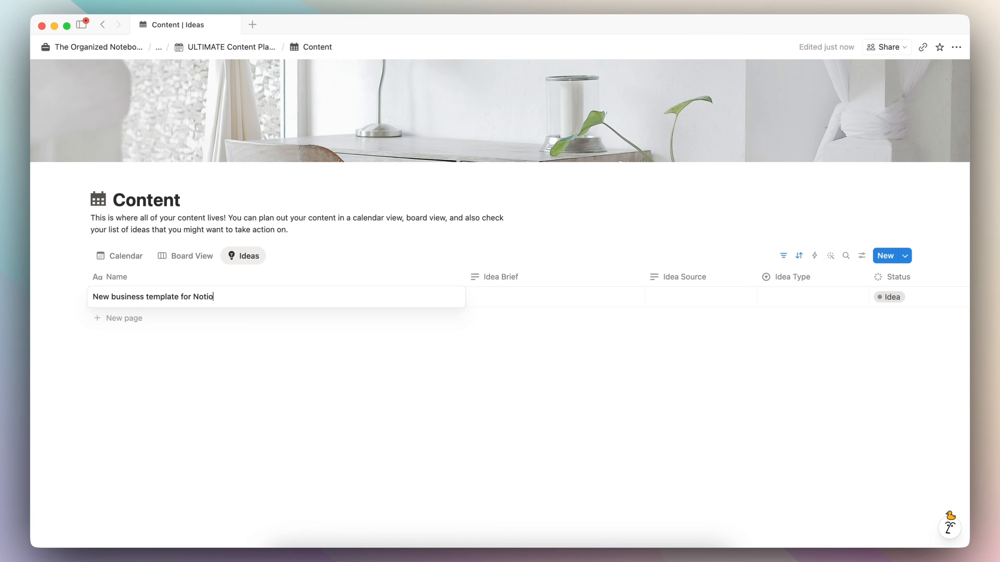
{"action": "left_click", "coordinate": [520, 310]}
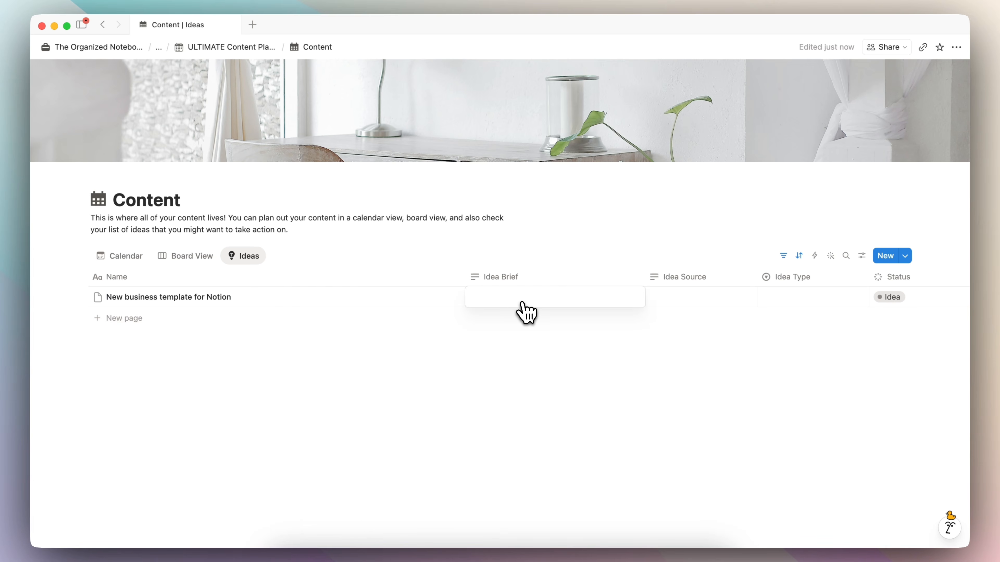
{"action": "left_click", "coordinate": [709, 312]}
{"action": "left_click", "coordinate": [711, 306]}
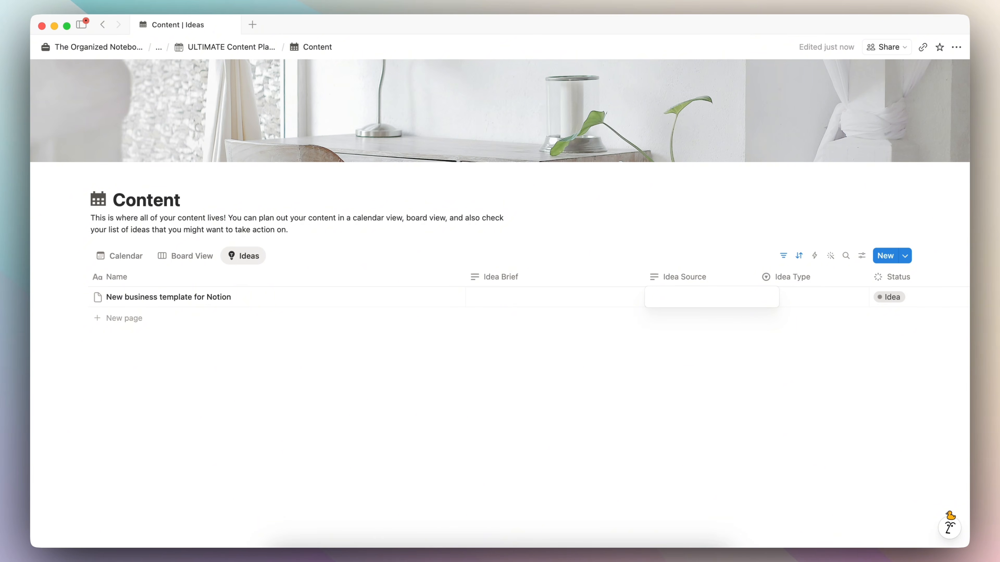
{"action": "left_click", "coordinate": [796, 308]}
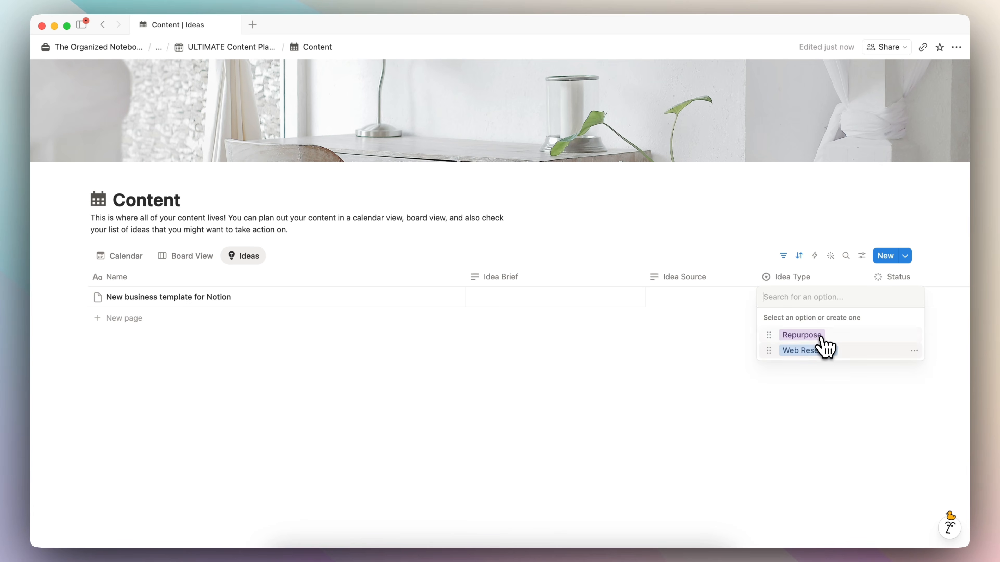
{"action": "left_click", "coordinate": [827, 353]}
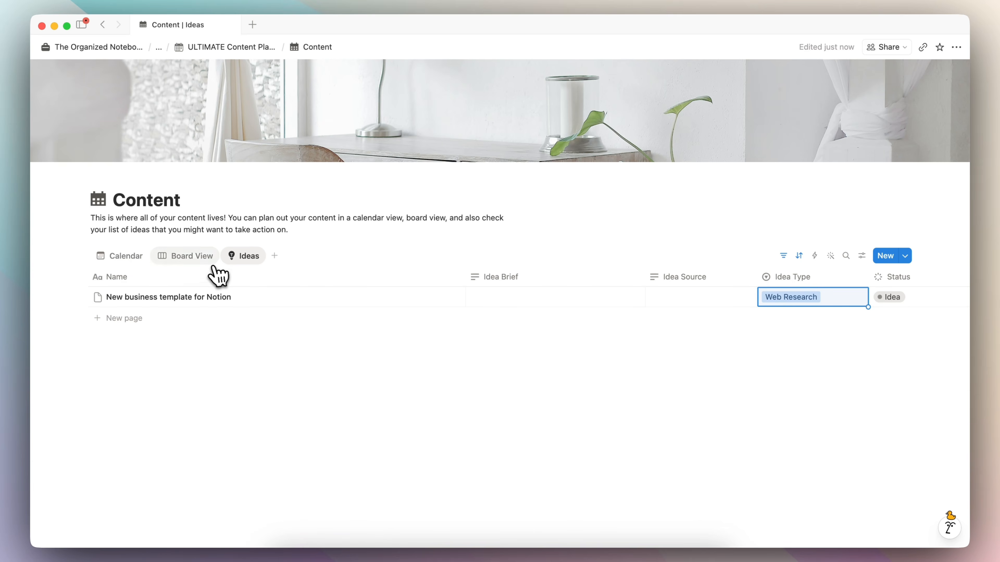
Move the "New business template for Notion" idea to Not started in the Board View and apply the Product/Offer template to its page.
{"action": "left_click", "coordinate": [187, 260]}
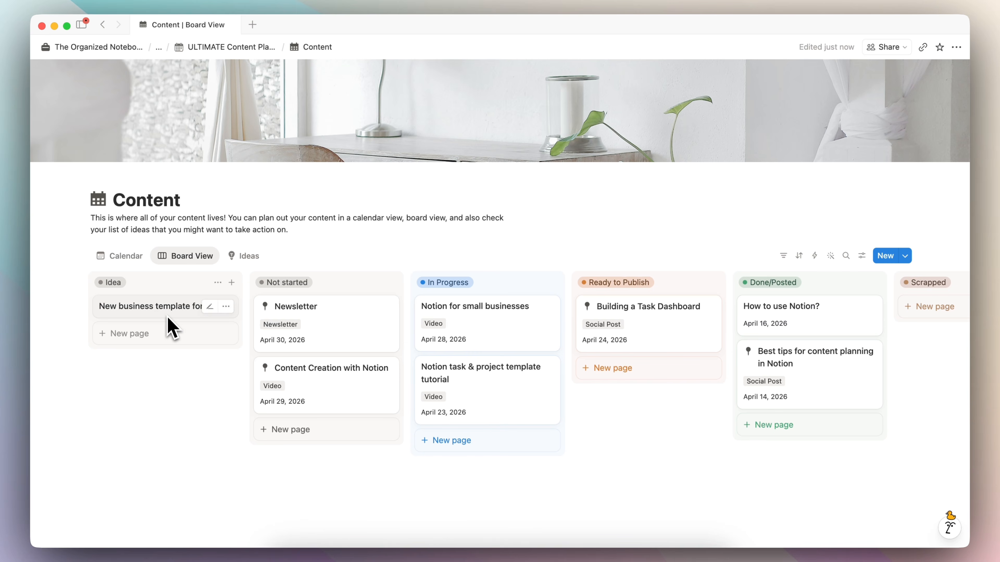
{"action": "left_click", "coordinate": [170, 309]}
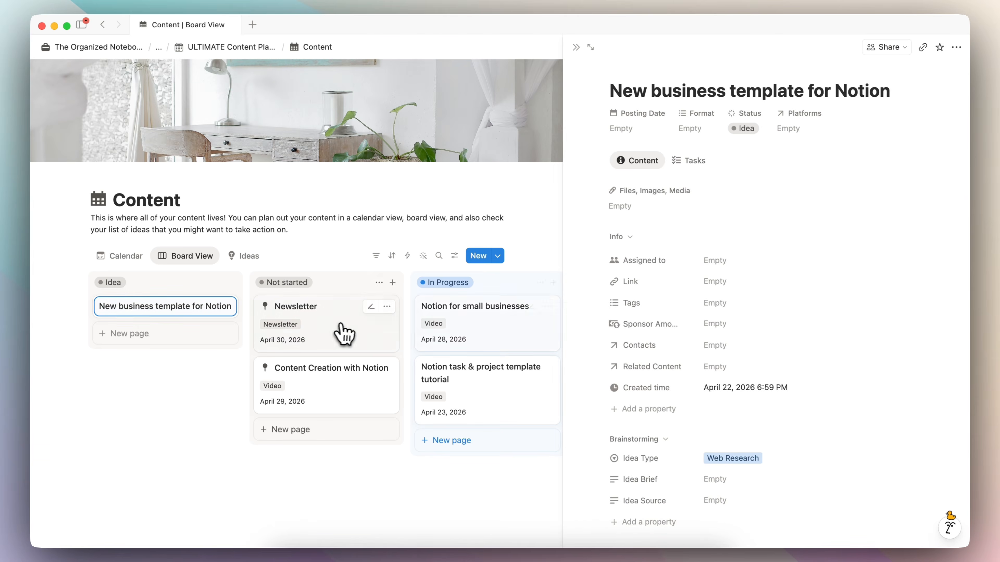
{"action": "scroll", "coordinate": [612, 306], "scroll_direction": "down", "scroll_amount": 10}
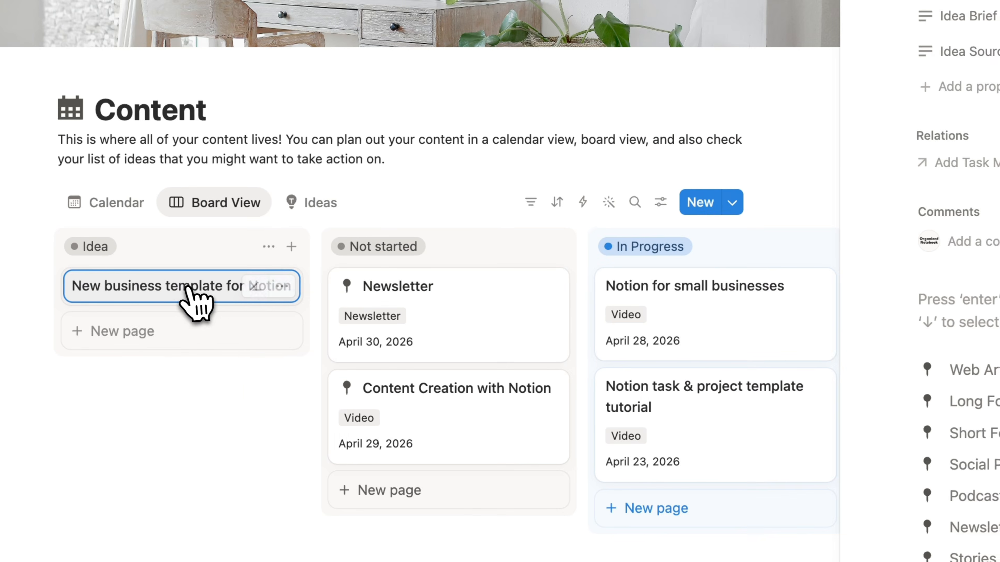
{"action": "left_click_drag", "start_coordinate": [190, 291], "coordinate": [423, 282]}
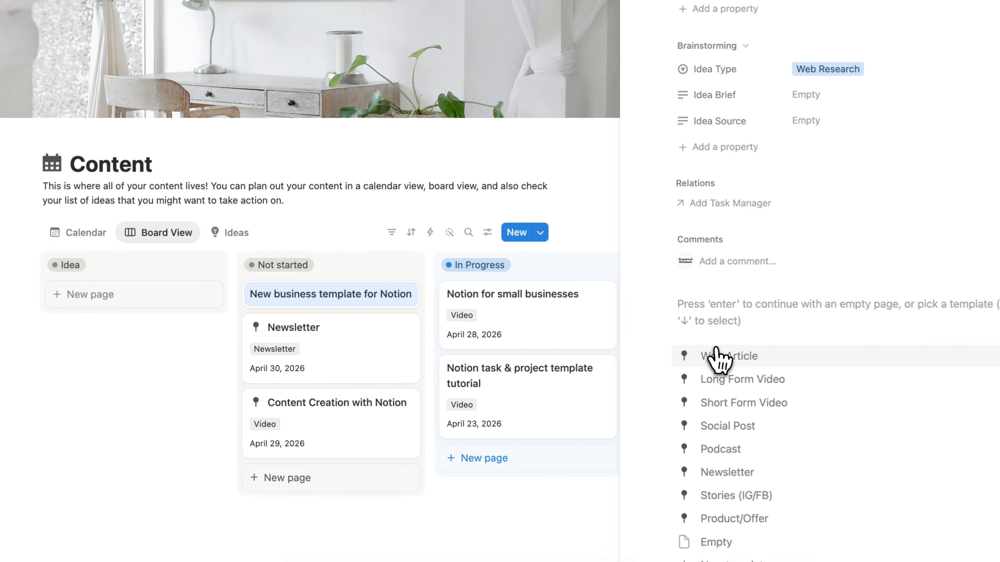
{"action": "left_click", "coordinate": [728, 519]}
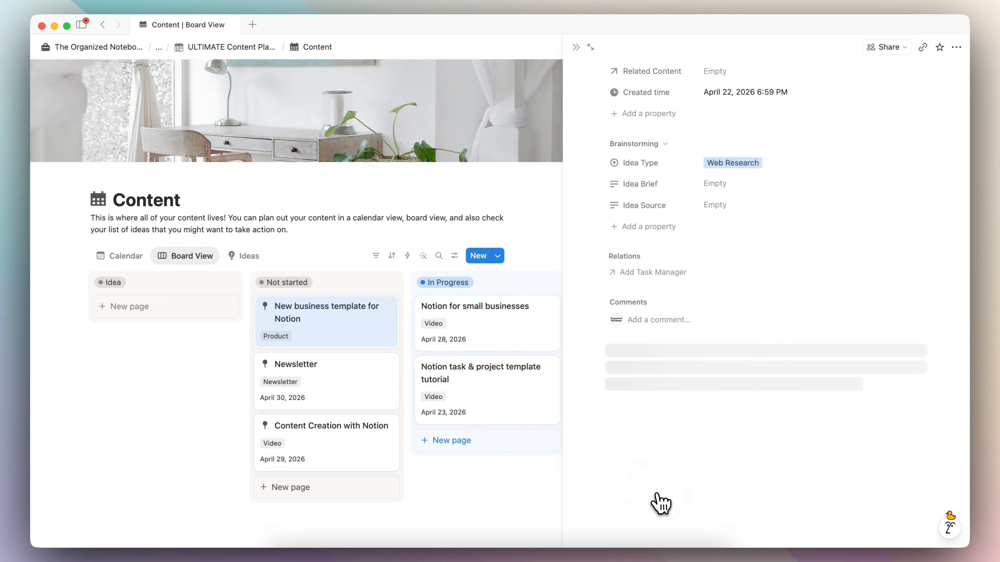
Examine the idea page's Product/Offer template sections and properties, then close the page.
{"action": "left_click", "coordinate": [623, 396]}
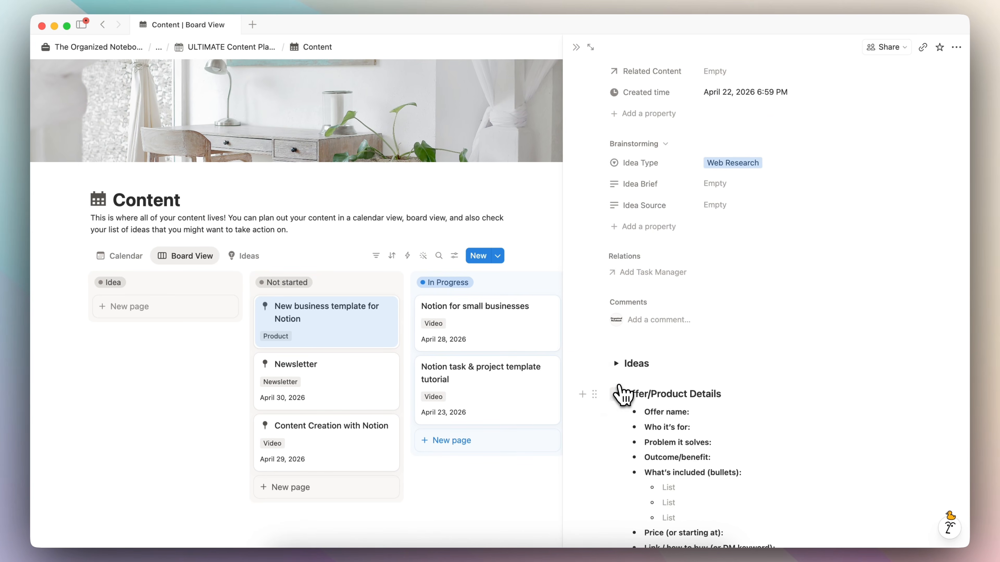
{"action": "left_click", "coordinate": [619, 363]}
{"action": "scroll", "coordinate": [630, 434], "scroll_direction": "up", "scroll_amount": 6}
{"action": "scroll", "coordinate": [629, 435], "scroll_direction": "up", "scroll_amount": 3}
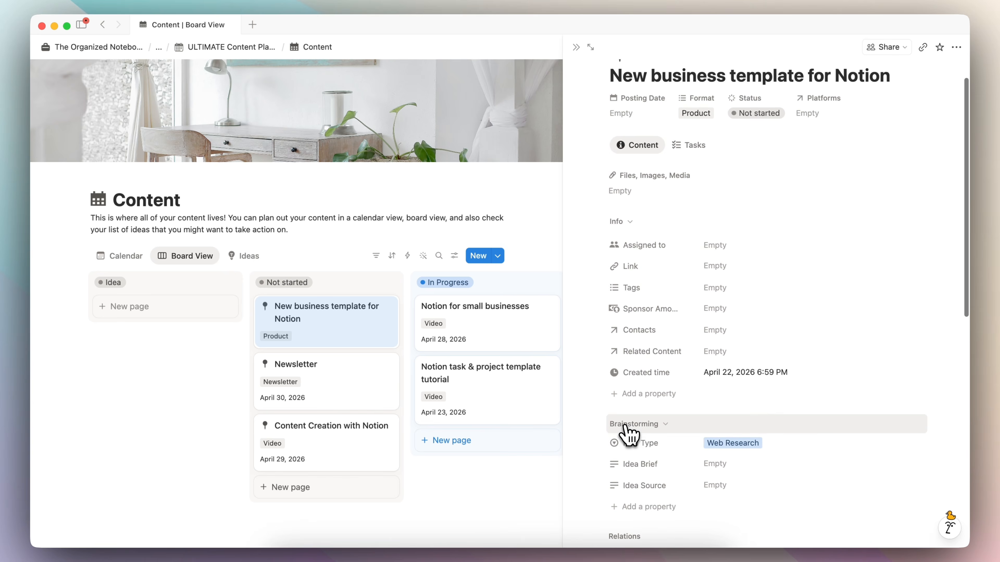
{"action": "key", "text": "Escape"}
Check the Content database's Ideas, Board View and April 2026 Calendar views for the current content pages.
{"action": "left_click", "coordinate": [248, 263]}
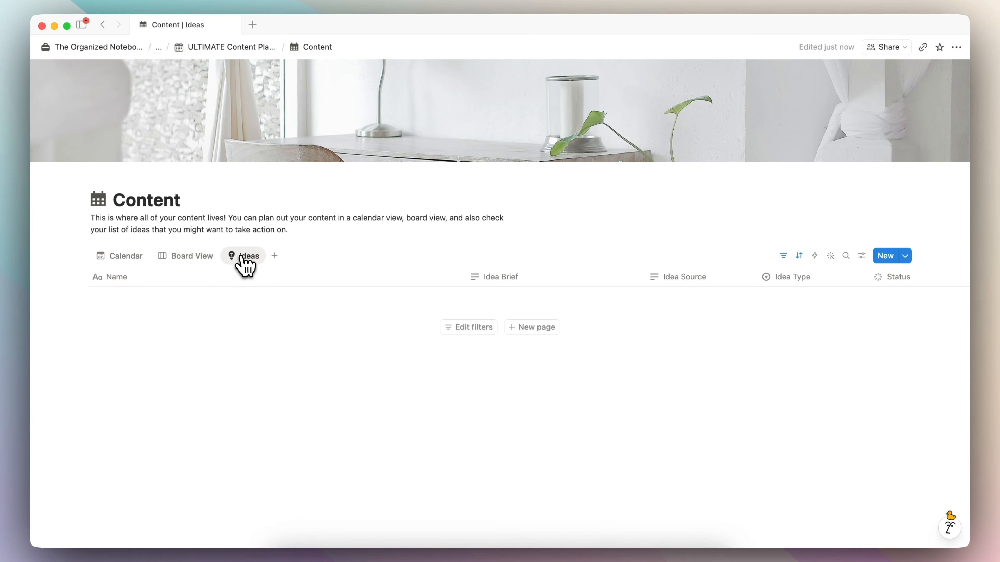
{"action": "left_click", "coordinate": [204, 263]}
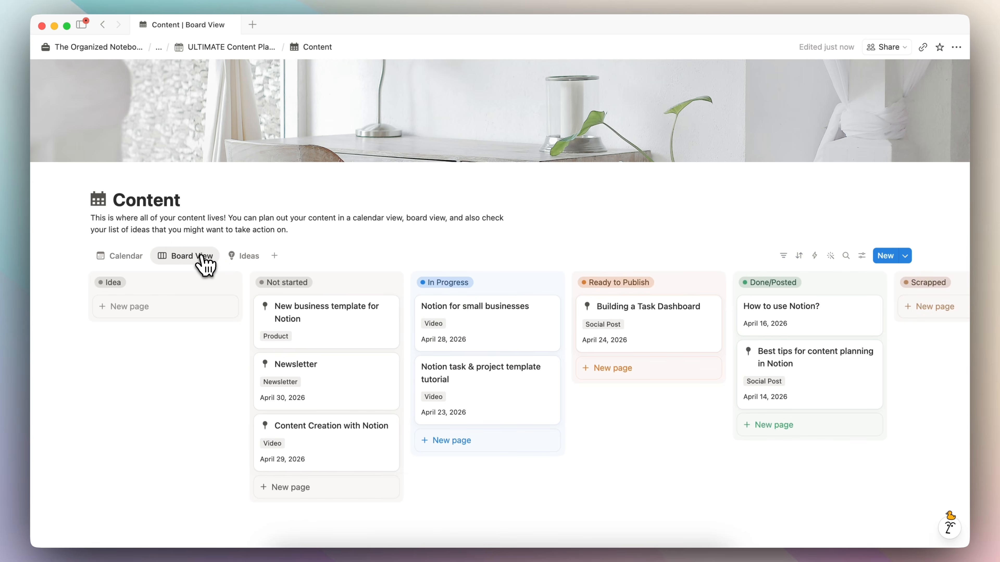
{"action": "left_click", "coordinate": [125, 263]}
{"action": "scroll", "coordinate": [274, 330], "scroll_direction": "down", "scroll_amount": 10}
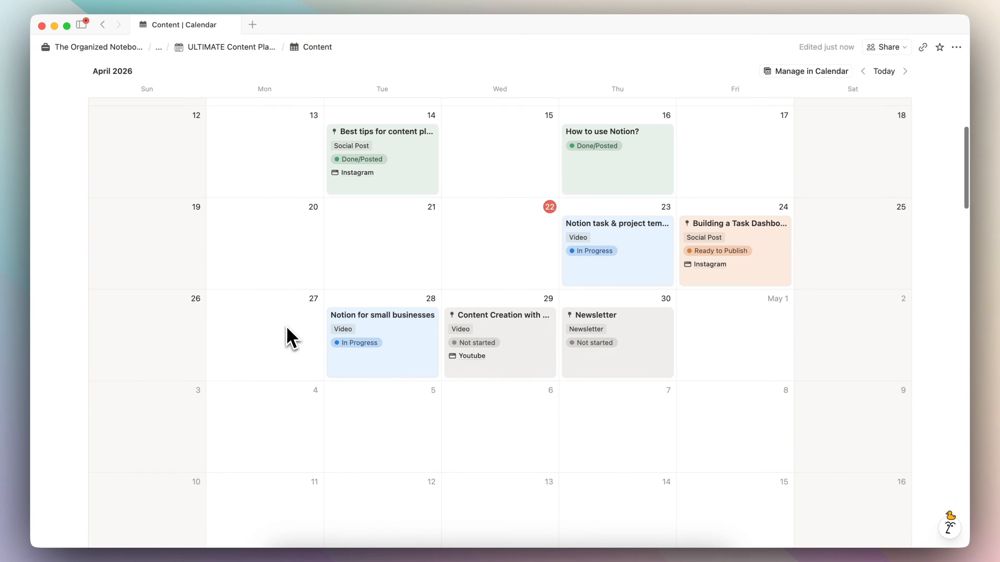
{"action": "scroll", "coordinate": [289, 336], "scroll_direction": "down", "scroll_amount": 2}
{"action": "scroll", "coordinate": [292, 339], "scroll_direction": "up", "scroll_amount": 5}
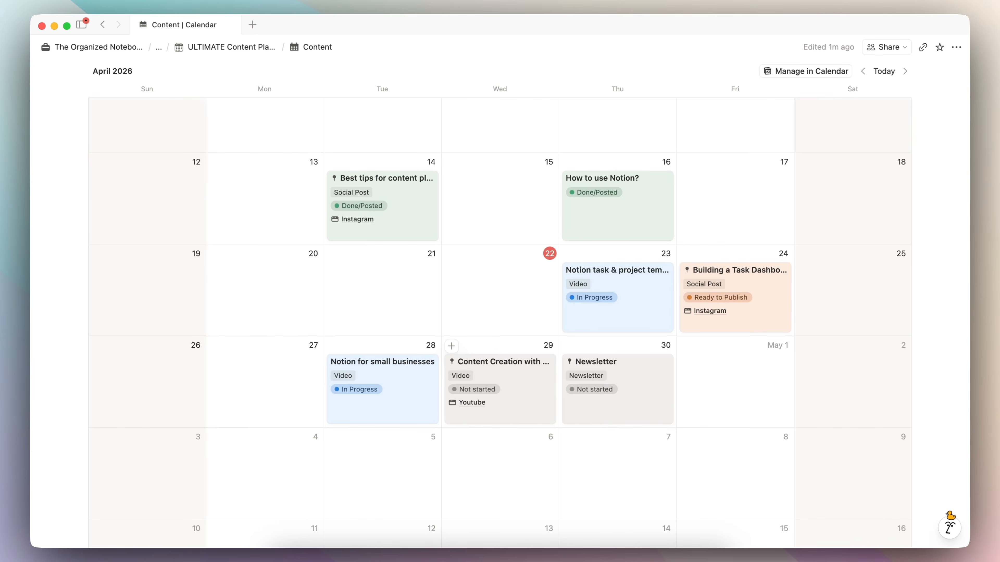
Add a Not started task named "Outline the video" to the Tasks of the "Content Creation with Notion" page.
{"action": "left_click", "coordinate": [535, 413]}
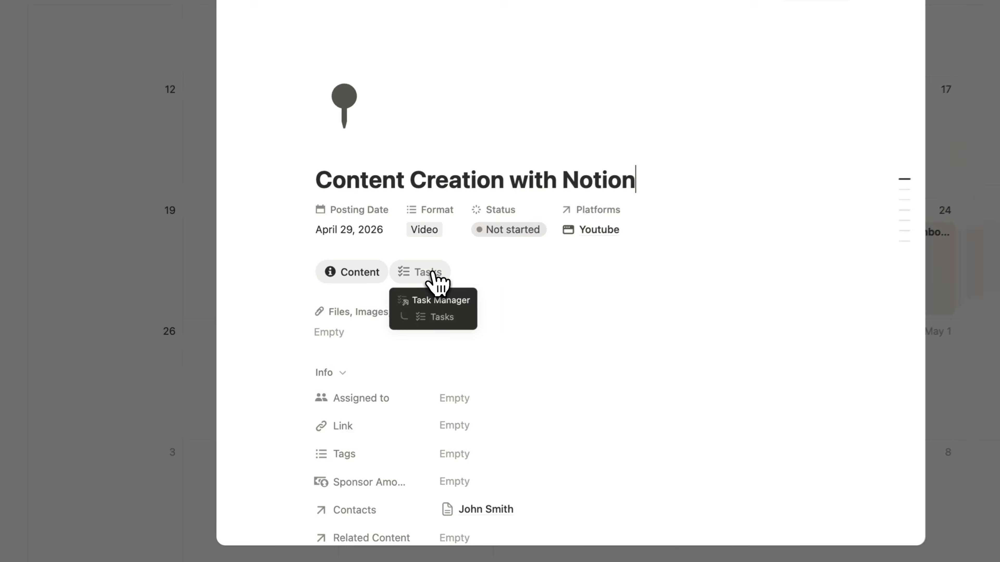
{"action": "left_click", "coordinate": [389, 301]}
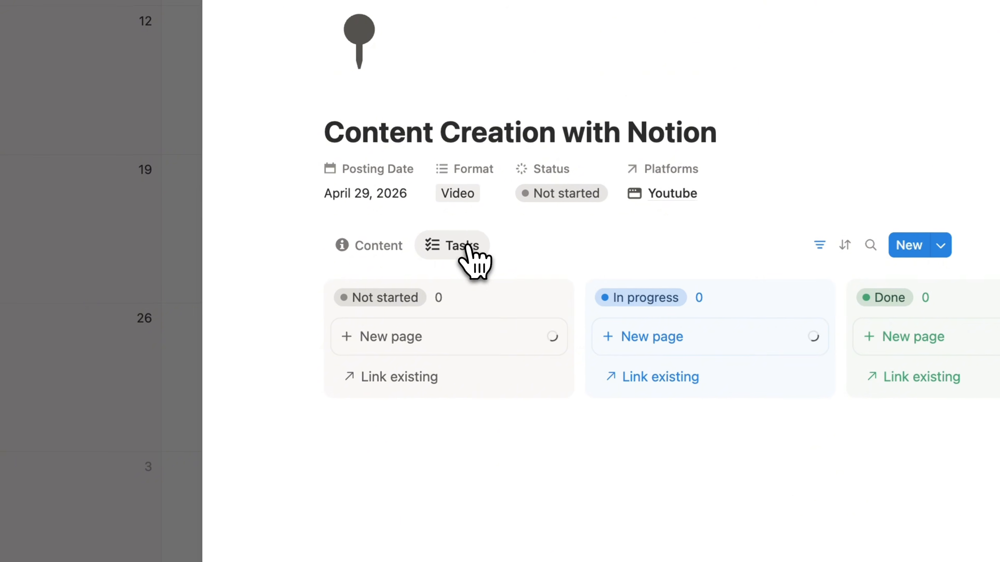
{"action": "left_click", "coordinate": [444, 339]}
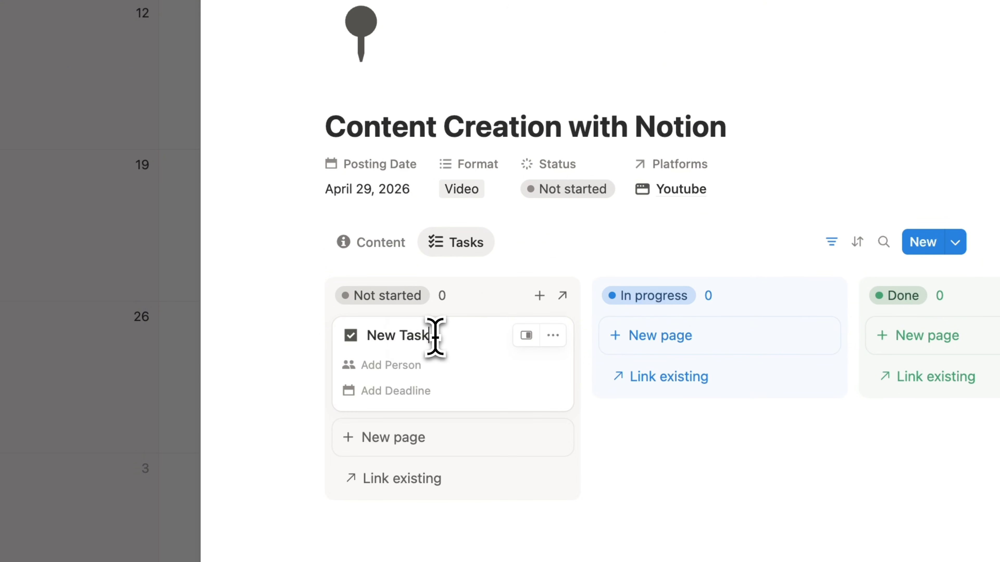
{"action": "triple_click", "coordinate": [401, 338]}
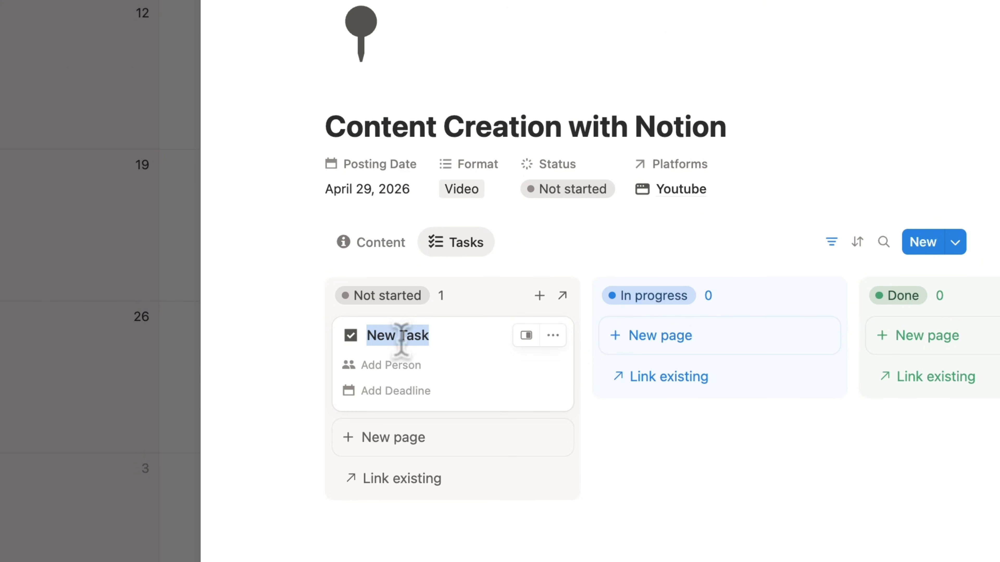
{"action": "type", "text": "Outline the"}
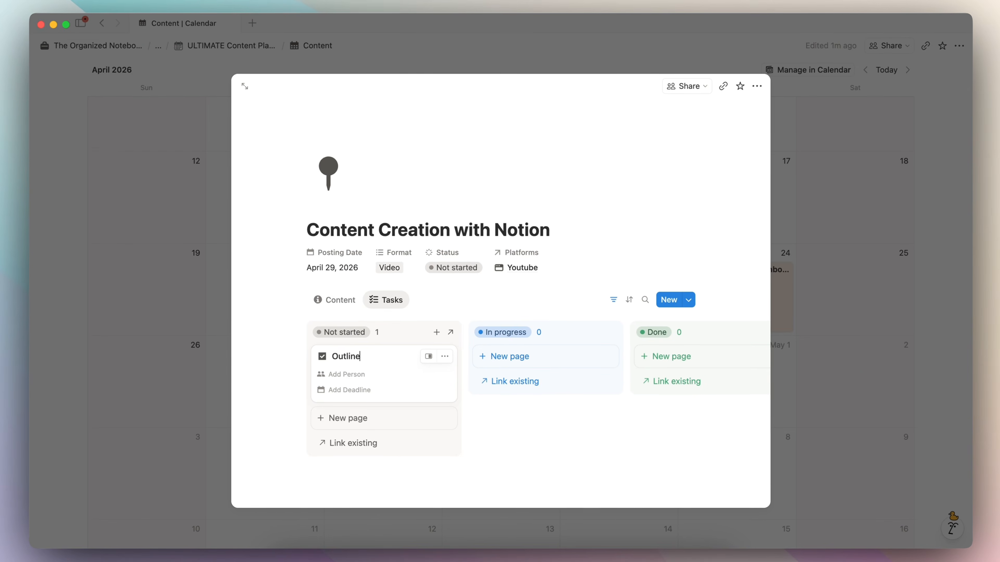
{"action": "type", "text": " video"}
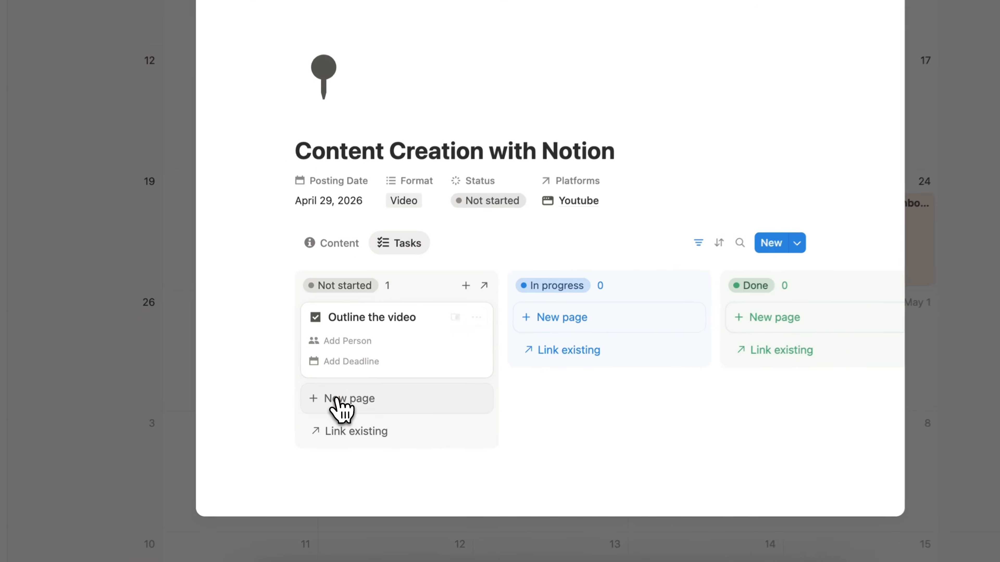
Add two more Not started tasks to the page, "Script the video" and "Film Video".
{"action": "left_click", "coordinate": [341, 418]}
{"action": "triple_click", "coordinate": [359, 383]}
{"action": "type", "text": "Script the video"}
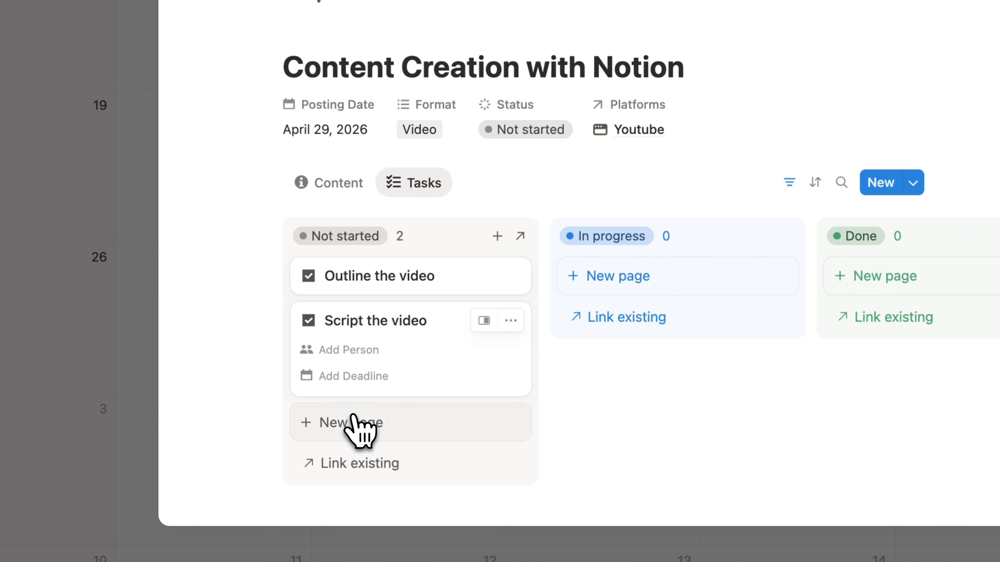
{"action": "left_click", "coordinate": [356, 425]}
{"action": "triple_click", "coordinate": [352, 361]}
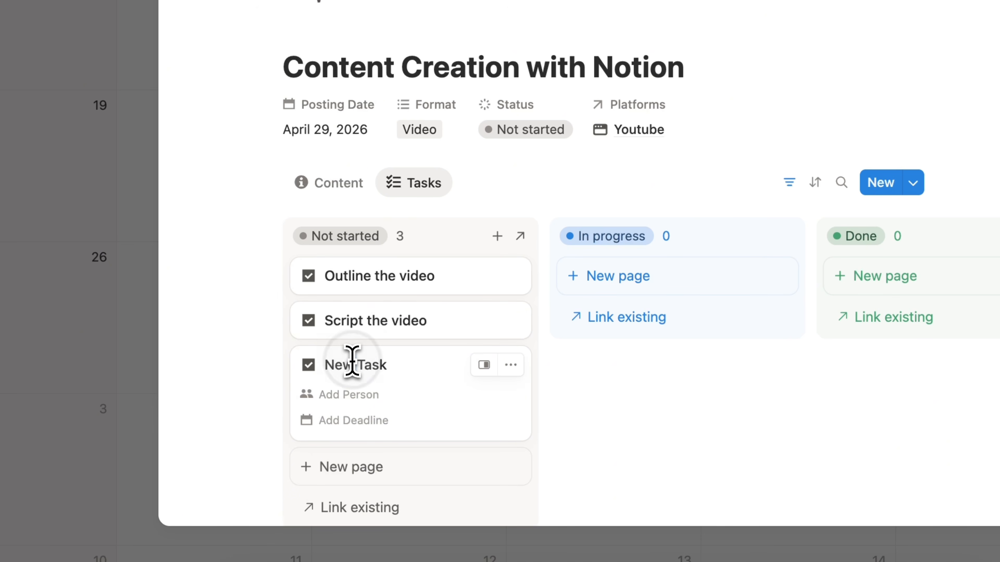
{"action": "type", "text": "Film Video"}
{"action": "left_click", "coordinate": [257, 398]}
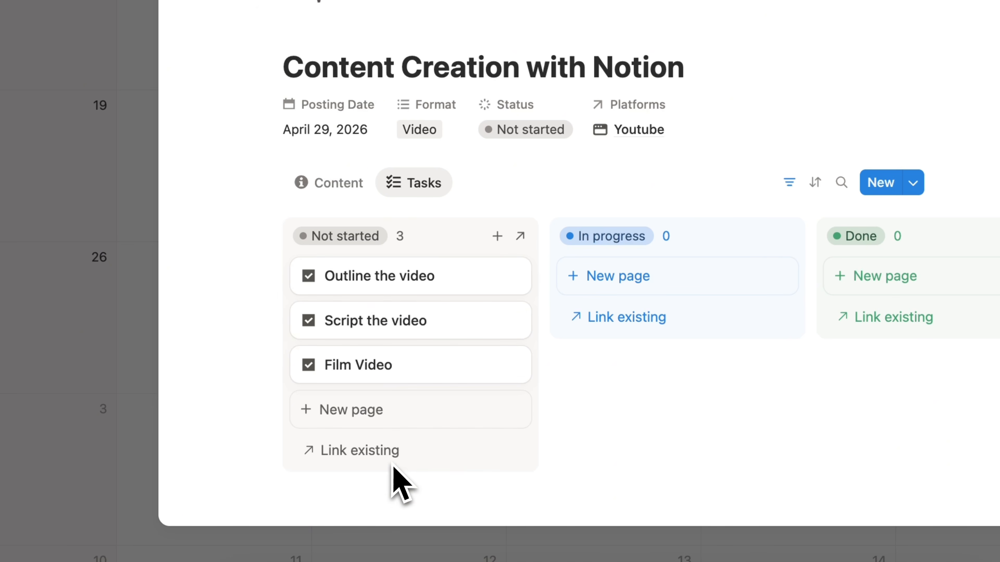
Return to the ULTIMATE Content Planner page and open its Task Manager database.
{"action": "left_click", "coordinate": [341, 185]}
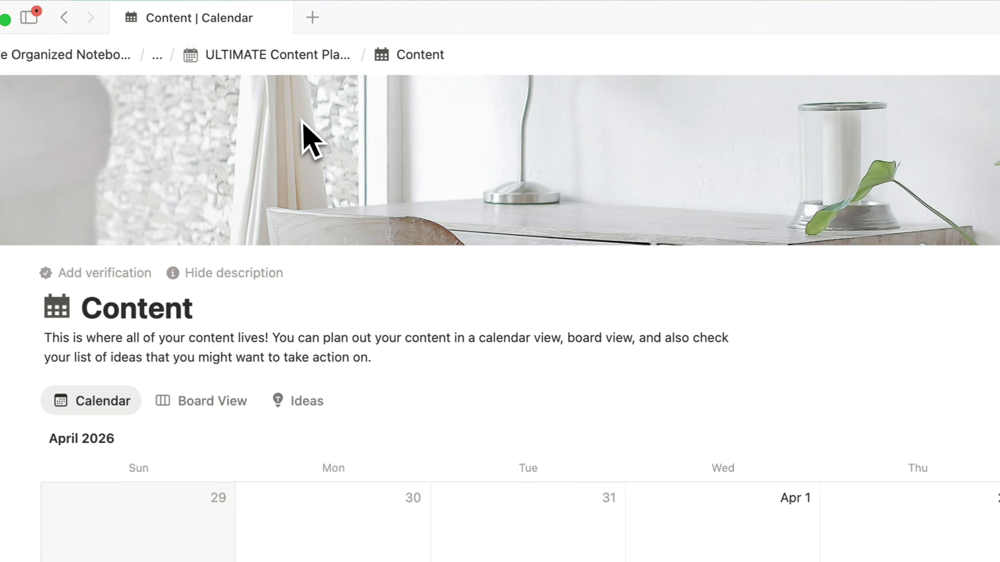
{"action": "mouse_move", "coordinate": [263, 56]}
{"action": "left_click", "coordinate": [405, 75]}
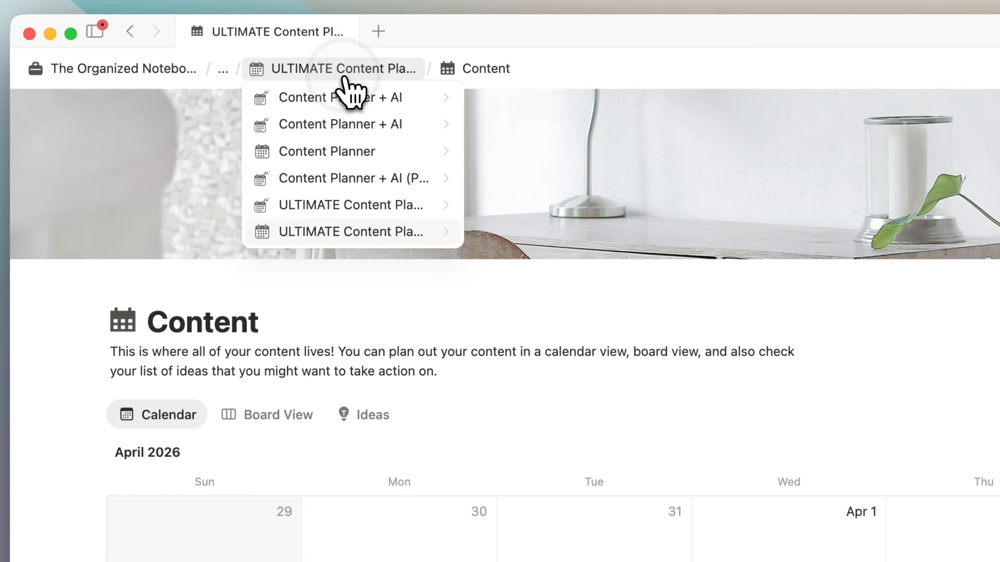
{"action": "scroll", "coordinate": [355, 276], "scroll_direction": "down", "scroll_amount": 10}
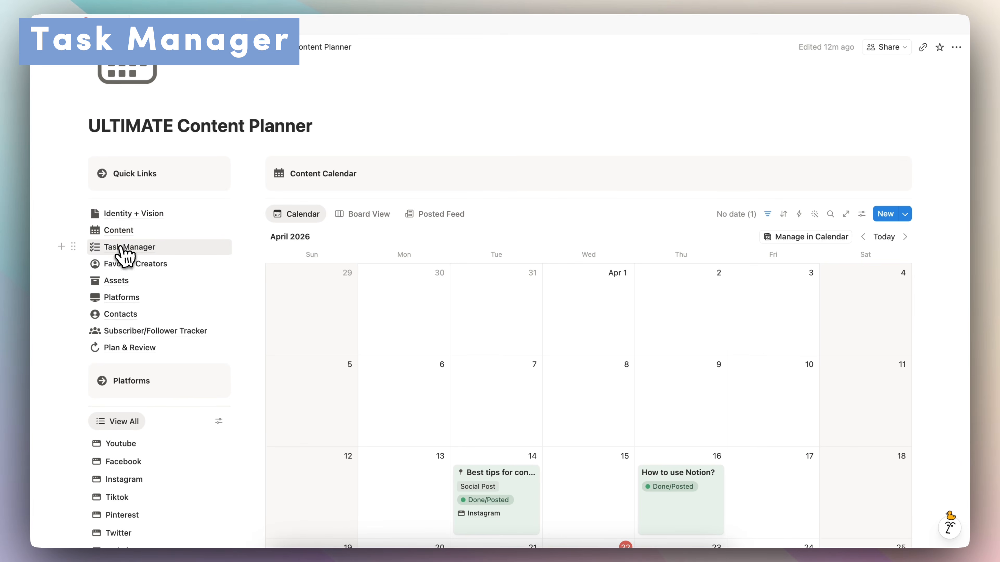
{"action": "left_click", "coordinate": [130, 247]}
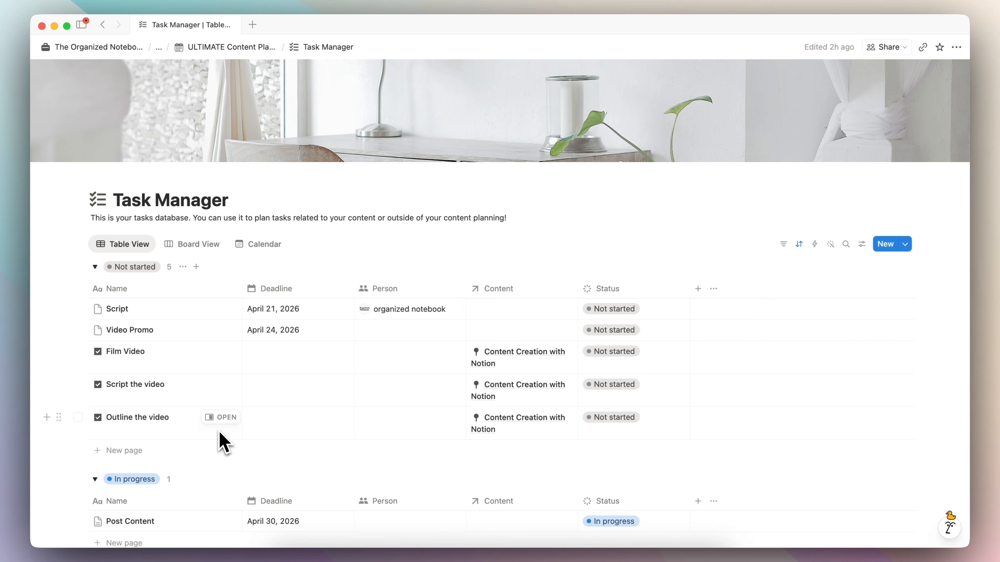
Set the Film Video task's deadline to April 22, 2026 and assign it to organized notebook.
{"action": "scroll", "coordinate": [281, 465], "scroll_direction": "down", "scroll_amount": 2}
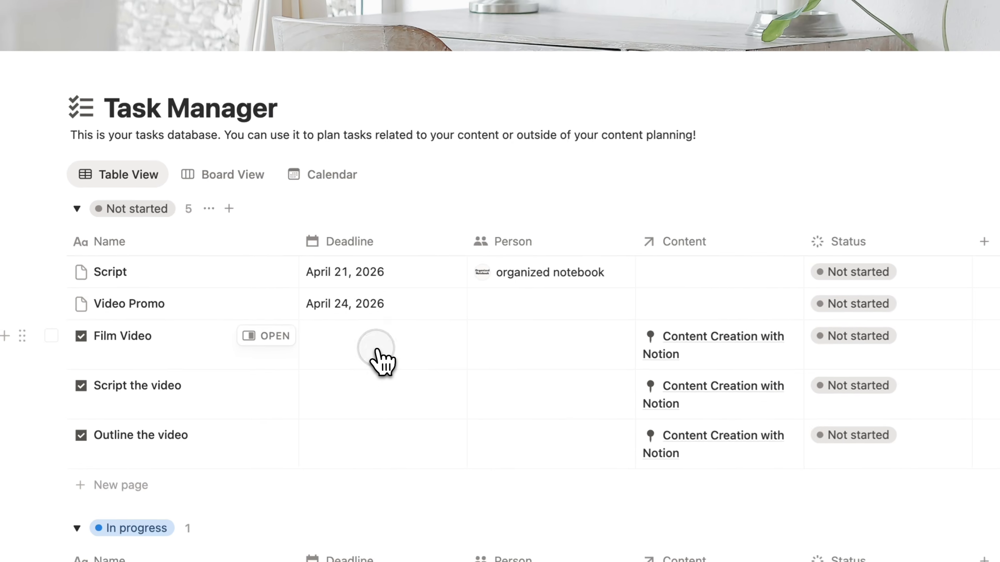
{"action": "left_click", "coordinate": [297, 333]}
{"action": "left_click", "coordinate": [430, 118]}
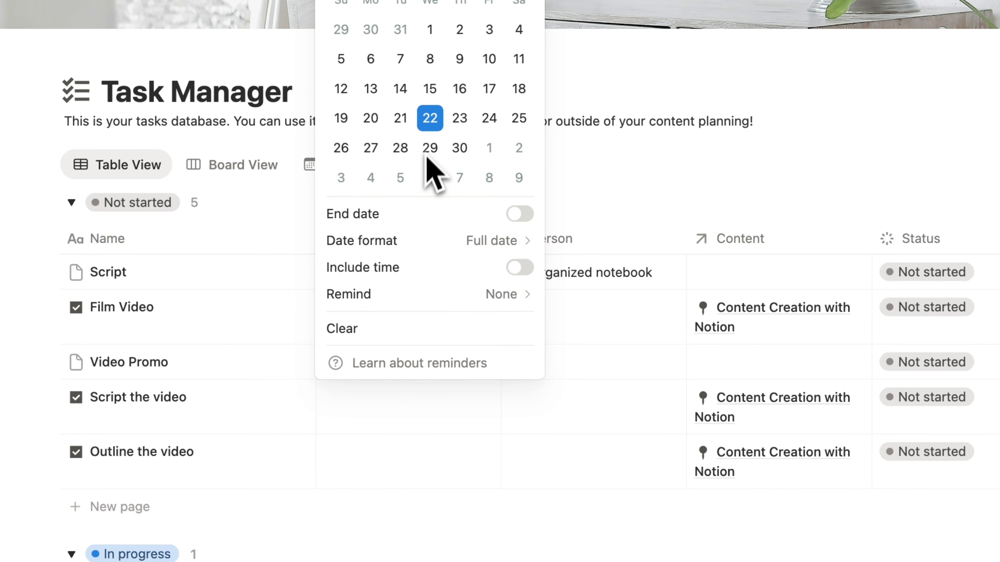
{"action": "left_click", "coordinate": [386, 446]}
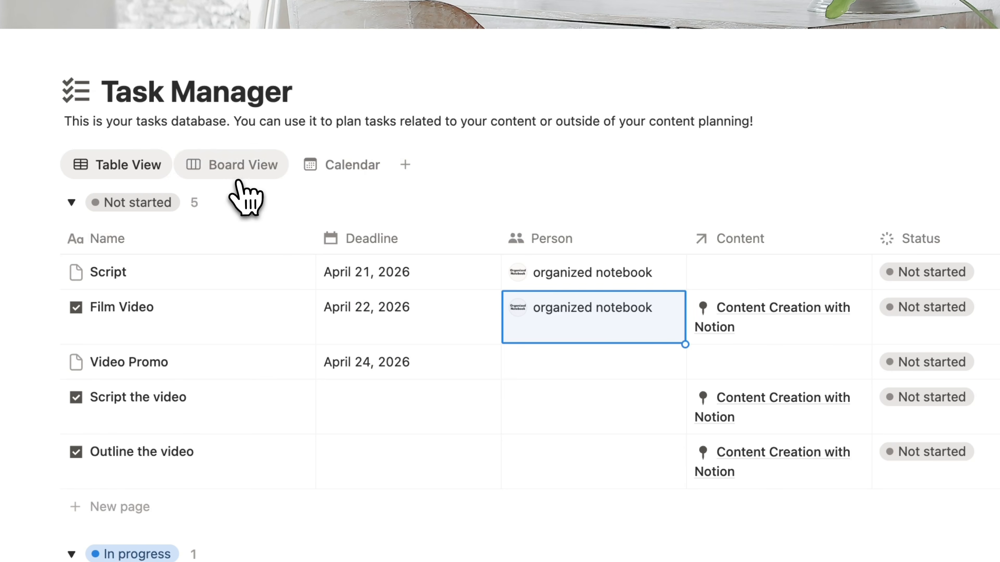
Show the tasks in the board view and look over the content page linked to the Film Video task.
{"action": "left_click", "coordinate": [237, 174]}
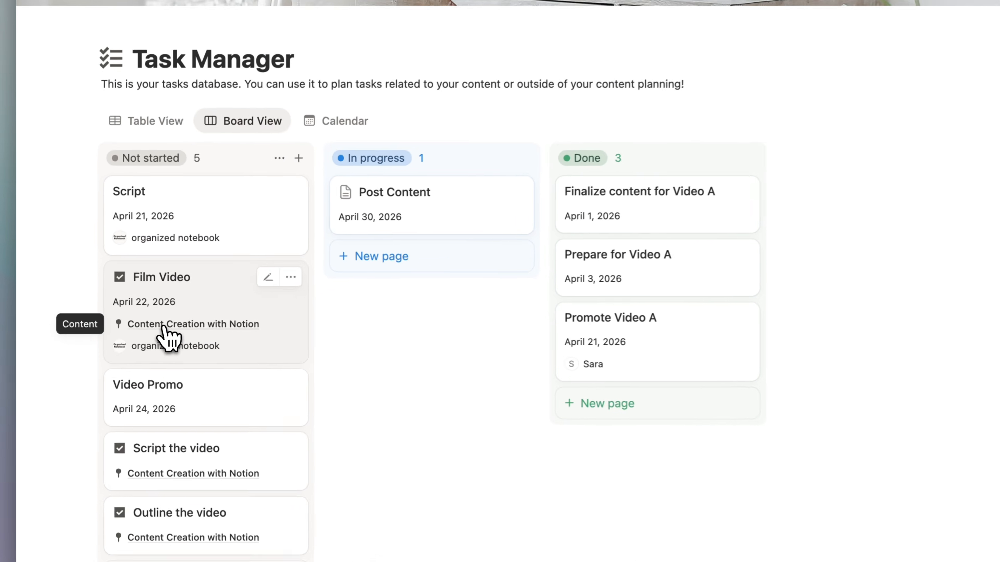
{"action": "left_click", "coordinate": [131, 349]}
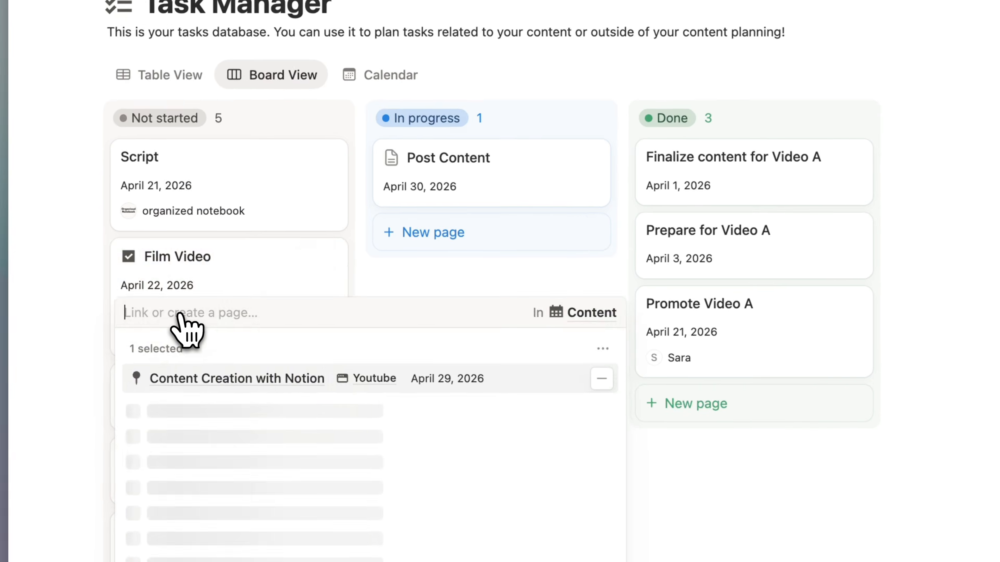
{"action": "left_click", "coordinate": [144, 389]}
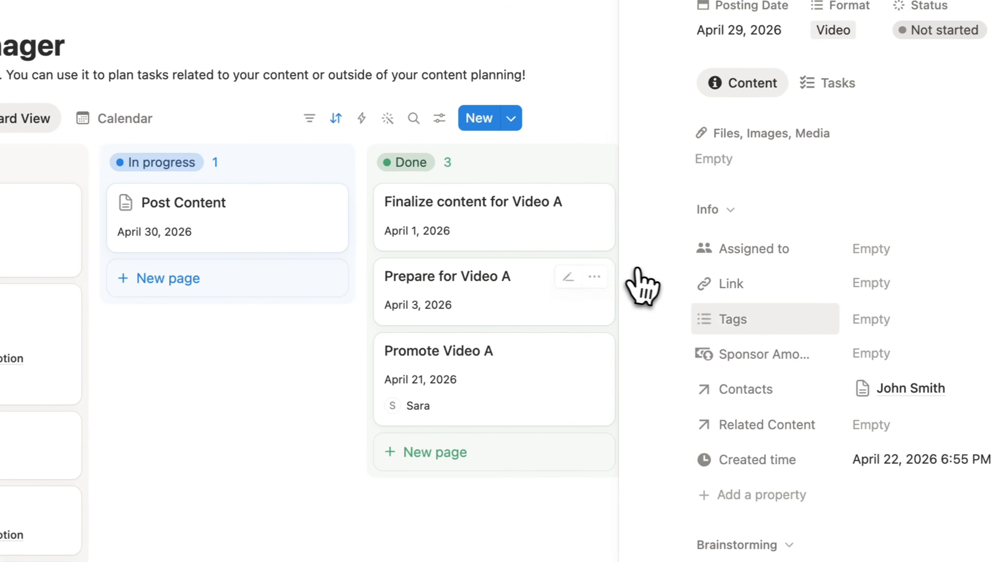
{"action": "scroll", "coordinate": [643, 283], "scroll_direction": "down", "scroll_amount": 10}
{"action": "scroll", "coordinate": [677, 350], "scroll_direction": "up", "scroll_amount": 10}
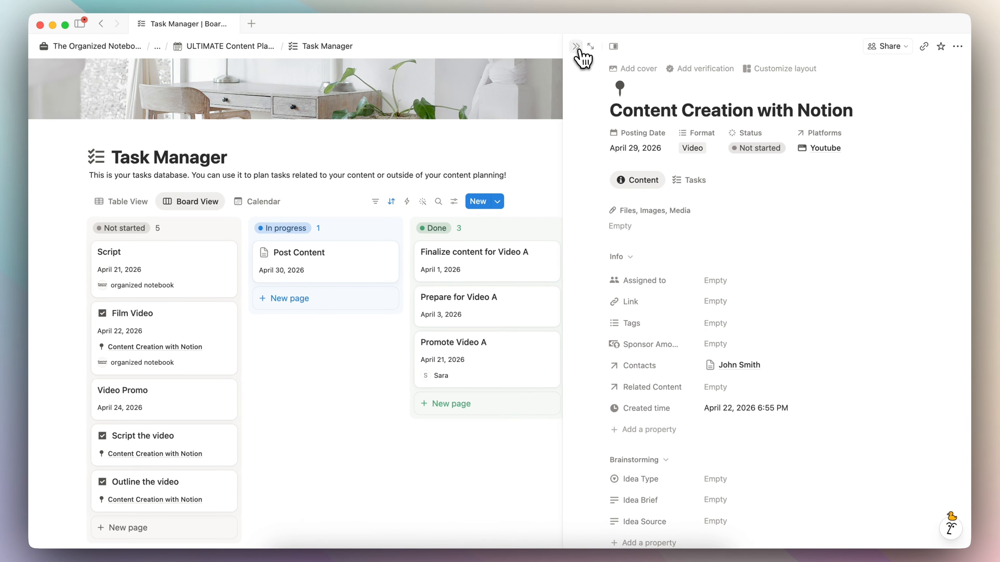
{"action": "left_click", "coordinate": [583, 45]}
Show the tasks in the calendar view and look through the April 2026 deadlines.
{"action": "left_click", "coordinate": [267, 203]}
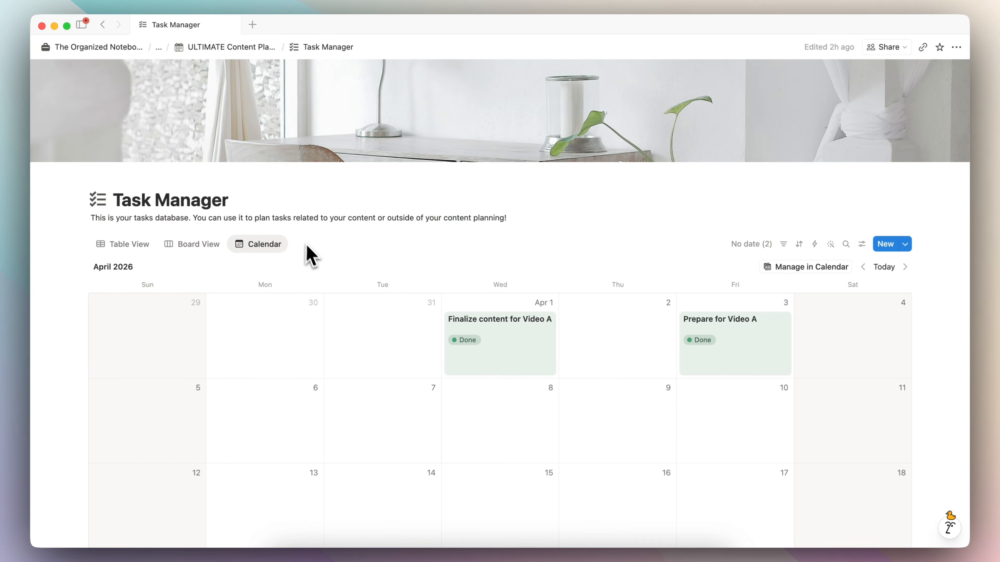
{"action": "scroll", "coordinate": [390, 364], "scroll_direction": "down", "scroll_amount": 4}
{"action": "scroll", "coordinate": [388, 358], "scroll_direction": "down", "scroll_amount": 5}
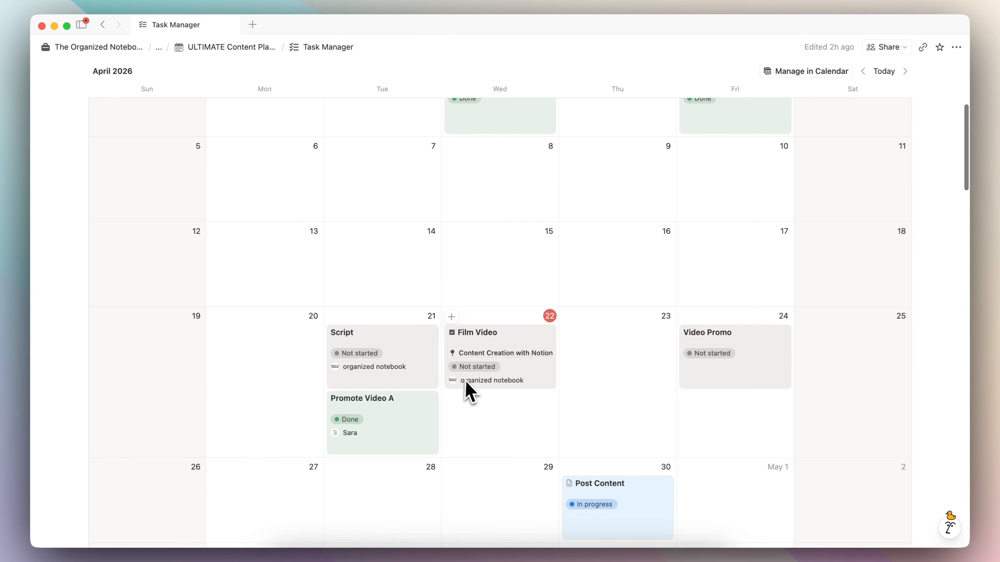
{"action": "scroll", "coordinate": [504, 403], "scroll_direction": "down", "scroll_amount": 4}
{"action": "scroll", "coordinate": [504, 404], "scroll_direction": "up", "scroll_amount": 10}
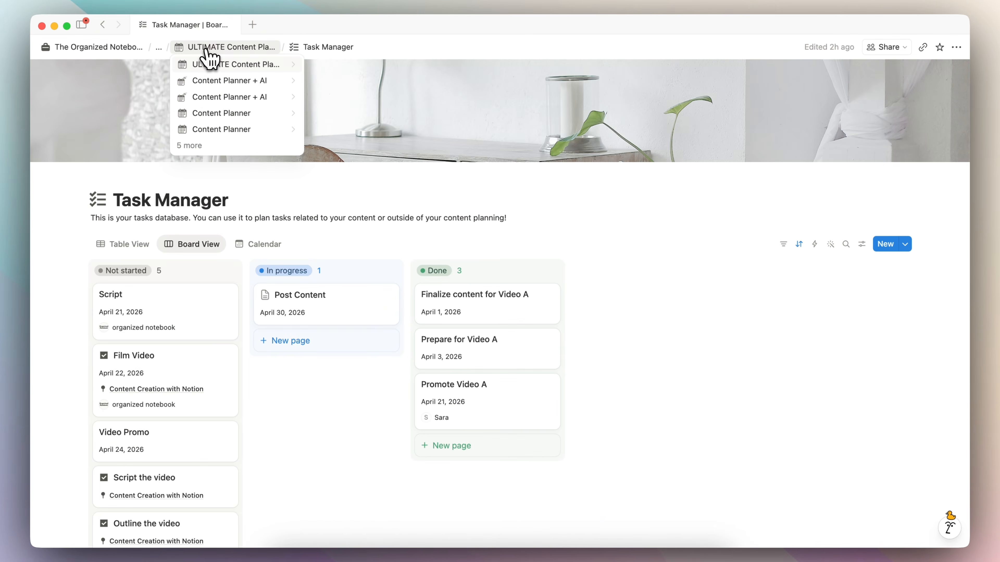
Return to the ULTIMATE Content Planner page and open its Favorite Creators database.
{"action": "left_click", "coordinate": [203, 48]}
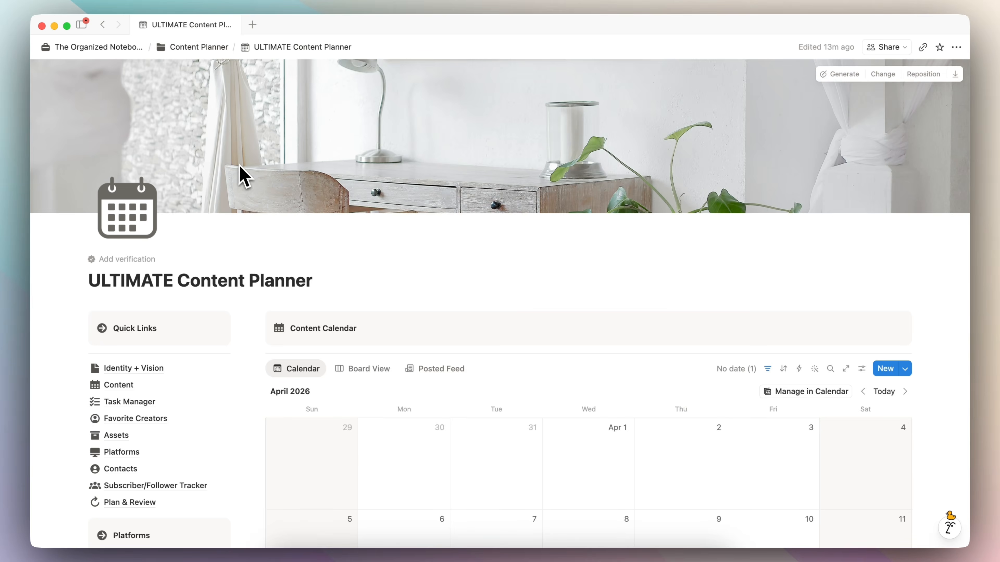
{"action": "scroll", "coordinate": [244, 181], "scroll_direction": "down", "scroll_amount": 5}
{"action": "left_click", "coordinate": [161, 238]}
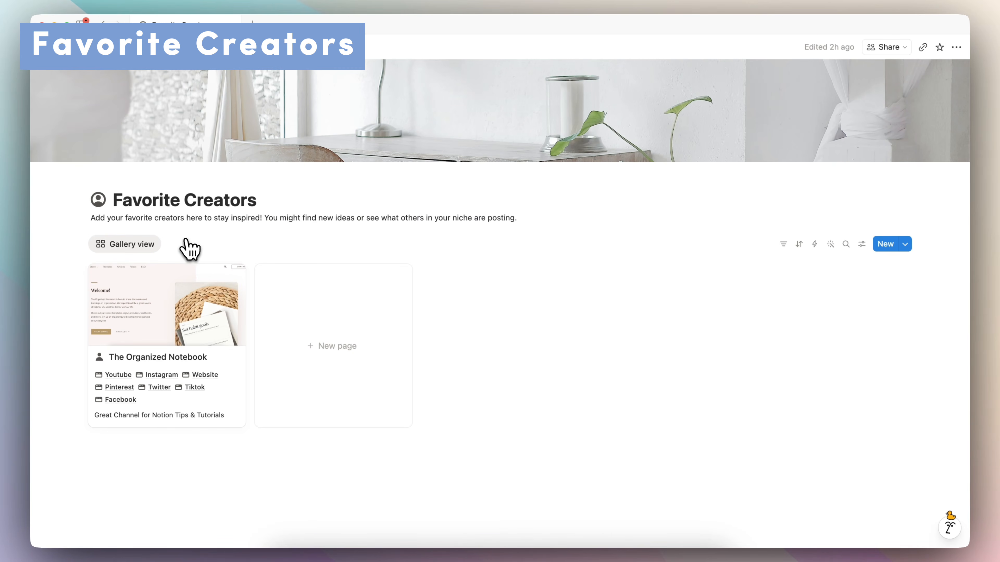
Create a new page from the Favorite Creators template and set its platform to Tiktok.
{"action": "left_click", "coordinate": [358, 346]}
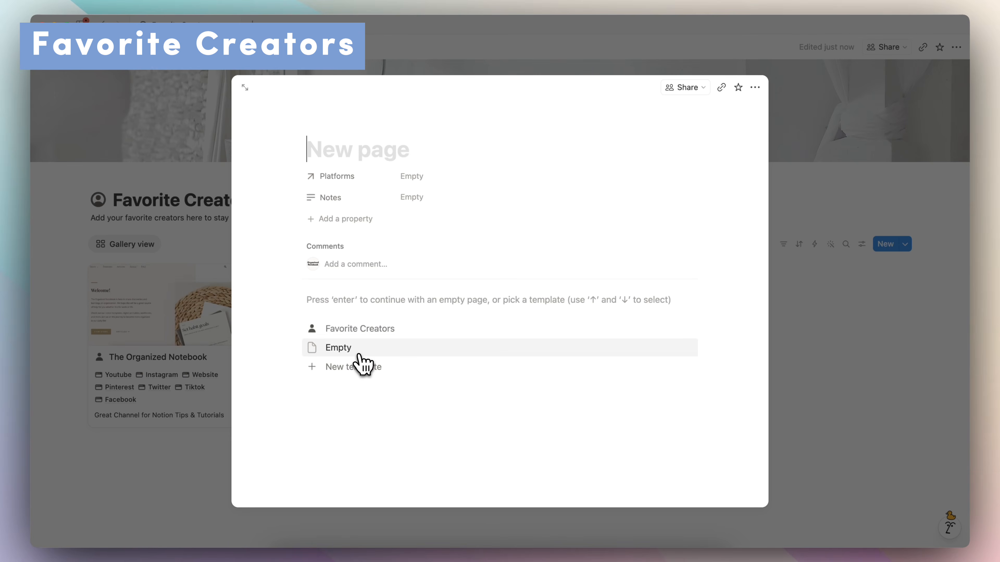
{"action": "left_click", "coordinate": [372, 330]}
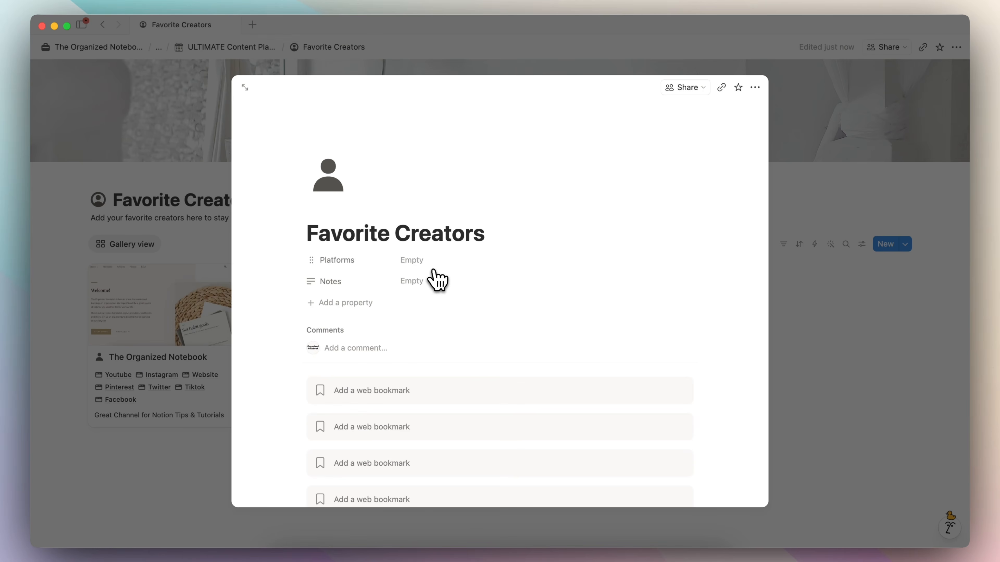
{"action": "left_click", "coordinate": [418, 263]}
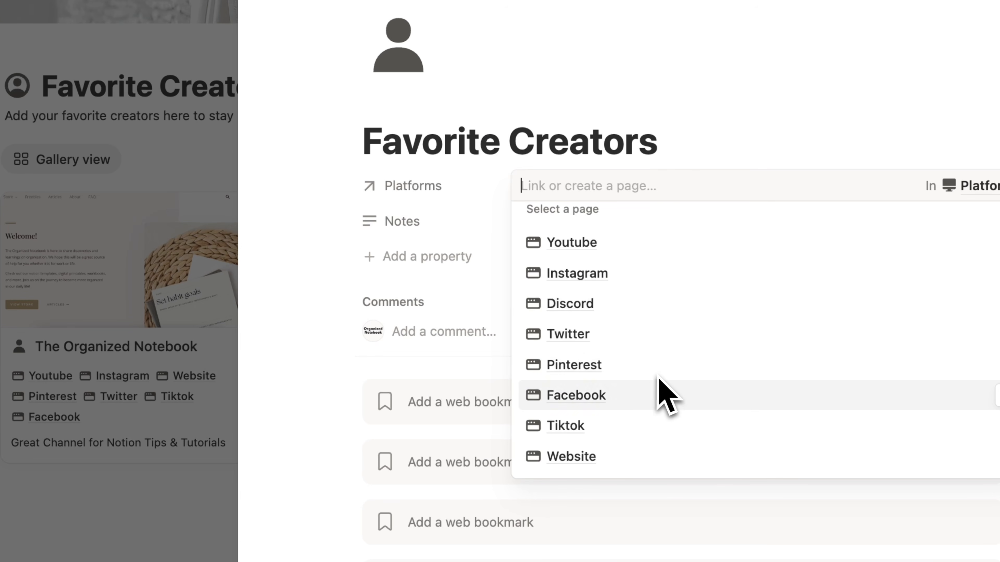
{"action": "left_click", "coordinate": [601, 429]}
{"action": "left_click", "coordinate": [631, 164]}
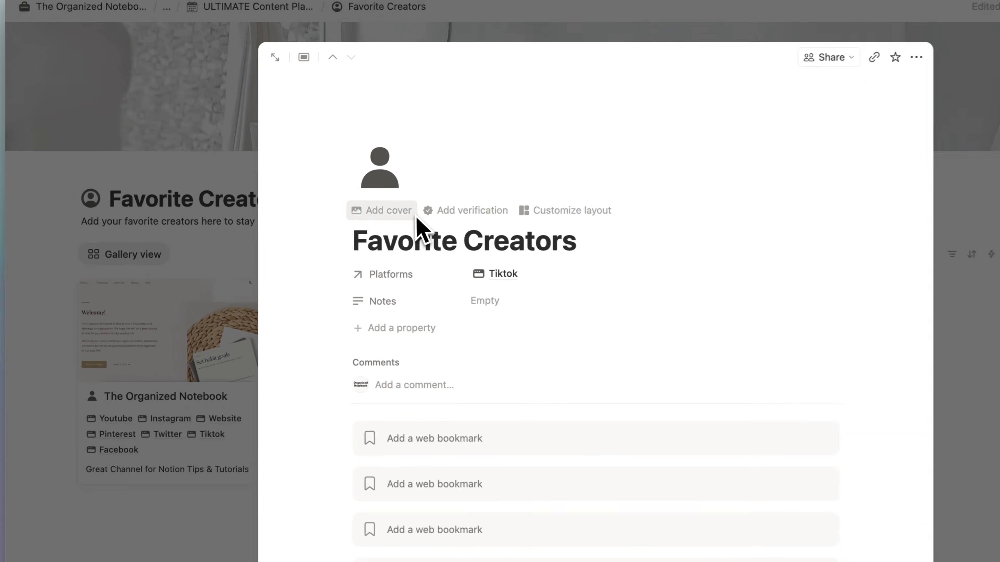
Leave the new creator page, return to the ULTIMATE Content Planner page and open its Assets database.
{"action": "left_click", "coordinate": [213, 356]}
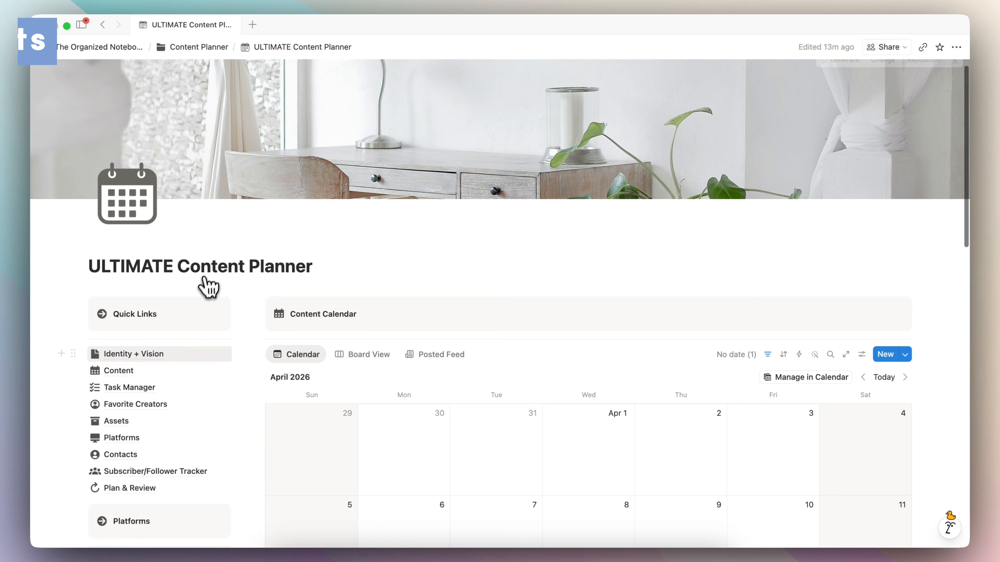
{"action": "left_click", "coordinate": [121, 421]}
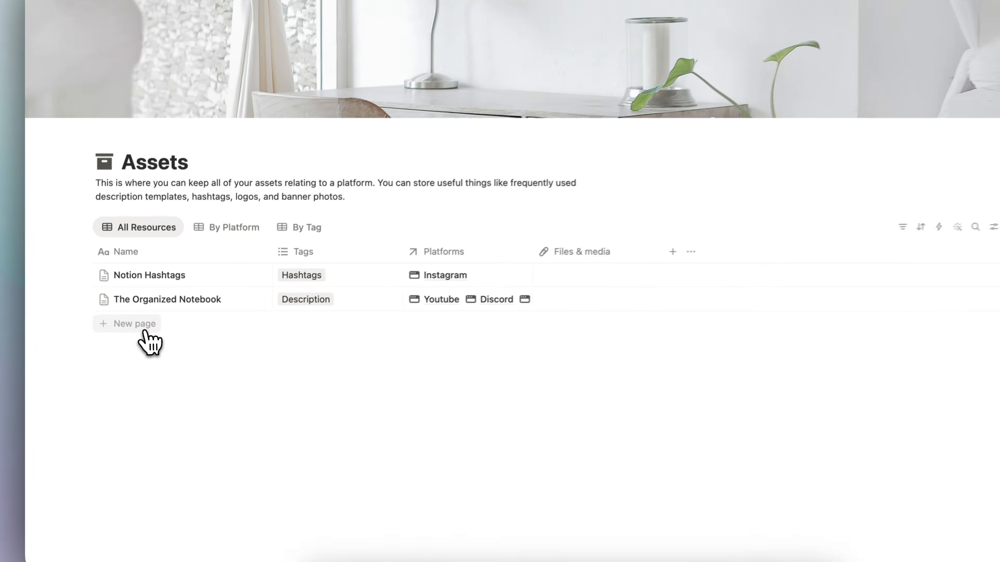
Add a new asset named "Youtube Description" to the All Resources table.
{"action": "left_click", "coordinate": [120, 339]}
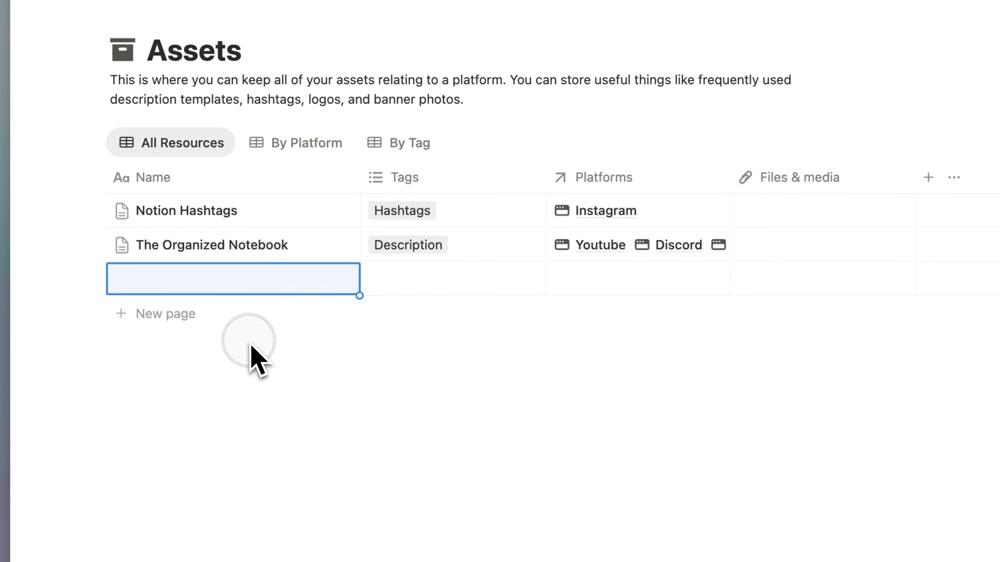
{"action": "left_click", "coordinate": [173, 281]}
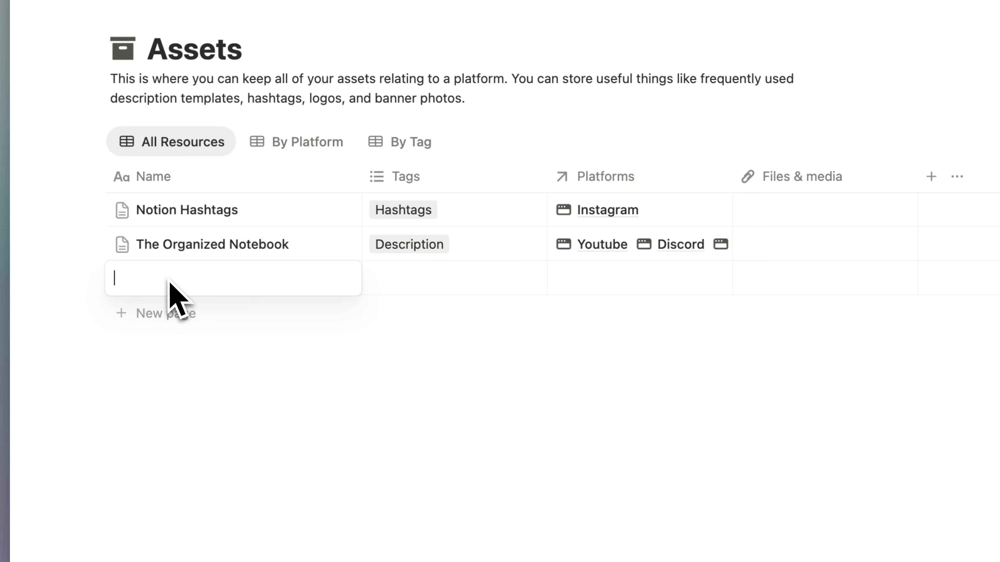
{"action": "type", "text": "Youtube Description"}
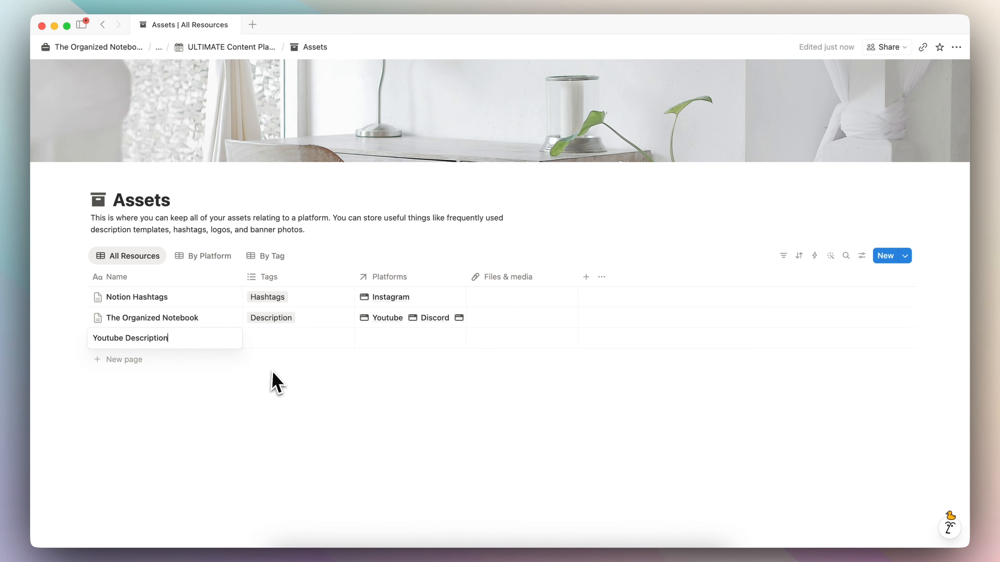
{"action": "key", "text": "Return"}
Tag the Youtube Description asset as Description and link it to the Youtube platform.
{"action": "left_click", "coordinate": [290, 344]}
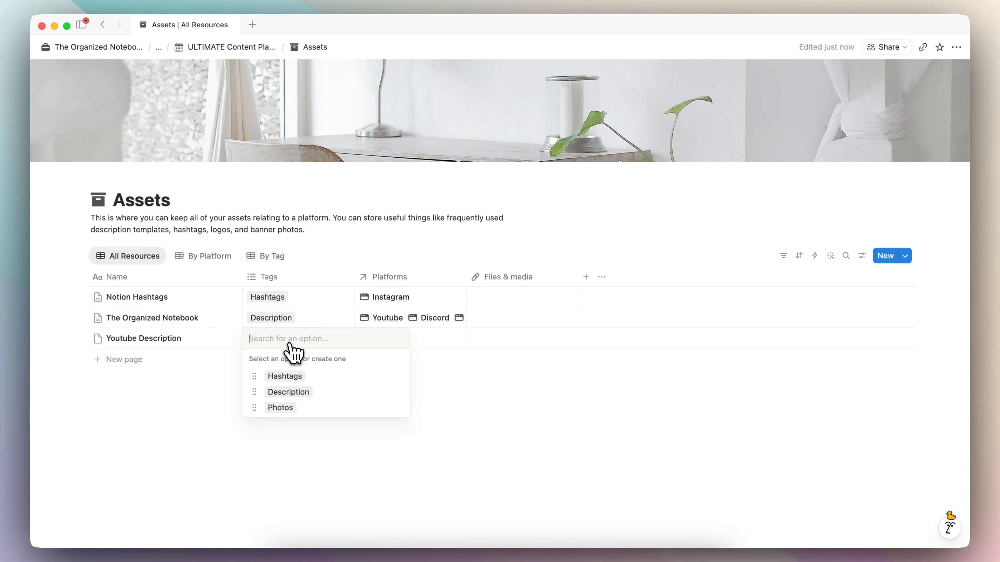
{"action": "left_click", "coordinate": [299, 392]}
{"action": "left_click", "coordinate": [443, 386]}
{"action": "left_click", "coordinate": [408, 341]}
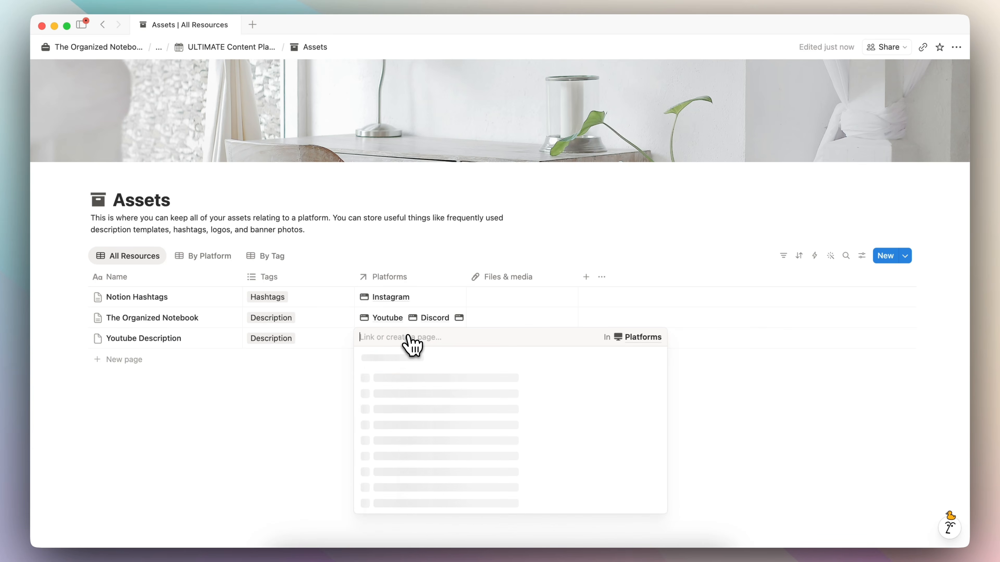
{"action": "left_click", "coordinate": [411, 399]}
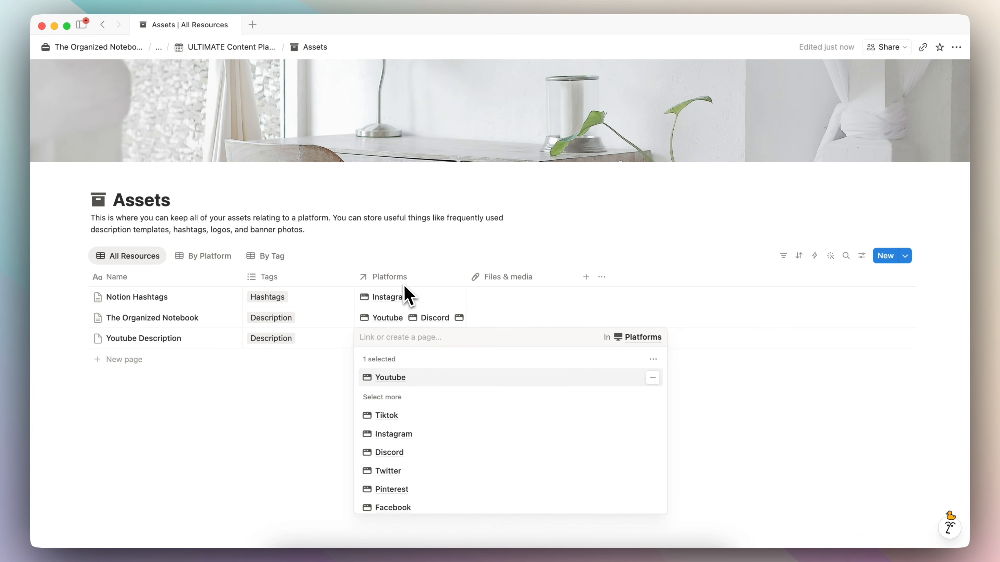
{"action": "key", "text": "Escape"}
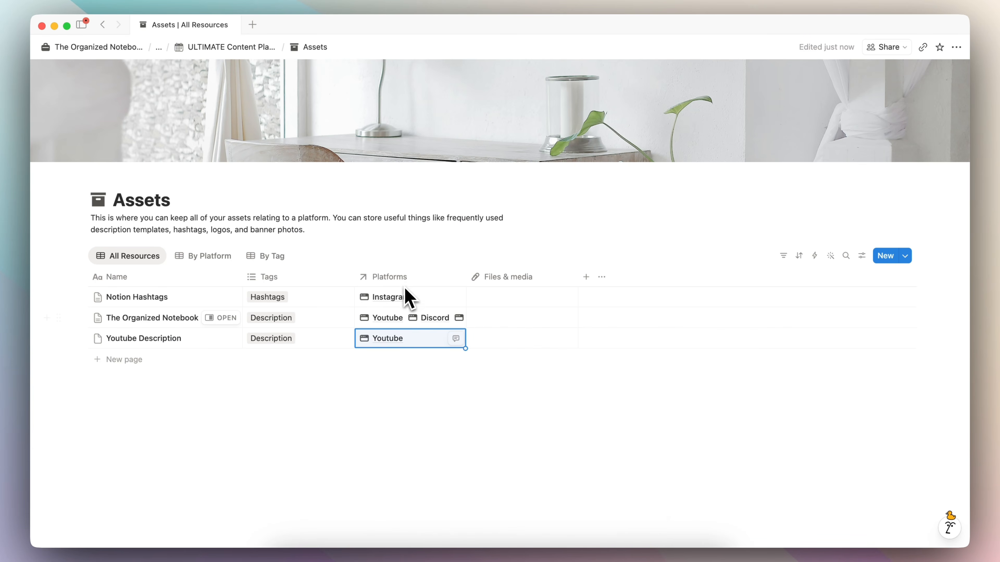
Look at the Files & media upload options of the Youtube Description asset and open its page with an empty body.
{"action": "left_click", "coordinate": [535, 347]}
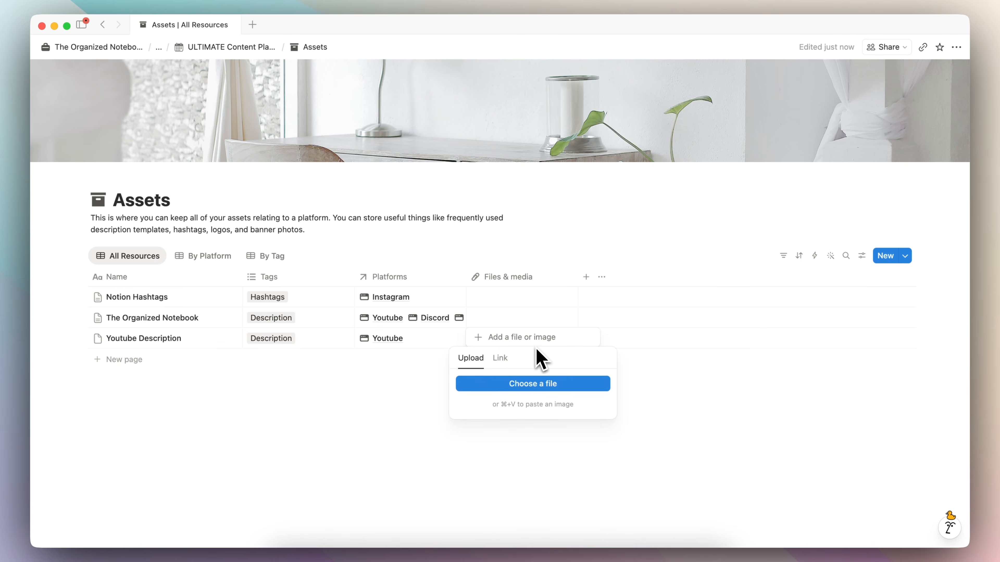
{"action": "key", "text": "Escape"}
{"action": "key", "text": "Escape"}
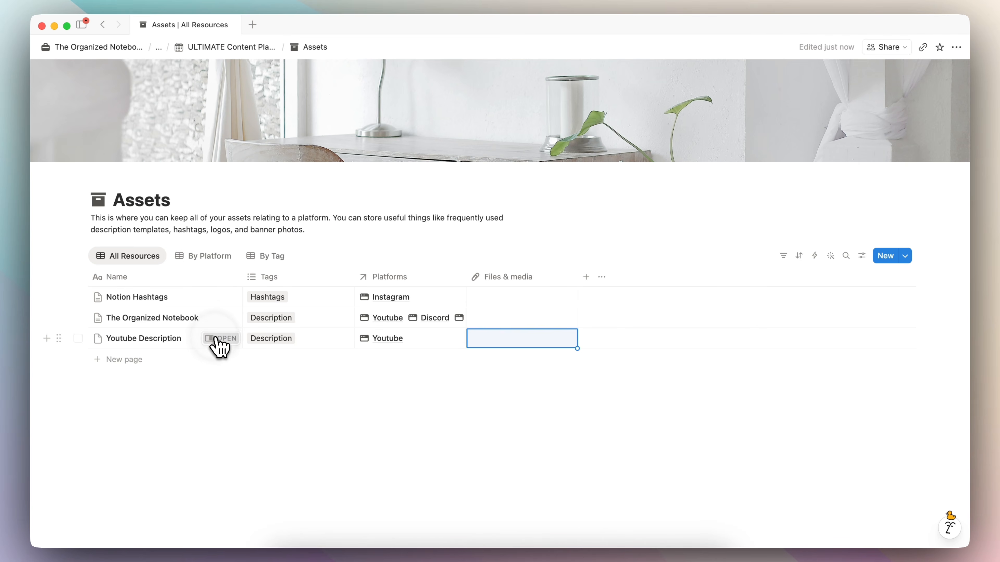
{"action": "left_click", "coordinate": [218, 338]}
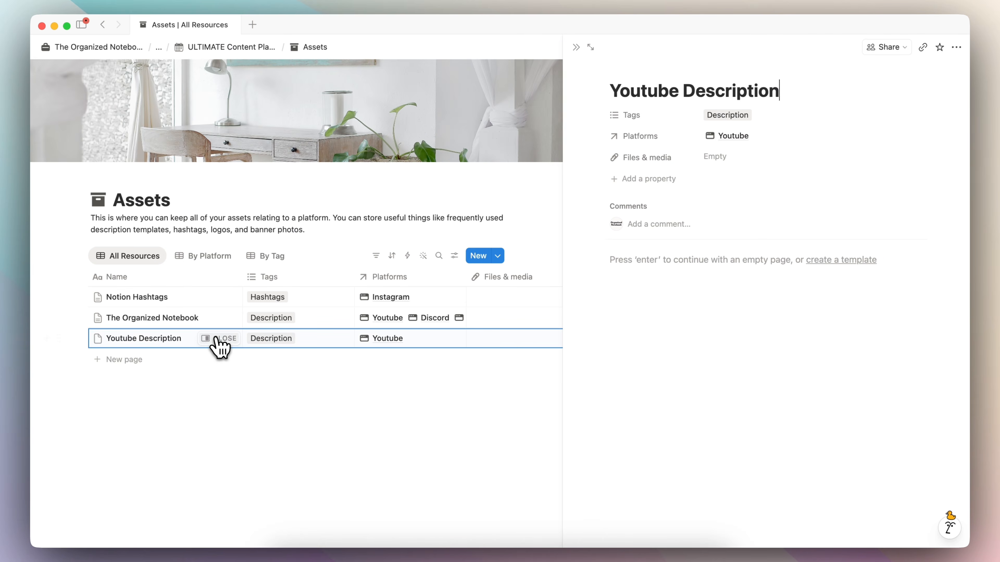
{"action": "left_click", "coordinate": [649, 277]}
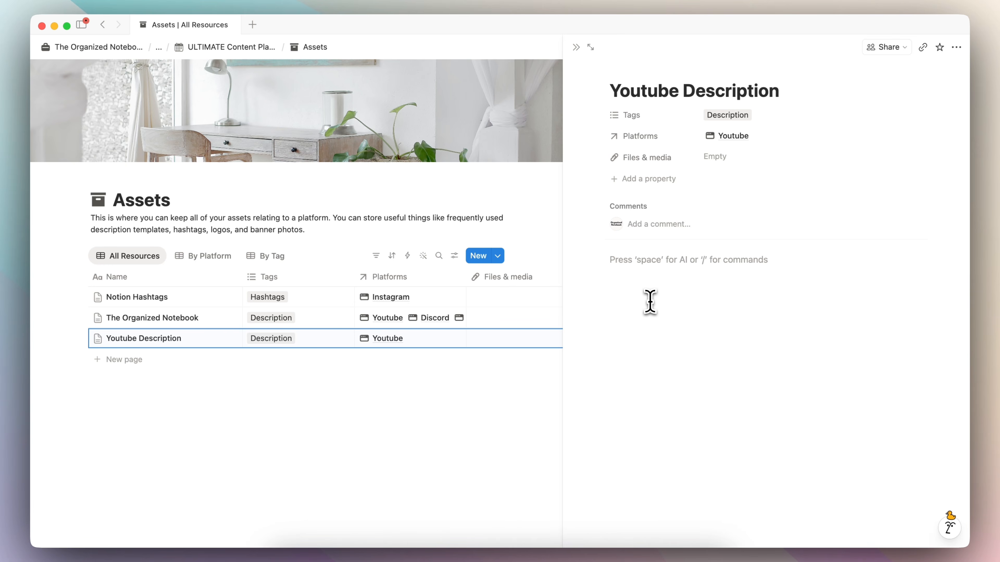
View the assets by platform and by tag, and return to the All Resources view.
{"action": "left_click", "coordinate": [211, 258]}
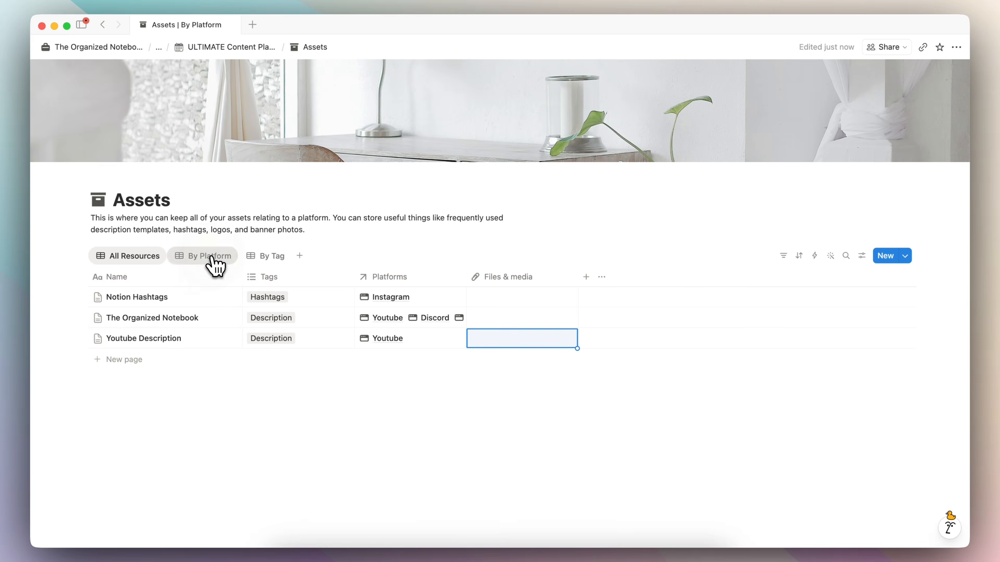
{"action": "left_click", "coordinate": [276, 261]}
{"action": "left_click", "coordinate": [137, 261]}
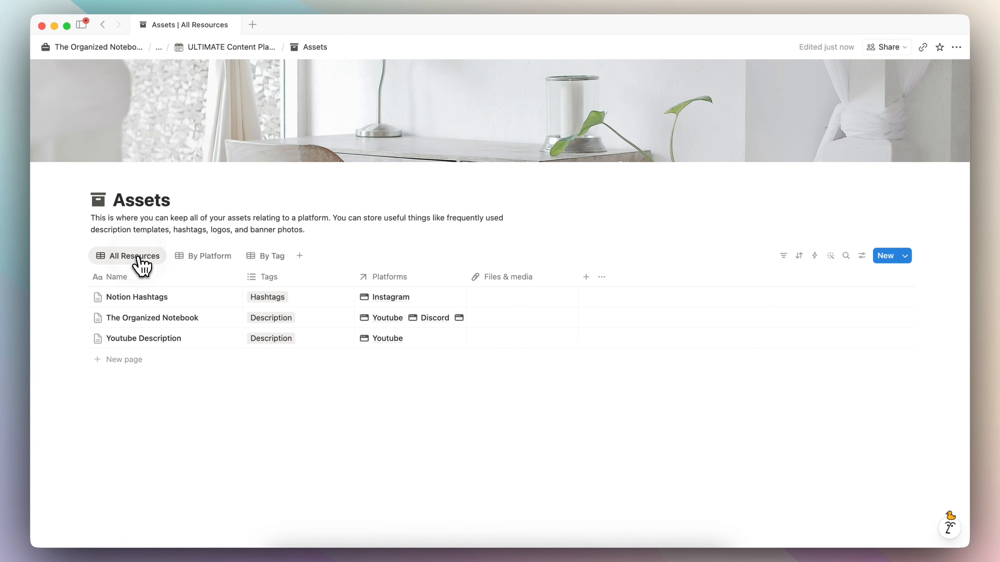
Create a new tag "Logo" on The Organized Notebook asset.
{"action": "left_click", "coordinate": [300, 323]}
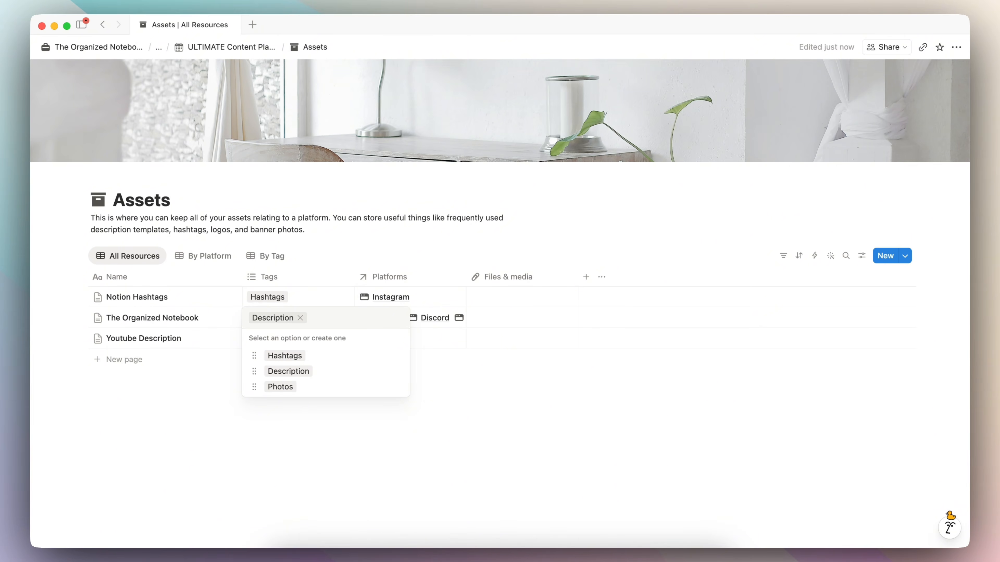
{"action": "type", "text": "Logo"}
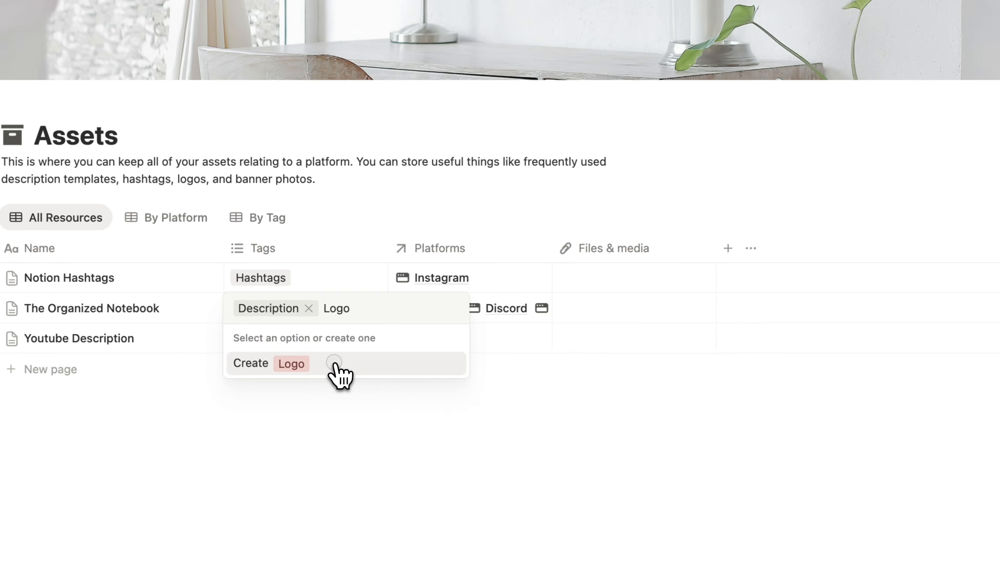
{"action": "left_click", "coordinate": [329, 356]}
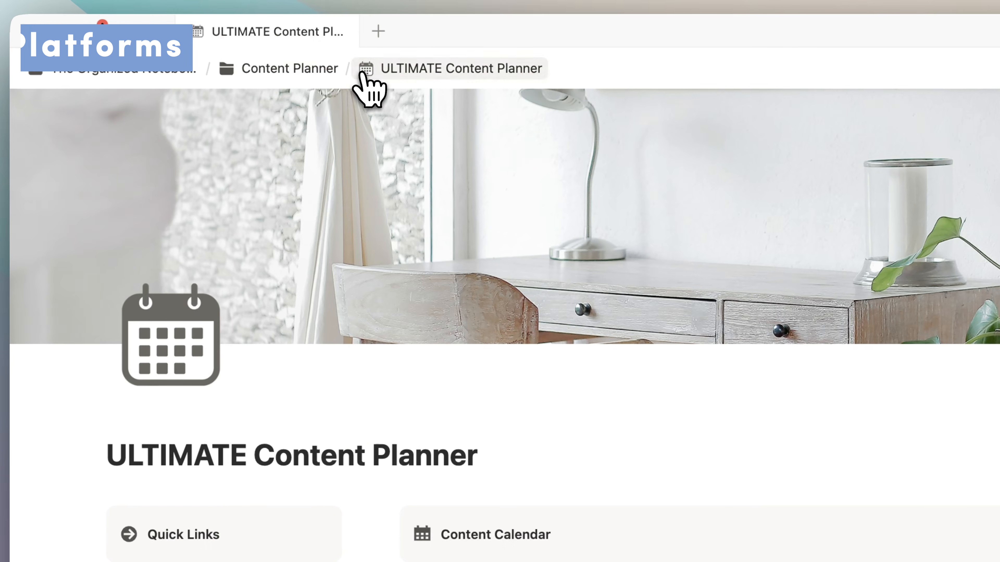
Open the Platforms database from the ULTIMATE Content Planner page and add a new platform entry.
{"action": "scroll", "coordinate": [370, 369], "scroll_direction": "down", "scroll_amount": 10}
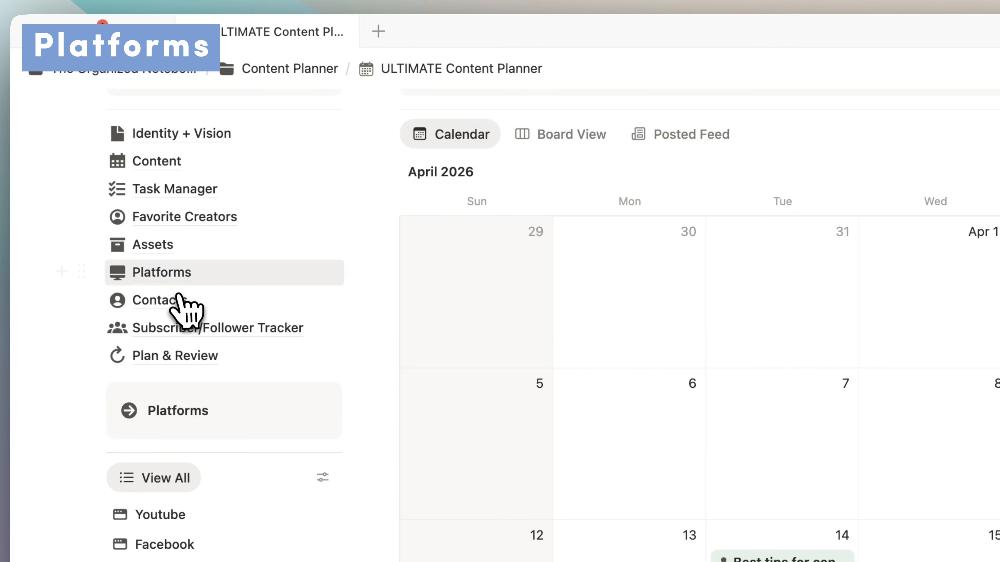
{"action": "left_click", "coordinate": [173, 276]}
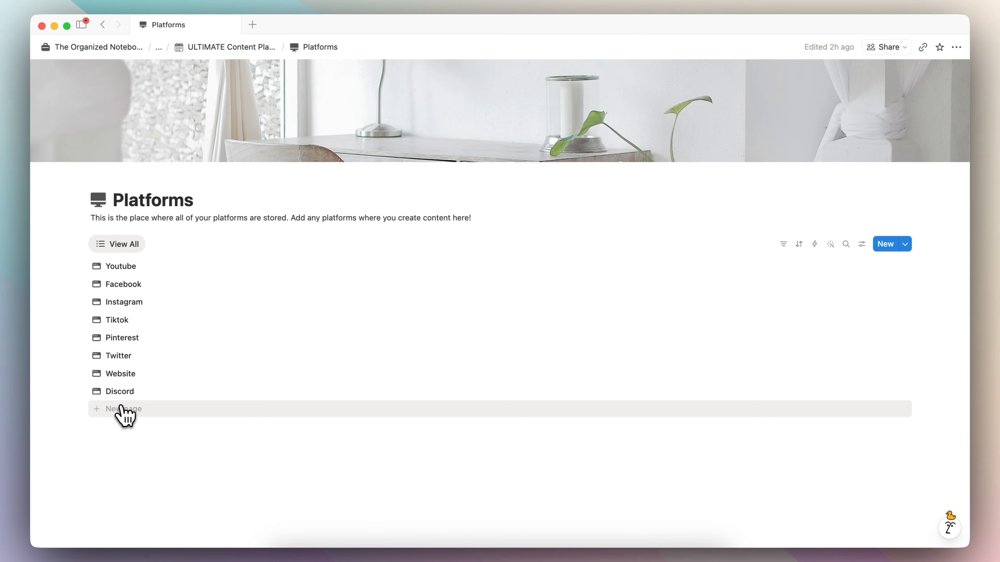
{"action": "left_click", "coordinate": [126, 409]}
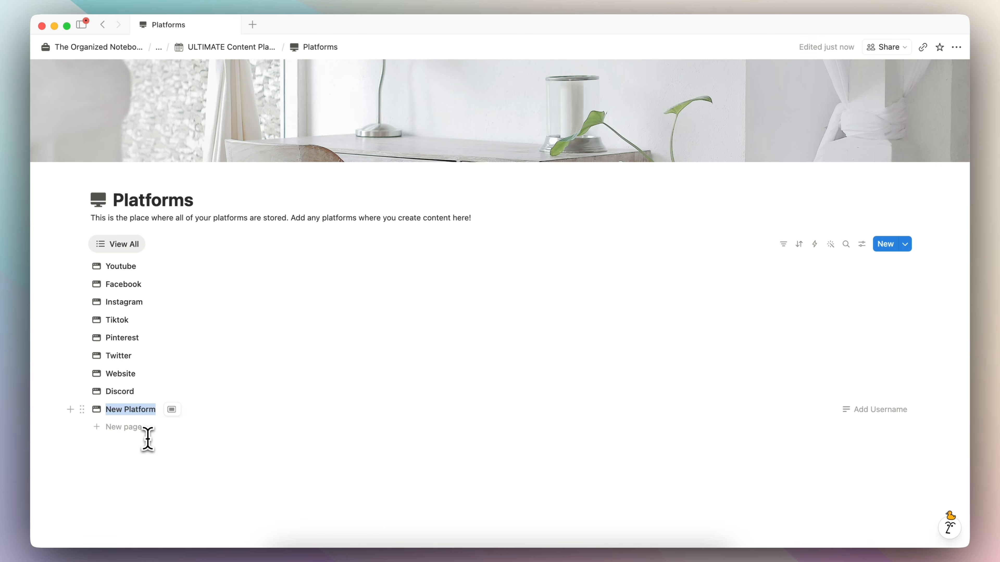
Open the Youtube platform page and look through its Info/Notes properties, relations and notes.
{"action": "left_click", "coordinate": [126, 271]}
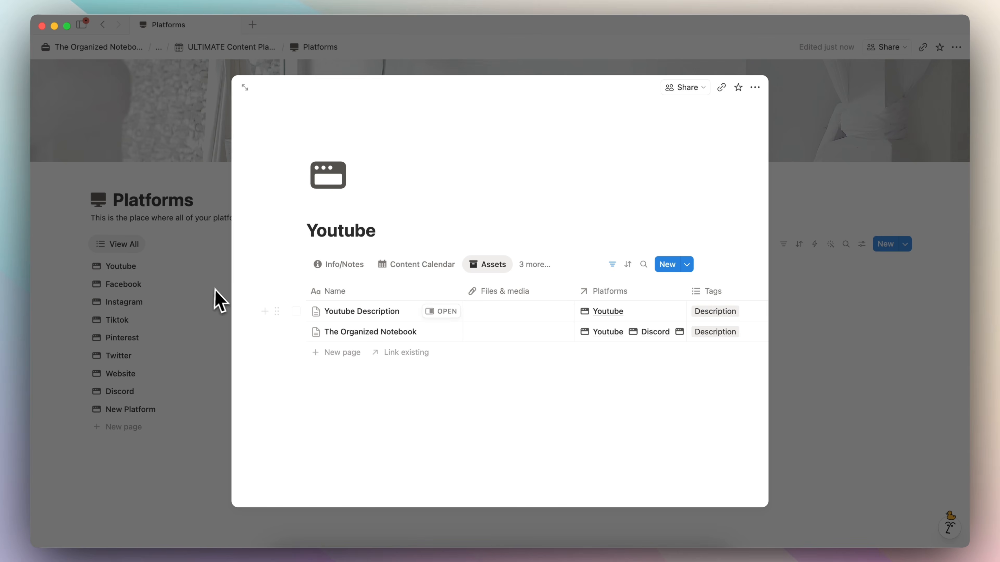
{"action": "left_click", "coordinate": [341, 265]}
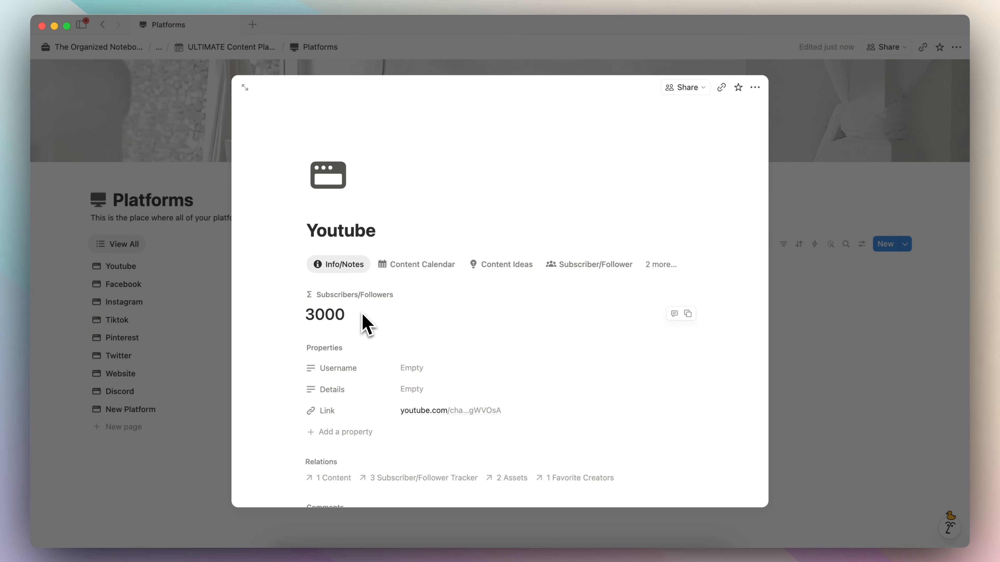
{"action": "scroll", "coordinate": [364, 319], "scroll_direction": "down", "scroll_amount": 1}
{"action": "scroll", "coordinate": [449, 351], "scroll_direction": "down", "scroll_amount": 2}
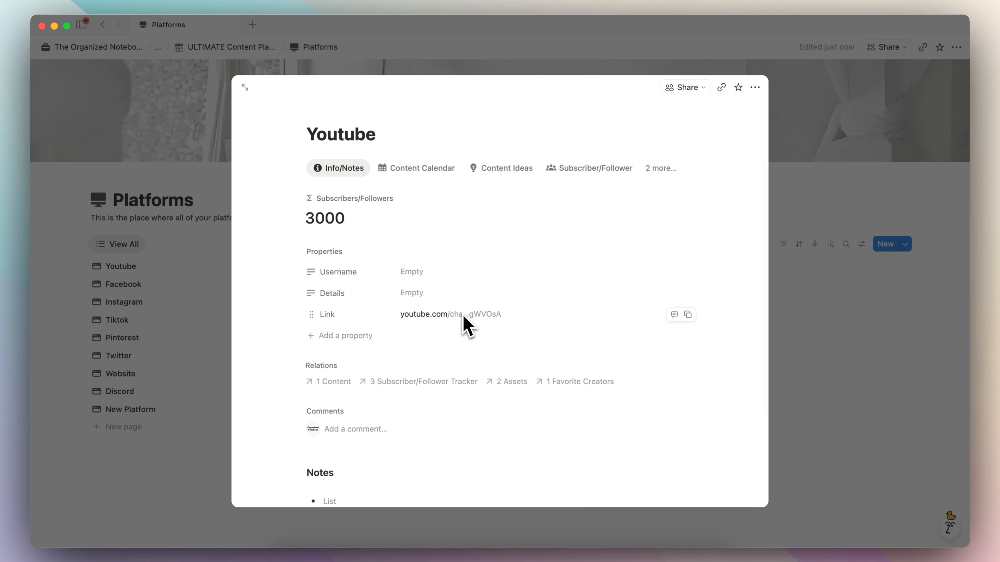
{"action": "scroll", "coordinate": [490, 311], "scroll_direction": "down", "scroll_amount": 4}
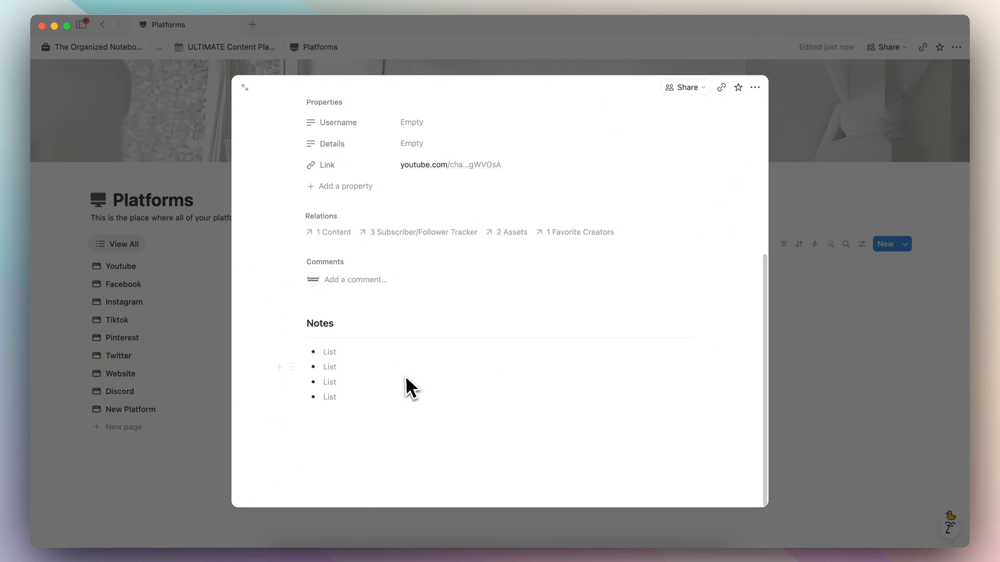
View the Youtube platform's Content Calendar for April 2026 down to its last week.
{"action": "scroll", "coordinate": [390, 370], "scroll_direction": "up", "scroll_amount": 7}
{"action": "left_click", "coordinate": [426, 256]}
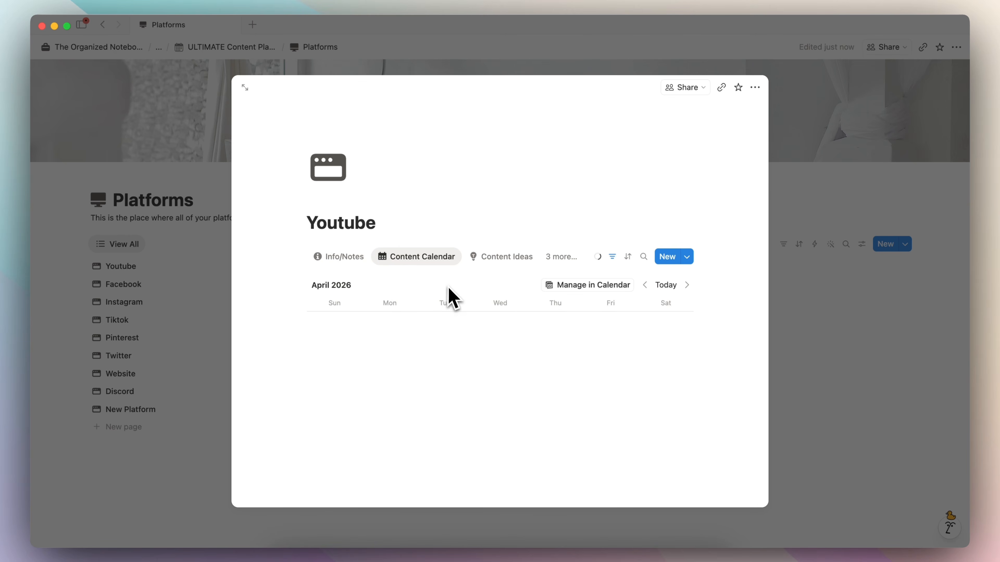
{"action": "scroll", "coordinate": [460, 341], "scroll_direction": "down", "scroll_amount": 5}
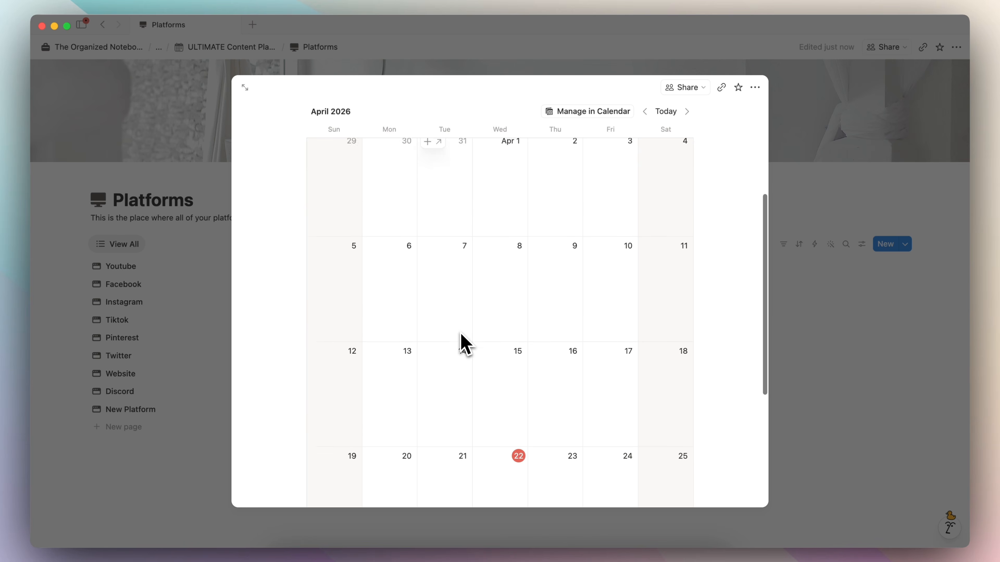
{"action": "scroll", "coordinate": [466, 345], "scroll_direction": "down", "scroll_amount": 5}
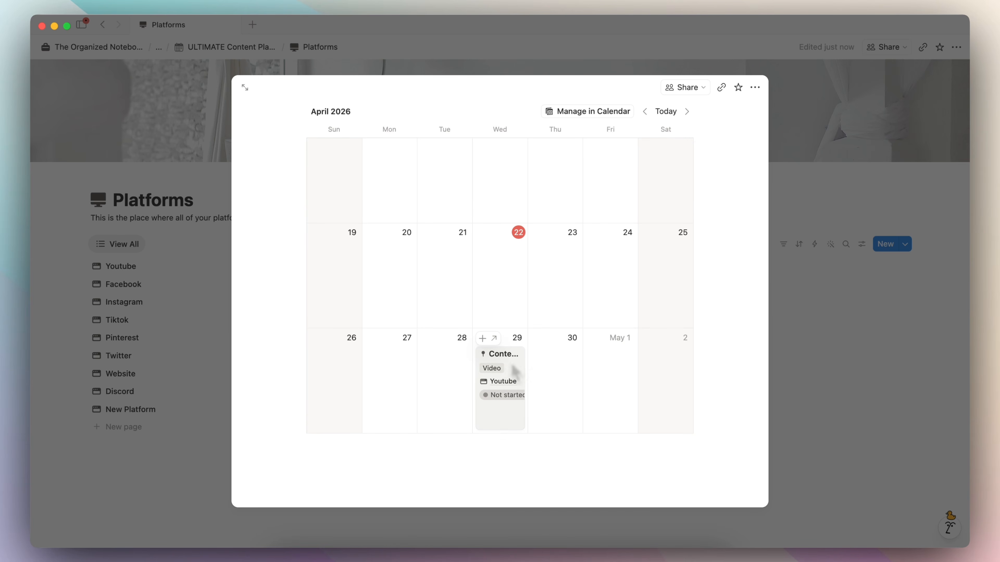
Add a content idea named "New idea for YouTube" to the Youtube platform's Content Ideas.
{"action": "scroll", "coordinate": [511, 373], "scroll_direction": "up", "scroll_amount": 10}
{"action": "left_click", "coordinate": [494, 262]}
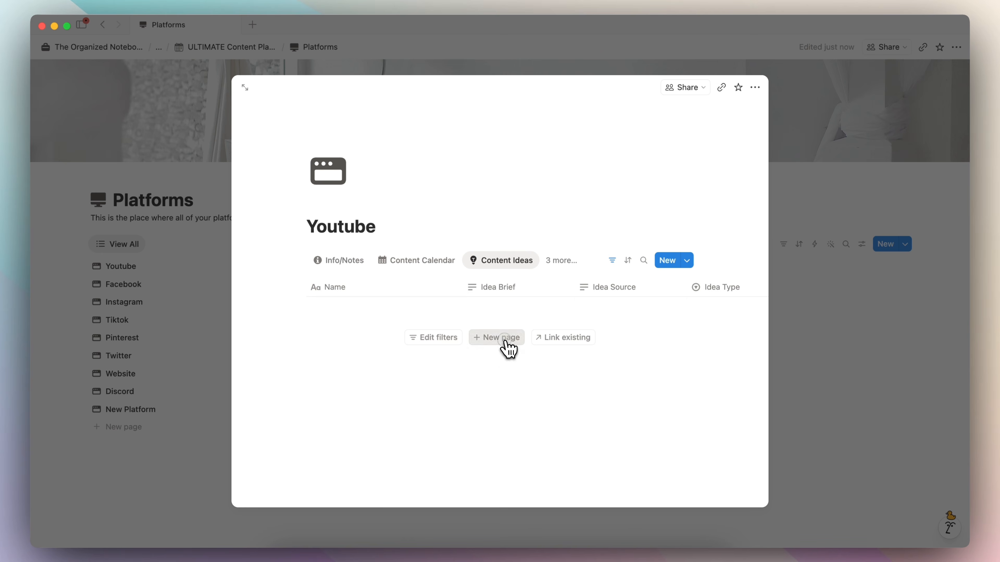
{"action": "left_click", "coordinate": [502, 339]}
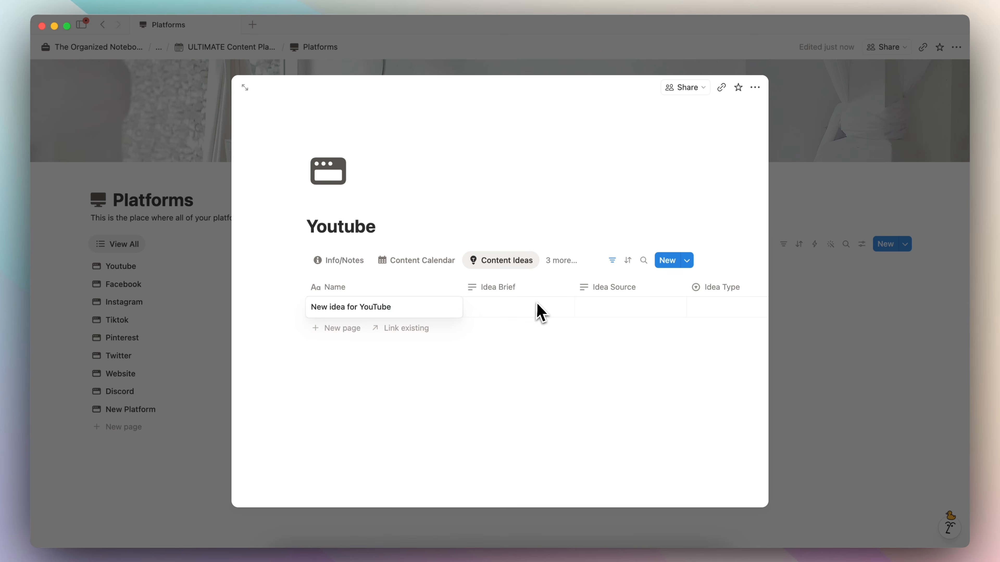
Add a Subscriber/Follower entry named "New Entry" to the Youtube platform and set its current count to 4000.
{"action": "left_click", "coordinate": [559, 262]}
{"action": "left_click", "coordinate": [604, 353]}
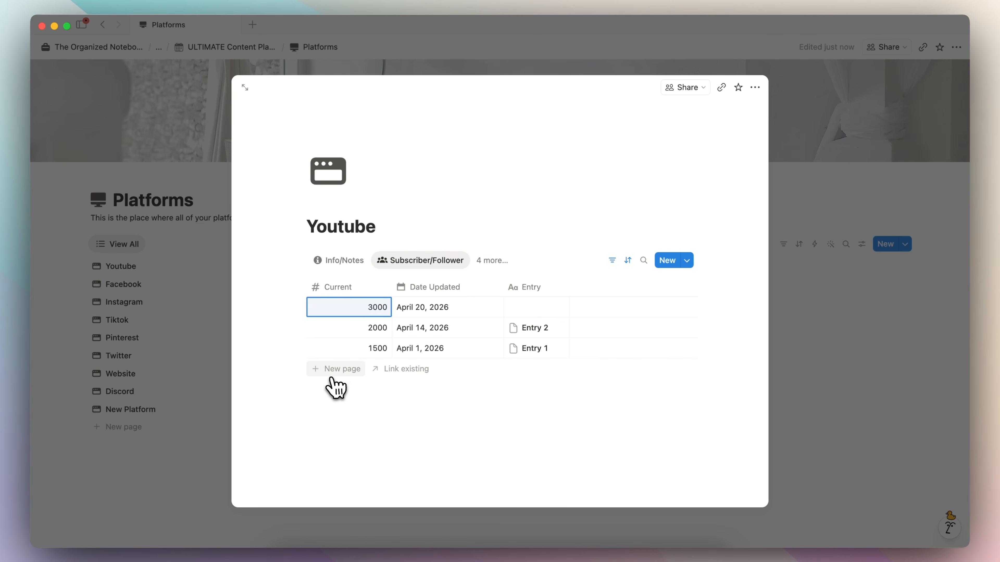
{"action": "left_click", "coordinate": [335, 371]}
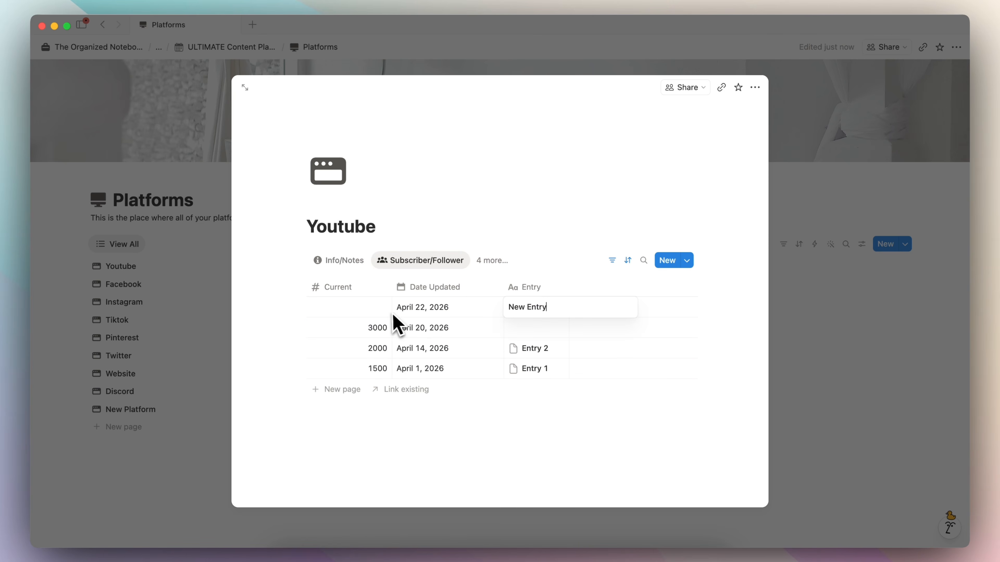
{"action": "key", "text": "Escape"}
{"action": "left_click", "coordinate": [359, 308]}
{"action": "type", "text": "4000"}
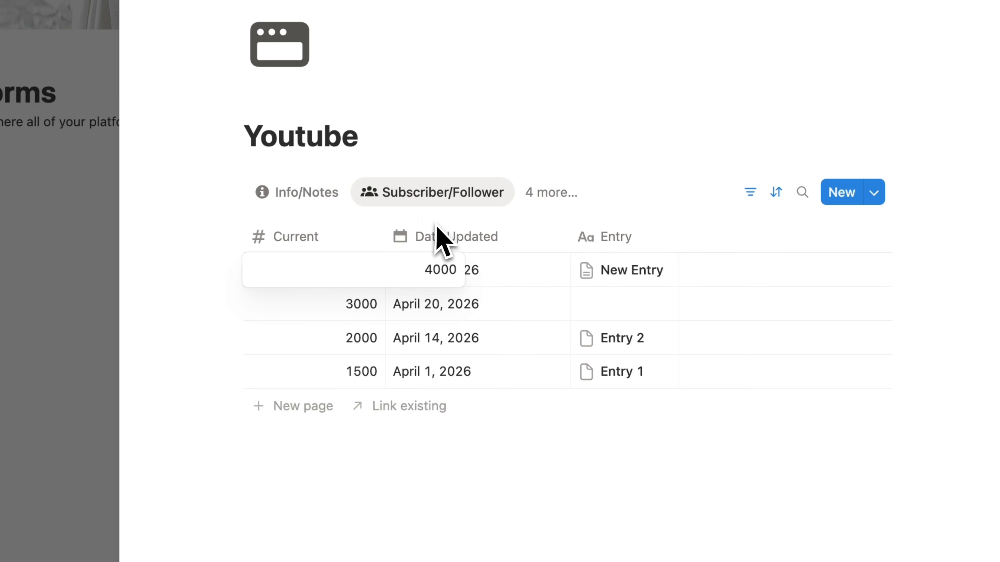
{"action": "key", "text": "Return"}
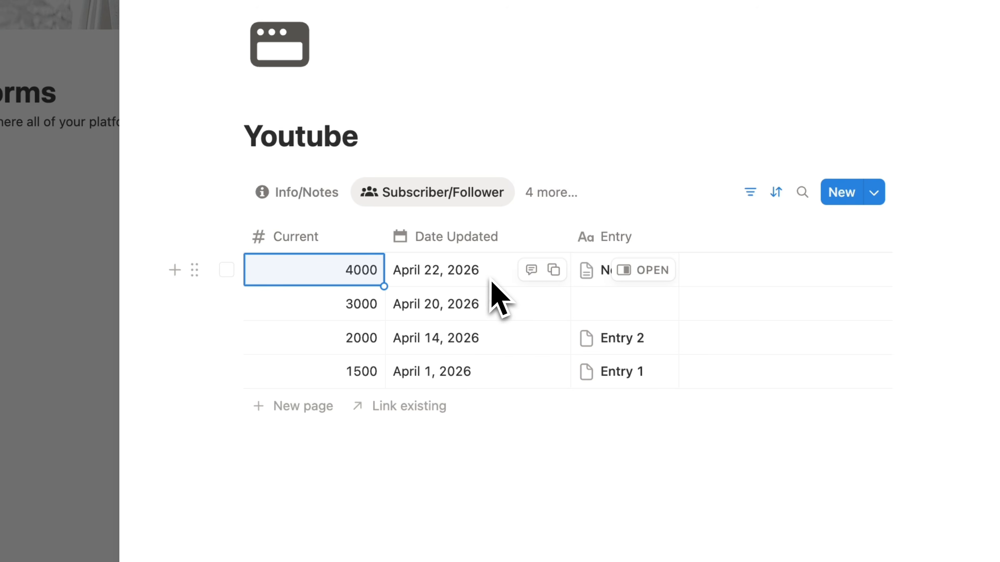
Check the Youtube platform's Info/Notes, view its Assets and Favorite Creators, and return to Info/Notes.
{"action": "left_click", "coordinate": [299, 188]}
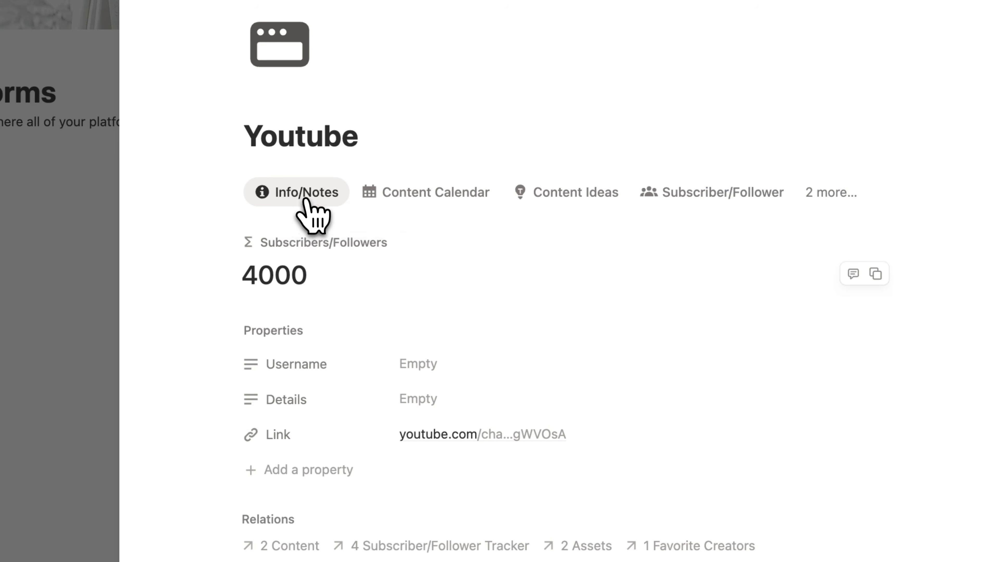
{"action": "left_click", "coordinate": [831, 191]}
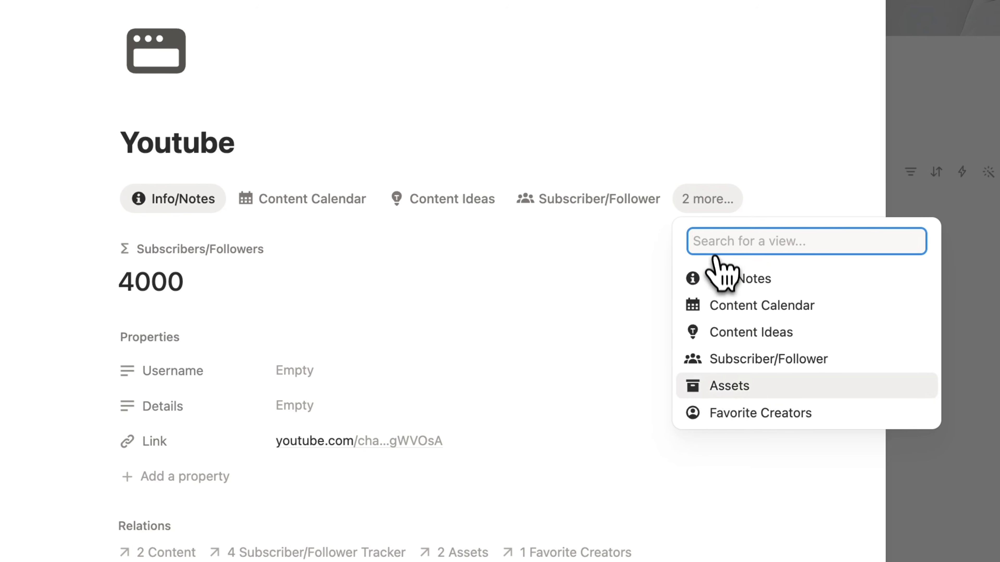
{"action": "left_click", "coordinate": [772, 380]}
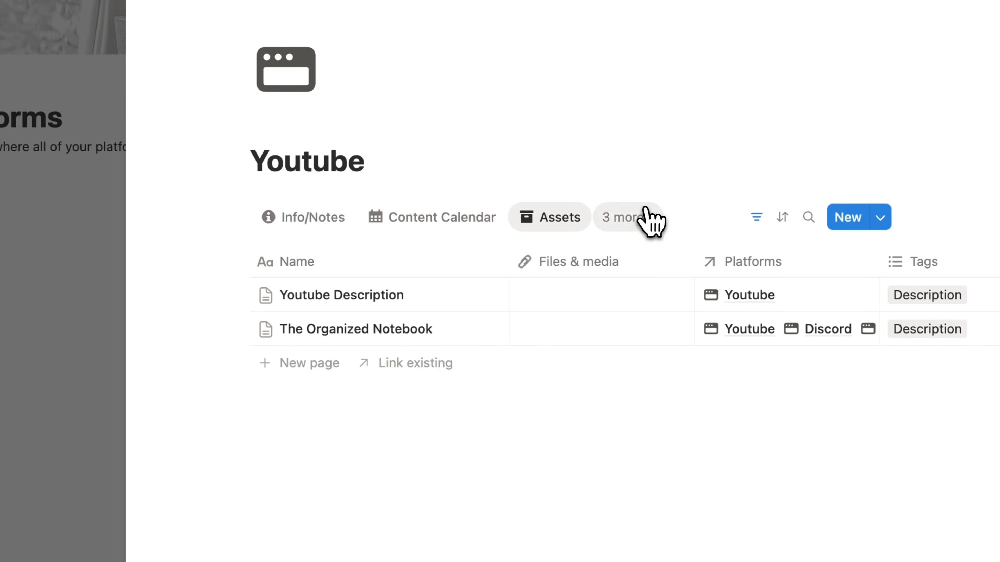
{"action": "left_click", "coordinate": [648, 215]}
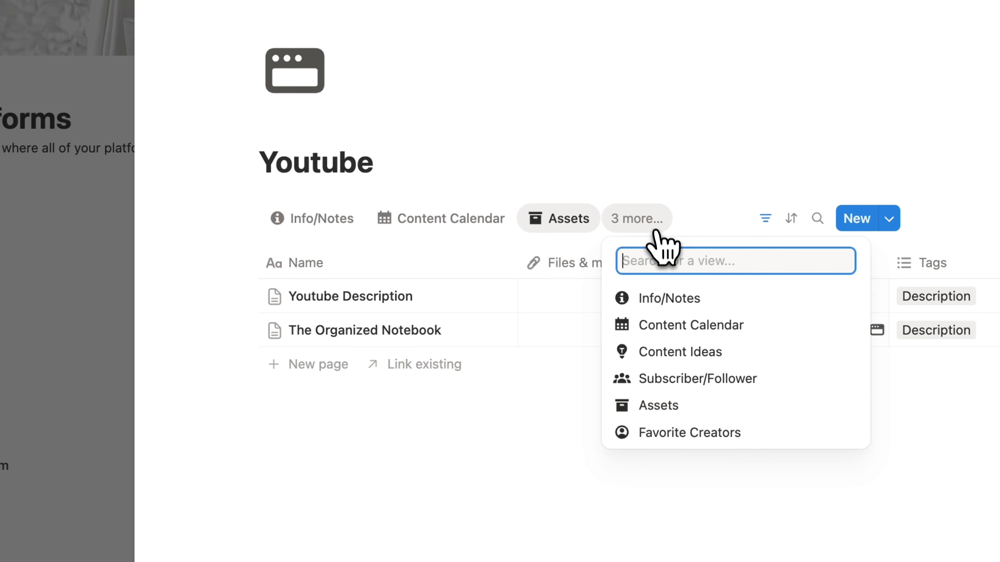
{"action": "left_click", "coordinate": [692, 429]}
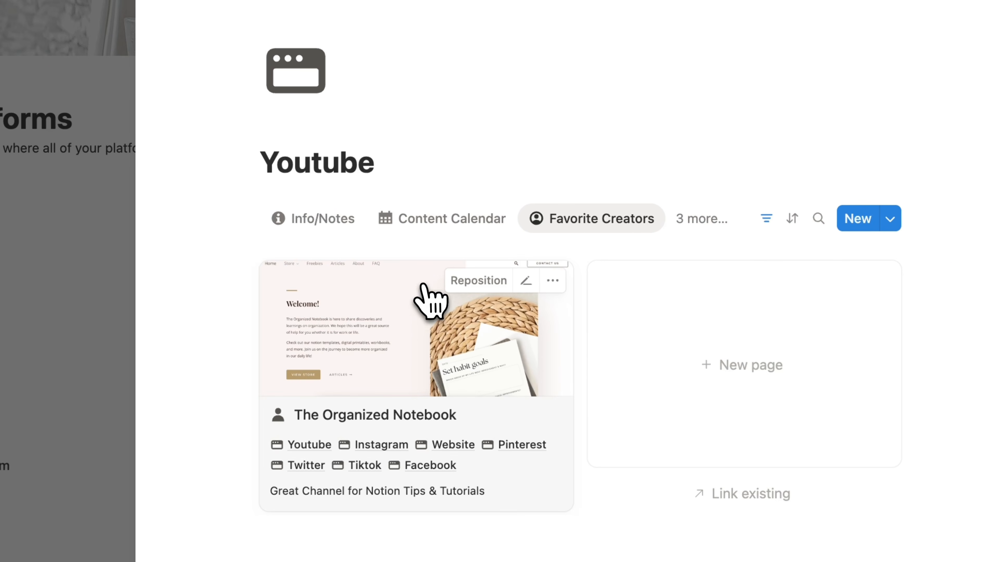
{"action": "left_click", "coordinate": [311, 219]}
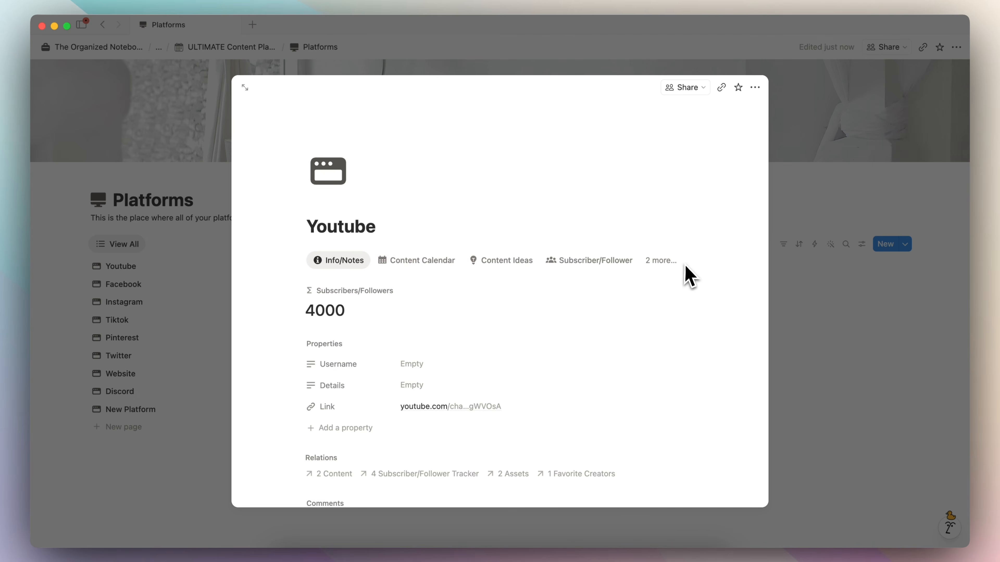
Return to the ULTIMATE Content Planner page and open the Contacts database.
{"action": "left_click", "coordinate": [246, 49]}
{"action": "left_click", "coordinate": [249, 48]}
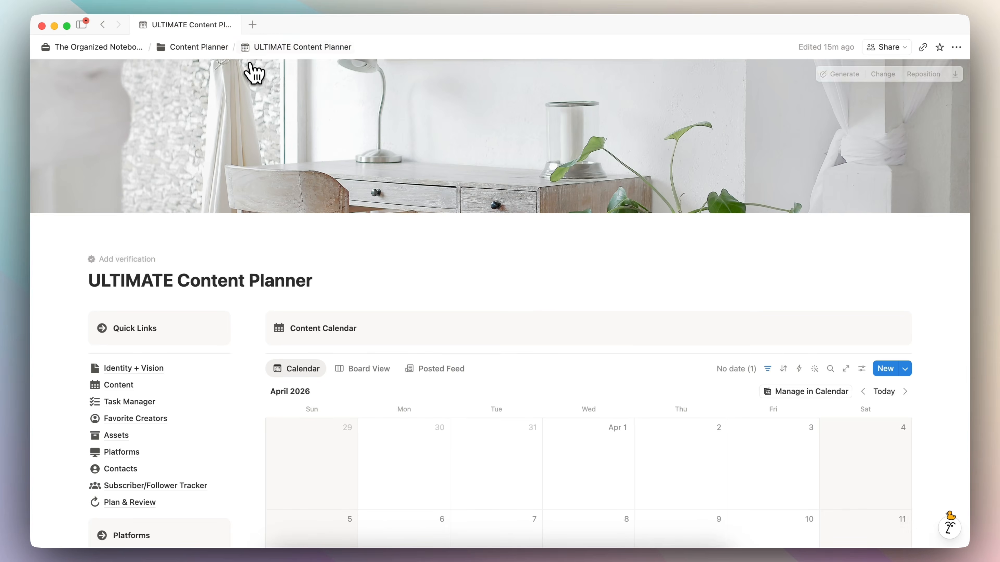
{"action": "scroll", "coordinate": [265, 197], "scroll_direction": "down", "scroll_amount": 4}
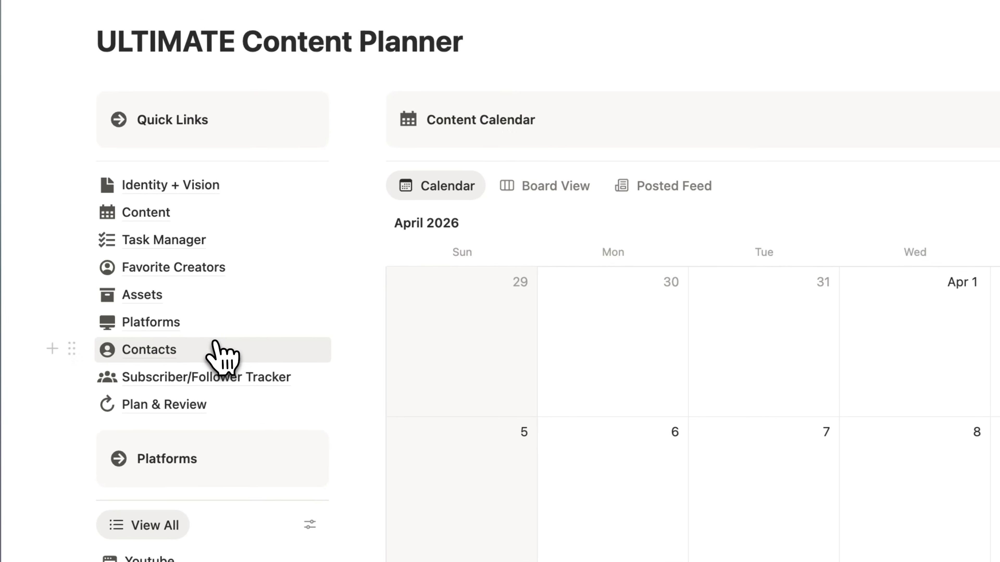
{"action": "left_click", "coordinate": [200, 338]}
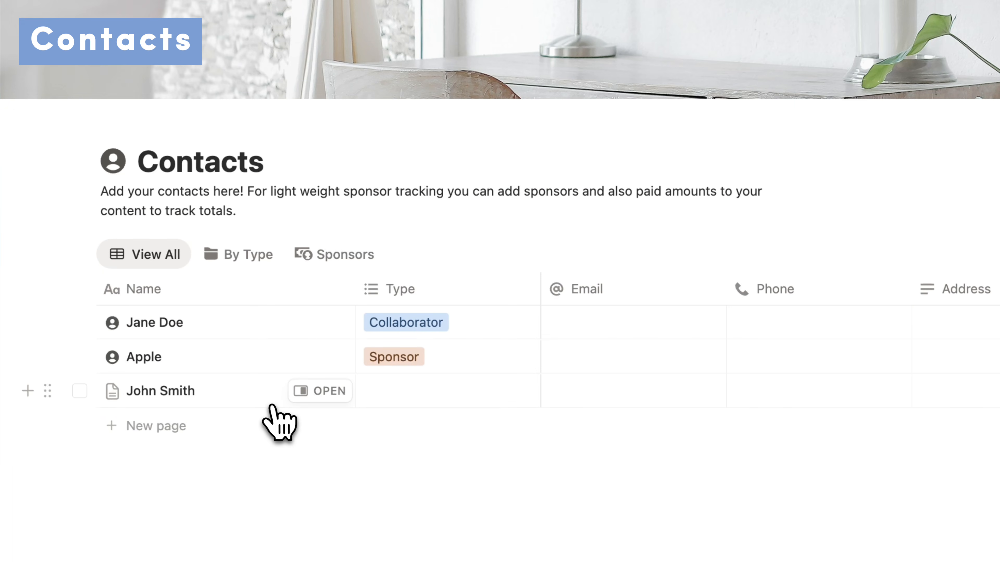
Open the contact that has no type in the side peek and set its Type to Collaborator.
{"action": "left_click", "coordinate": [327, 393]}
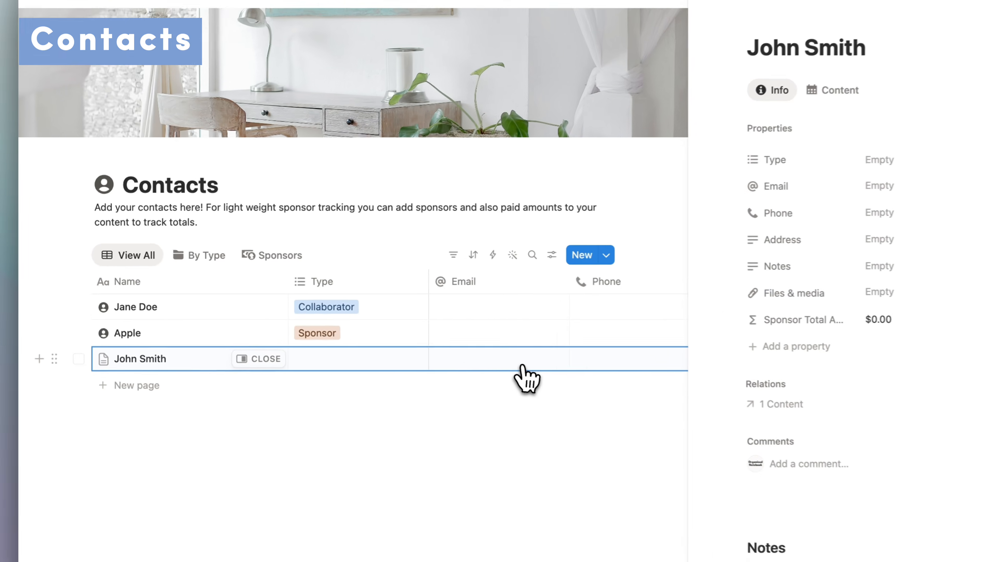
{"action": "left_click", "coordinate": [730, 181]}
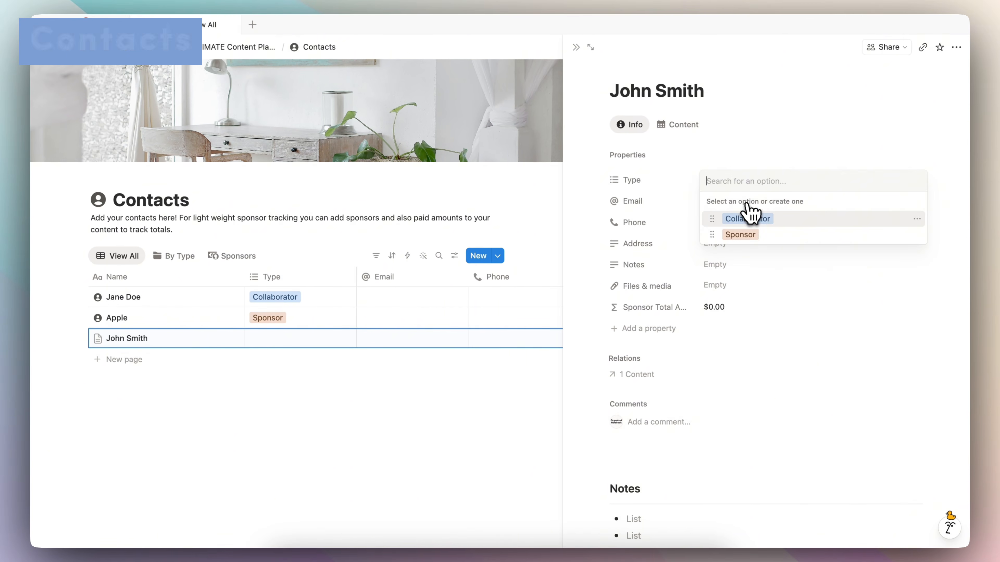
{"action": "left_click", "coordinate": [762, 220]}
{"action": "left_click", "coordinate": [759, 163]}
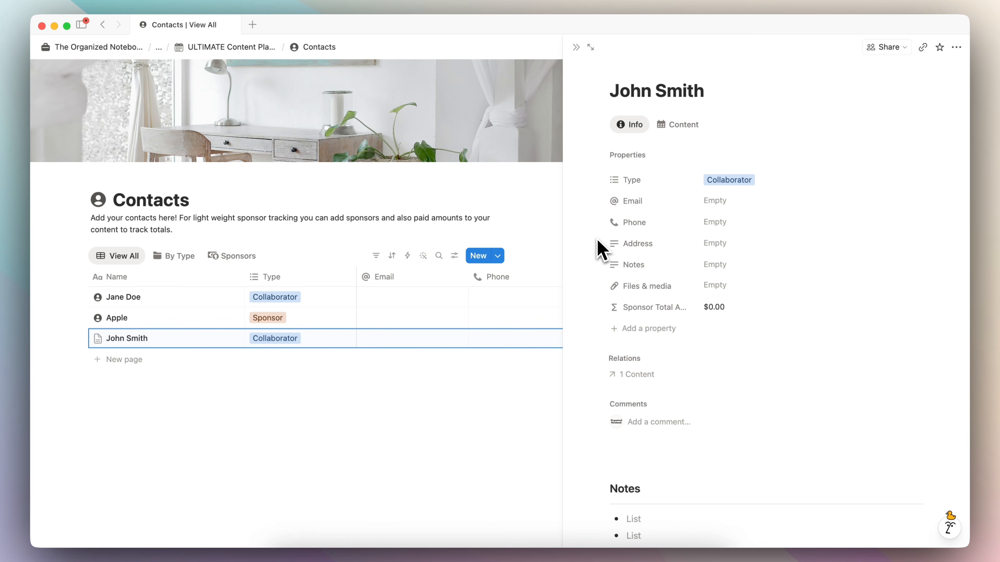
Look over the open contact's Info, then examine all columns of its linked Content table.
{"action": "scroll", "coordinate": [598, 244], "scroll_direction": "down", "scroll_amount": 2}
{"action": "scroll", "coordinate": [599, 245], "scroll_direction": "up", "scroll_amount": 2}
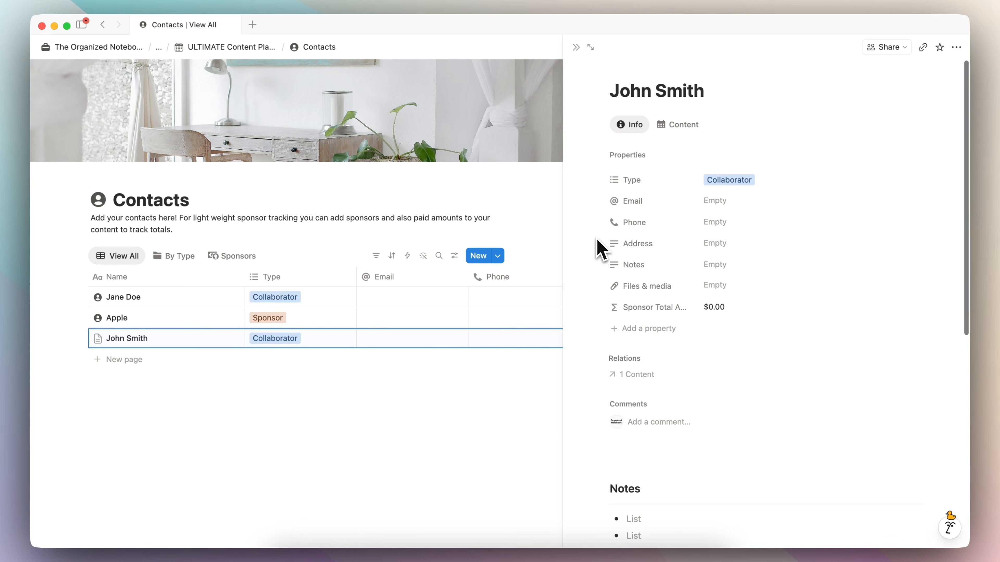
{"action": "left_click", "coordinate": [675, 131]}
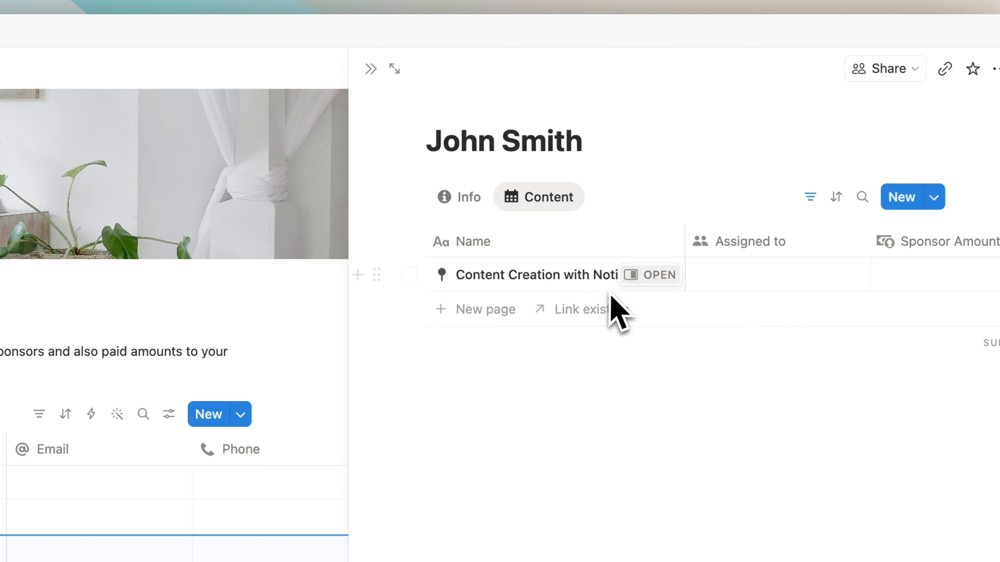
{"action": "scroll", "coordinate": [638, 299], "scroll_direction": "right", "scroll_amount": 5}
{"action": "scroll", "coordinate": [645, 276], "scroll_direction": "right", "scroll_amount": 5}
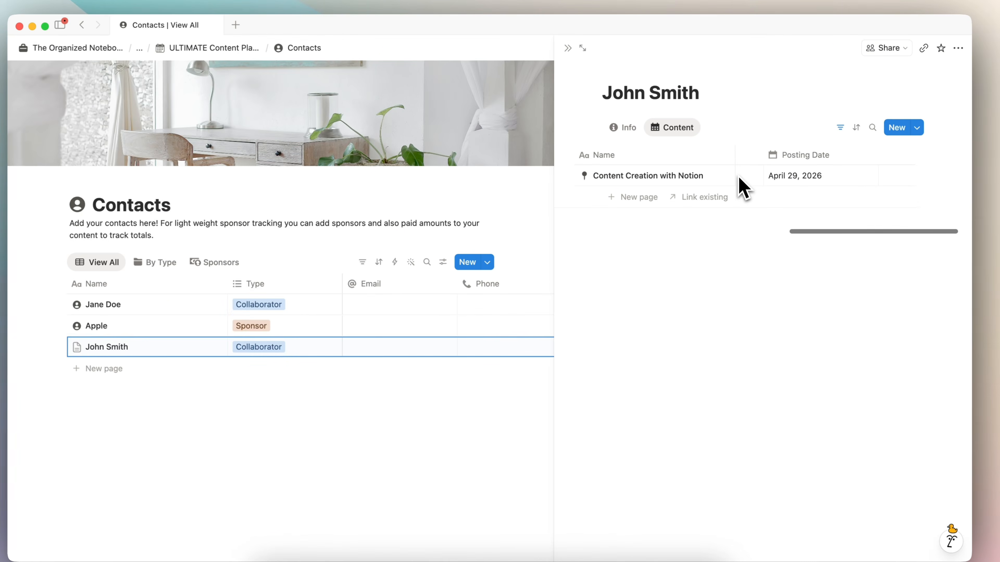
{"action": "scroll", "coordinate": [646, 276], "scroll_direction": "left", "scroll_amount": 10}
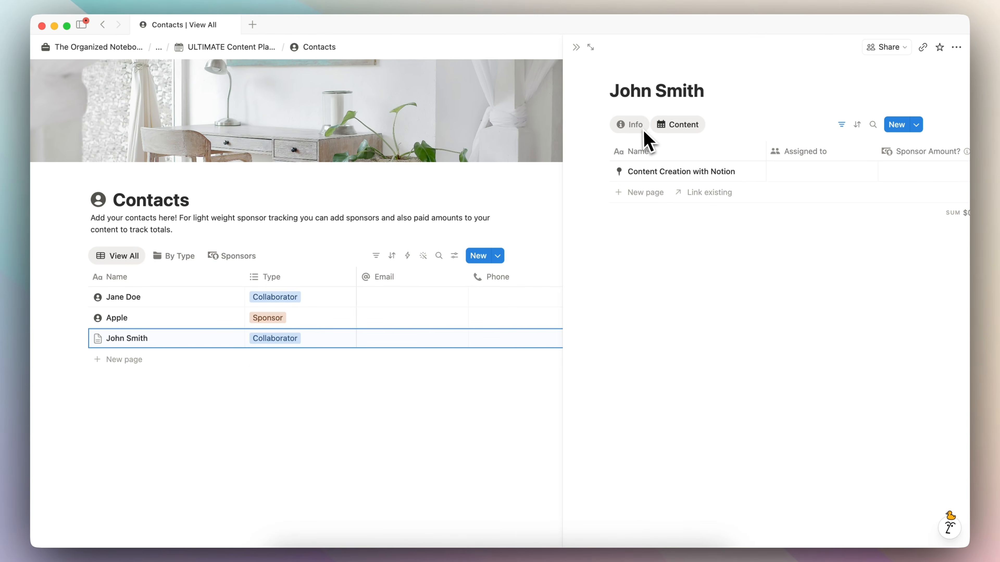
Close the contact's side peek and view the contacts by type and in the Sponsors view.
{"action": "left_click", "coordinate": [576, 47]}
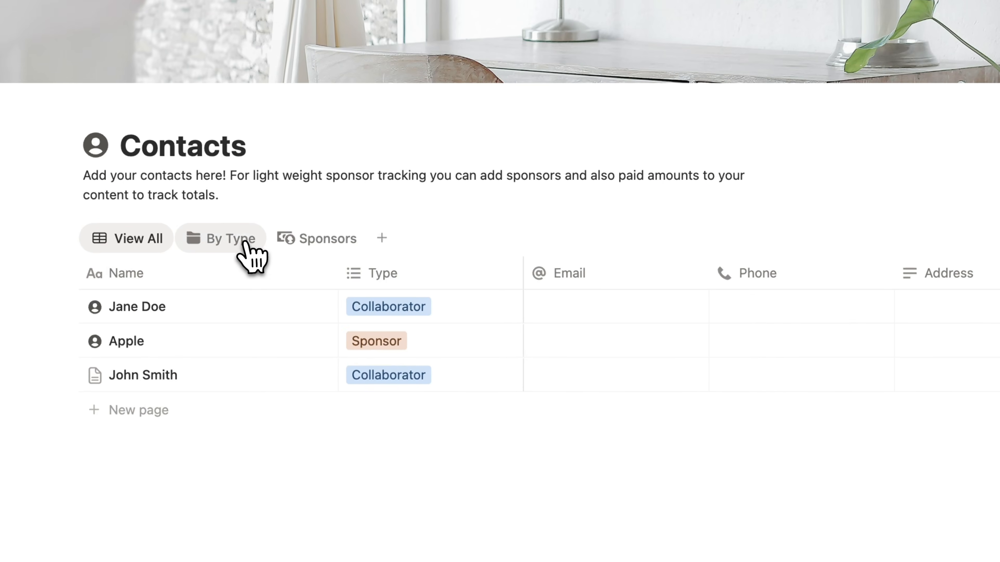
{"action": "left_click", "coordinate": [244, 242]}
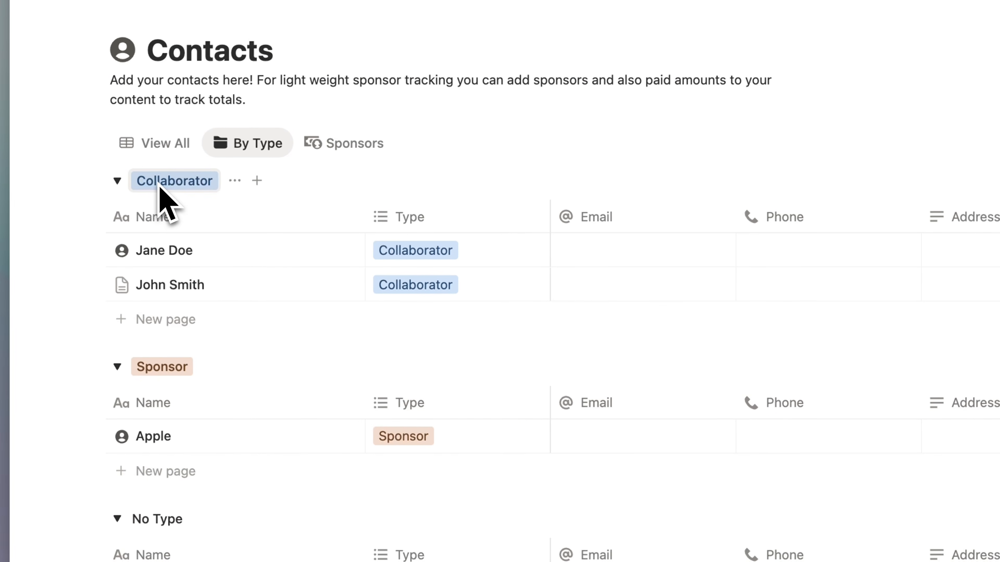
{"action": "left_click", "coordinate": [349, 144]}
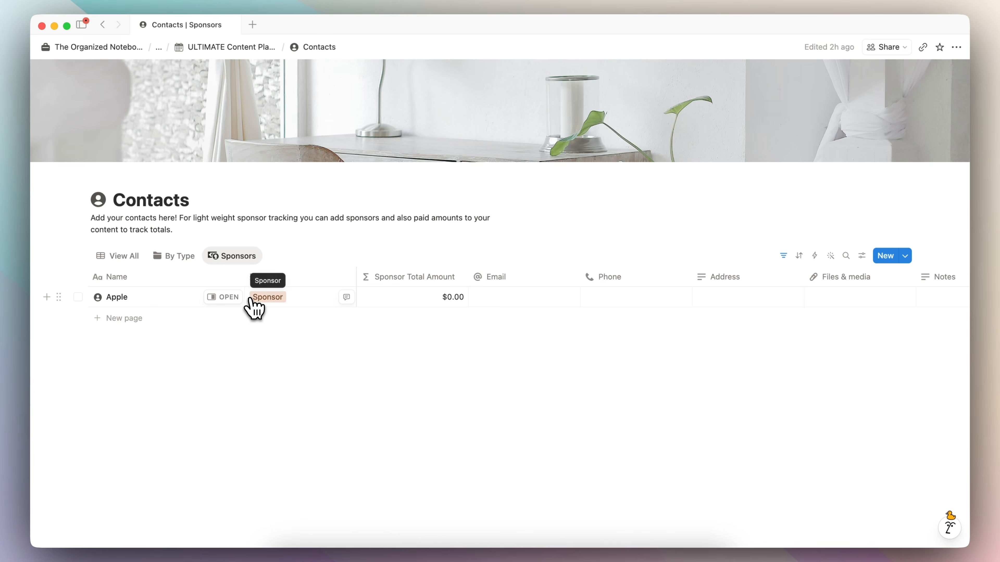
Open the Apple sponsor contact, check its Info and show its linked Content.
{"action": "left_click", "coordinate": [225, 298]}
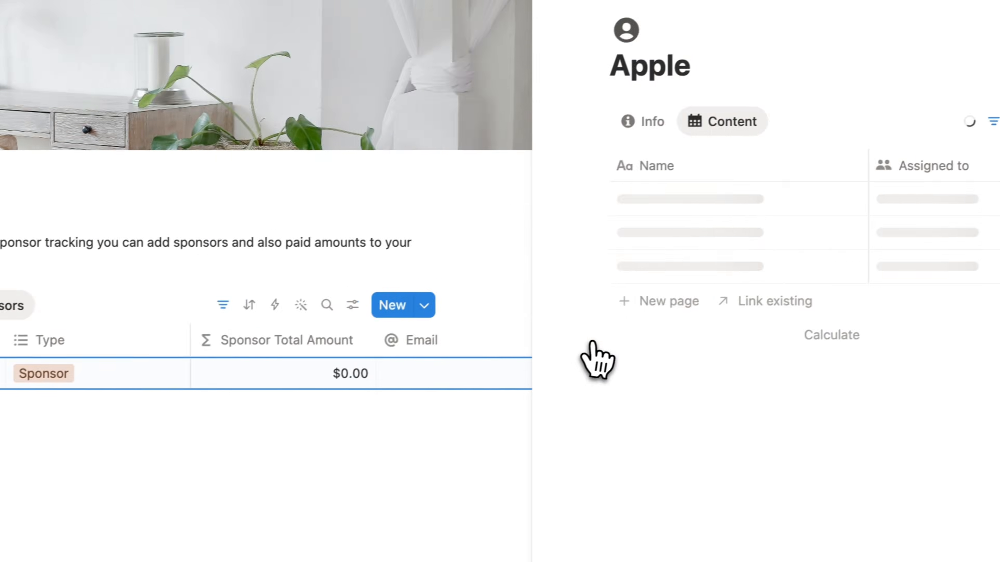
{"action": "left_click", "coordinate": [639, 123]}
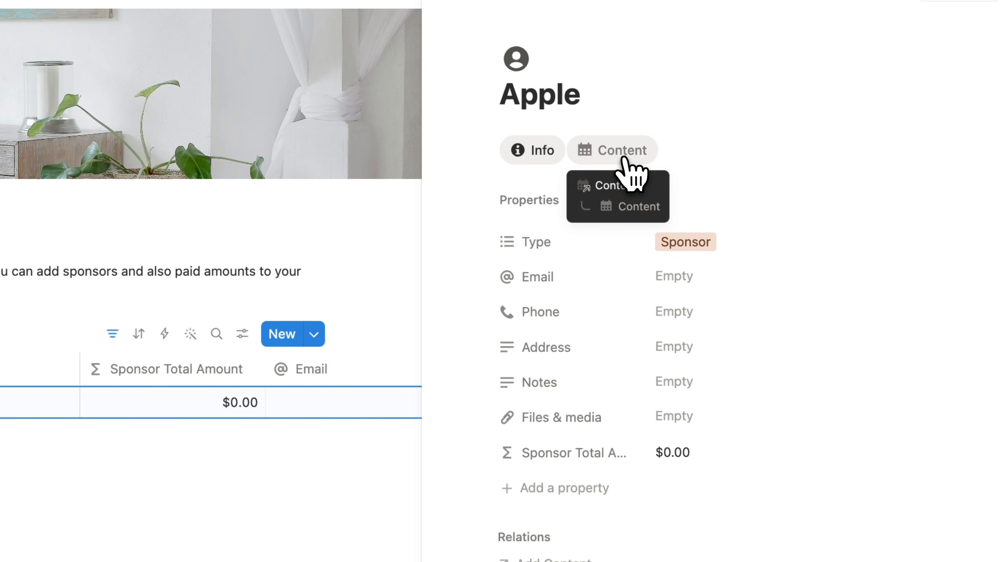
{"action": "left_click", "coordinate": [630, 165]}
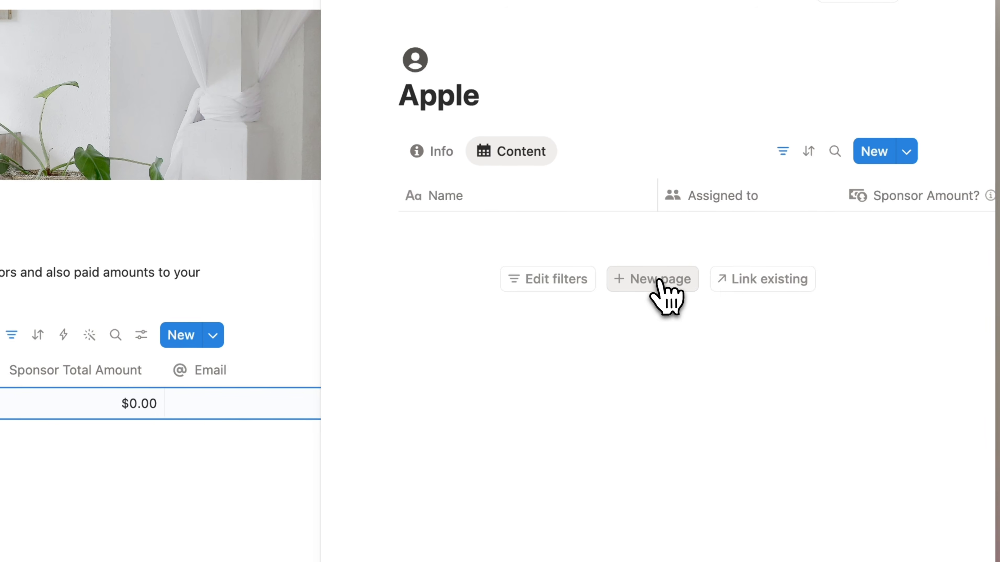
Add a linked content page named Integrated Video to the Apple contact and set its Sponsor Amount to 1000.
{"action": "left_click", "coordinate": [658, 280]}
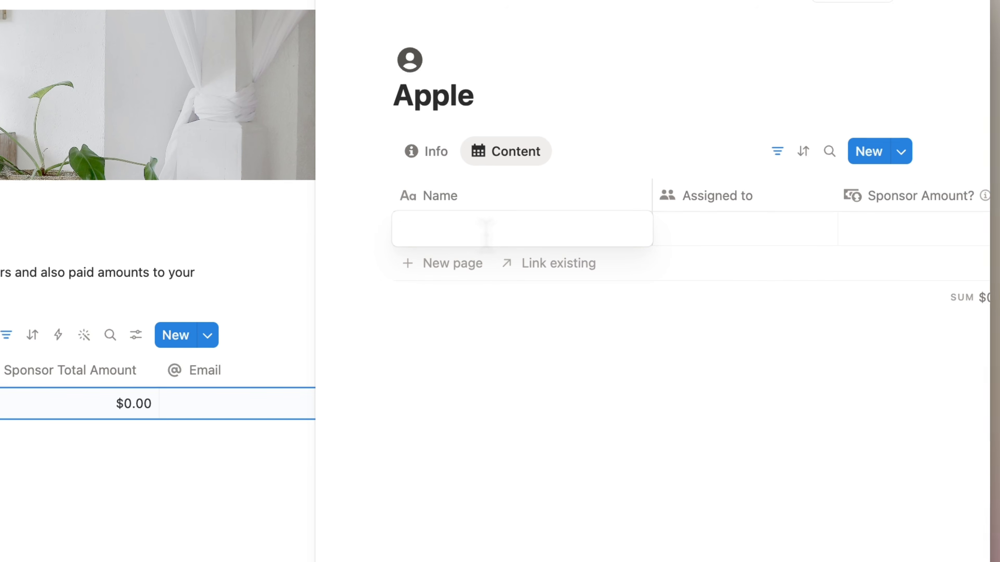
{"action": "type", "text": "Integrated Video"}
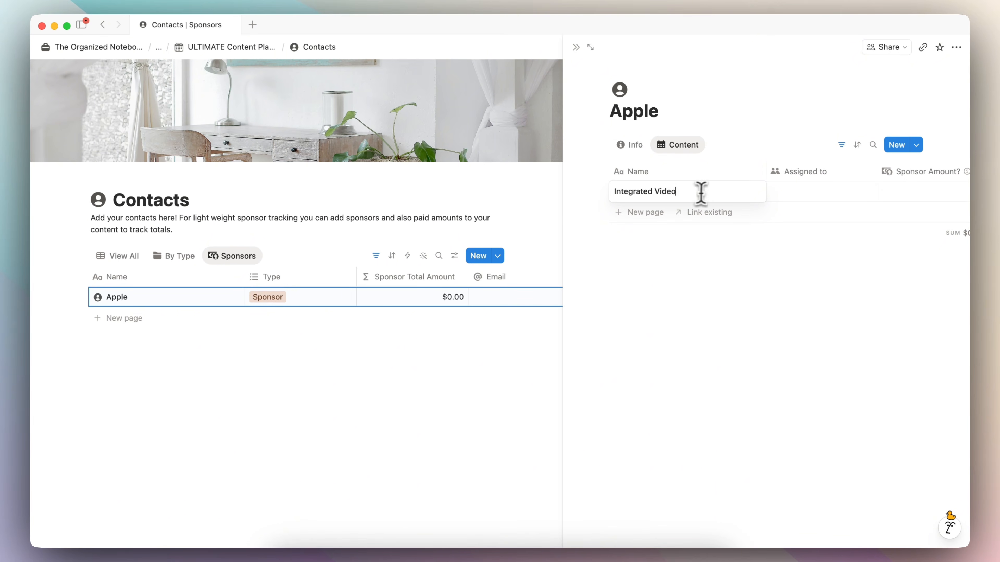
{"action": "left_click", "coordinate": [825, 188]}
{"action": "scroll", "coordinate": [821, 187], "scroll_direction": "right", "scroll_amount": 4}
{"action": "left_click", "coordinate": [781, 194]}
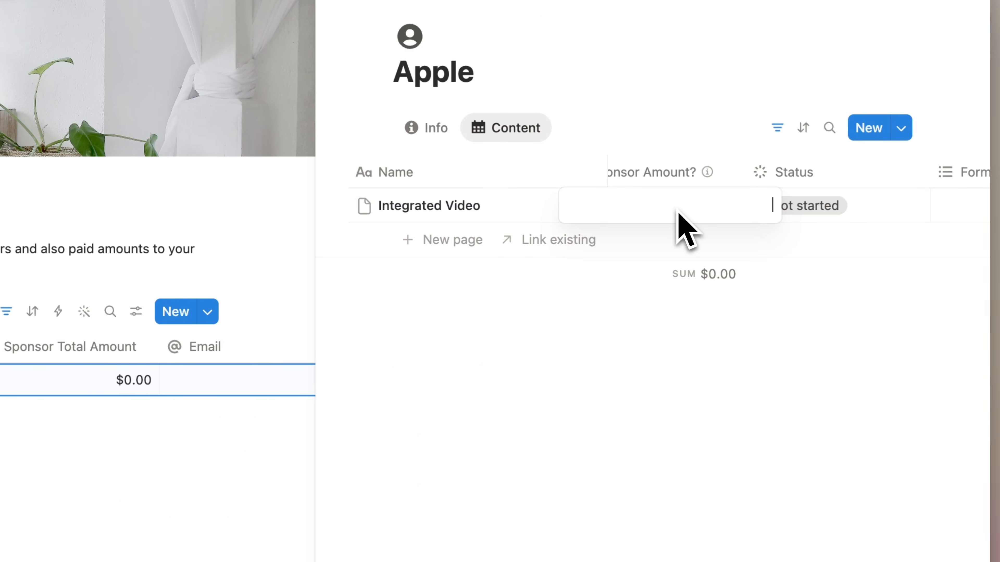
{"action": "type", "text": "1,000"}
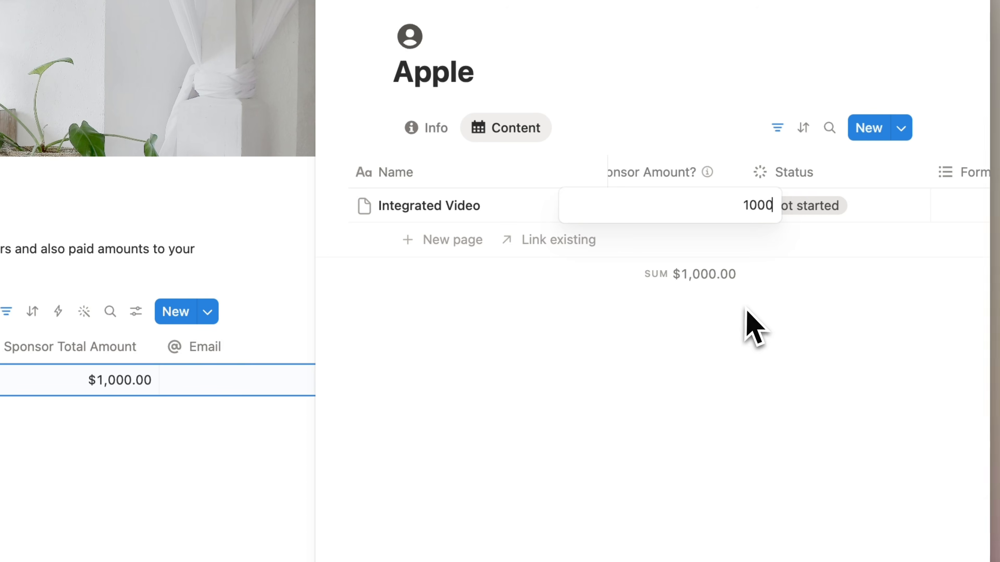
{"action": "key", "text": "Return"}
Set the Integrated Video entry's Format to Video and link it to the Youtube platform.
{"action": "scroll", "coordinate": [689, 224], "scroll_direction": "right", "scroll_amount": 3}
{"action": "scroll", "coordinate": [677, 229], "scroll_direction": "right", "scroll_amount": 4}
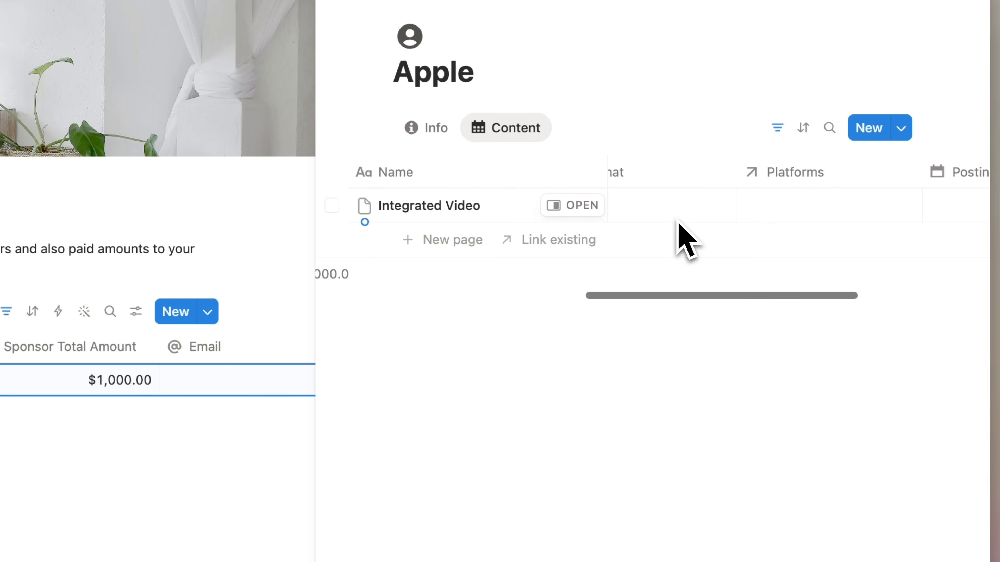
{"action": "scroll", "coordinate": [709, 226], "scroll_direction": "left", "scroll_amount": 2}
{"action": "left_click", "coordinate": [728, 221]}
{"action": "left_click", "coordinate": [726, 320]}
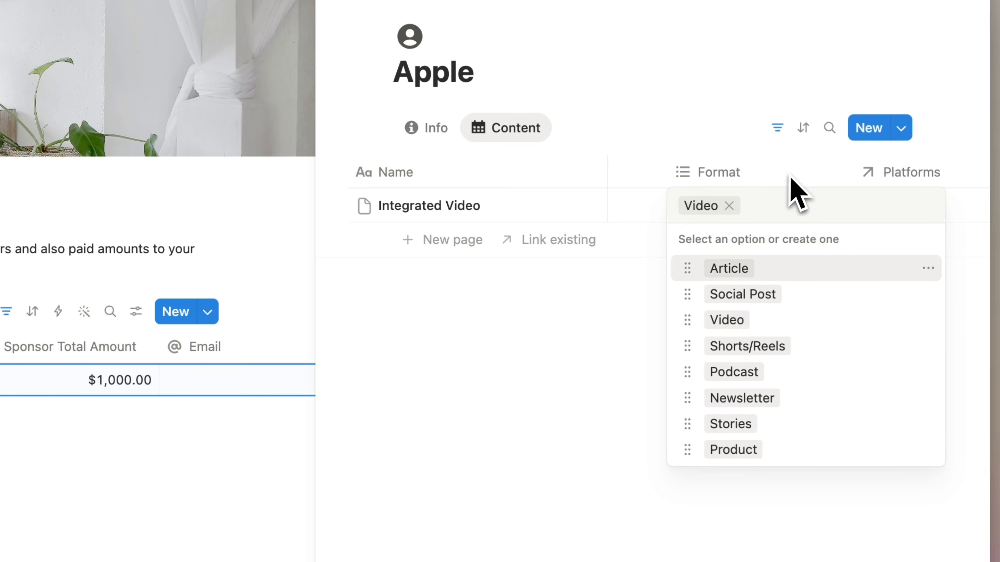
{"action": "key", "text": "Escape"}
{"action": "scroll", "coordinate": [803, 199], "scroll_direction": "right", "scroll_amount": 3}
{"action": "left_click", "coordinate": [762, 215]}
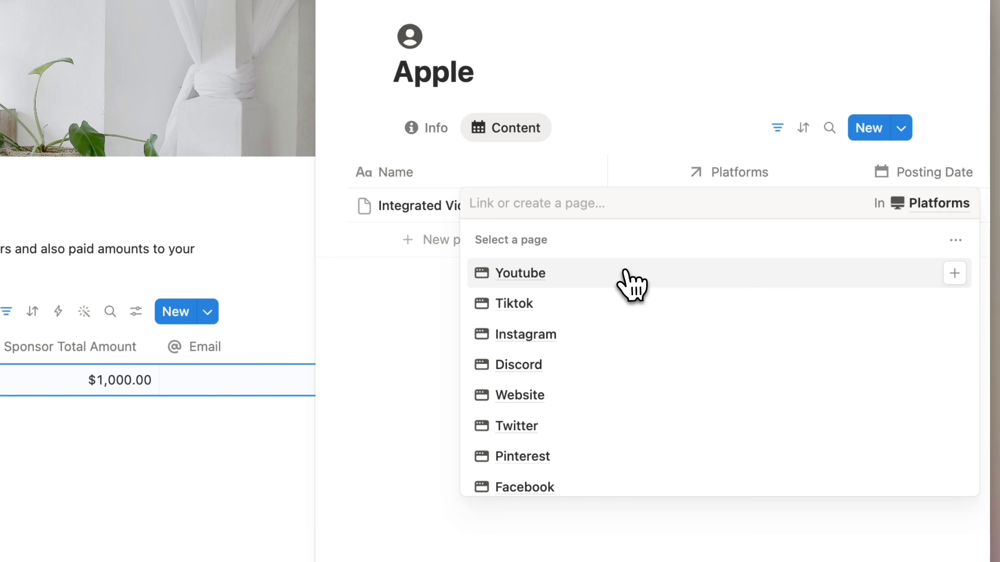
{"action": "left_click", "coordinate": [626, 283]}
{"action": "key", "text": "Escape"}
Set the Integrated Video entry's Posting Date to April 23, 2026 and close the Apple contact's side peek.
{"action": "scroll", "coordinate": [762, 221], "scroll_direction": "right", "scroll_amount": 5}
{"action": "left_click", "coordinate": [747, 208]}
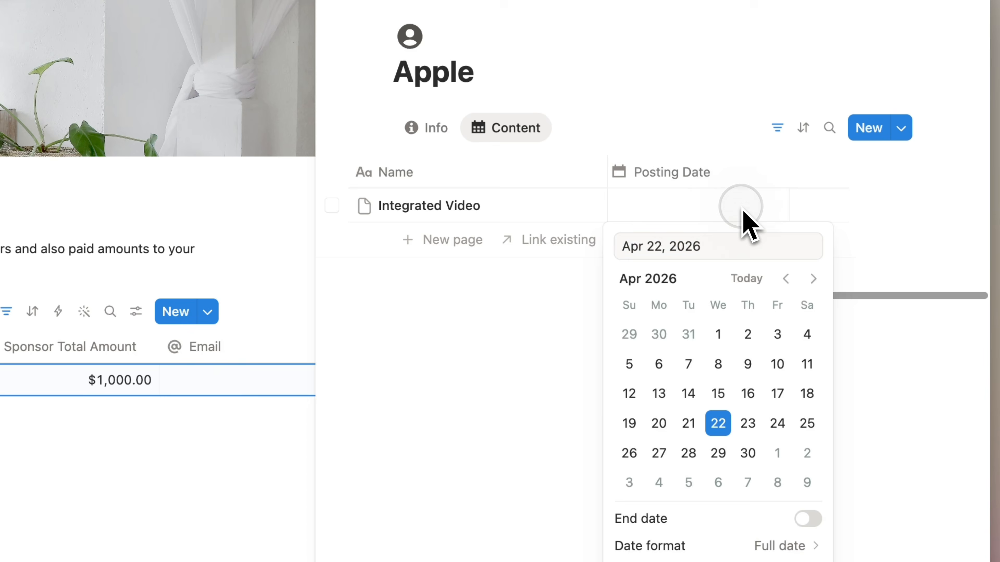
{"action": "left_click", "coordinate": [748, 423]}
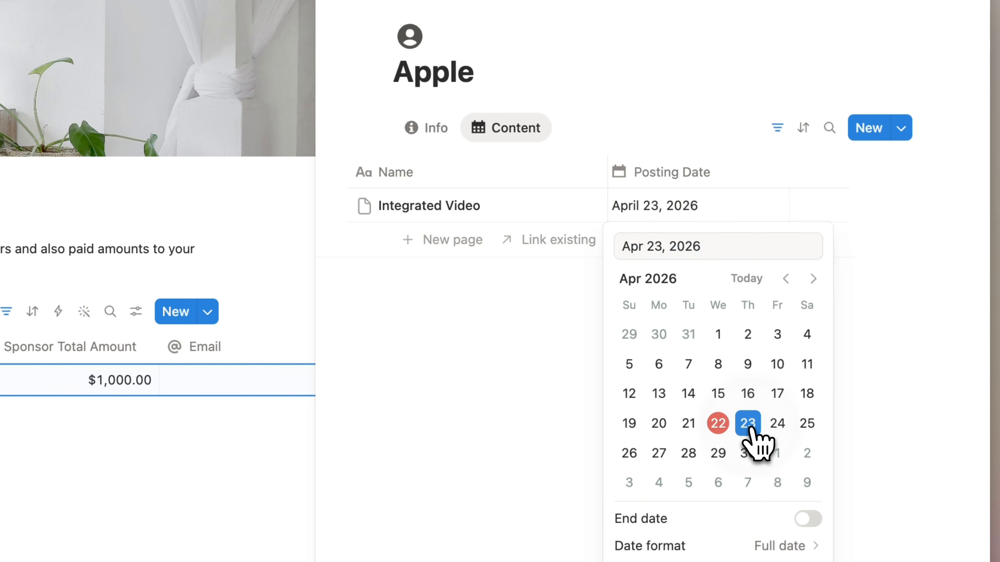
{"action": "key", "text": "Escape"}
{"action": "key", "text": "Escape"}
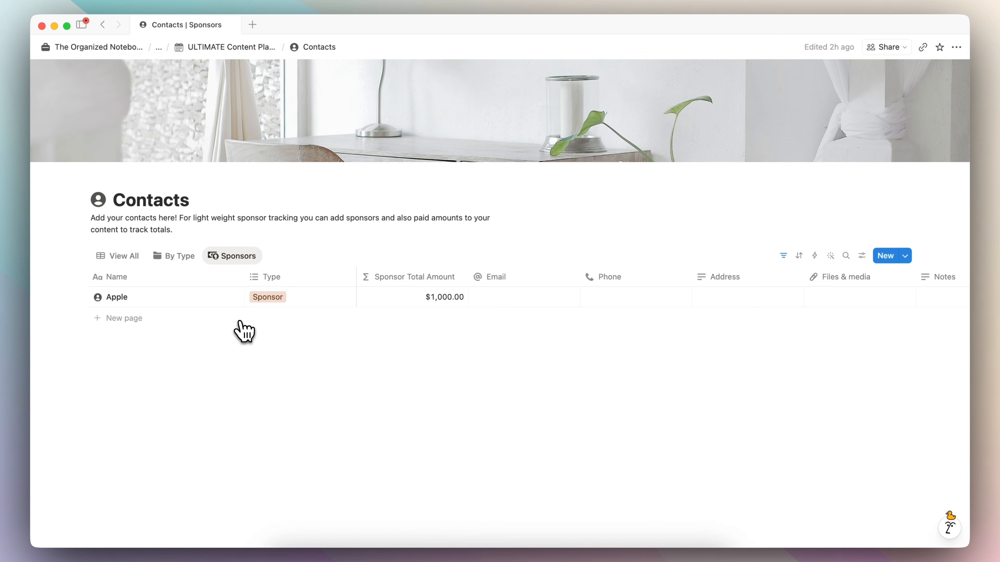
Return to the ULTIMATE Content Planner page, open Integrated Video from the calendar, check its sponsor and contact properties, and close it.
{"action": "left_click", "coordinate": [231, 47]}
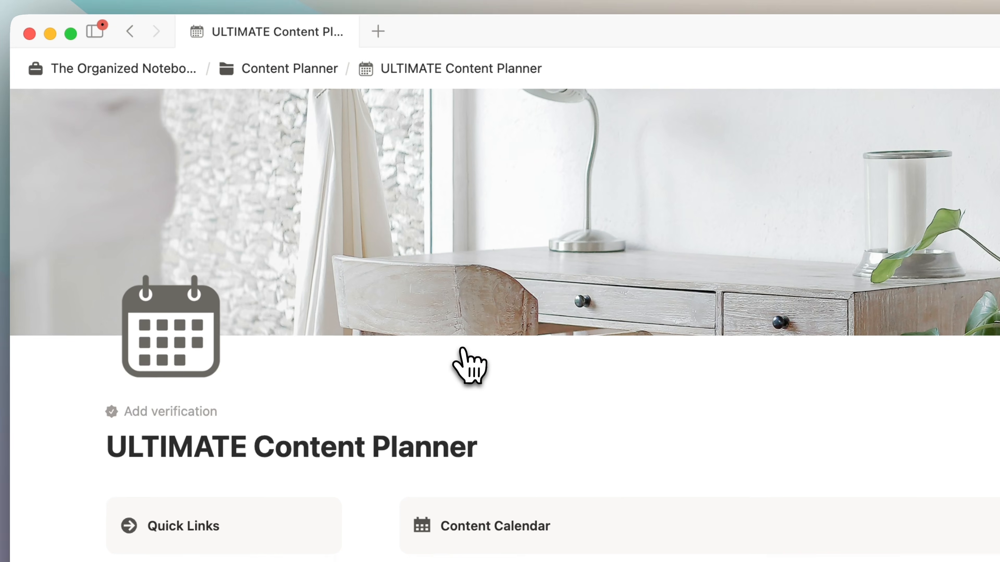
{"action": "scroll", "coordinate": [465, 358], "scroll_direction": "down", "scroll_amount": 15}
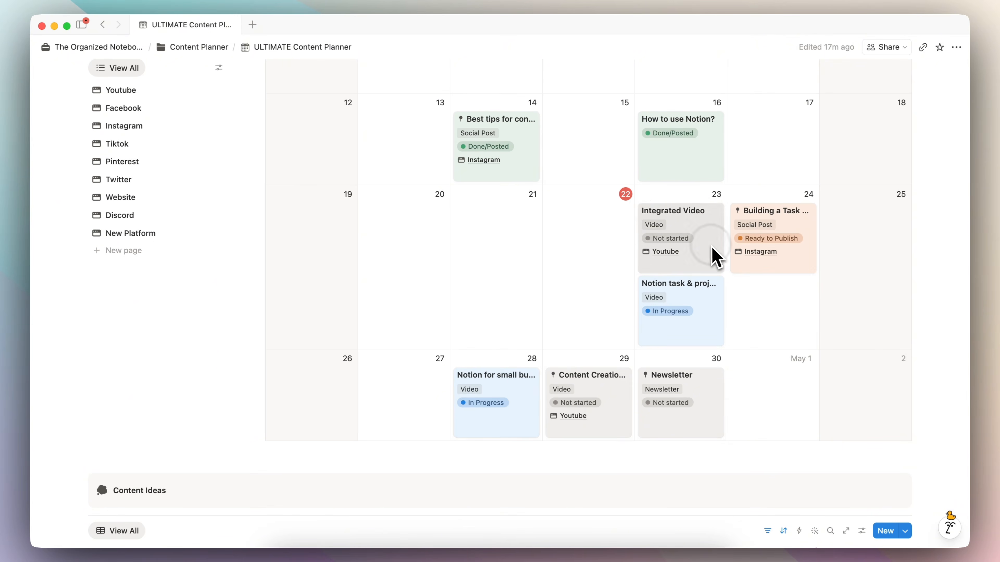
{"action": "left_click", "coordinate": [714, 256]}
{"action": "scroll", "coordinate": [523, 315], "scroll_direction": "down", "scroll_amount": 3}
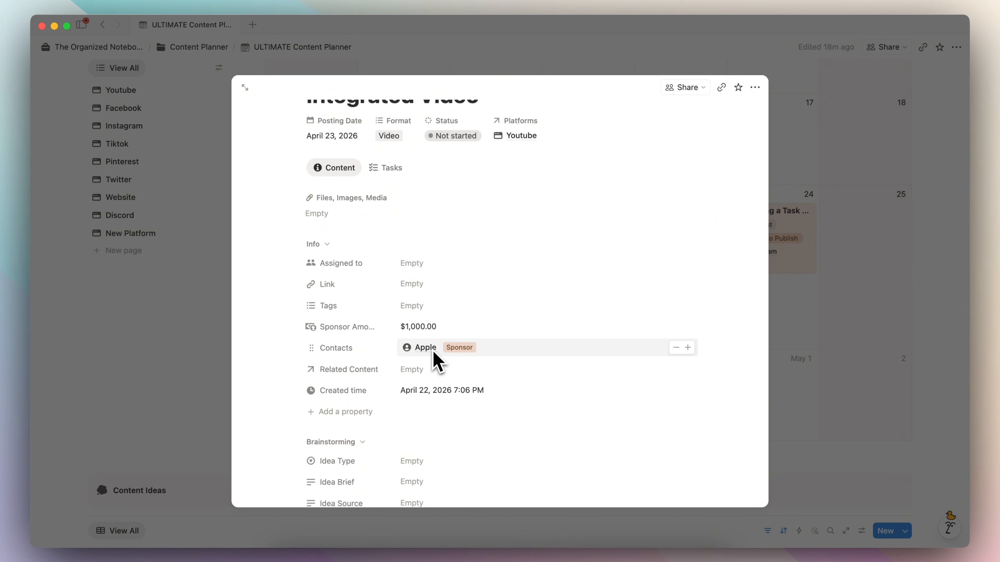
{"action": "left_click", "coordinate": [157, 408]}
Open the Subscriber/Follower Tracker from the planner's Quick Links and look through the entries grouped by platform.
{"action": "scroll", "coordinate": [157, 394], "scroll_direction": "up", "scroll_amount": 5}
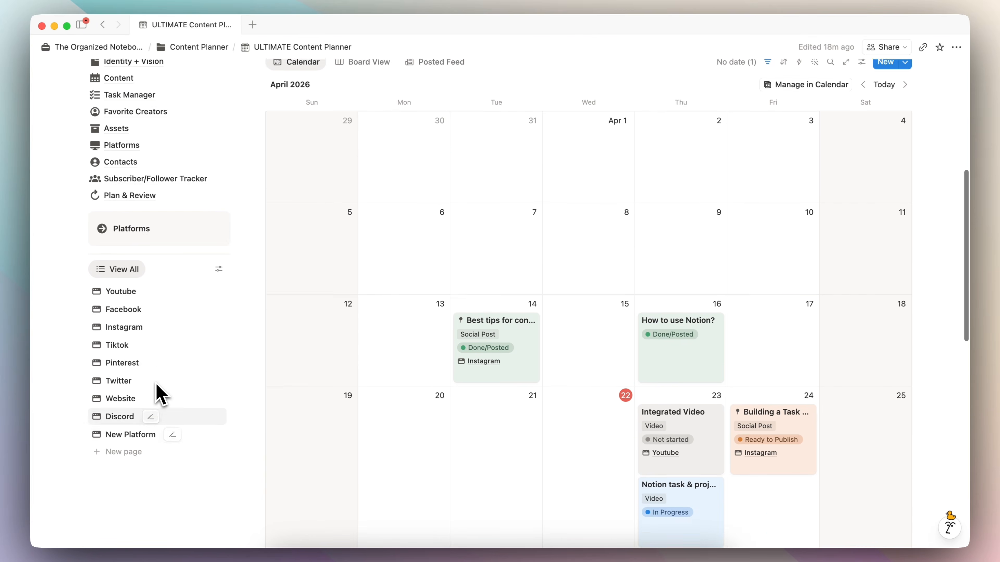
{"action": "scroll", "coordinate": [393, 290], "scroll_direction": "up", "scroll_amount": 2}
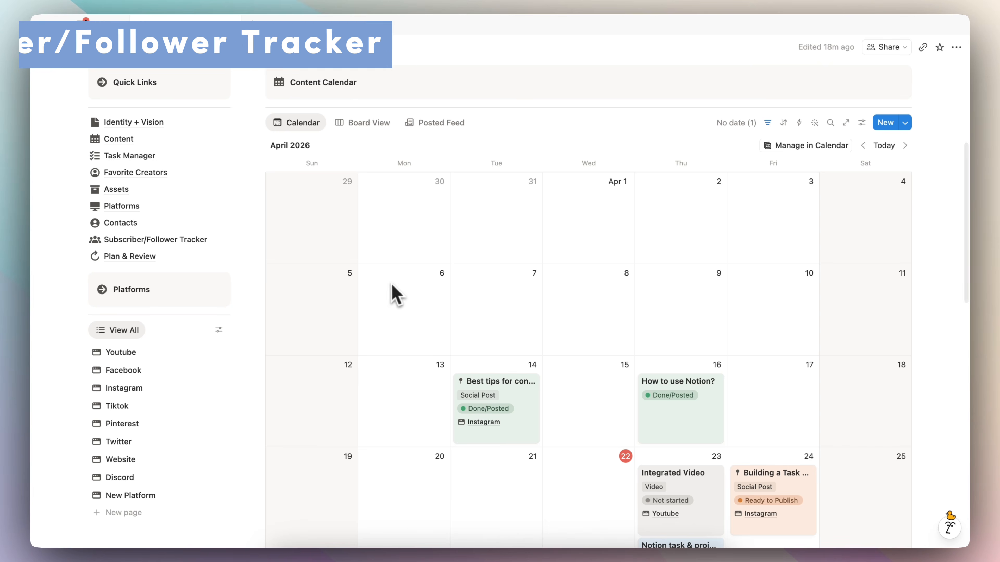
{"action": "left_click", "coordinate": [148, 241]}
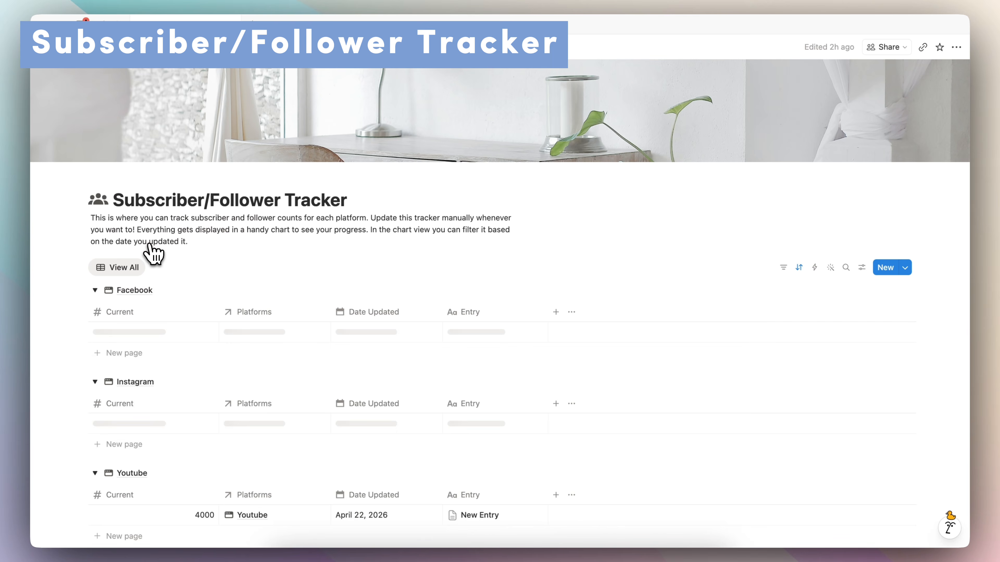
{"action": "scroll", "coordinate": [303, 291], "scroll_direction": "down", "scroll_amount": 3}
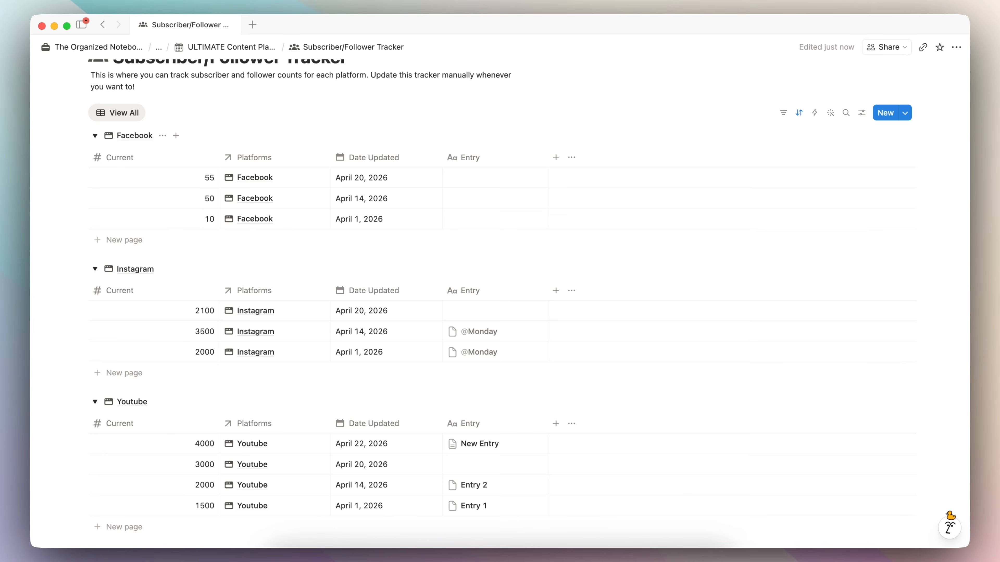
{"action": "scroll", "coordinate": [268, 224], "scroll_direction": "down", "scroll_amount": 3}
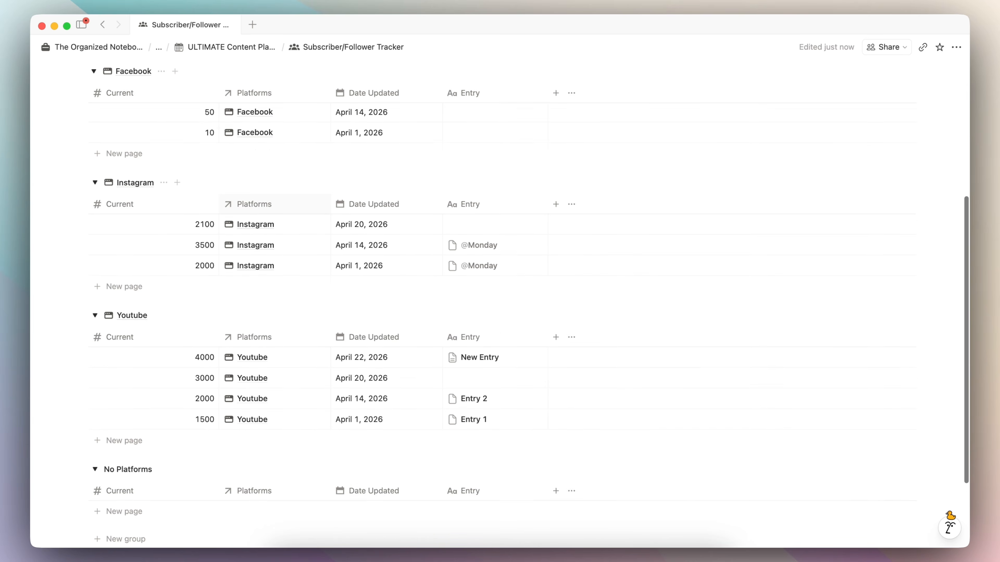
{"action": "scroll", "coordinate": [244, 339], "scroll_direction": "up", "scroll_amount": 10}
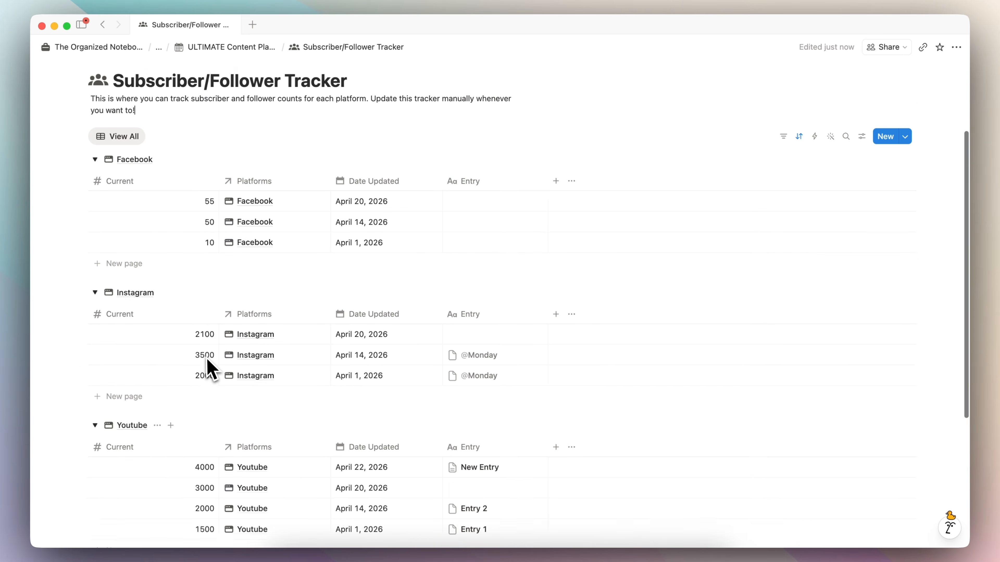
Return to the ULTIMATE Content Planner page and open the Plan & Review database.
{"action": "left_click", "coordinate": [233, 63]}
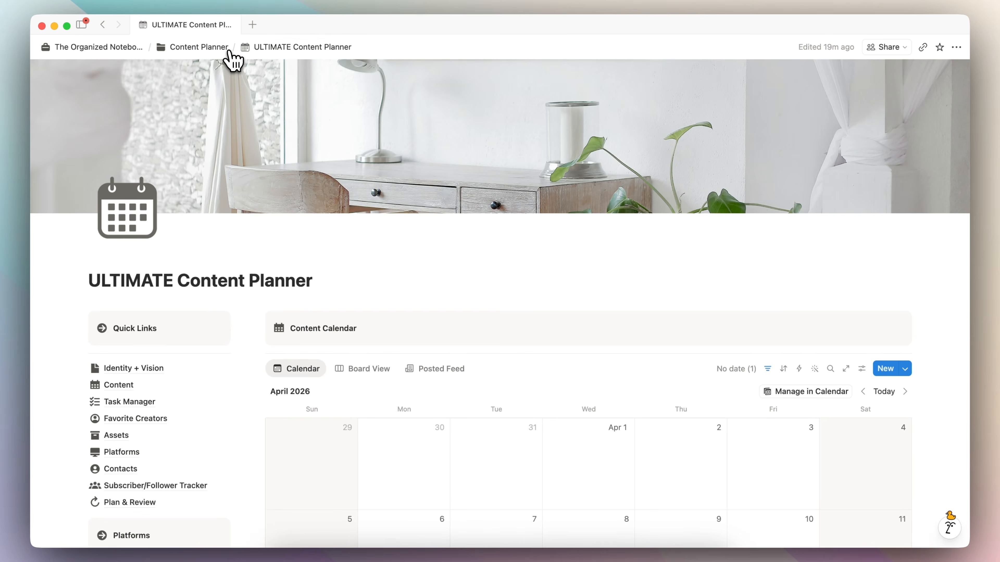
{"action": "scroll", "coordinate": [264, 174], "scroll_direction": "down", "scroll_amount": 5}
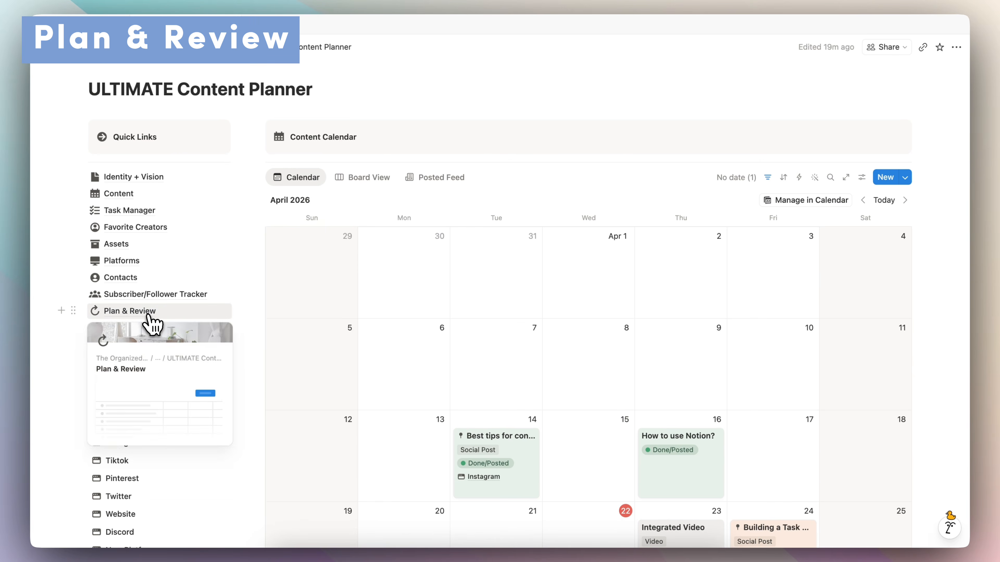
{"action": "left_click", "coordinate": [149, 315]}
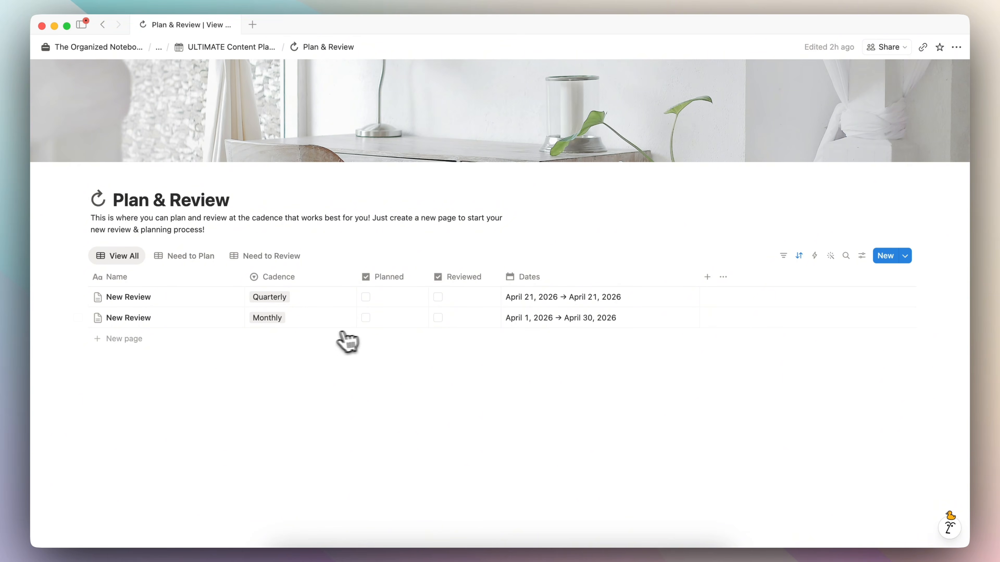
Create a new Plan & Review page titled Quarterly Planning and set its Cadence to Quarterly.
{"action": "left_click", "coordinate": [890, 256]}
{"action": "triple_click", "coordinate": [647, 92]}
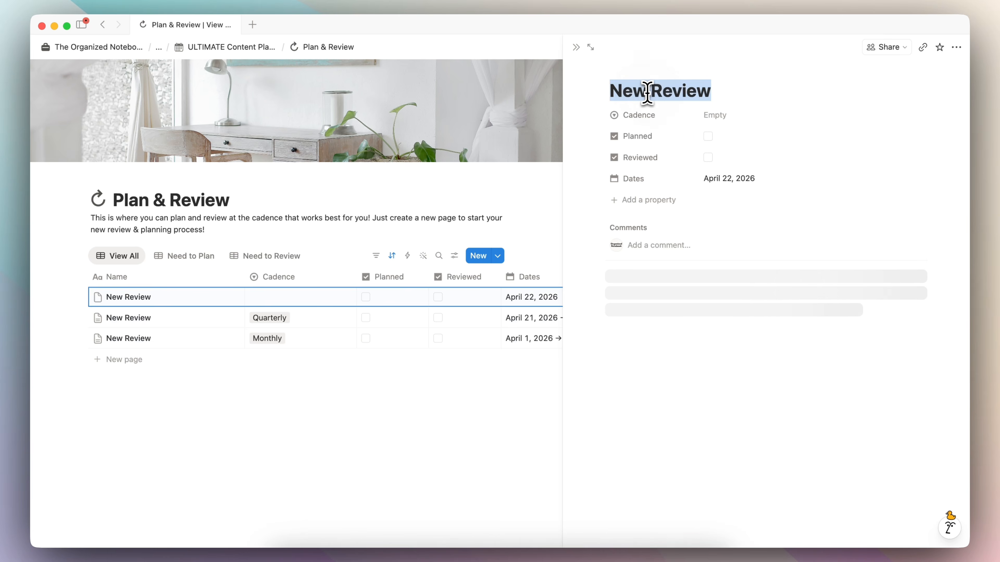
{"action": "key", "text": "BackSpace"}
{"action": "type", "text": "Quarterly Planning"}
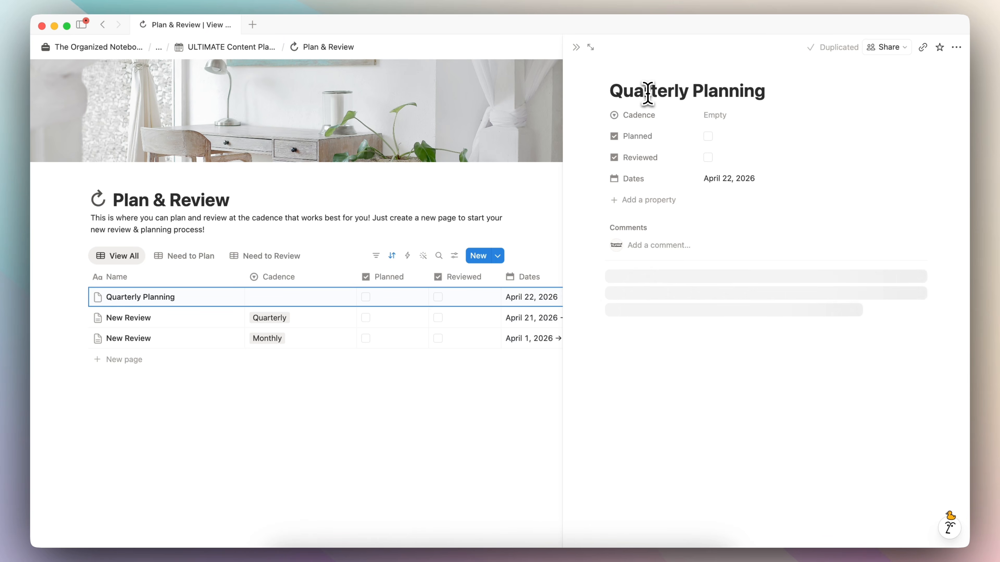
{"action": "left_click", "coordinate": [718, 116]}
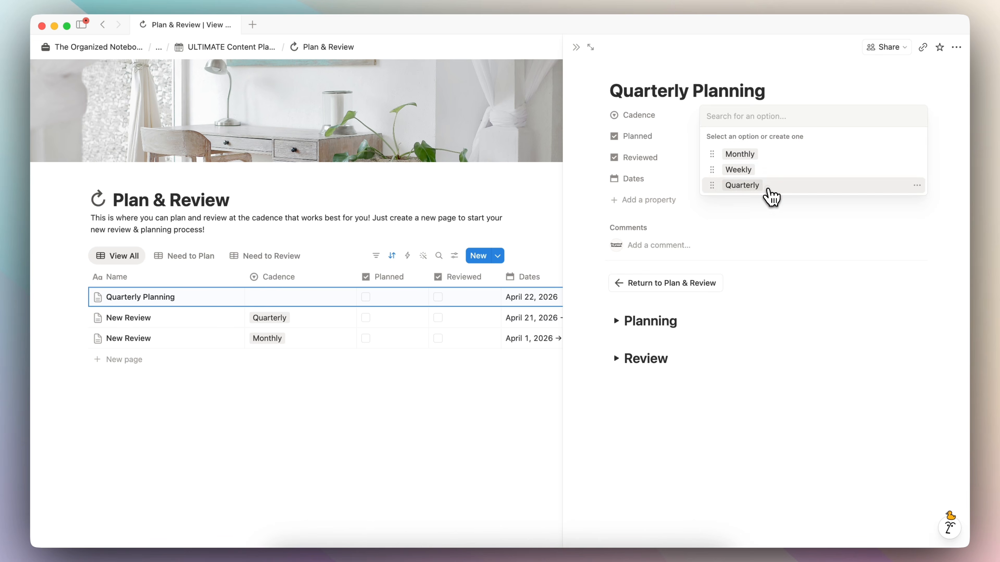
{"action": "left_click", "coordinate": [764, 186]}
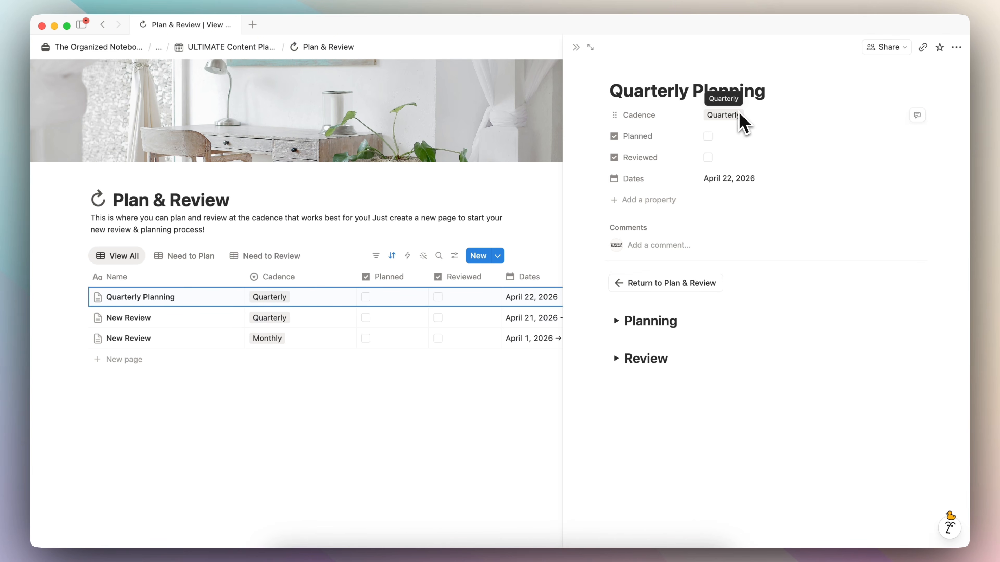
Expand the page's Planning section, look through its prompts, and show the Plan Content Schedule & Board in Board View.
{"action": "left_click", "coordinate": [616, 321]}
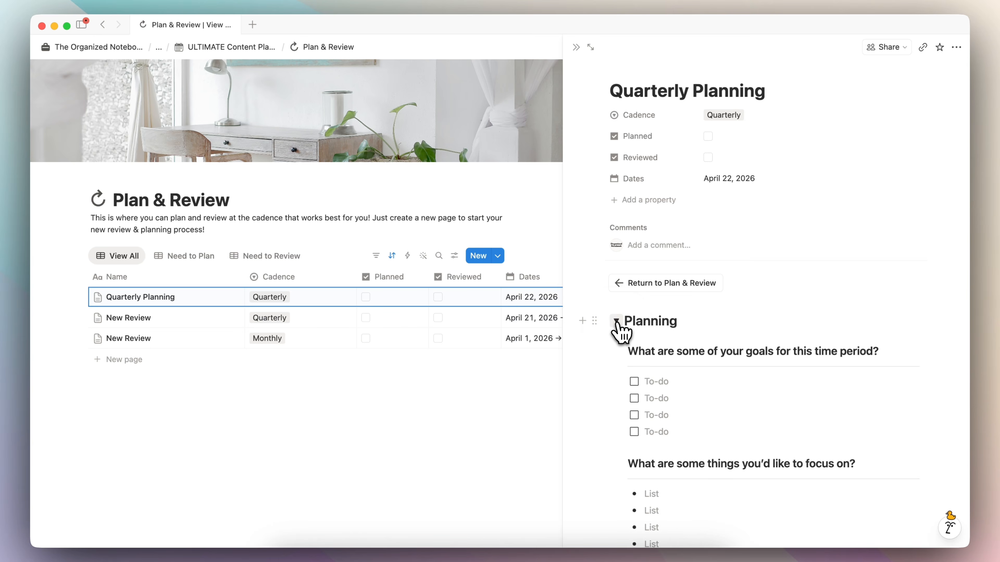
{"action": "scroll", "coordinate": [619, 326], "scroll_direction": "down", "scroll_amount": 4}
{"action": "scroll", "coordinate": [678, 276], "scroll_direction": "down", "scroll_amount": 1}
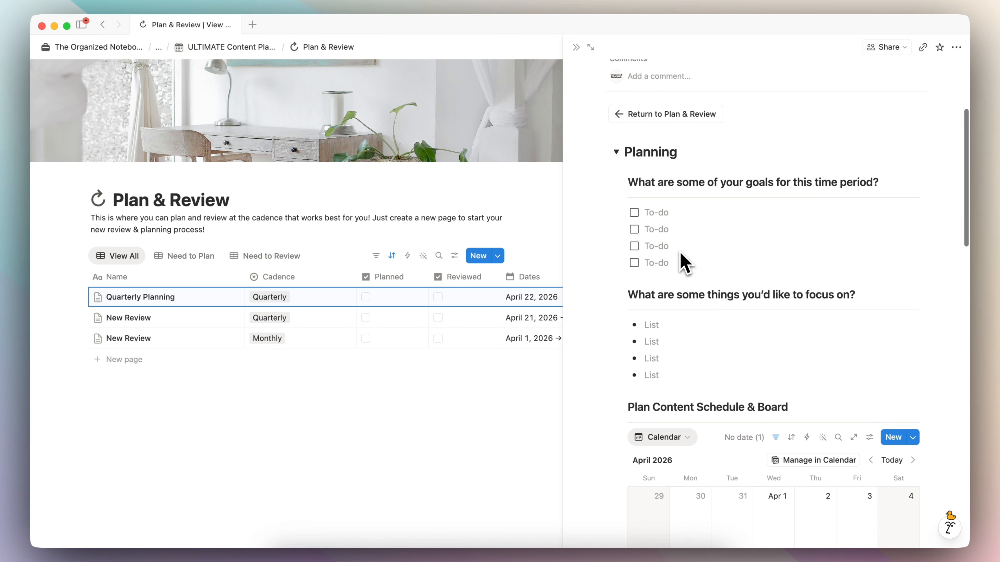
{"action": "scroll", "coordinate": [672, 222], "scroll_direction": "down", "scroll_amount": 4}
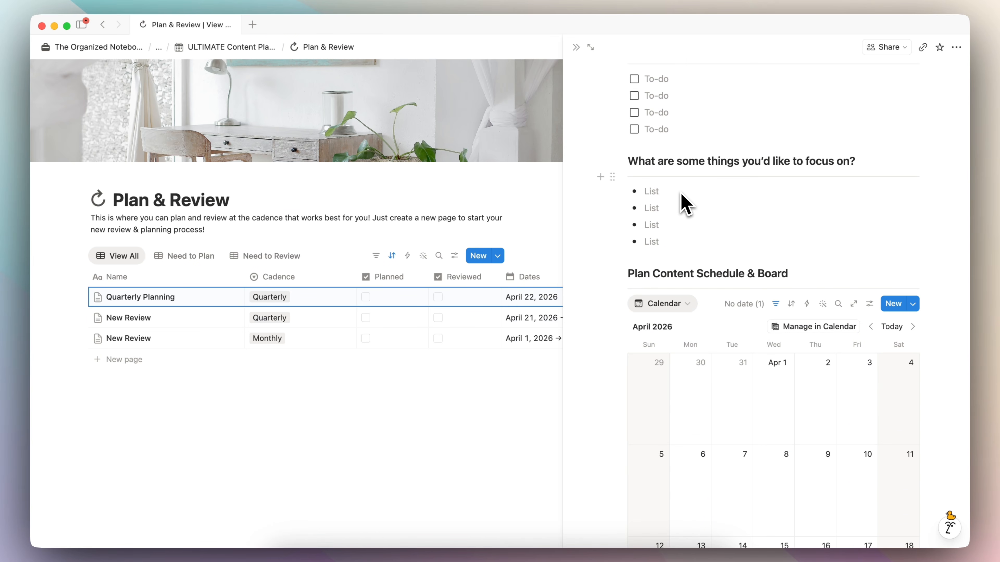
{"action": "scroll", "coordinate": [685, 203], "scroll_direction": "down", "scroll_amount": 5}
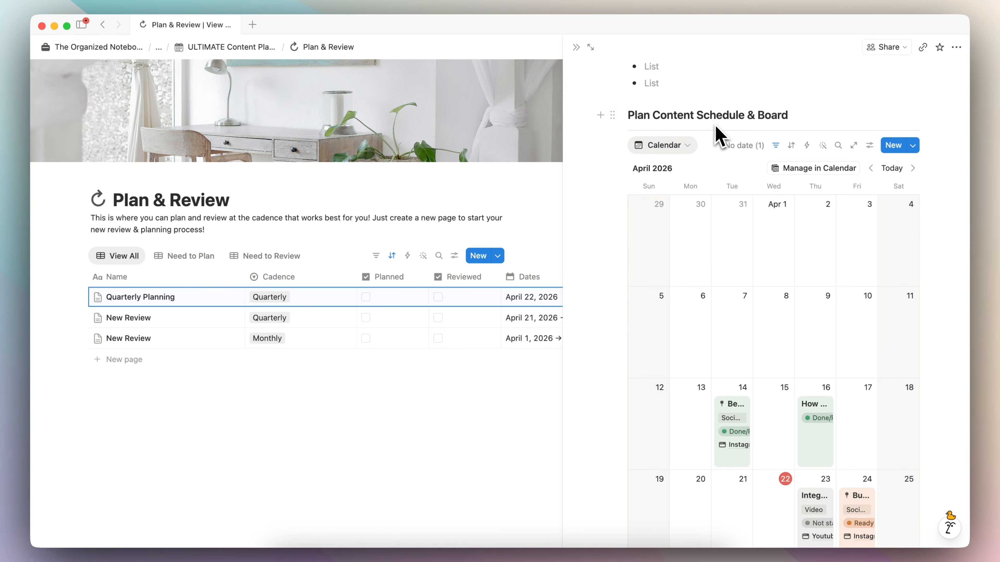
{"action": "left_click", "coordinate": [689, 147]}
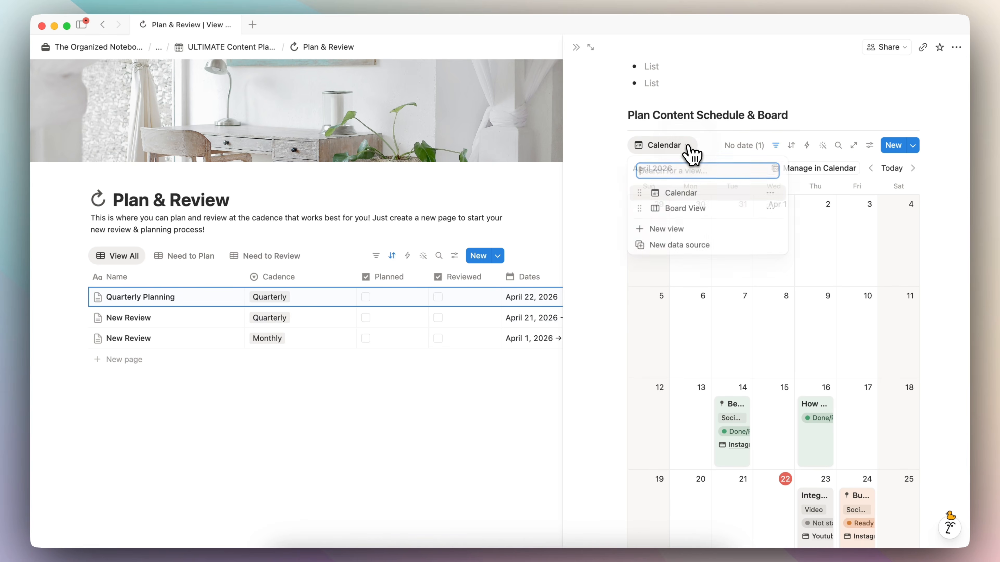
{"action": "left_click", "coordinate": [692, 213]}
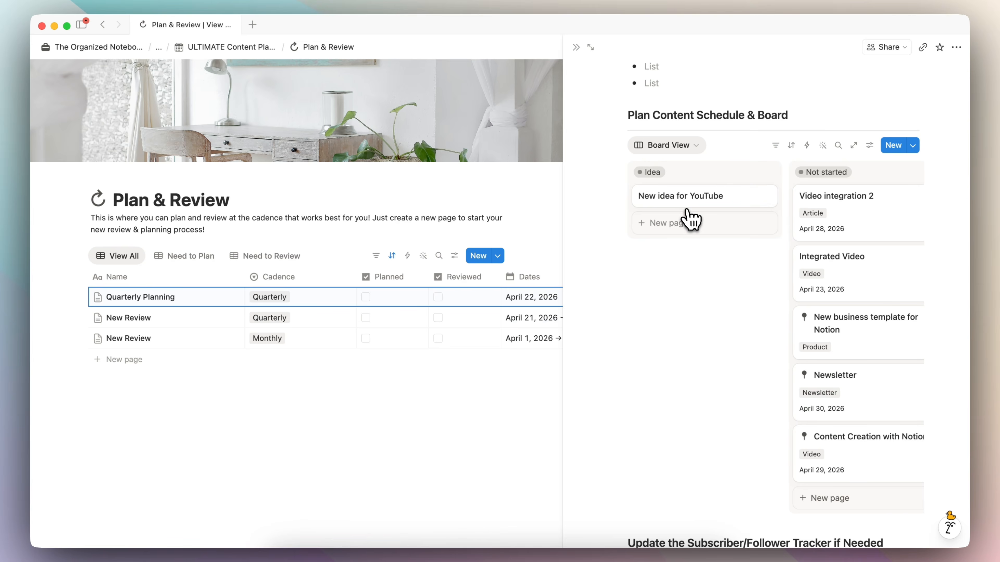
Open the Quarterly Planning page at full size and look across the content board's status columns through Scrapped.
{"action": "left_click", "coordinate": [591, 48]}
{"action": "scroll", "coordinate": [614, 245], "scroll_direction": "down", "scroll_amount": 10}
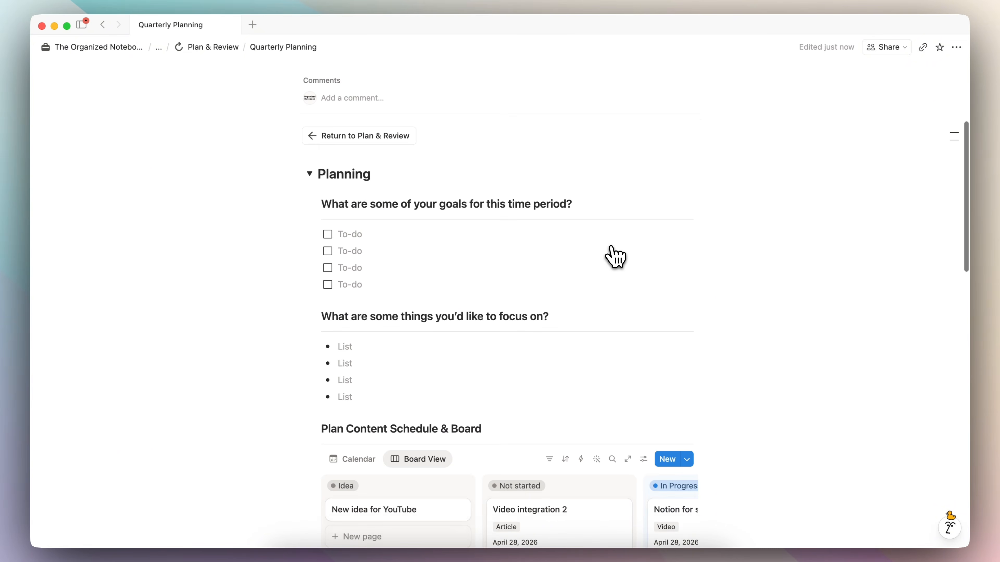
{"action": "scroll", "coordinate": [614, 256], "scroll_direction": "down", "scroll_amount": 2}
{"action": "scroll", "coordinate": [614, 256], "scroll_direction": "right", "scroll_amount": 10}
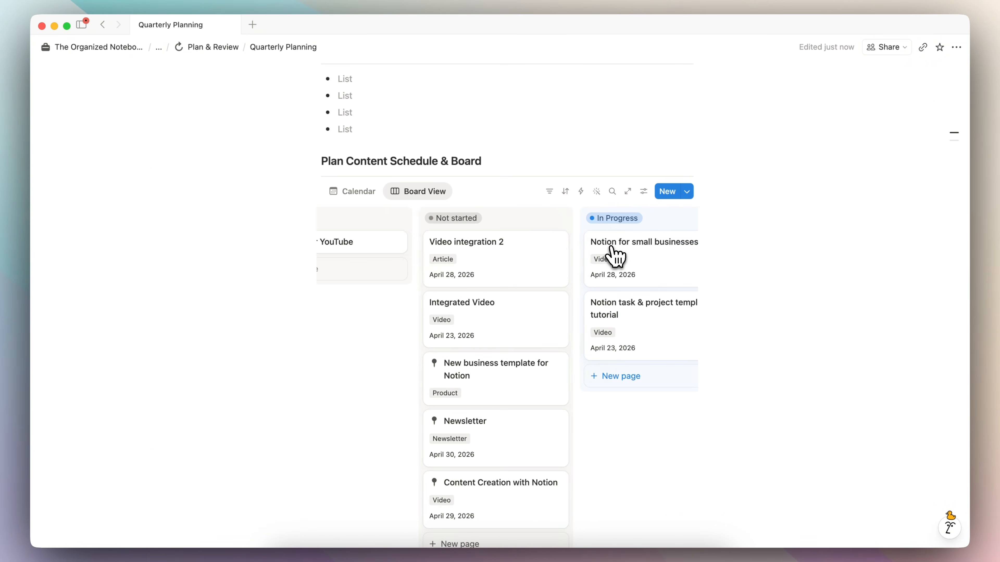
{"action": "scroll", "coordinate": [614, 256], "scroll_direction": "right", "scroll_amount": 5}
{"action": "scroll", "coordinate": [615, 256], "scroll_direction": "up", "scroll_amount": 1}
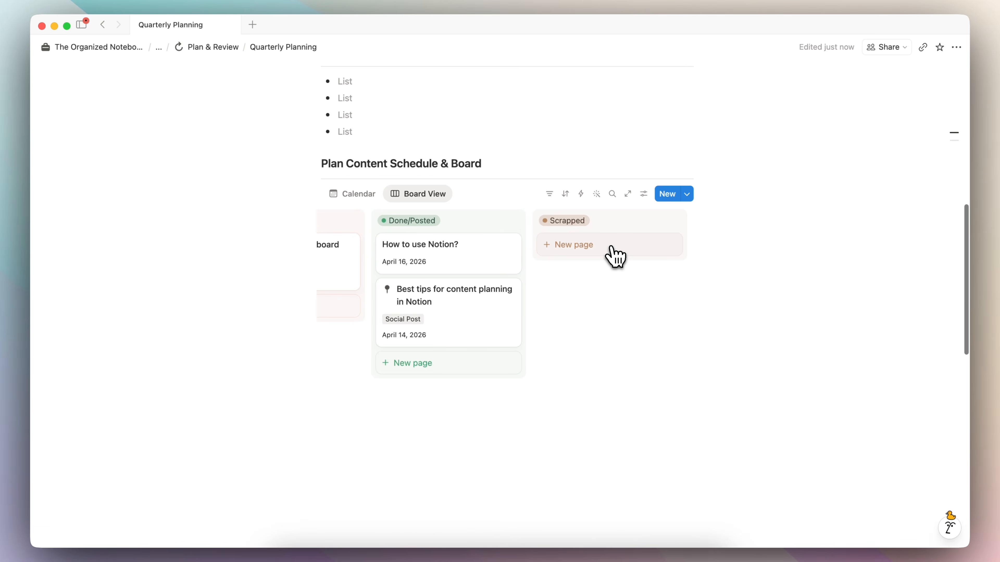
Collapse the Facebook, Instagram, Youtube and No Platforms groups in the page's Subscriber/Follower Tracker.
{"action": "scroll", "coordinate": [615, 256], "scroll_direction": "left", "scroll_amount": 15}
{"action": "scroll", "coordinate": [614, 255], "scroll_direction": "down", "scroll_amount": 10}
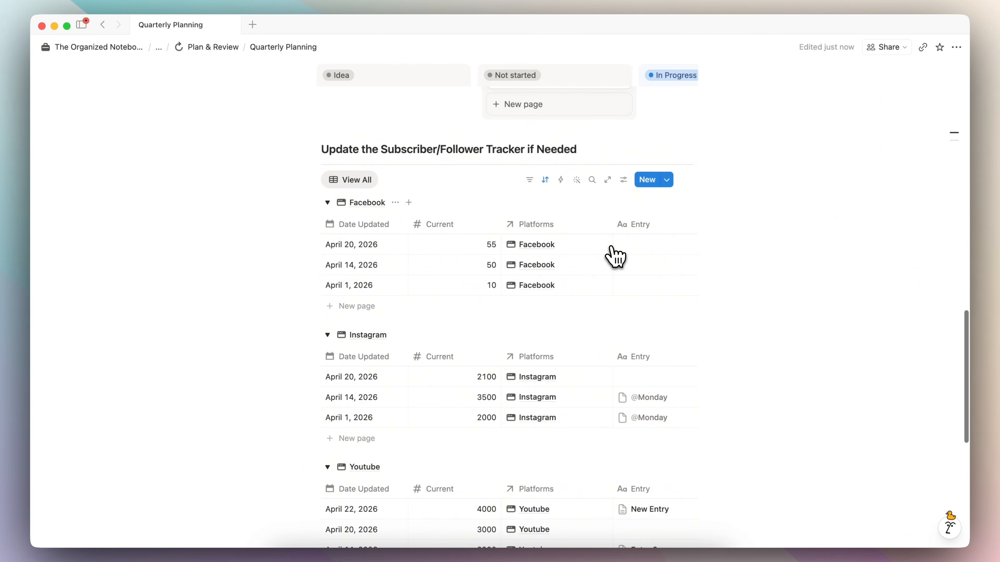
{"action": "left_click", "coordinate": [327, 202]}
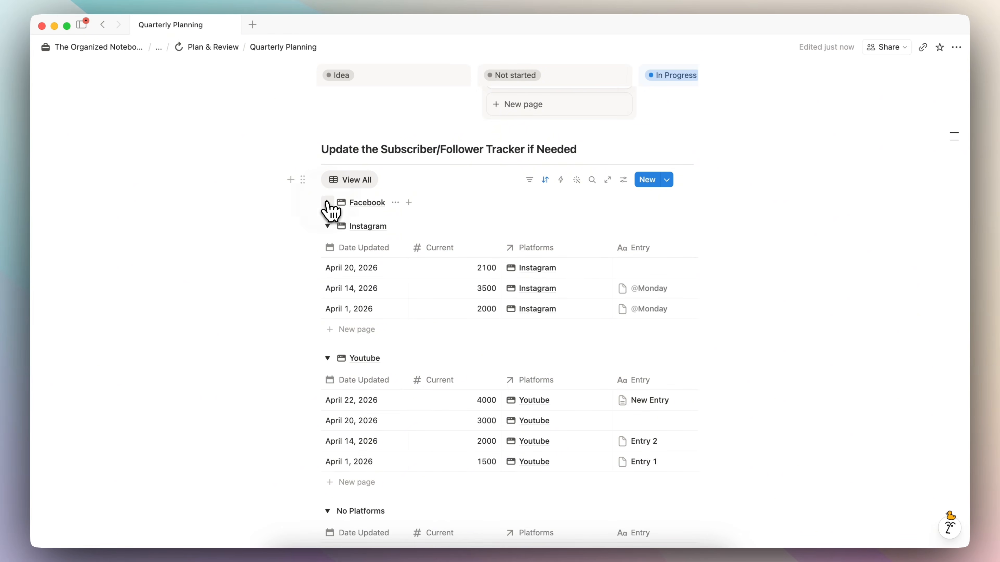
{"action": "left_click", "coordinate": [328, 227]}
{"action": "left_click", "coordinate": [328, 250]}
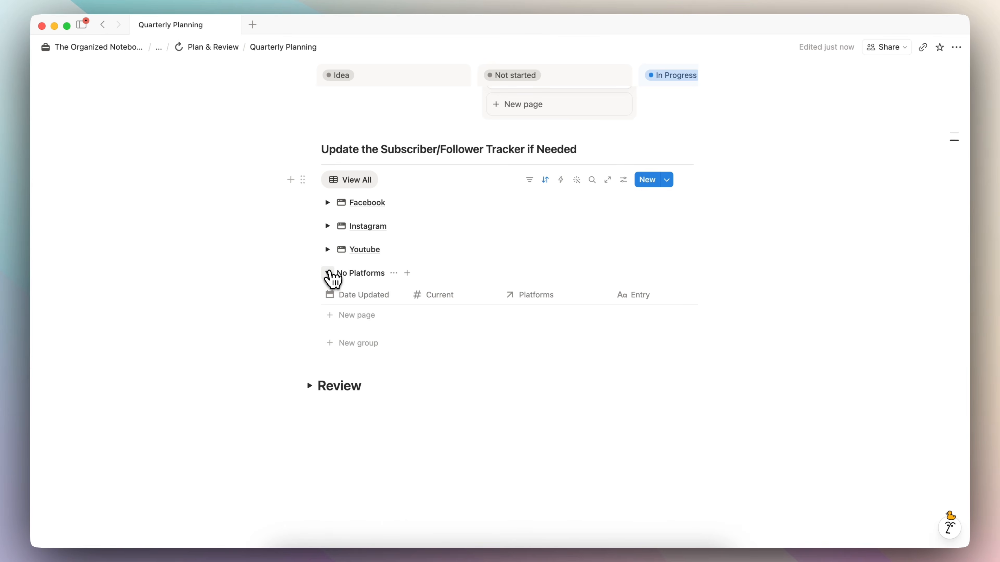
Mark the Quarterly Planning page as Planned and return to the Plan & Review database.
{"action": "scroll", "coordinate": [333, 277], "scroll_direction": "up", "scroll_amount": 15}
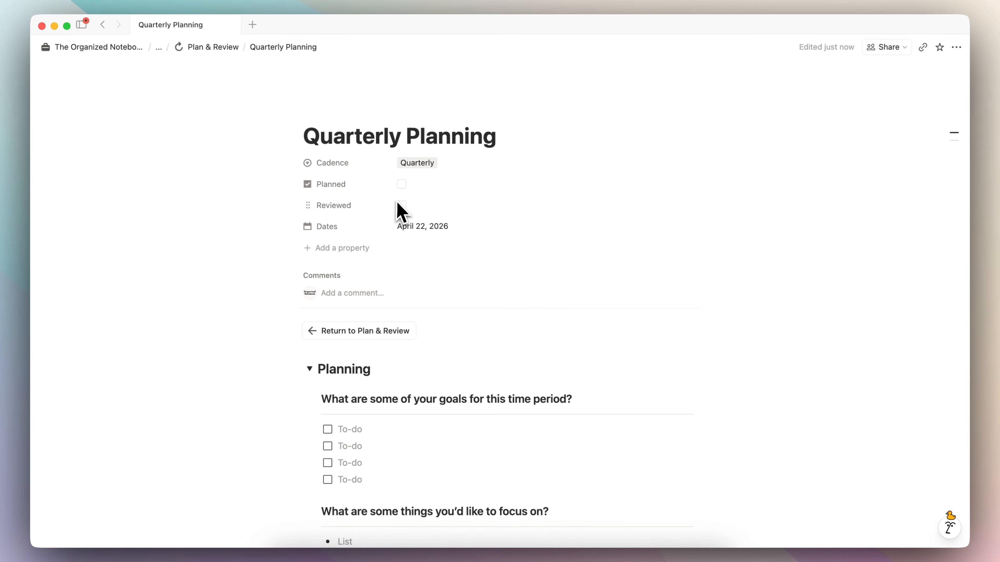
{"action": "left_click", "coordinate": [395, 331]}
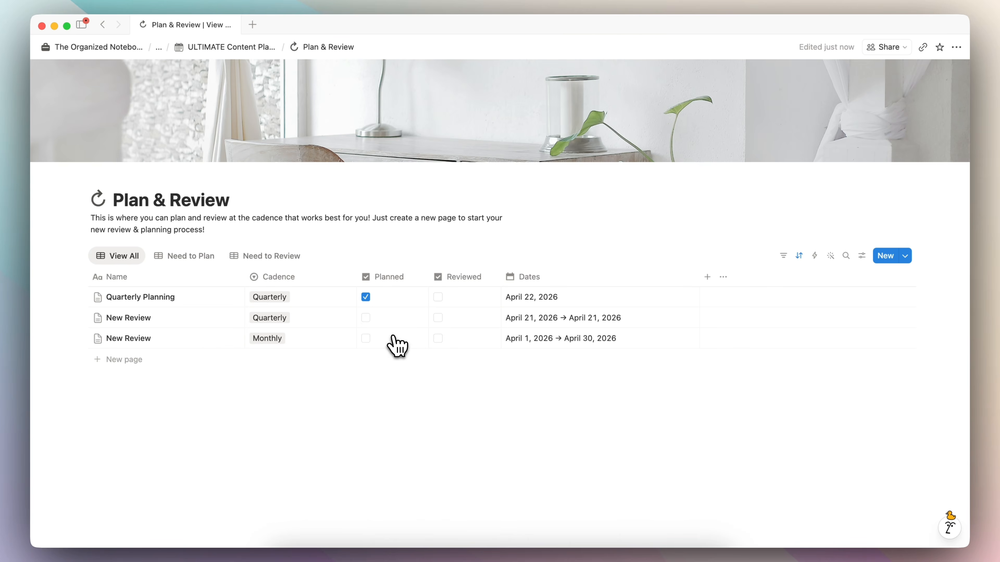
Check the Need to Plan and Need to Review views, ending back on View All.
{"action": "left_click", "coordinate": [196, 260]}
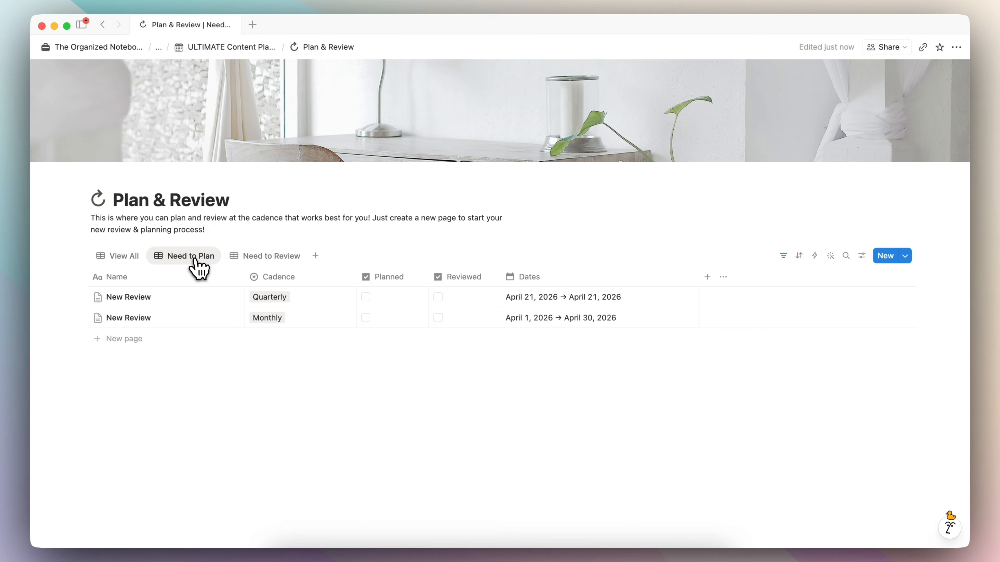
{"action": "left_click", "coordinate": [267, 255]}
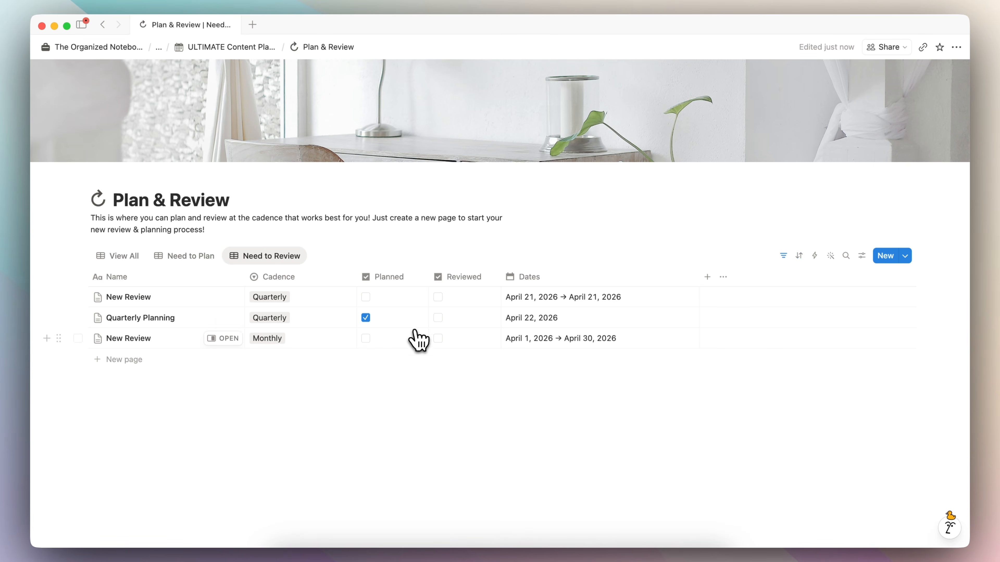
{"action": "left_click", "coordinate": [123, 256]}
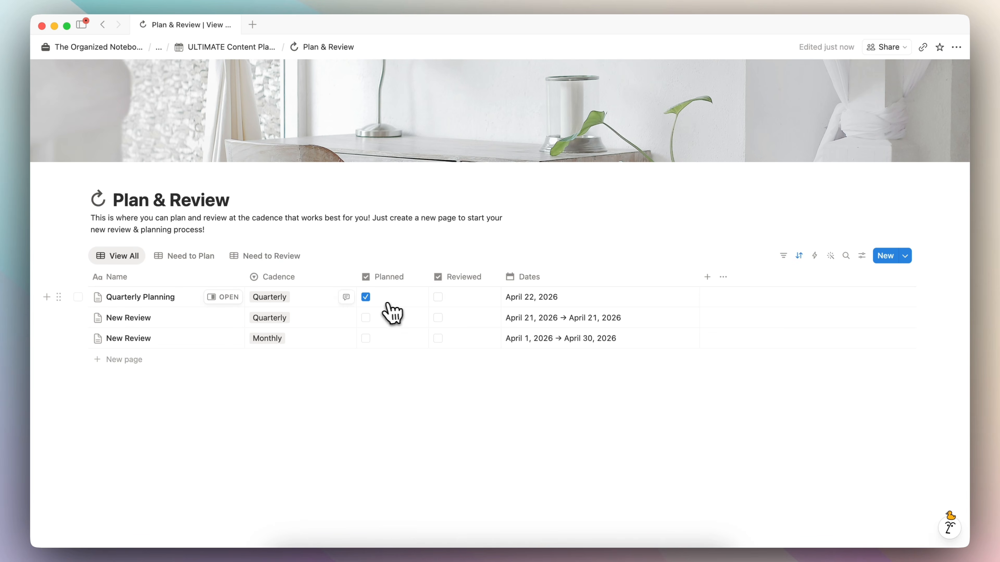
Open the Quarterly Planning entry beside the table, expand its Review section, and look through the review prompts.
{"action": "left_click", "coordinate": [225, 298]}
{"action": "scroll", "coordinate": [647, 245], "scroll_direction": "down", "scroll_amount": 15}
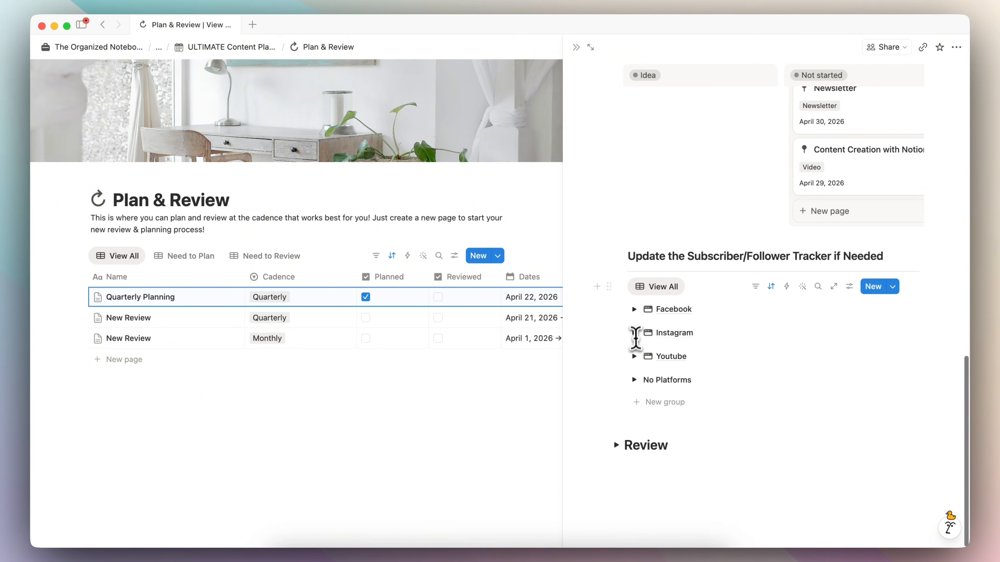
{"action": "left_click", "coordinate": [616, 445]}
{"action": "scroll", "coordinate": [630, 425], "scroll_direction": "down", "scroll_amount": 10}
{"action": "scroll", "coordinate": [665, 318], "scroll_direction": "up", "scroll_amount": 3}
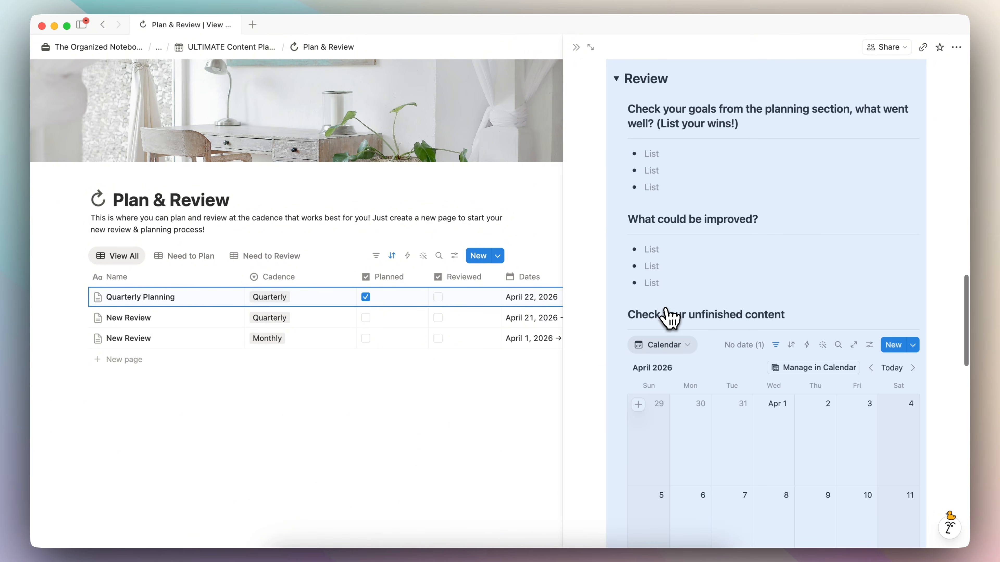
{"action": "left_click", "coordinate": [674, 154]}
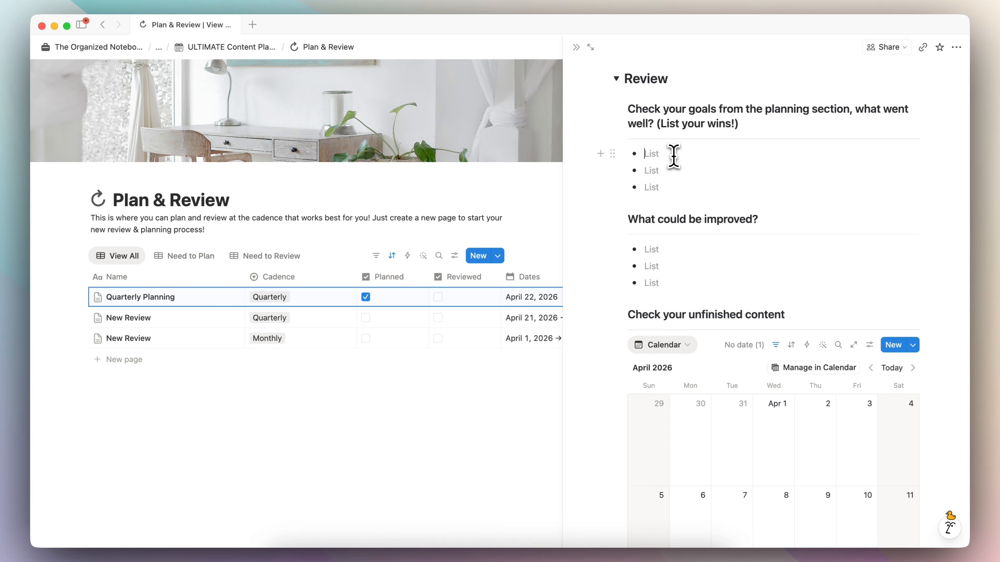
Mark Quarterly Planning as Reviewed and check the Need to Review and Need to Plan views before returning to View All.
{"action": "left_click", "coordinate": [439, 298]}
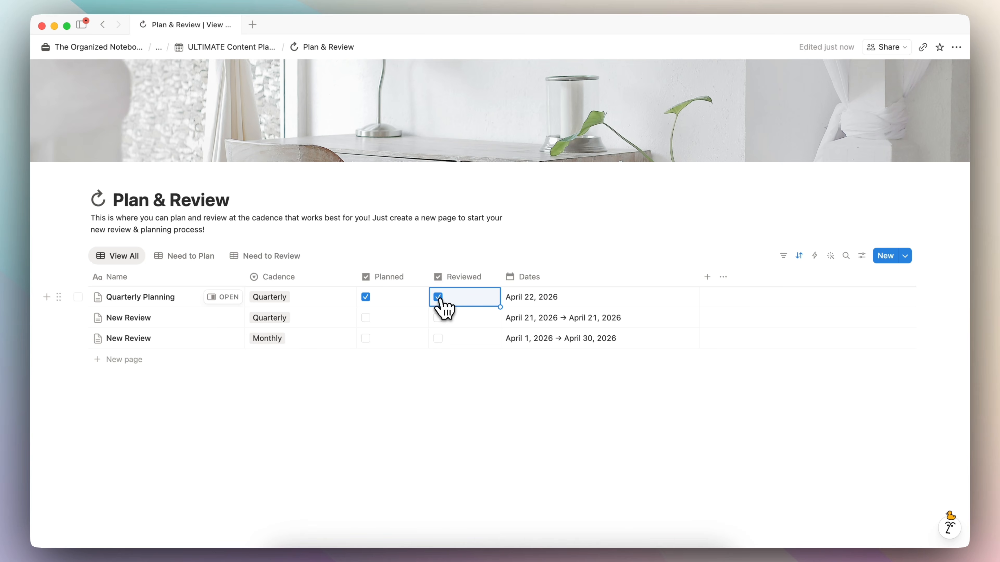
{"action": "left_click", "coordinate": [275, 256]}
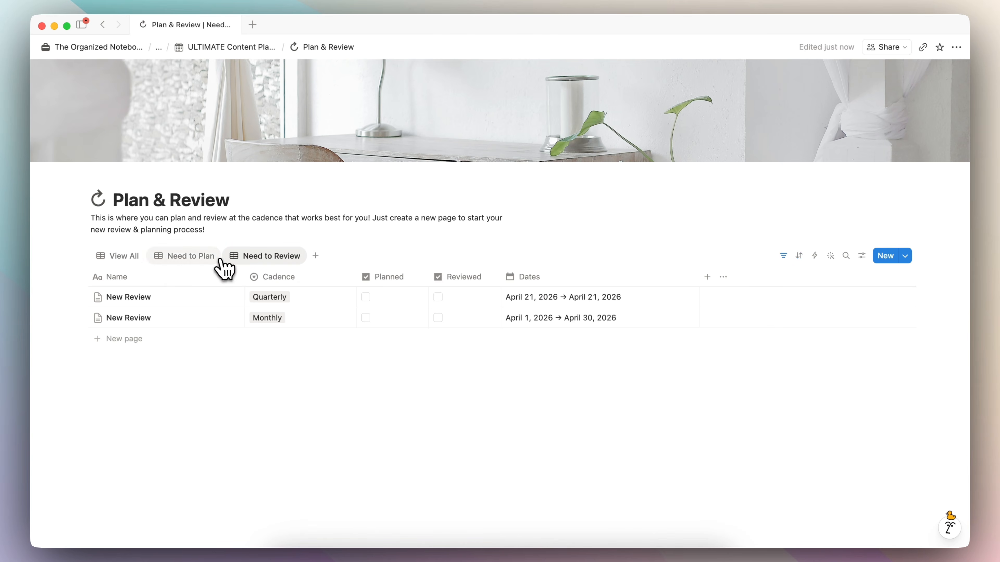
{"action": "left_click", "coordinate": [191, 258]}
{"action": "left_click", "coordinate": [257, 257]}
{"action": "left_click", "coordinate": [115, 255]}
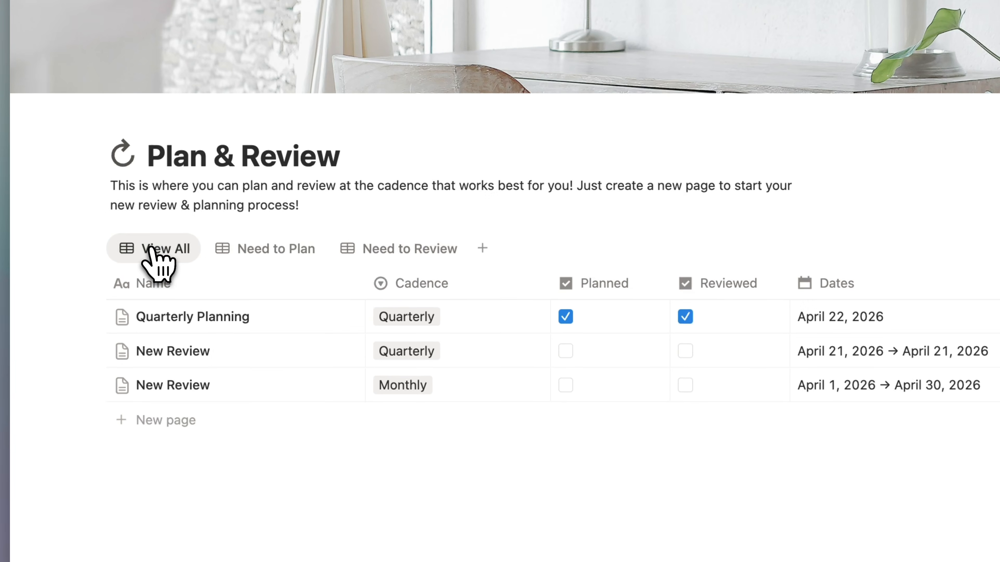
Set the Quarterly Planning entry's Dates to a range from January 1, 2026 to March 31, 2026.
{"action": "left_click", "coordinate": [869, 320]}
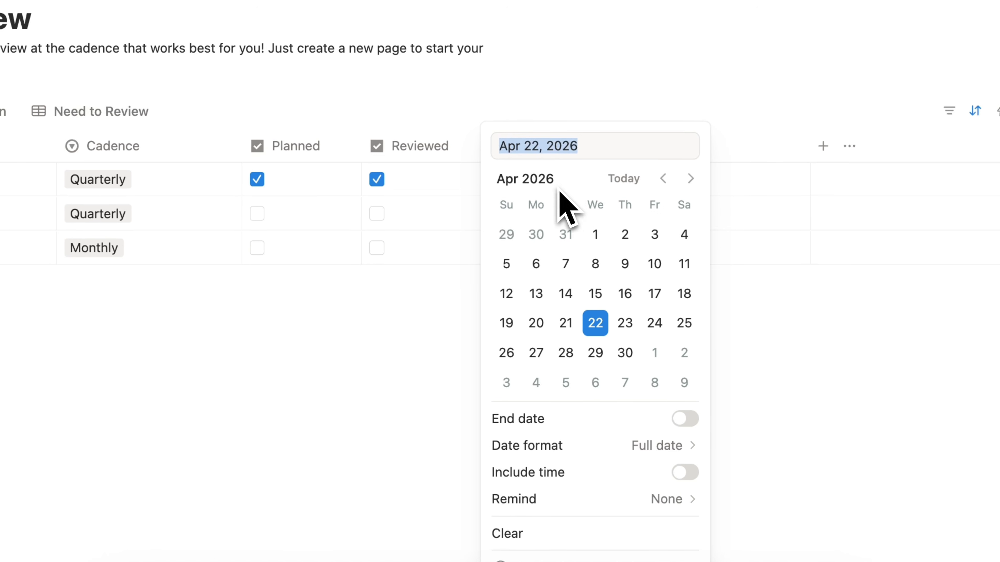
{"action": "left_click", "coordinate": [662, 179]}
{"action": "left_click", "coordinate": [664, 180]}
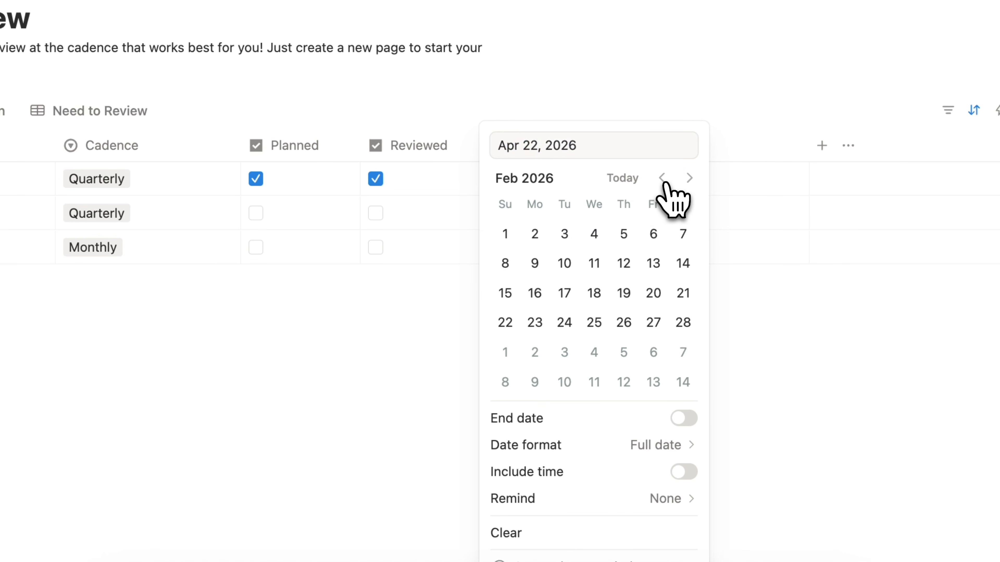
{"action": "left_click", "coordinate": [663, 179]}
{"action": "left_click", "coordinate": [627, 233]}
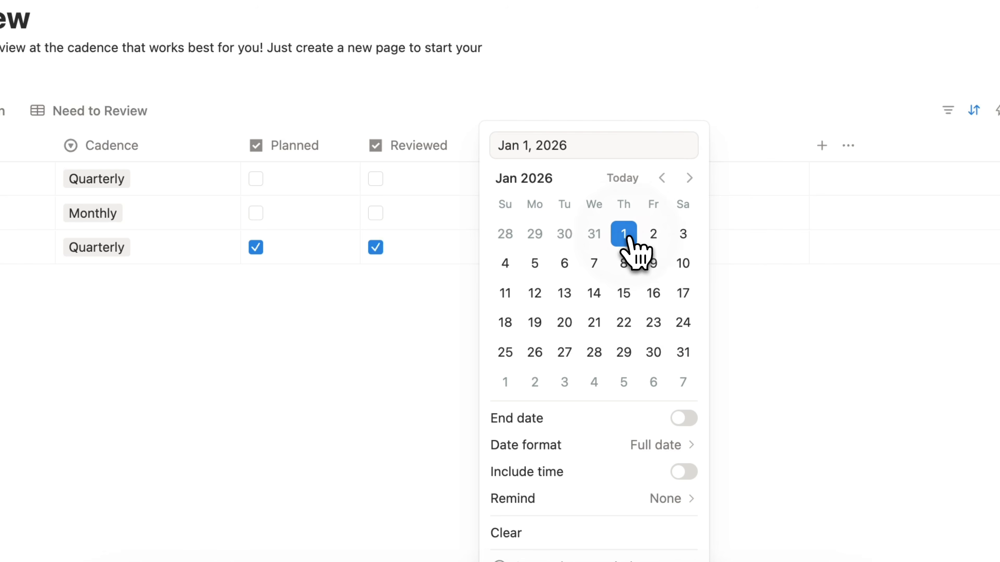
{"action": "left_click", "coordinate": [687, 419]}
{"action": "left_click", "coordinate": [645, 145]}
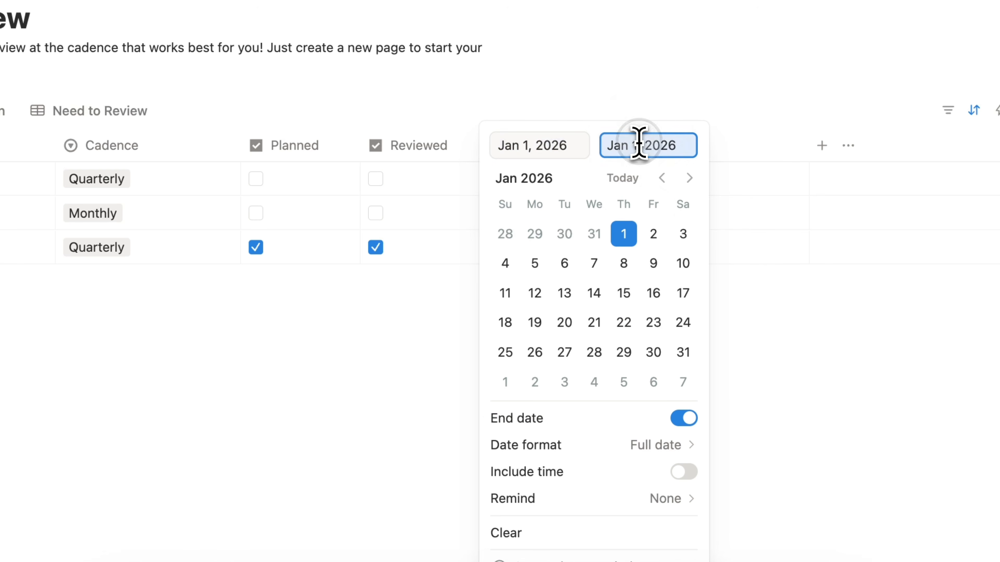
{"action": "key", "text": "BackSpace"}
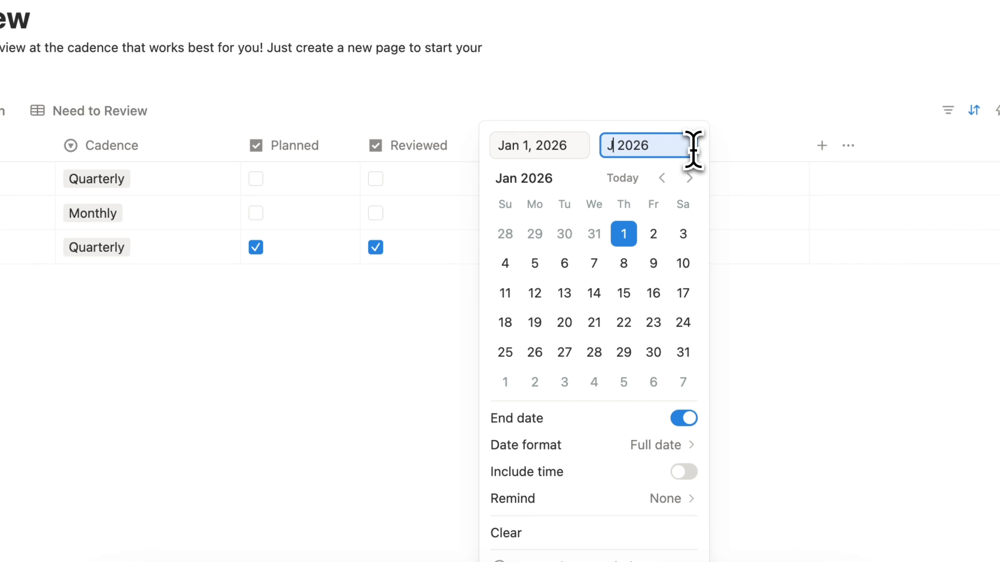
{"action": "key", "text": "BackSpace"}
{"action": "type", "text": "March 31"}
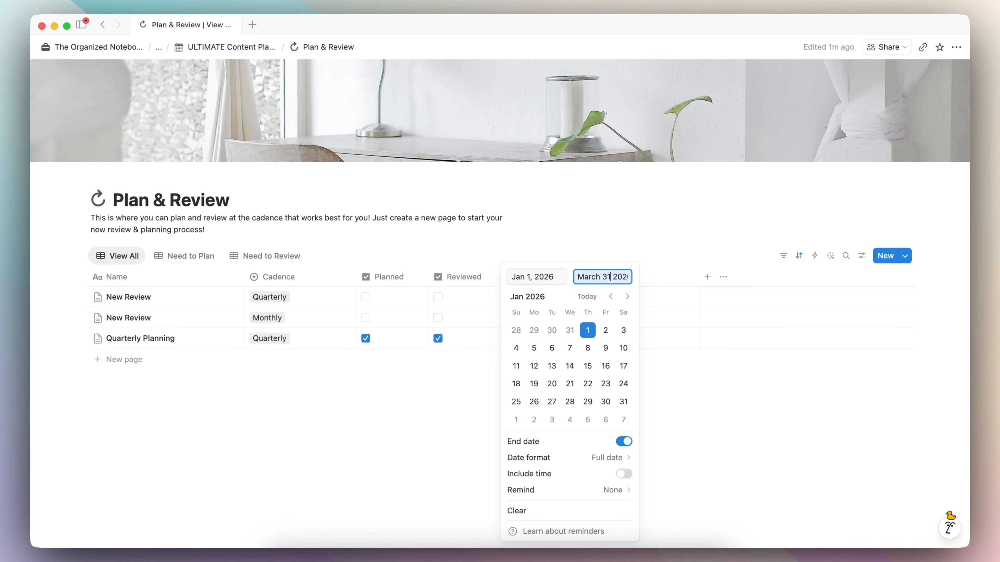
{"action": "key", "text": "Return"}
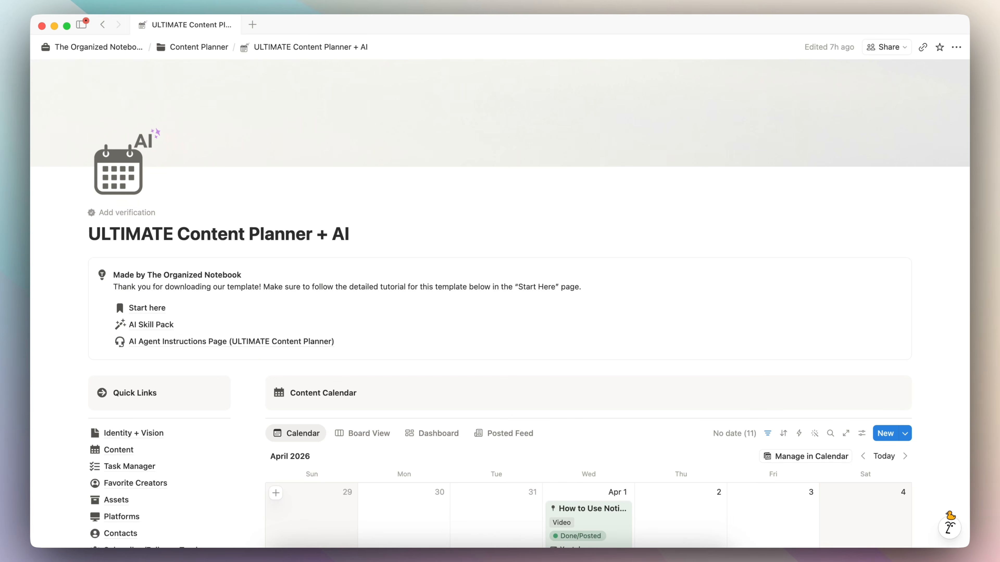
Look through the content templates available for the Content Calendar on the ULTIMATE Content Planner + AI page.
{"action": "scroll", "coordinate": [599, 241], "scroll_direction": "down", "scroll_amount": 10}
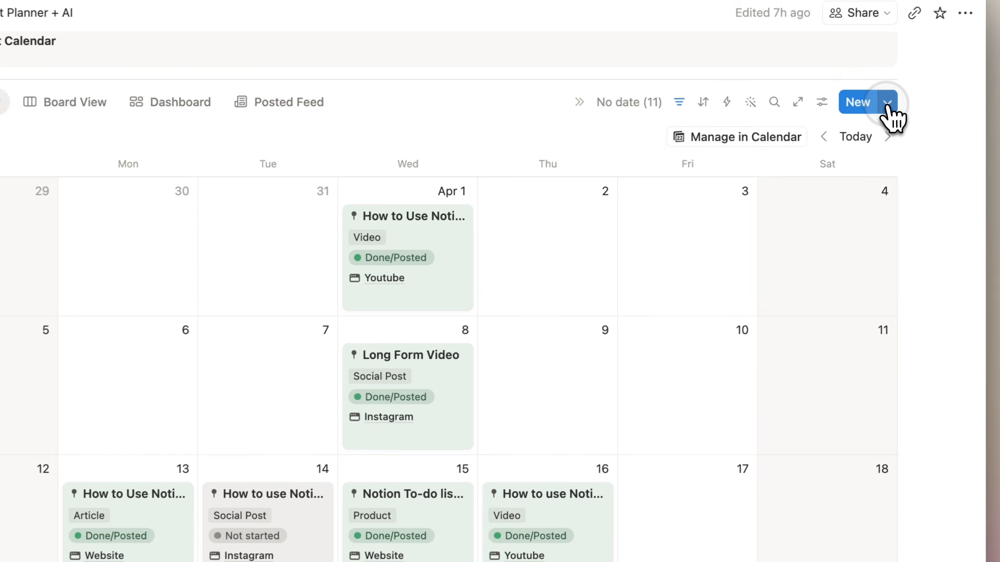
{"action": "left_click", "coordinate": [905, 107]}
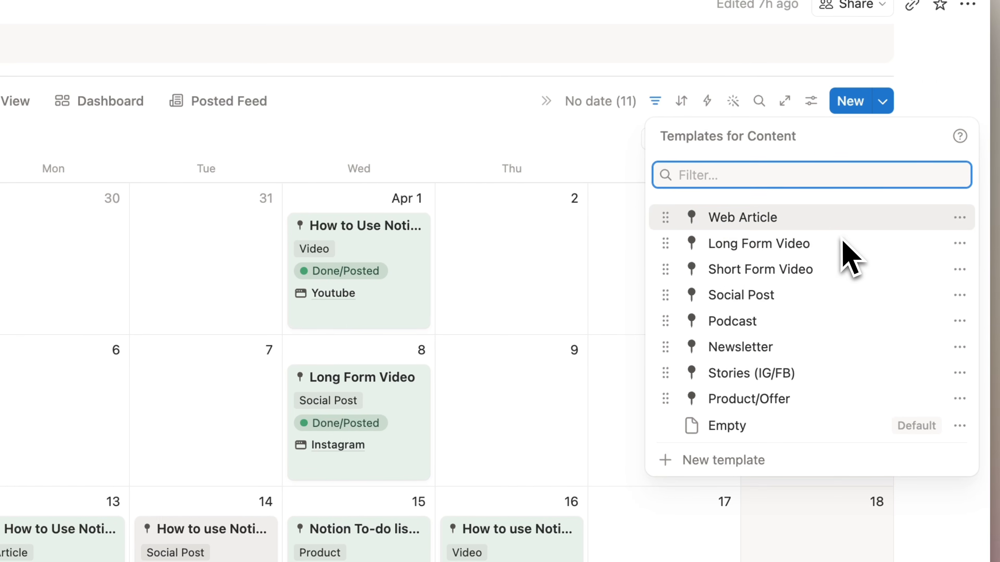
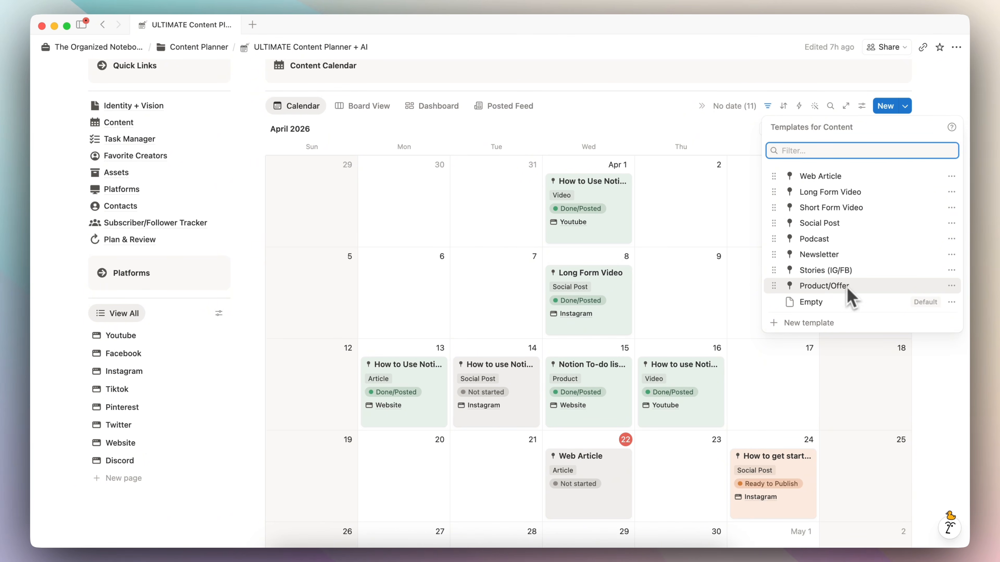
{"action": "left_click", "coordinate": [672, 143]}
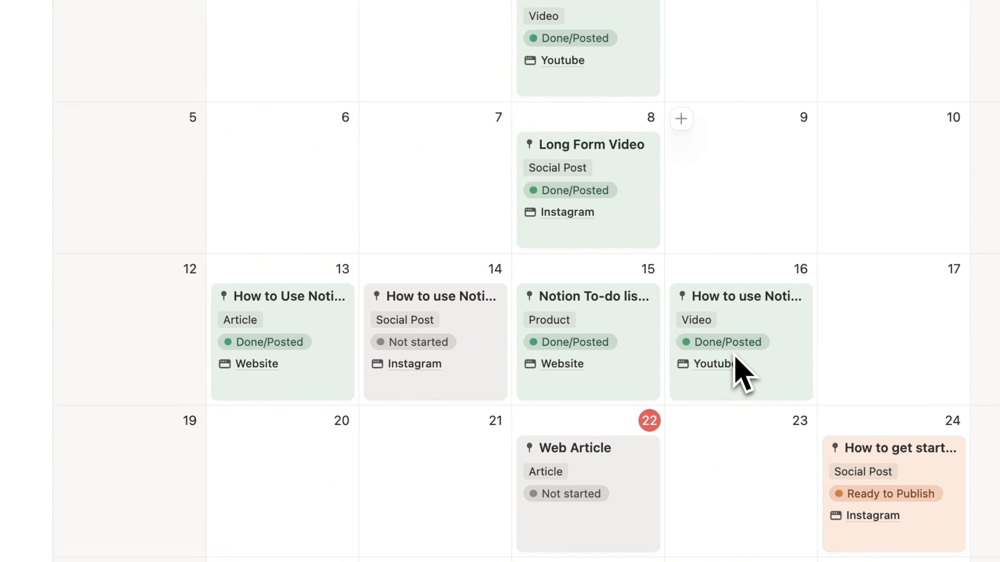
Create a calendar entry on April 23, 2026 titled Content Planning with Notion, with Format Video and Platform Youtube.
{"action": "left_click", "coordinate": [680, 422]}
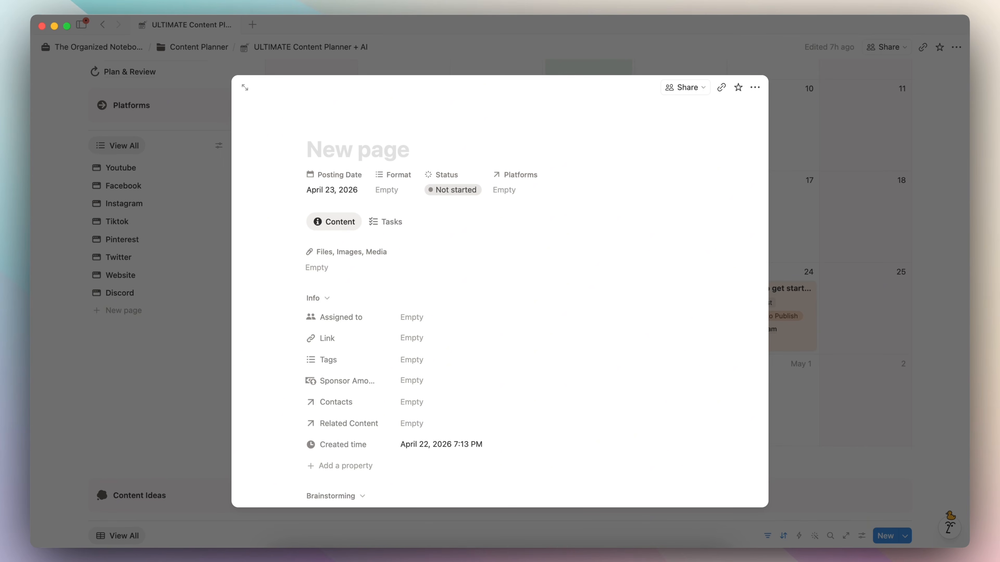
{"action": "type", "text": "Content Planning with Notion"}
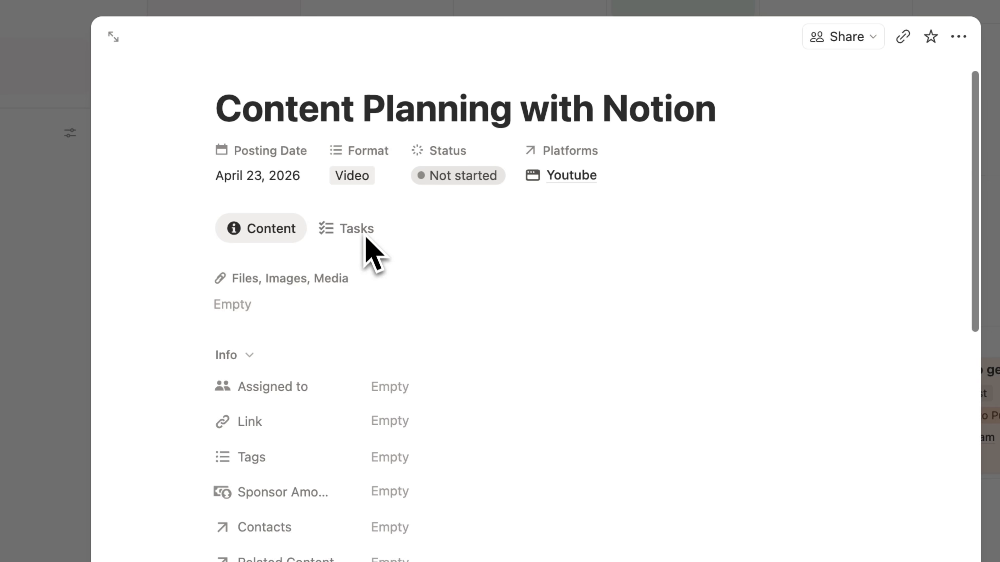
Review the new entry's properties and apply the Long Form Video template to it.
{"action": "scroll", "coordinate": [400, 232], "scroll_direction": "down", "scroll_amount": 5}
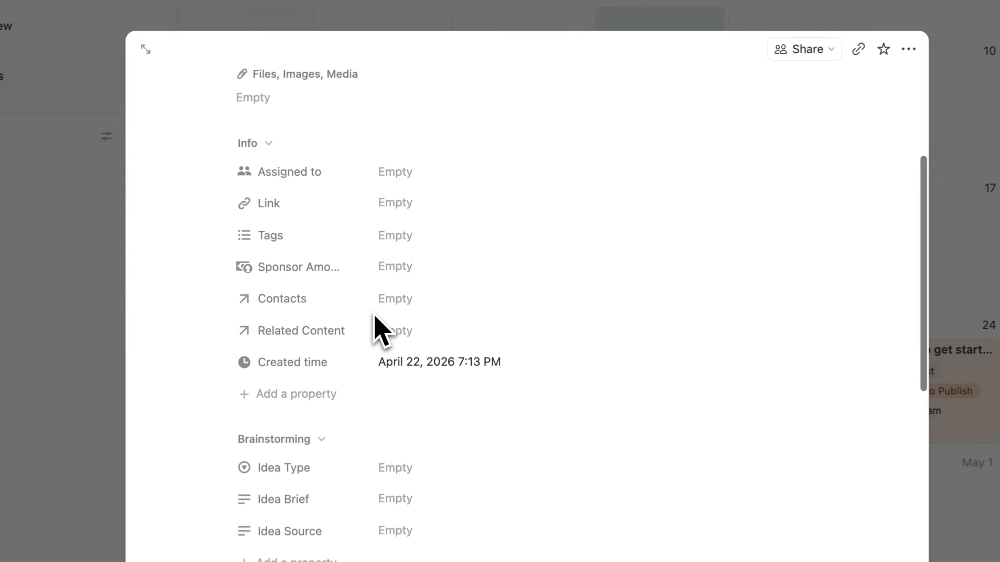
{"action": "scroll", "coordinate": [451, 252], "scroll_direction": "down", "scroll_amount": 10}
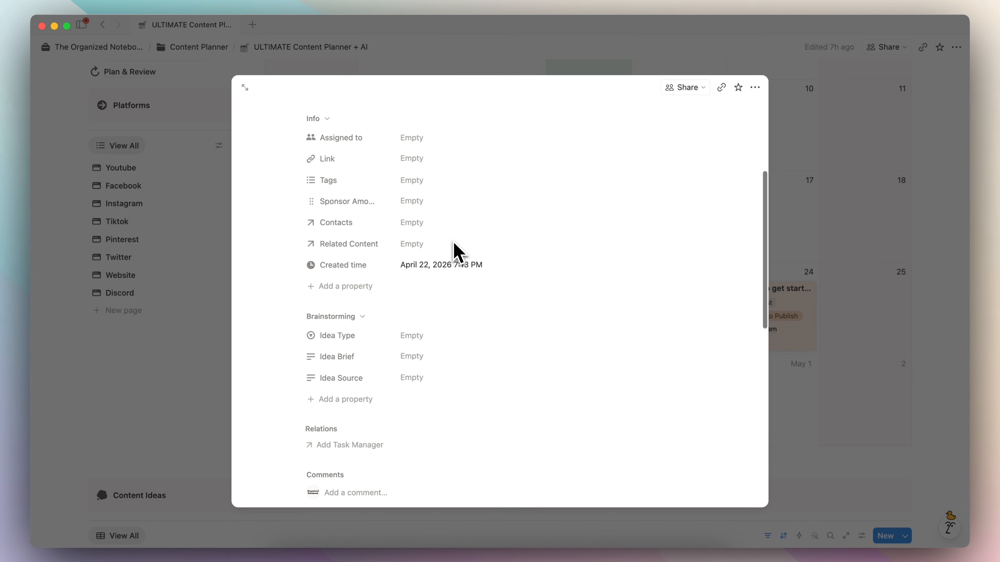
{"action": "scroll", "coordinate": [458, 253], "scroll_direction": "down", "scroll_amount": 3}
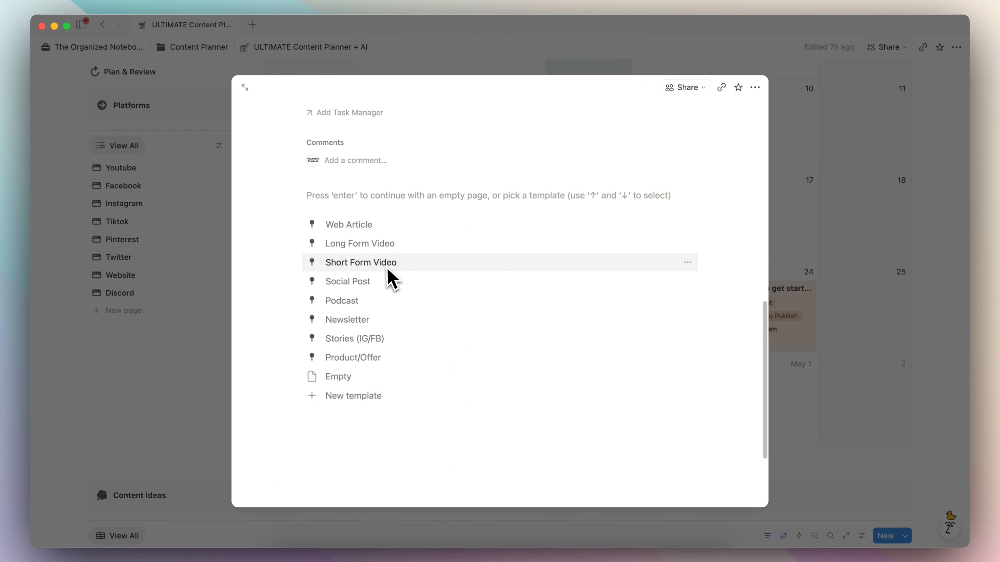
{"action": "left_click", "coordinate": [352, 244]}
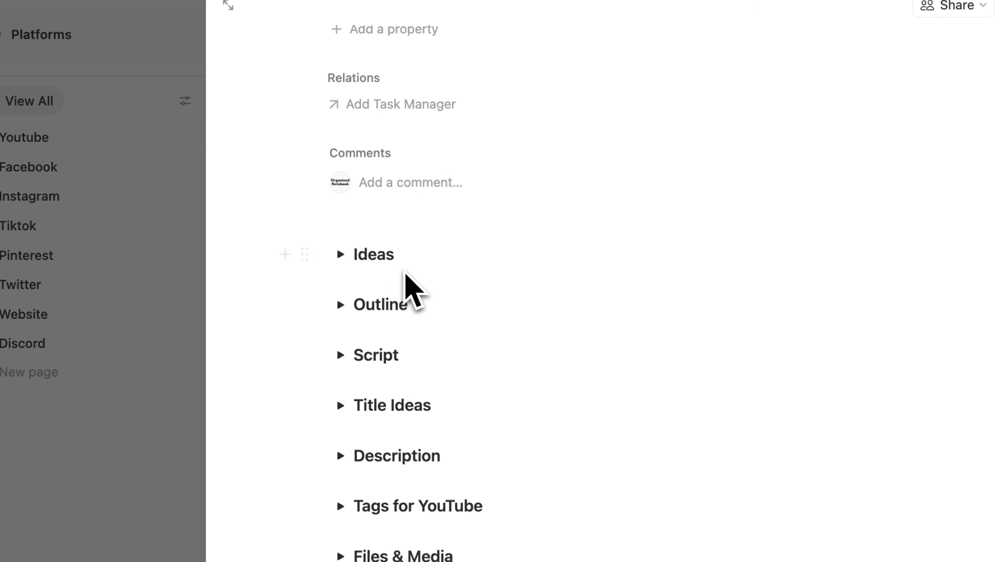
Add "how to use notion for content planning video tutorial" under Ideas and generate an AI outline in the Outline section.
{"action": "left_click", "coordinate": [341, 255]}
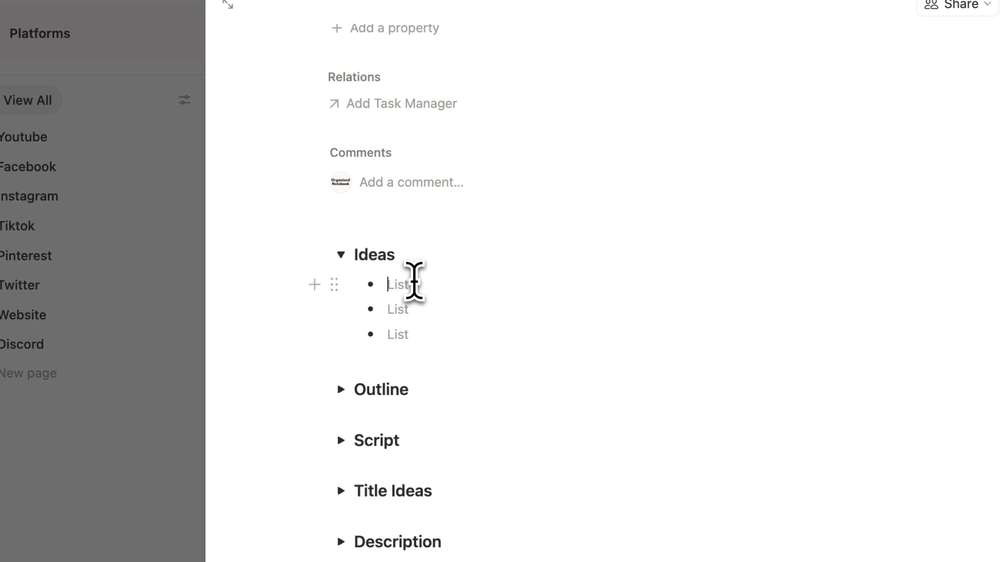
{"action": "type", "text": "how to use notion for content planning video tutorial"}
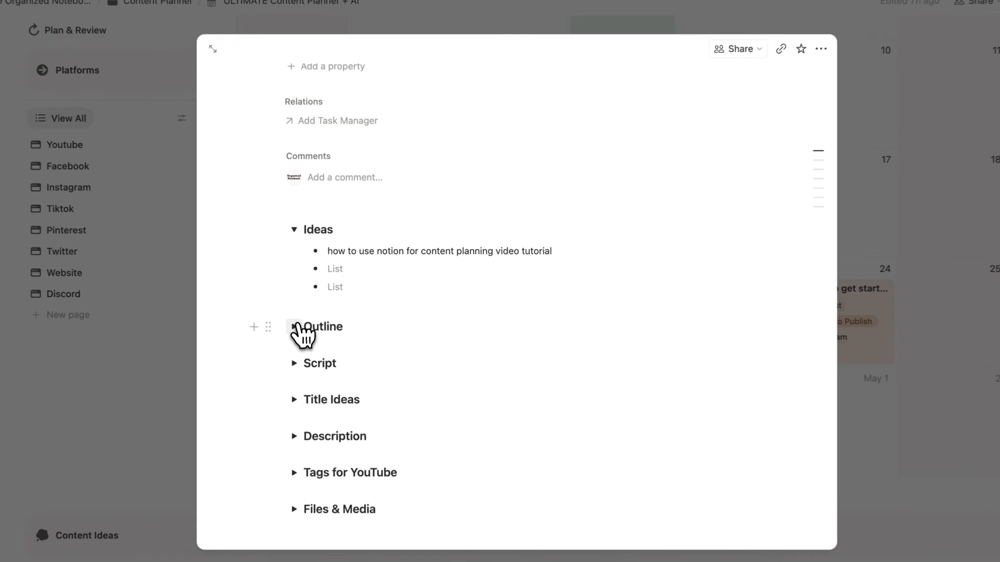
{"action": "left_click", "coordinate": [341, 389]}
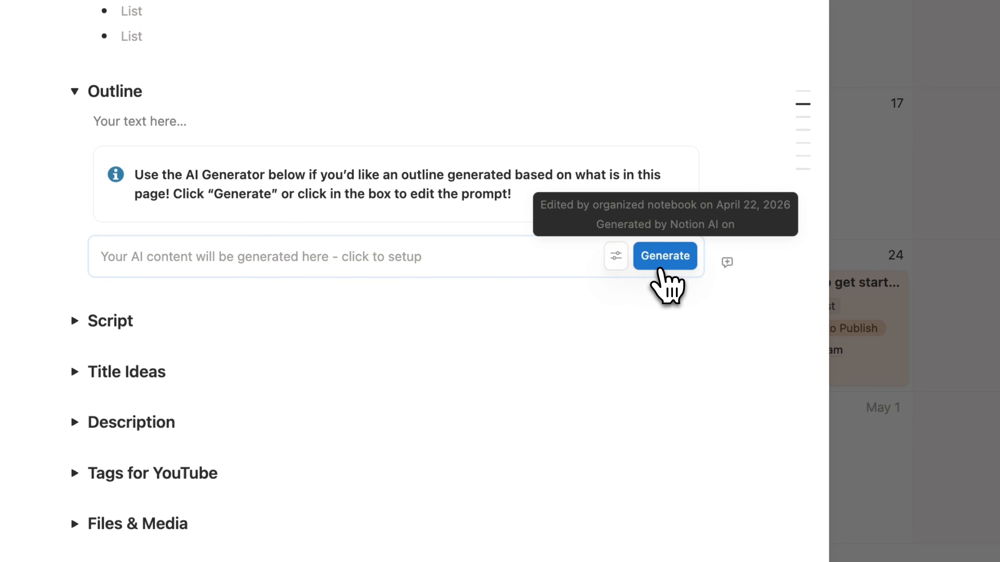
{"action": "left_click", "coordinate": [674, 266]}
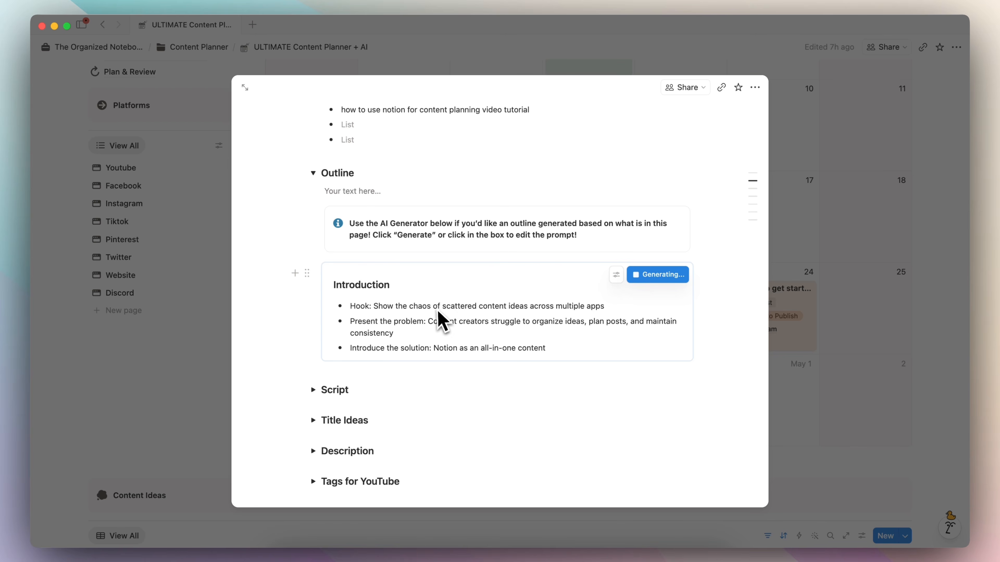
Copy the entire AI-generated outline, from Introduction through Conclusion, into the text placeholder at the start of the Outline section.
{"action": "scroll", "coordinate": [418, 313], "scroll_direction": "down", "scroll_amount": 5}
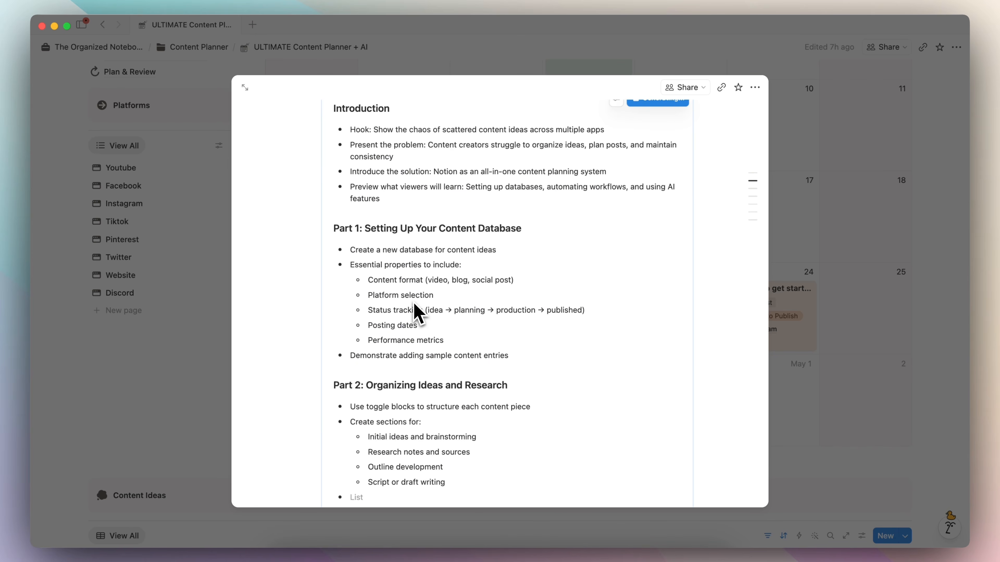
{"action": "scroll", "coordinate": [417, 313], "scroll_direction": "down", "scroll_amount": 6}
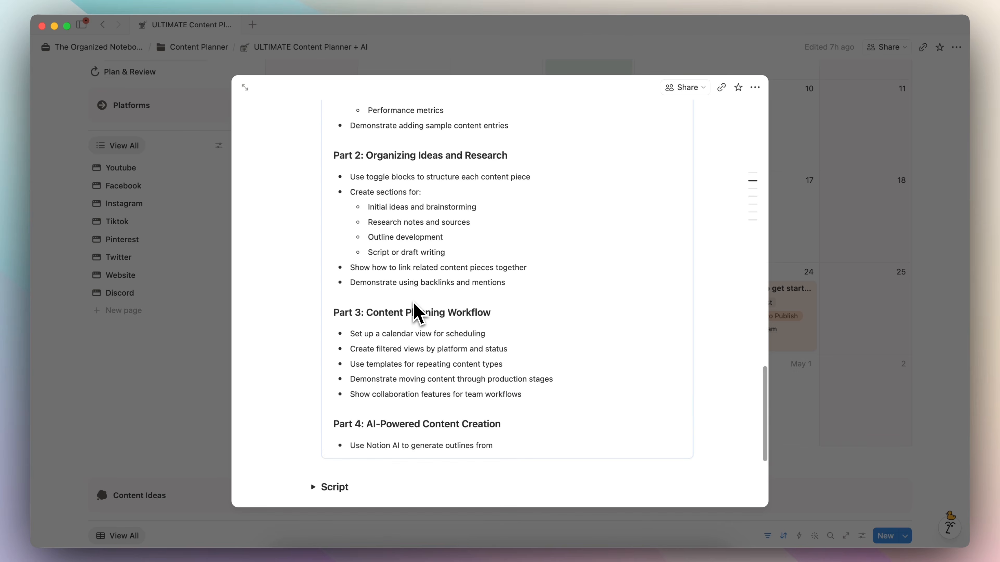
{"action": "scroll", "coordinate": [476, 377], "scroll_direction": "down", "scroll_amount": 7}
{"action": "scroll", "coordinate": [421, 309], "scroll_direction": "down", "scroll_amount": 5}
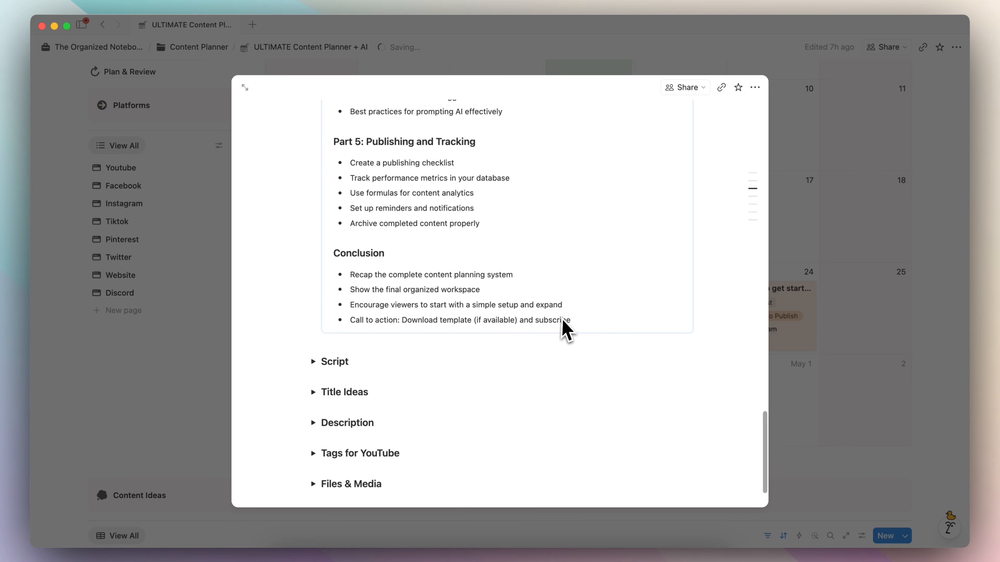
{"action": "left_click_drag", "start_coordinate": [562, 320], "coordinate": [335, 235]}
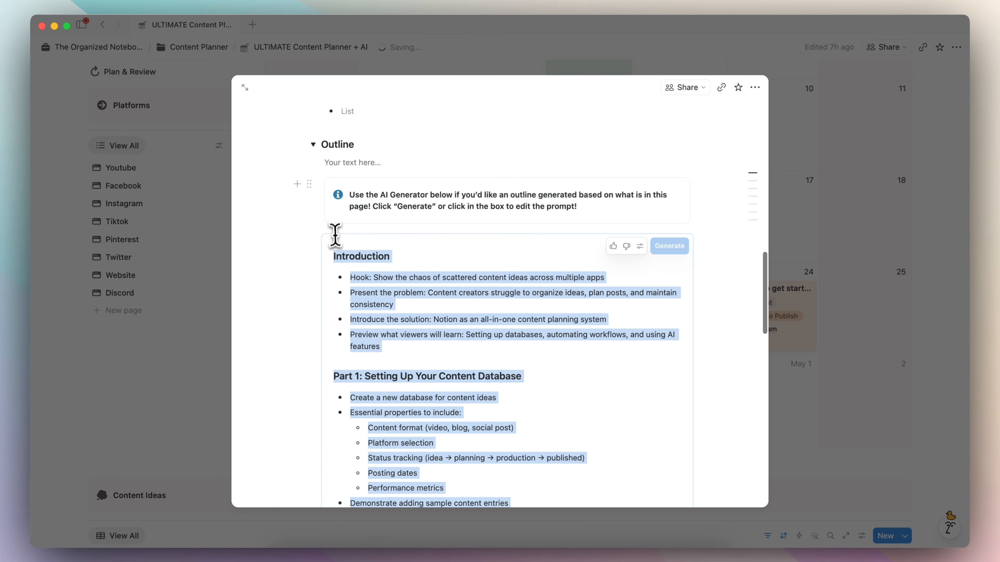
{"action": "left_click_drag", "start_coordinate": [387, 166], "coordinate": [322, 167]}
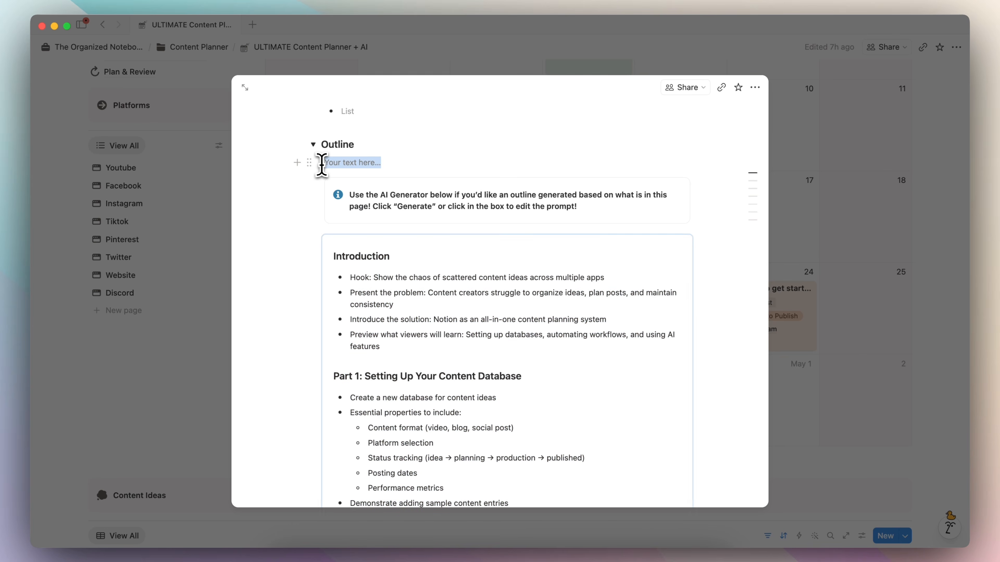
{"action": "key", "text": "super+v"}
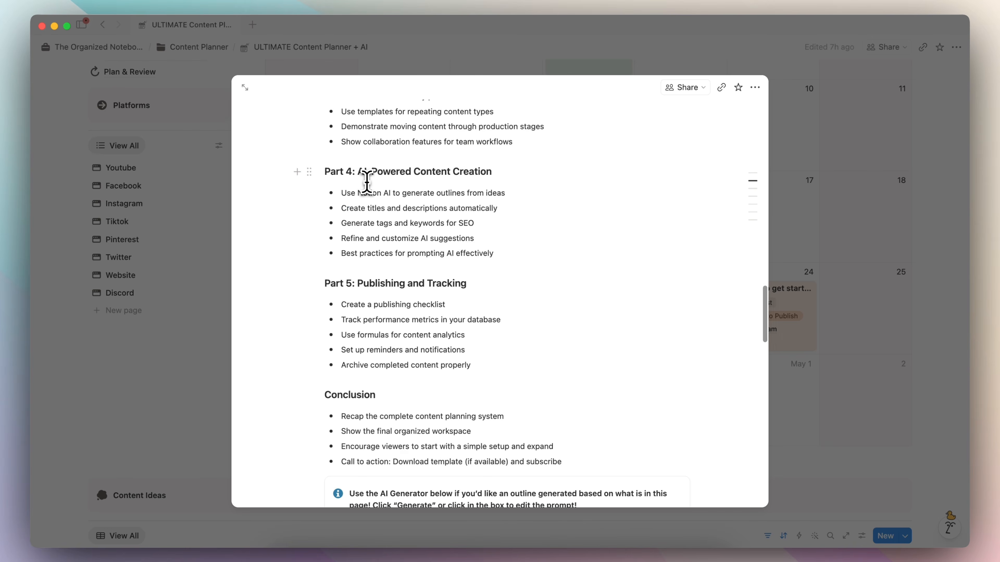
Review the pasted outline and open the prompt settings of the AI block in the Outline section.
{"action": "scroll", "coordinate": [366, 178], "scroll_direction": "up", "scroll_amount": 10}
{"action": "scroll", "coordinate": [367, 183], "scroll_direction": "up", "scroll_amount": 10}
{"action": "scroll", "coordinate": [334, 185], "scroll_direction": "down", "scroll_amount": 20}
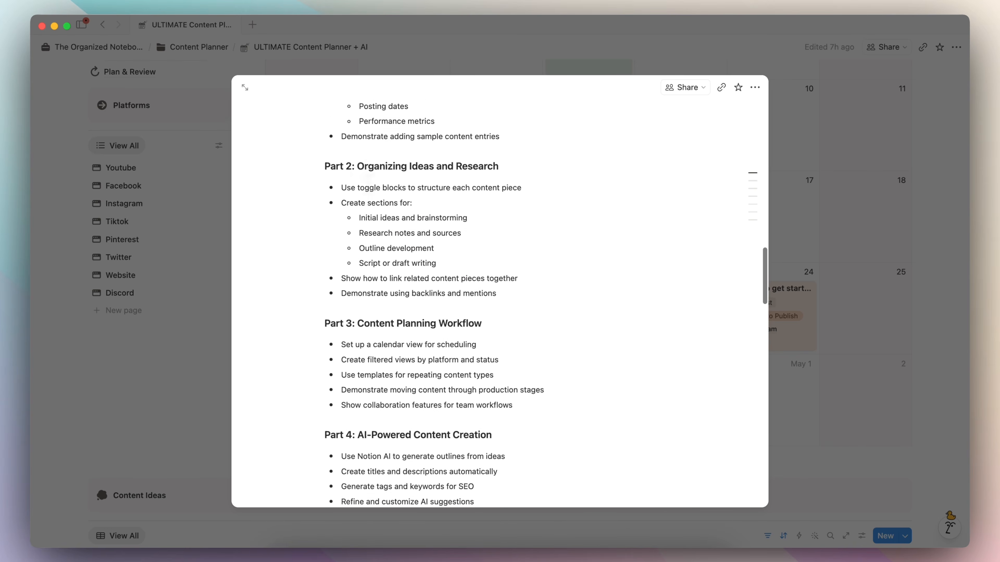
{"action": "scroll", "coordinate": [472, 228], "scroll_direction": "down", "scroll_amount": 5}
{"action": "scroll", "coordinate": [472, 228], "scroll_direction": "up", "scroll_amount": 3}
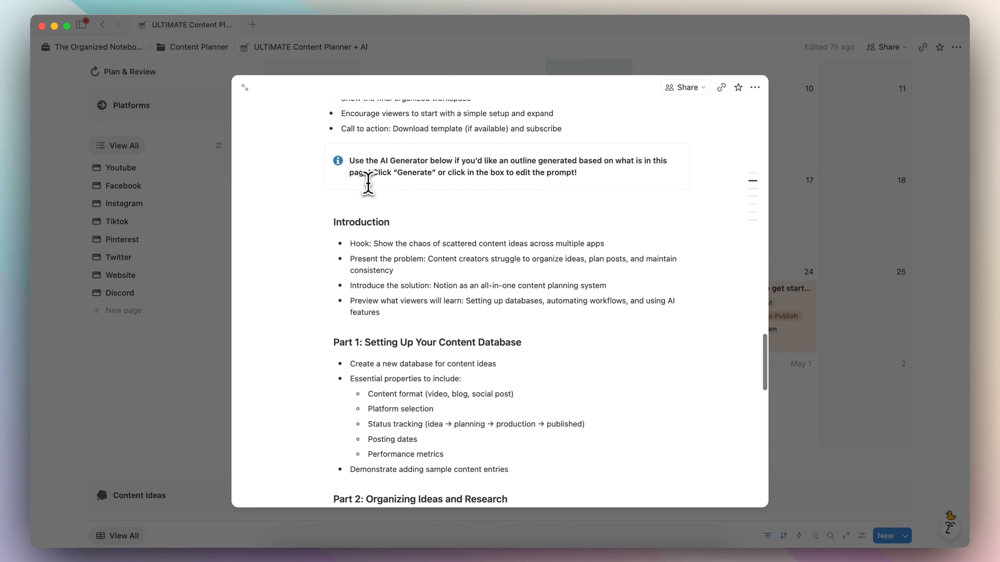
{"action": "mouse_move", "coordinate": [473, 235]}
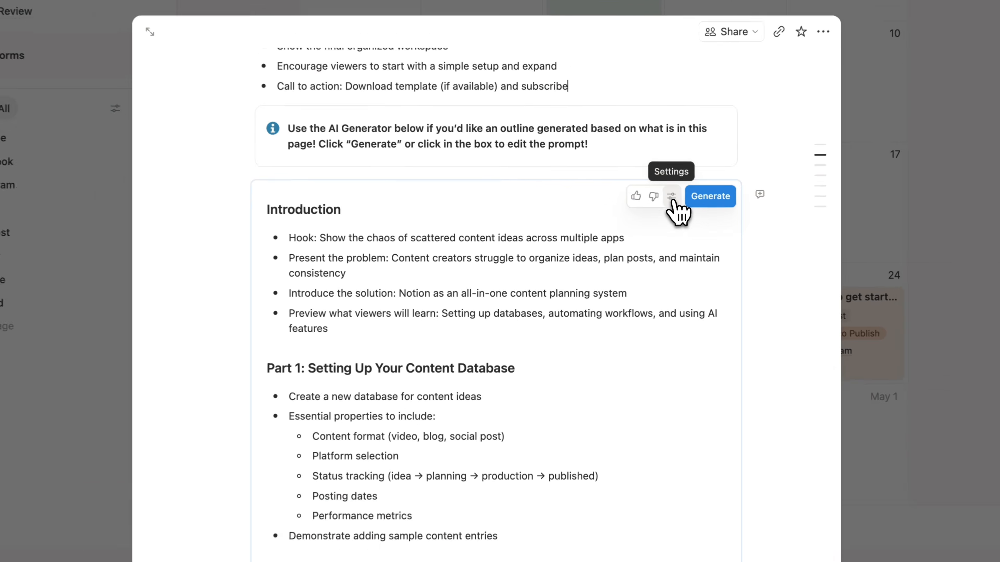
{"action": "left_click", "coordinate": [639, 212]}
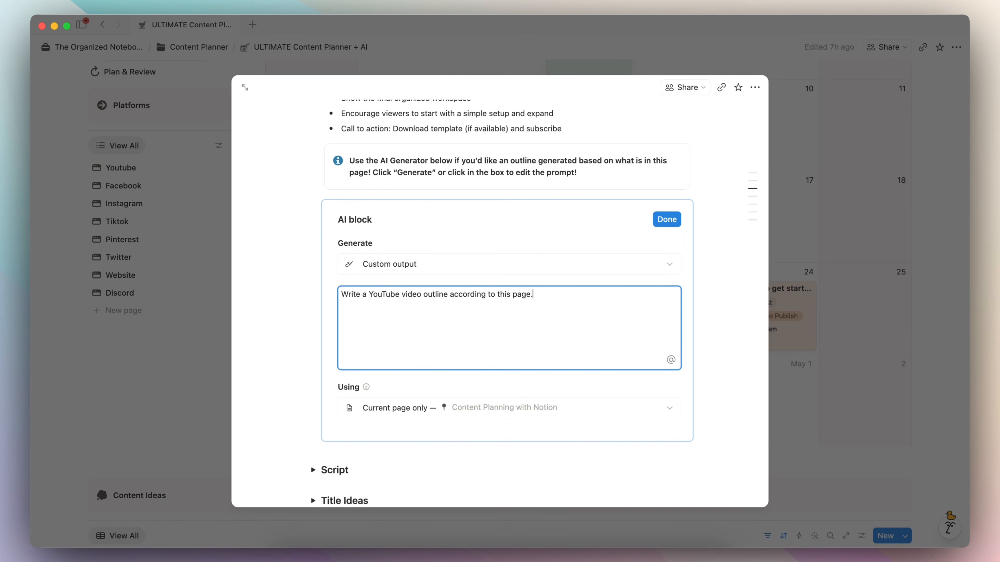
Expand the Script section, check its AI prompt, and generate and look over the YouTube video script.
{"action": "scroll", "coordinate": [391, 326], "scroll_direction": "down", "scroll_amount": 5}
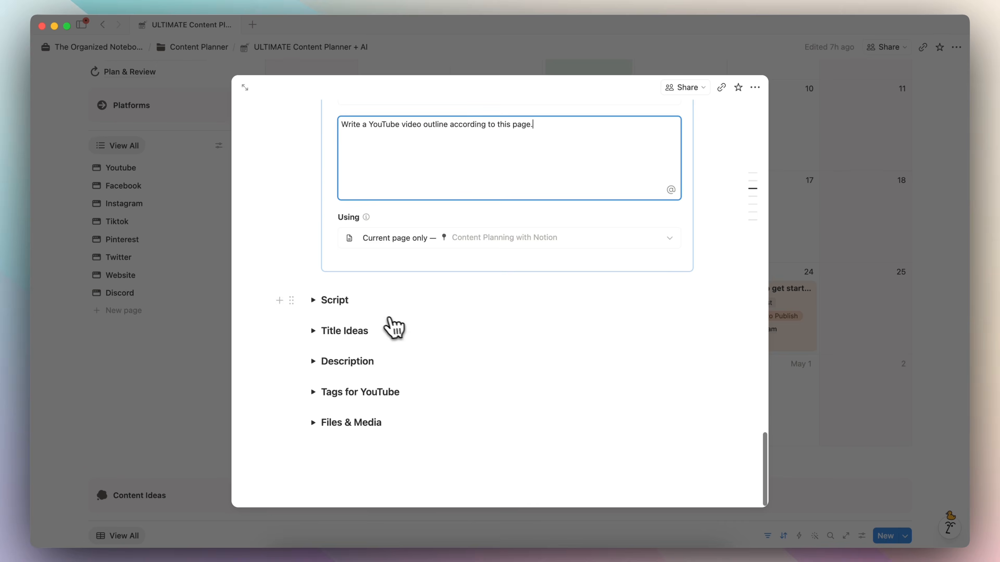
{"action": "left_click", "coordinate": [310, 297]}
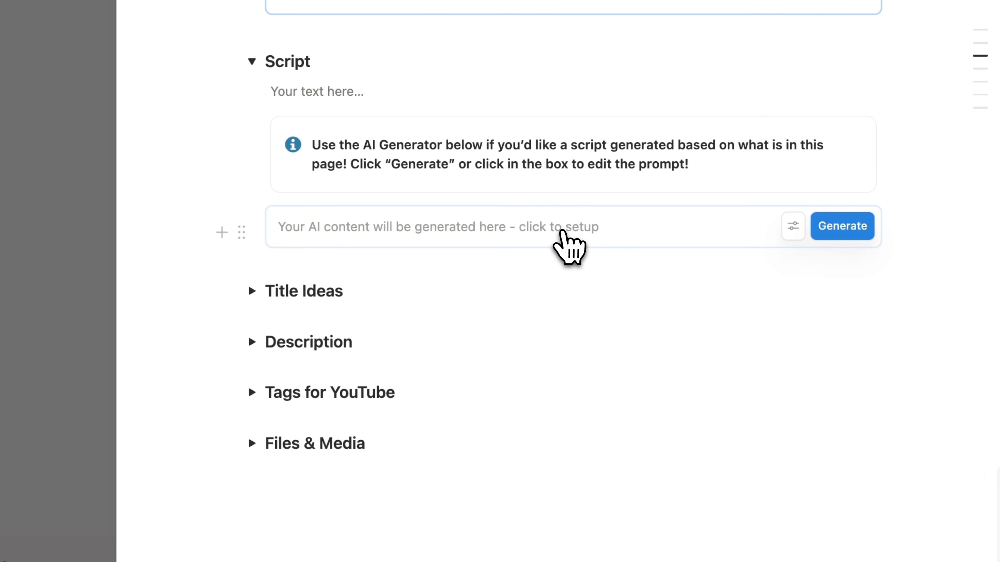
{"action": "left_click", "coordinate": [564, 231]}
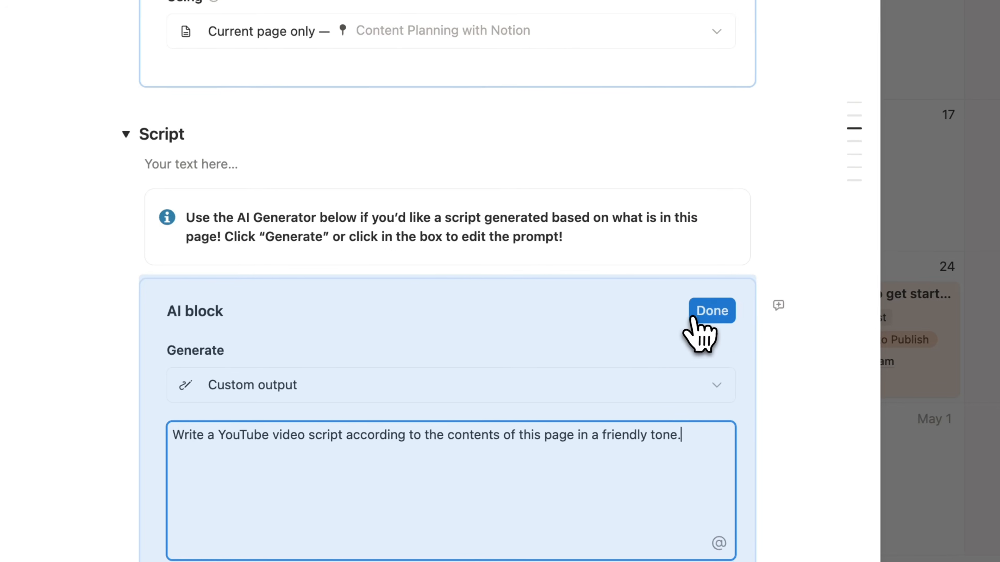
{"action": "left_click", "coordinate": [838, 238]}
{"action": "left_click", "coordinate": [717, 321]}
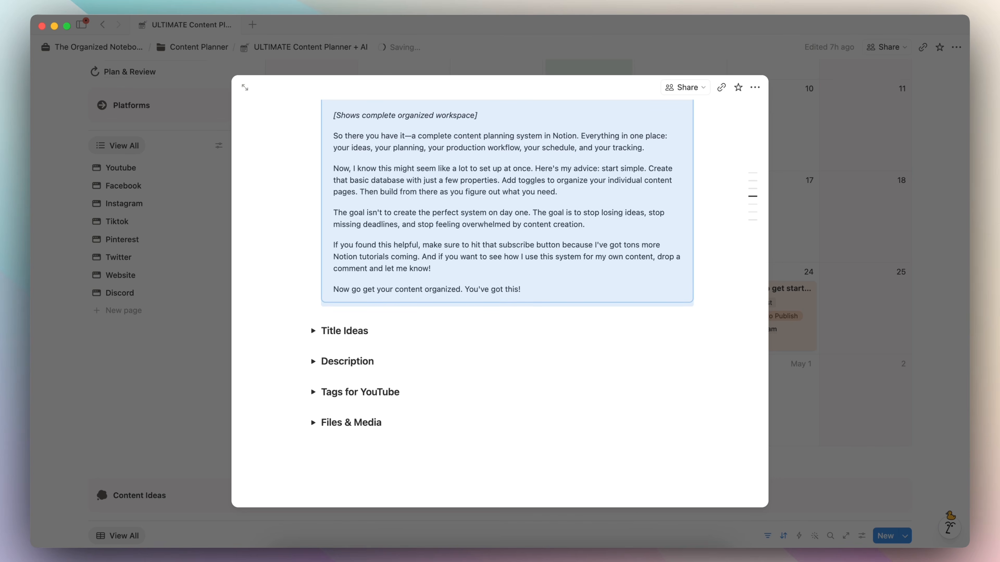
{"action": "scroll", "coordinate": [507, 304], "scroll_direction": "up", "scroll_amount": 20}
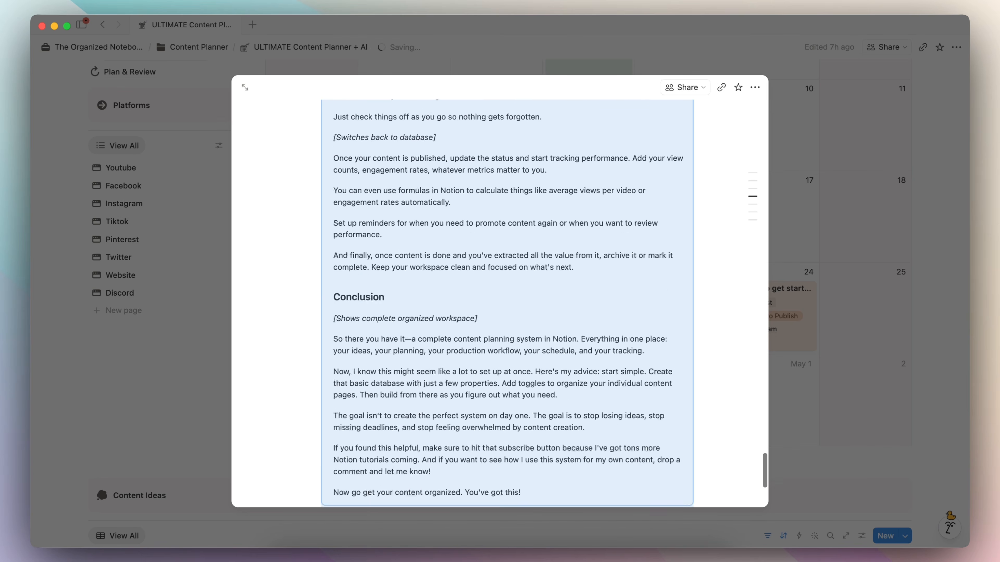
{"action": "scroll", "coordinate": [507, 304], "scroll_direction": "down", "scroll_amount": 20}
{"action": "scroll", "coordinate": [521, 334], "scroll_direction": "down", "scroll_amount": 1}
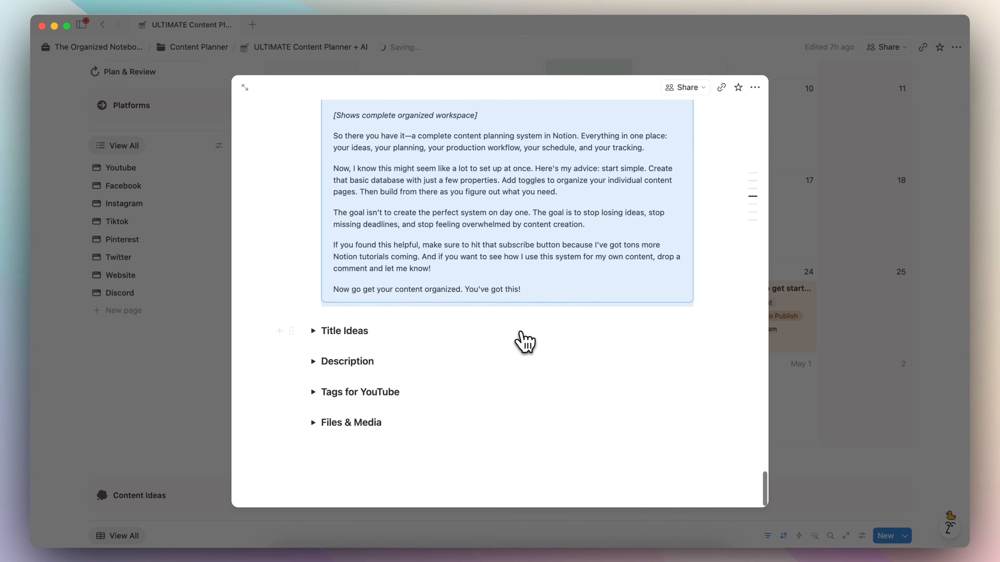
Expand the Title Ideas and Description sections and generate AI content in both.
{"action": "left_click", "coordinate": [313, 331]}
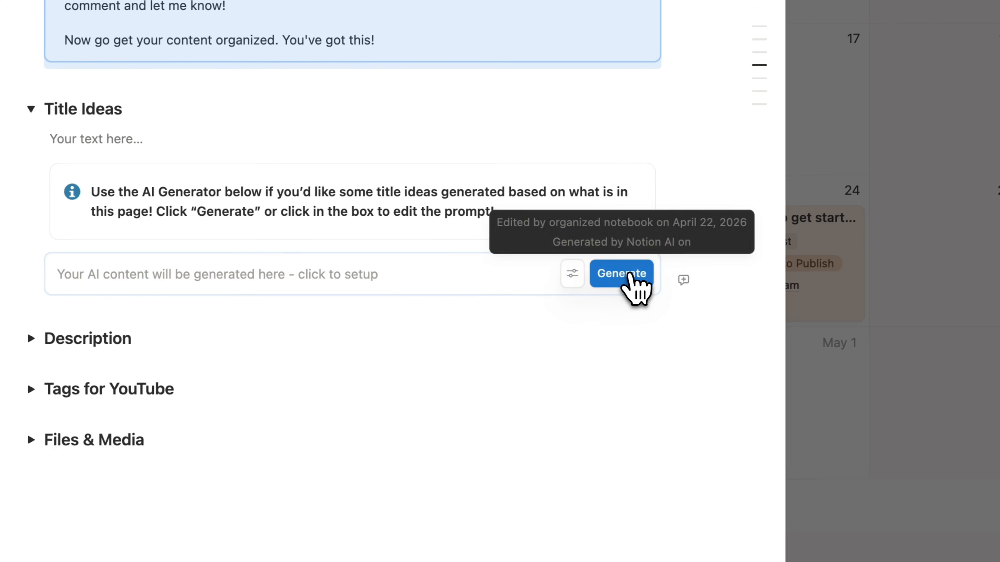
{"action": "left_click", "coordinate": [631, 274]}
{"action": "scroll", "coordinate": [276, 275], "scroll_direction": "down", "scroll_amount": 2}
{"action": "left_click", "coordinate": [91, 339]}
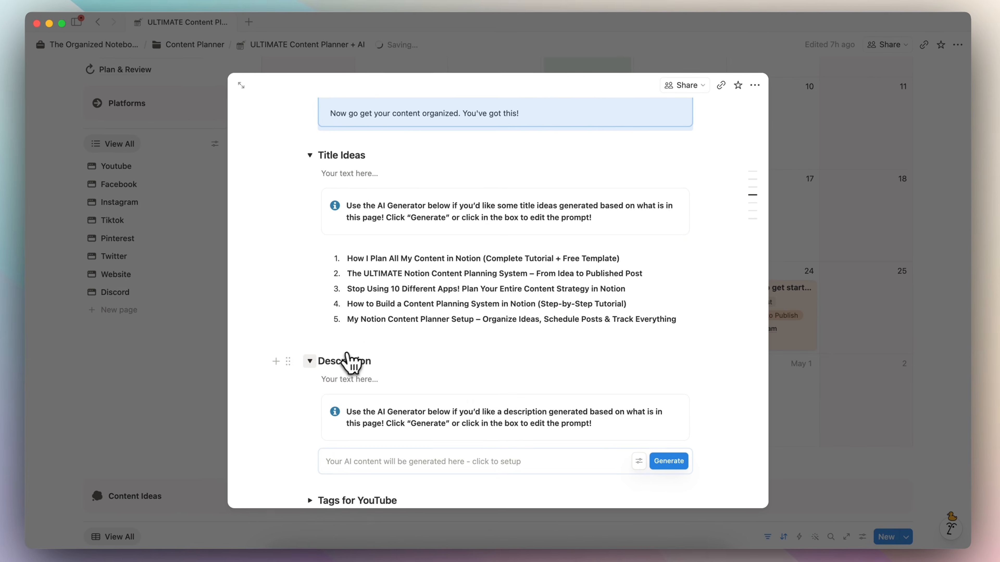
{"action": "scroll", "coordinate": [94, 347], "scroll_direction": "down", "scroll_amount": 3}
{"action": "left_click", "coordinate": [670, 353]}
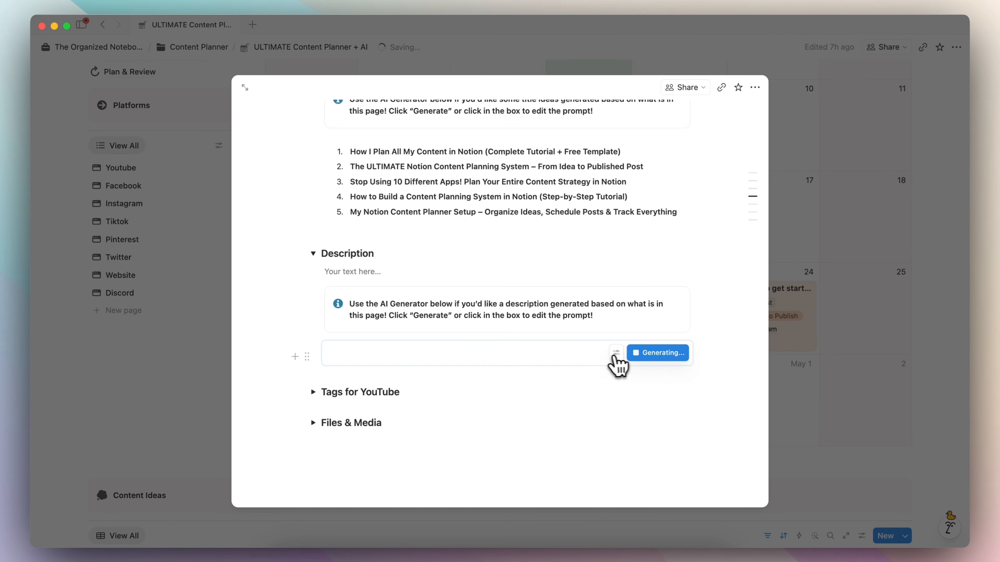
Expand the Tags for YouTube section and generate AI tags based on the page.
{"action": "left_click", "coordinate": [313, 424]}
{"action": "scroll", "coordinate": [377, 418], "scroll_direction": "down", "scroll_amount": 4}
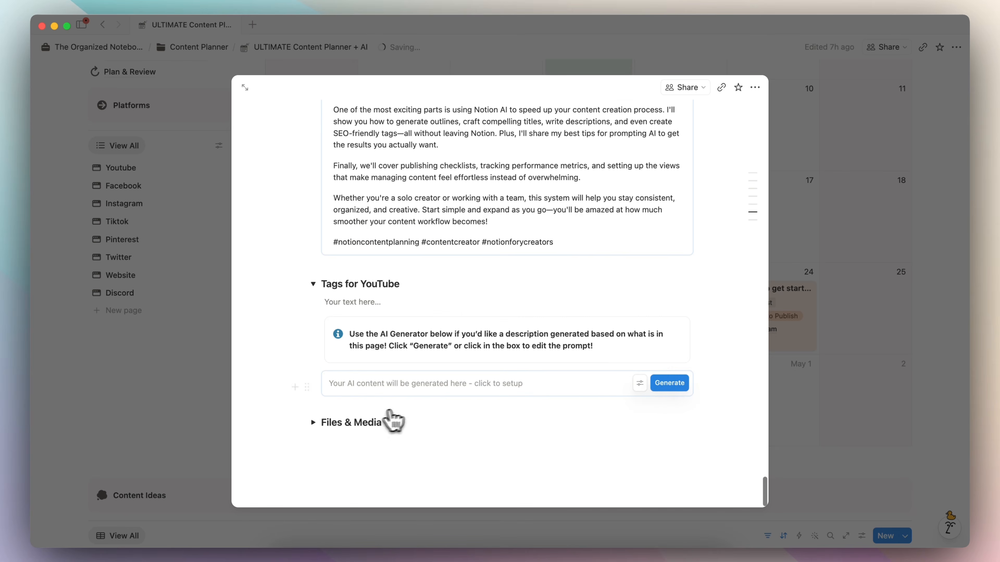
{"action": "left_click", "coordinate": [672, 388]}
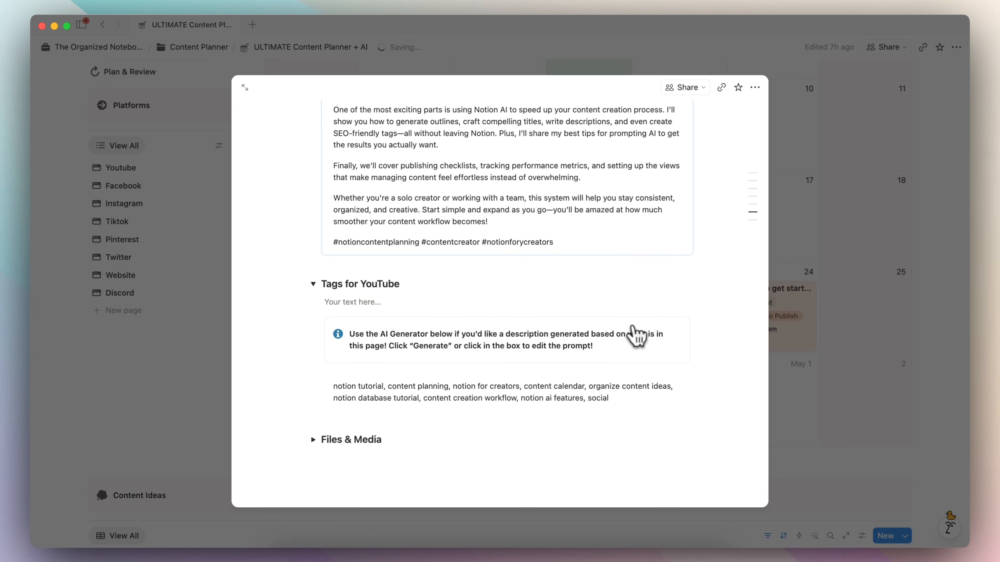
{"action": "scroll", "coordinate": [467, 426], "scroll_direction": "down", "scroll_amount": 3}
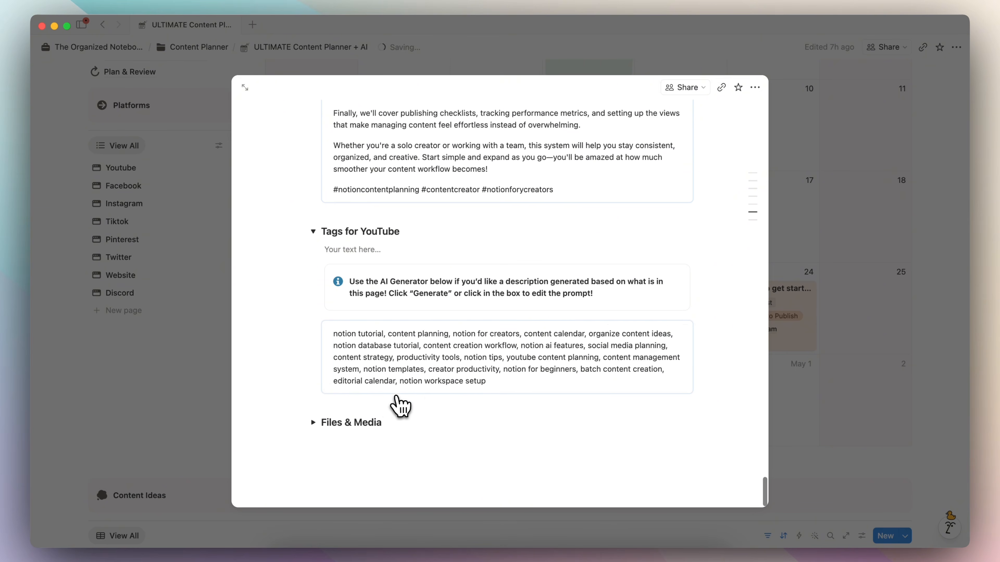
Return to the Content Calendar and check its list of content templates.
{"action": "scroll", "coordinate": [862, 233], "scroll_direction": "up", "scroll_amount": 3}
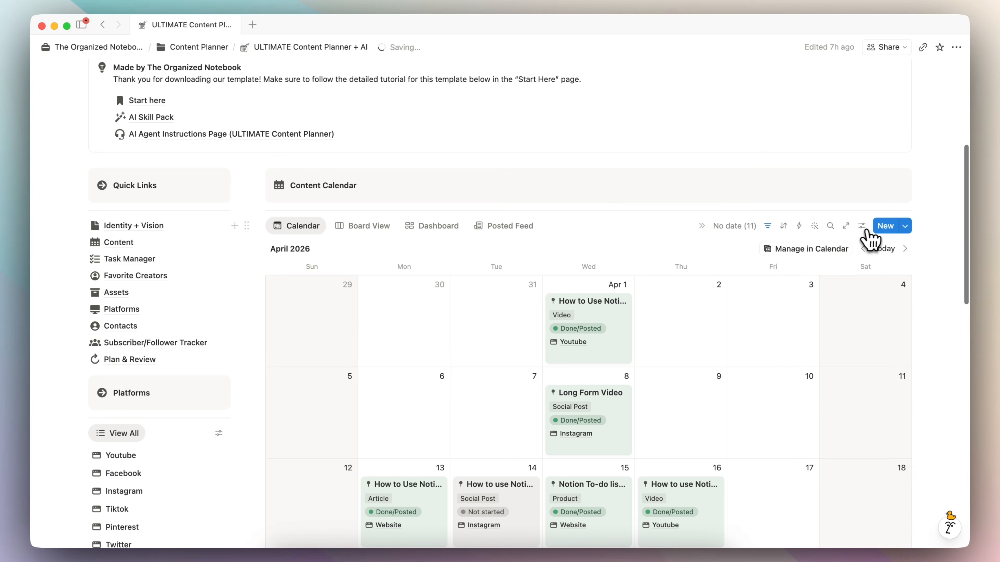
{"action": "left_click", "coordinate": [905, 226]}
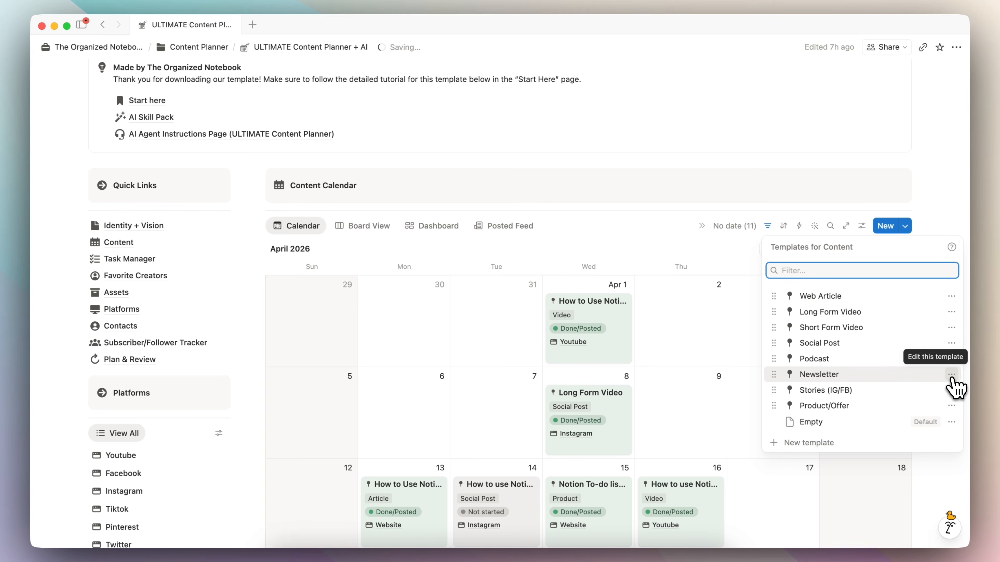
{"action": "left_click", "coordinate": [714, 418]}
Create a calendar entry on April 28, 2026 titled "Content Planning withN" and apply the Web Article template to it.
{"action": "scroll", "coordinate": [705, 415], "scroll_direction": "down", "scroll_amount": 10}
{"action": "scroll", "coordinate": [701, 413], "scroll_direction": "up", "scroll_amount": 1}
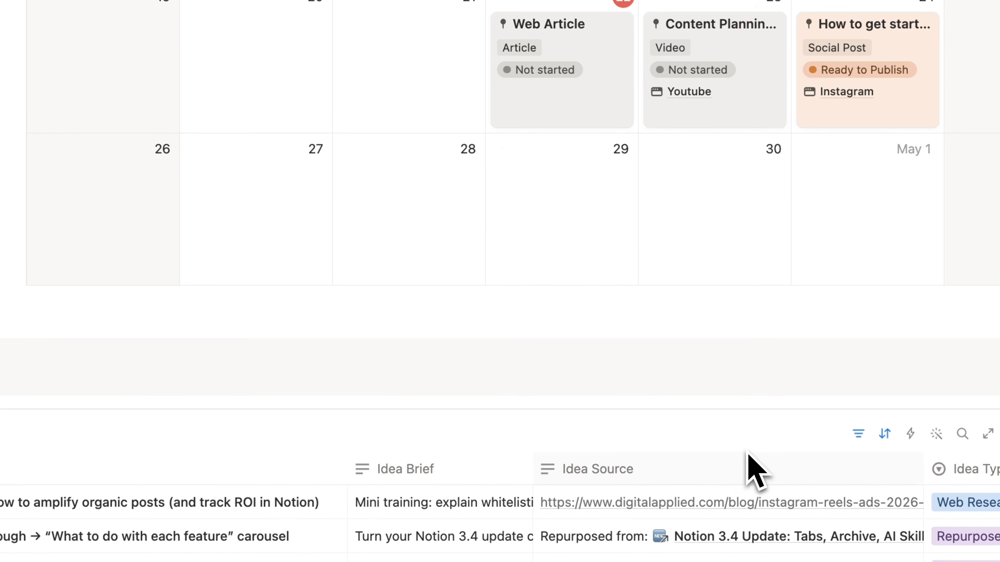
{"action": "left_click", "coordinate": [346, 153]}
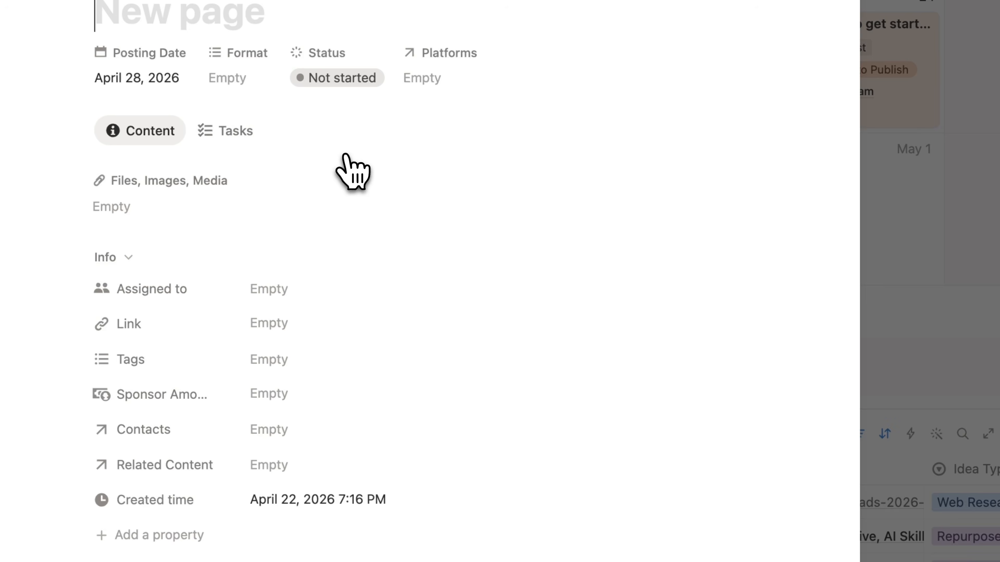
{"action": "type", "text": "Conte"}
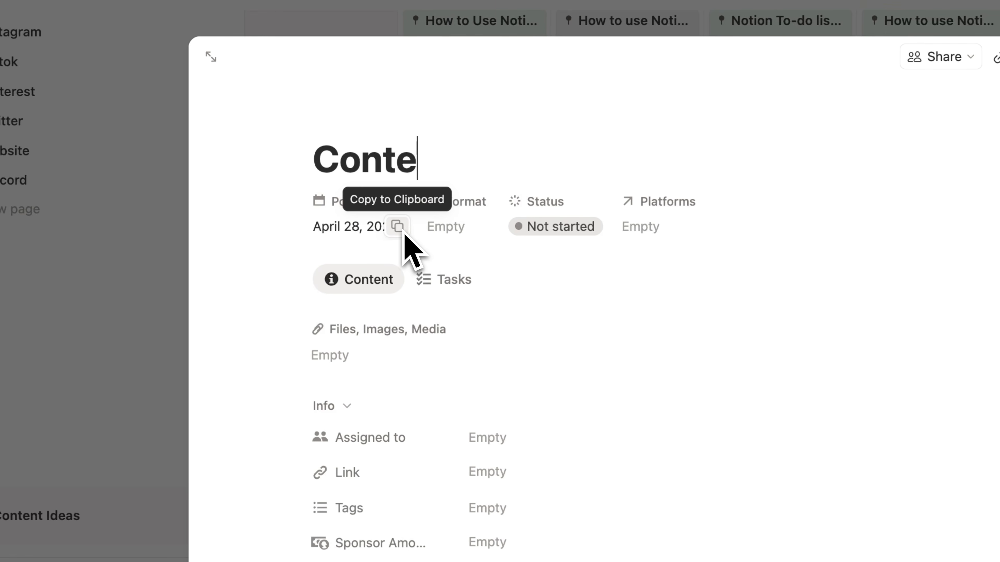
{"action": "type", "text": "nt Planning withN"}
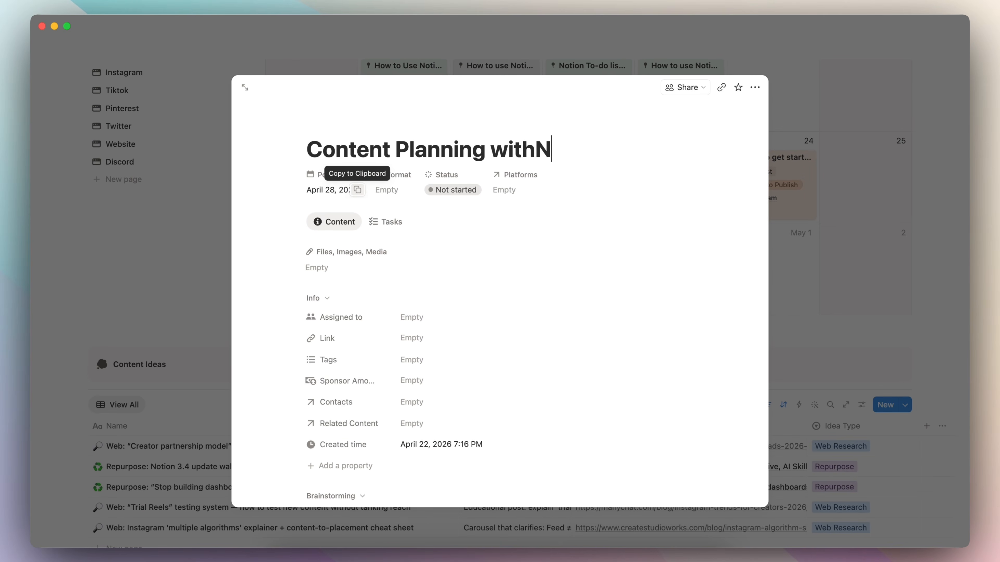
{"action": "scroll", "coordinate": [513, 295], "scroll_direction": "down", "scroll_amount": 10}
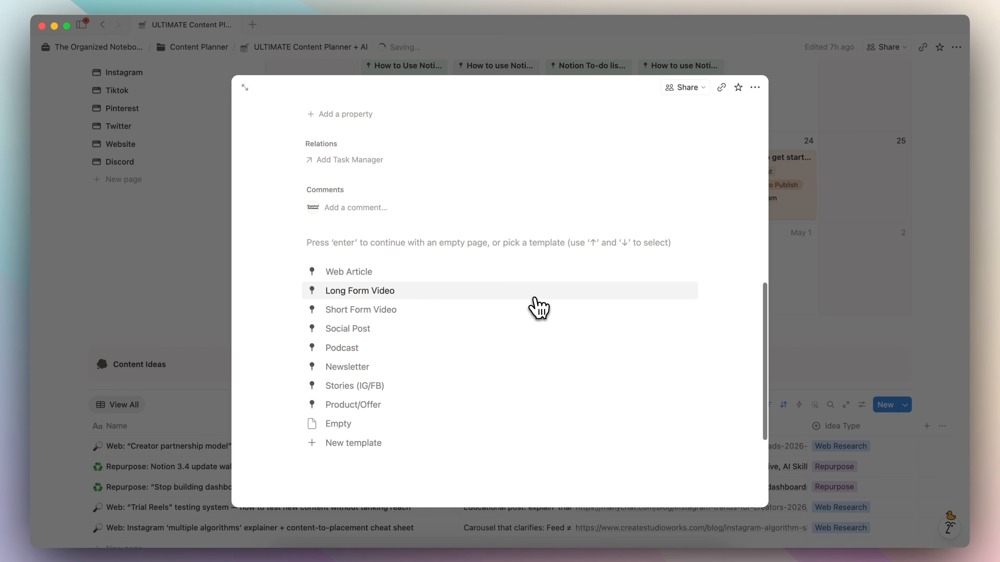
{"action": "left_click", "coordinate": [410, 290]}
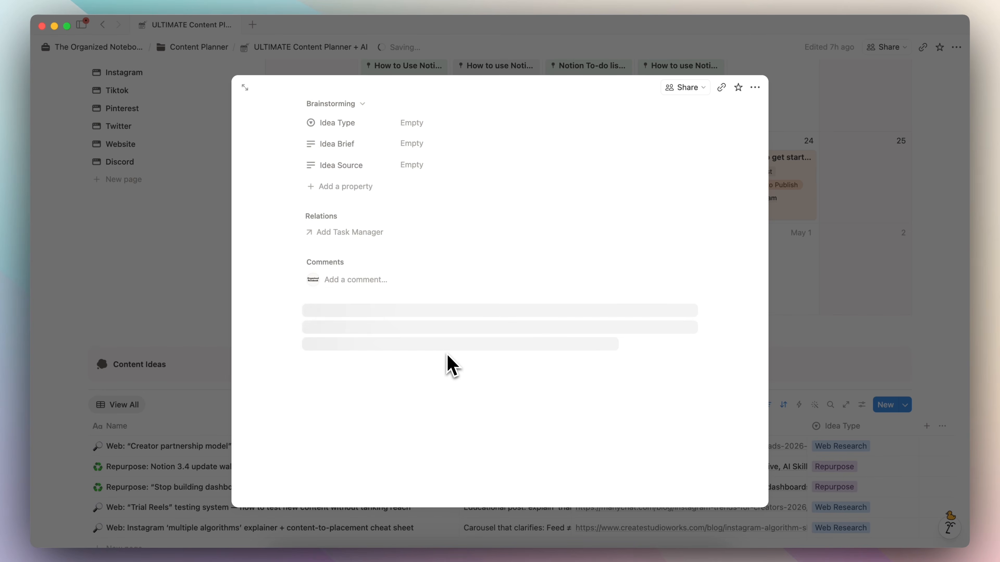
Expand the Ideas, Outline, Article Content, Title Ideas and Meta Description sections of the article entry to examine their AI generators.
{"action": "left_click", "coordinate": [311, 324]}
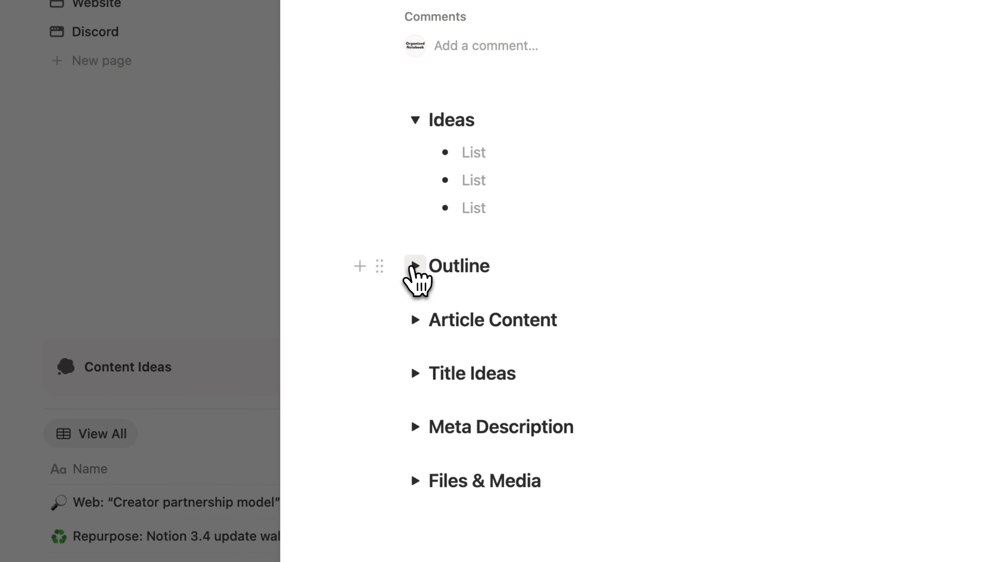
{"action": "left_click", "coordinate": [414, 266]}
{"action": "scroll", "coordinate": [413, 286], "scroll_direction": "down", "scroll_amount": 5}
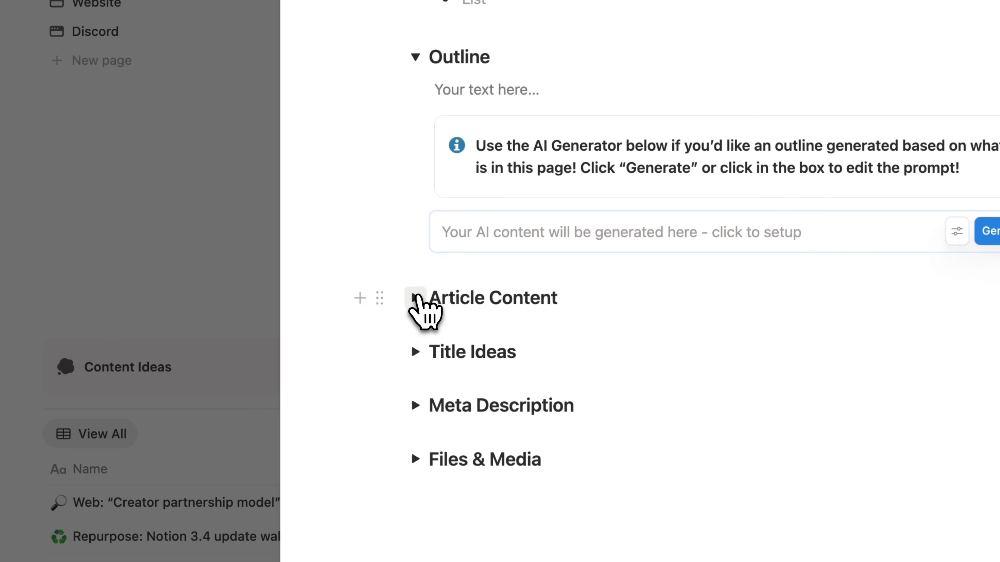
{"action": "left_click", "coordinate": [415, 298]}
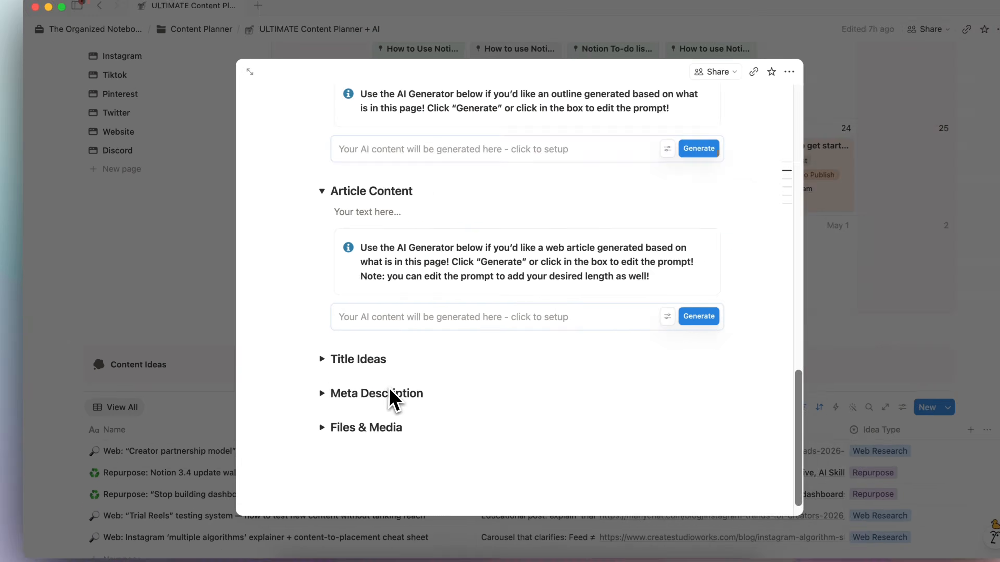
{"action": "left_click", "coordinate": [321, 359]}
{"action": "scroll", "coordinate": [327, 347], "scroll_direction": "down", "scroll_amount": 3}
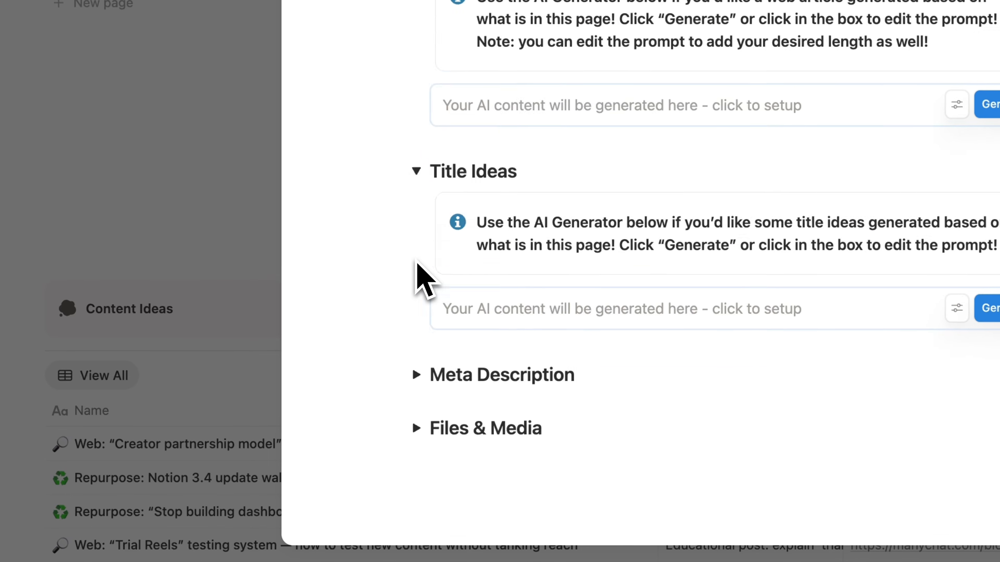
{"action": "left_click", "coordinate": [323, 367]}
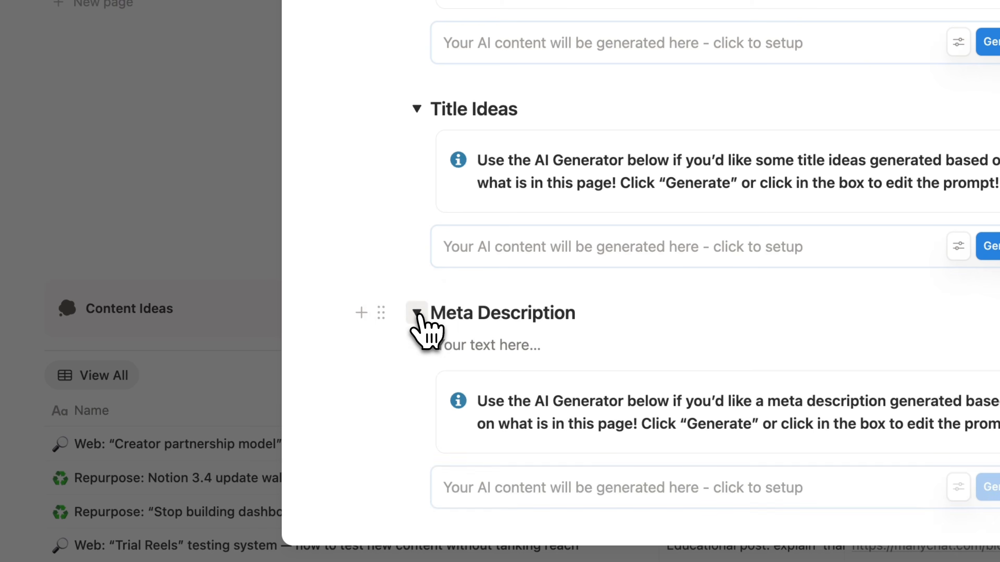
Apply the Social Post template to a new April 29 calendar entry and examine the AI prompt in its Caption section.
{"action": "scroll", "coordinate": [418, 327], "scroll_direction": "down", "scroll_amount": 3}
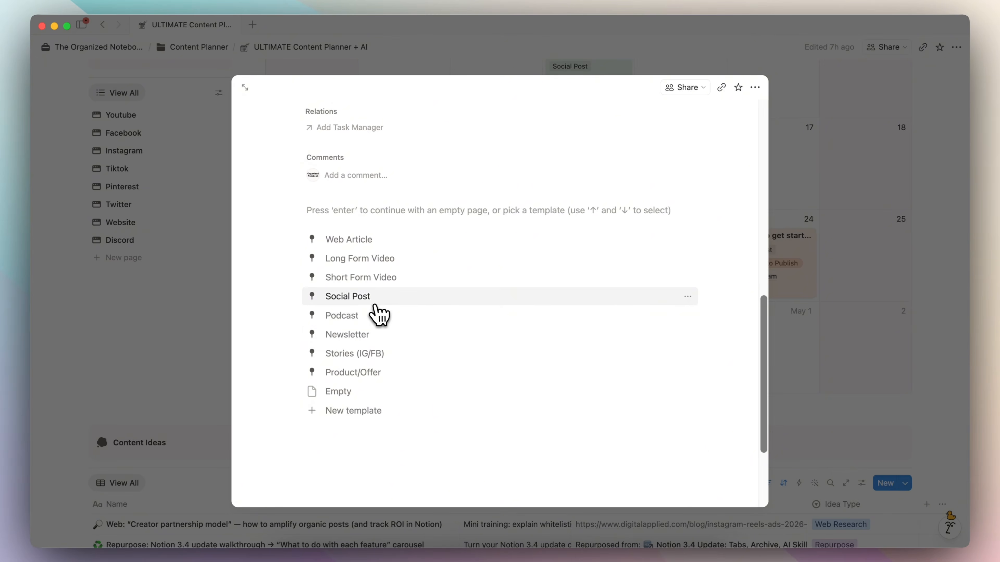
{"action": "left_click", "coordinate": [370, 303]}
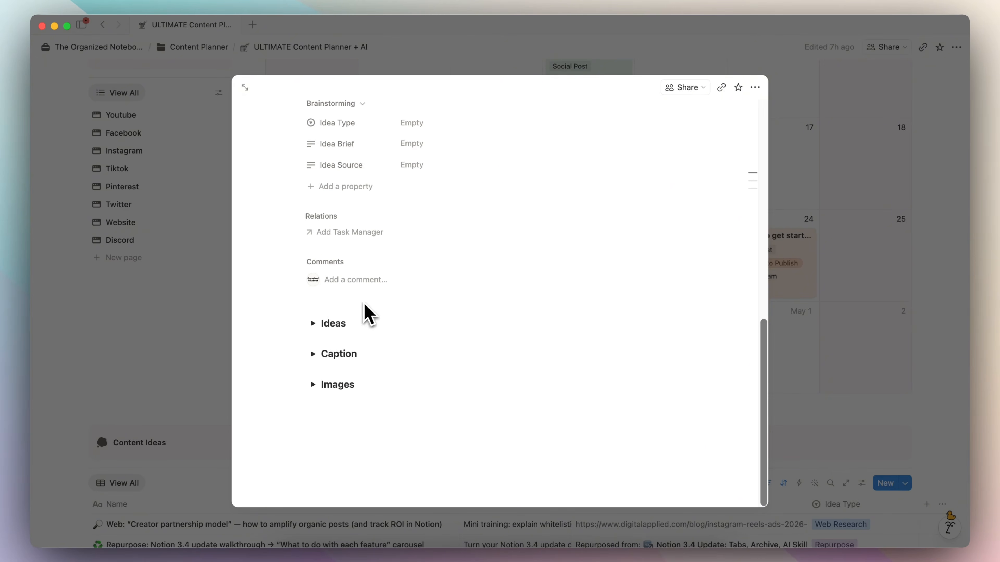
{"action": "left_click", "coordinate": [309, 359]}
{"action": "scroll", "coordinate": [465, 347], "scroll_direction": "down", "scroll_amount": 2}
{"action": "left_click", "coordinate": [551, 378]}
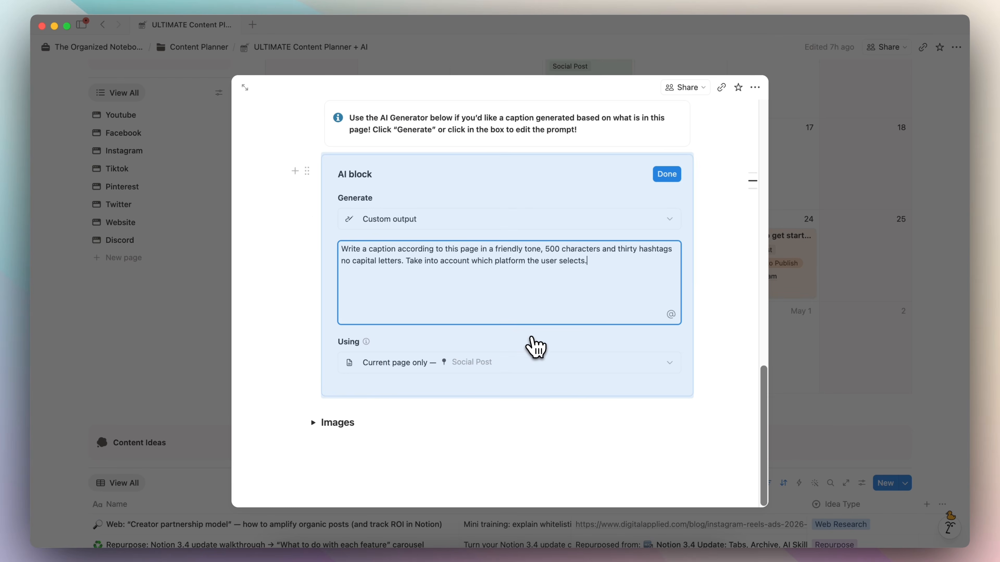
{"action": "scroll", "coordinate": [713, 278], "scroll_direction": "up", "scroll_amount": 3}
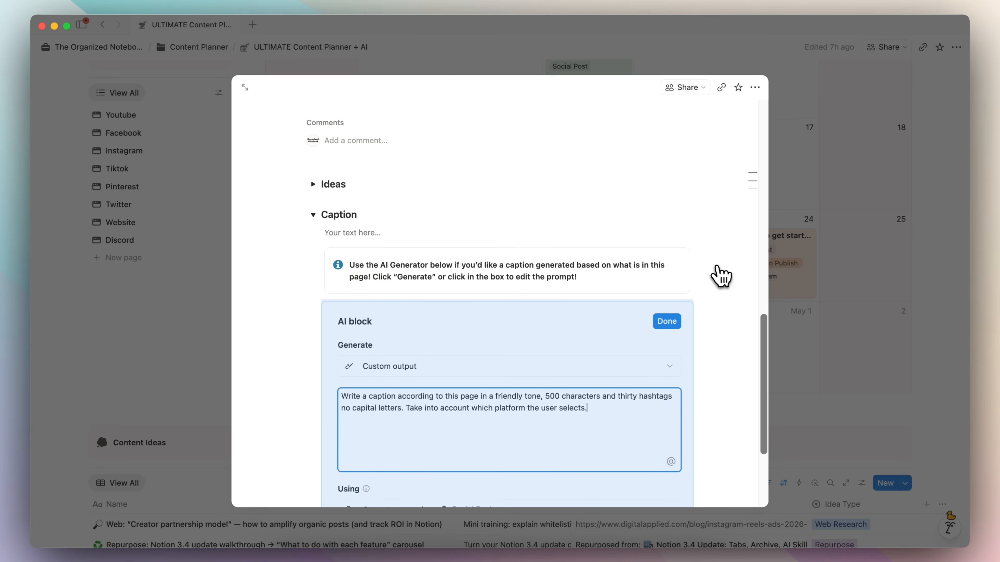
{"action": "left_click", "coordinate": [826, 234]}
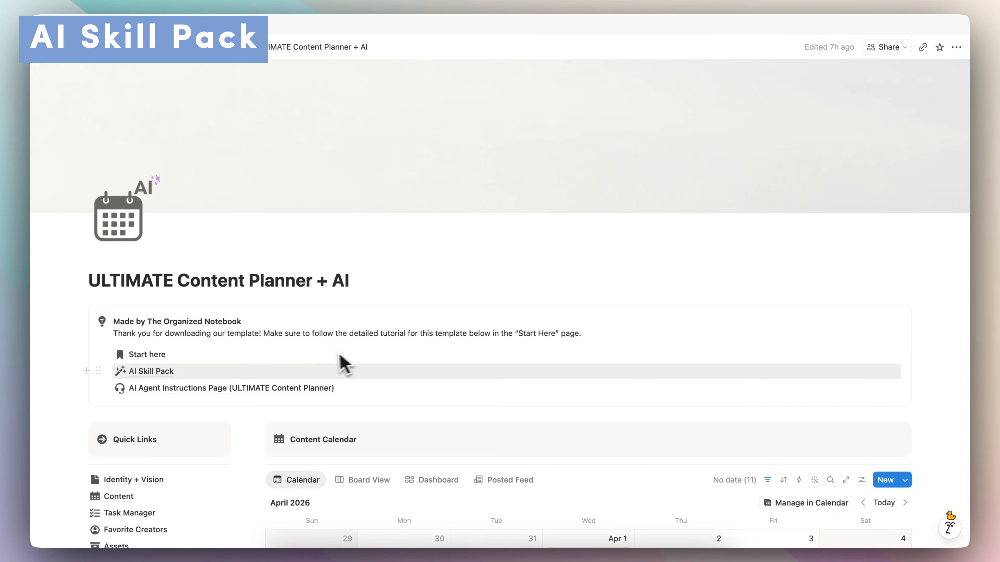
View the AI Skill Pack page and open the Skills section of the workspace's Notion AI settings.
{"action": "left_click", "coordinate": [159, 372]}
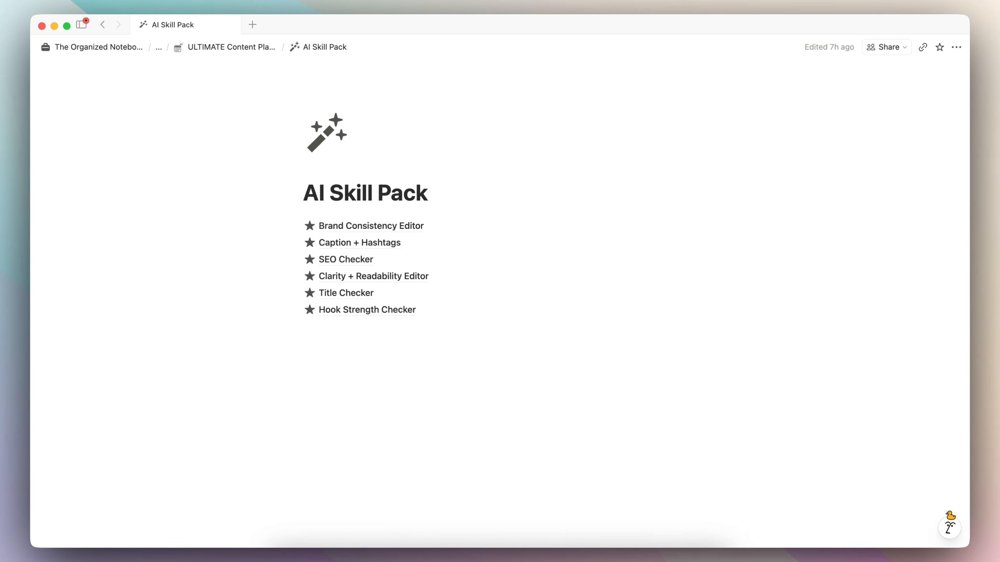
{"action": "mouse_move", "coordinate": [396, 251]}
{"action": "mouse_move", "coordinate": [84, 28]}
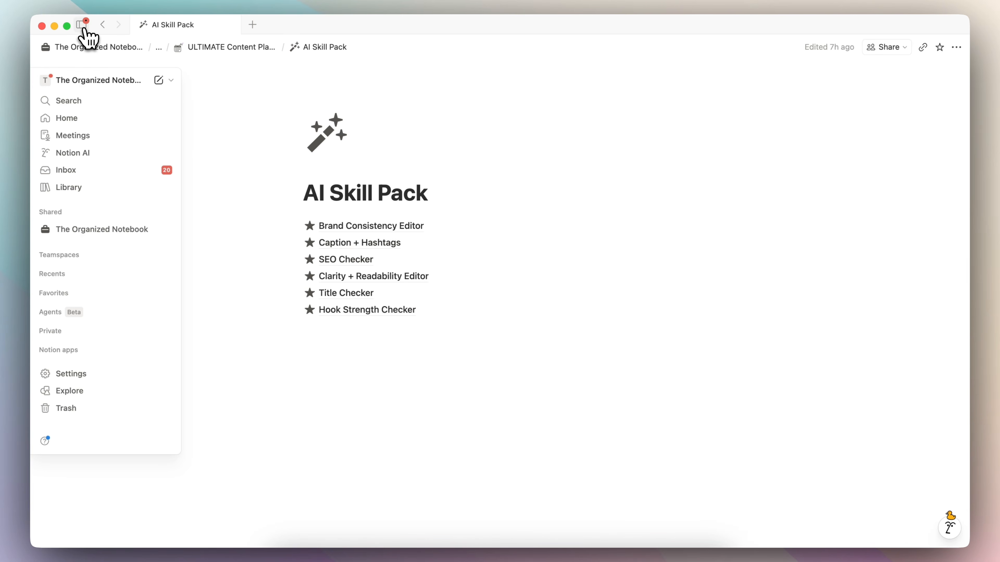
{"action": "left_click", "coordinate": [81, 375]}
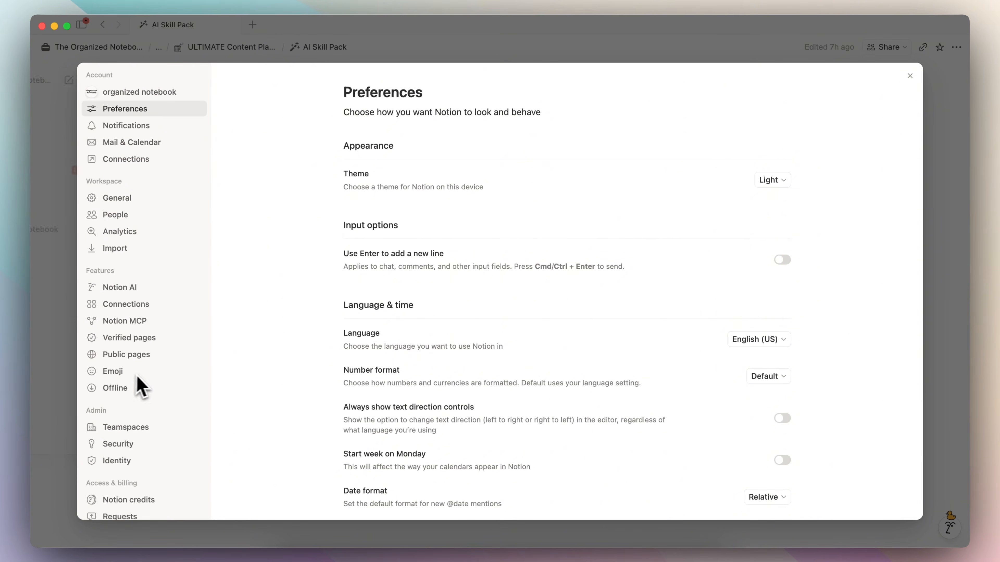
{"action": "left_click", "coordinate": [122, 291]}
{"action": "scroll", "coordinate": [282, 365], "scroll_direction": "down", "scroll_amount": 5}
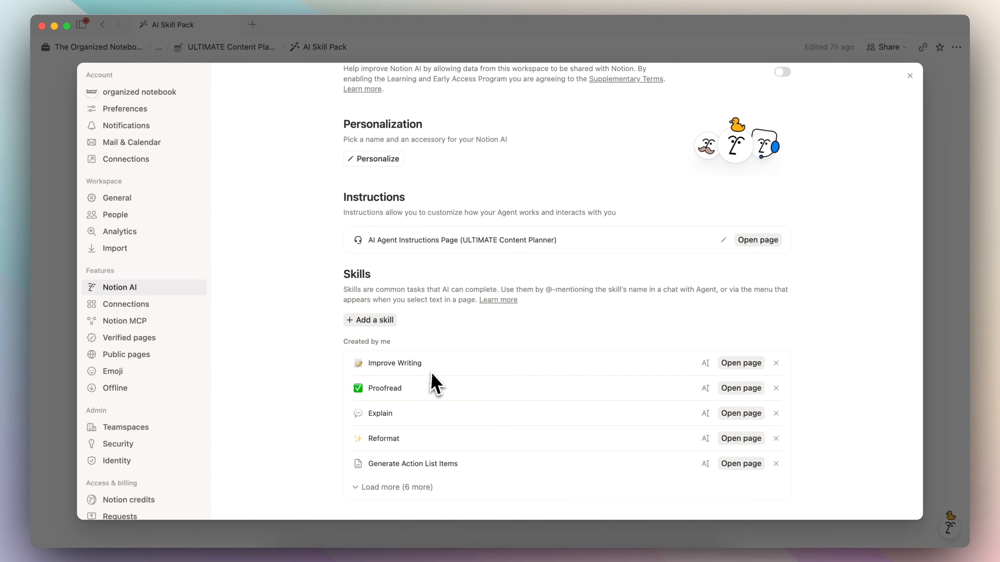
Add the existing Caption + Hashtags page as an AI skill and include it in the text editor menu.
{"action": "left_click", "coordinate": [388, 323]}
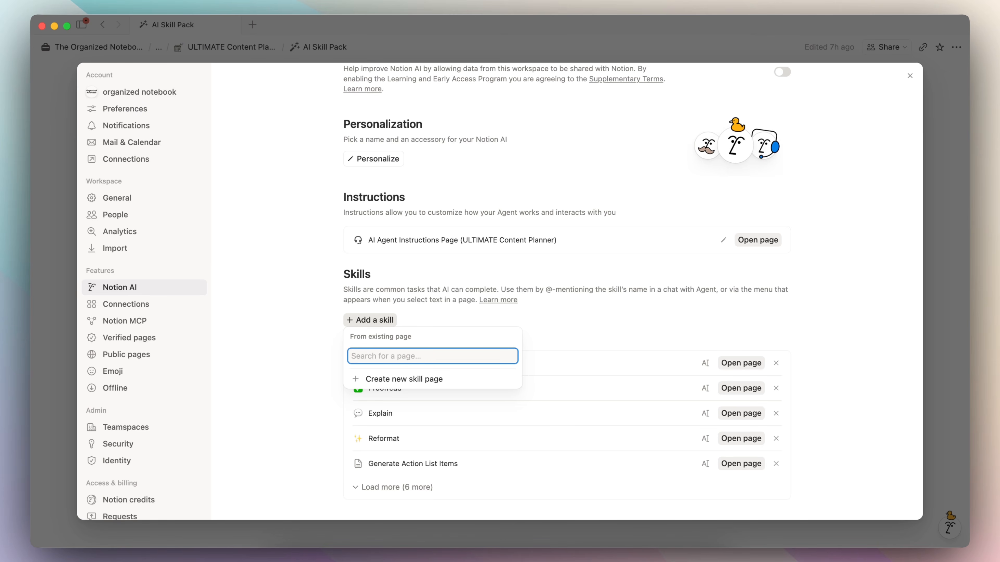
{"action": "key", "text": "Escape"}
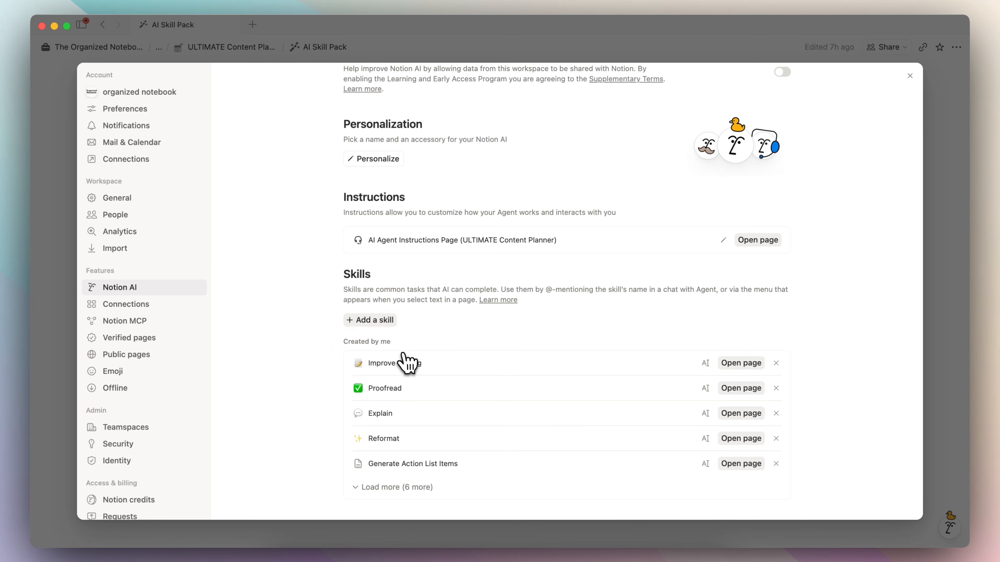
{"action": "left_click", "coordinate": [386, 321]}
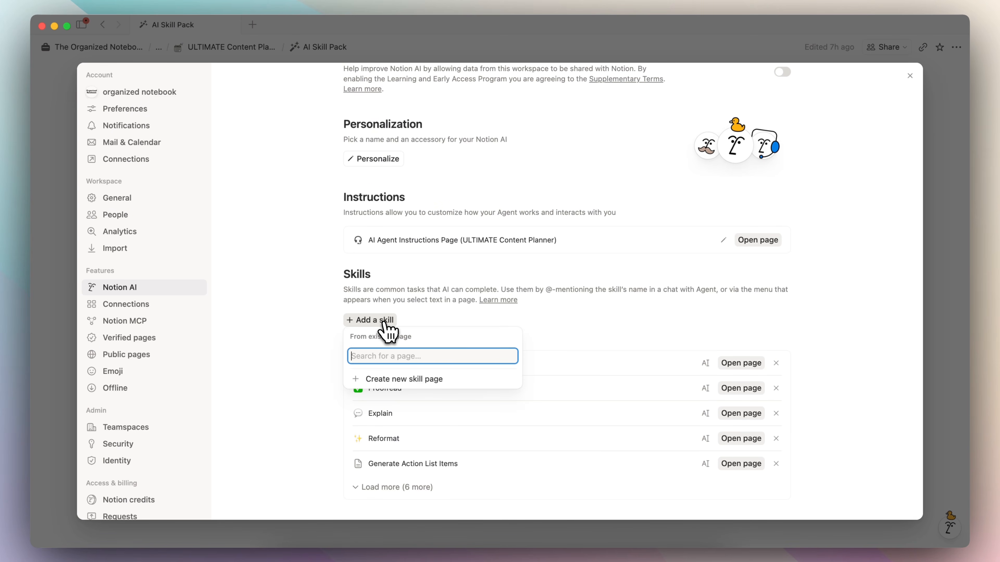
{"action": "type", "text": "caption"}
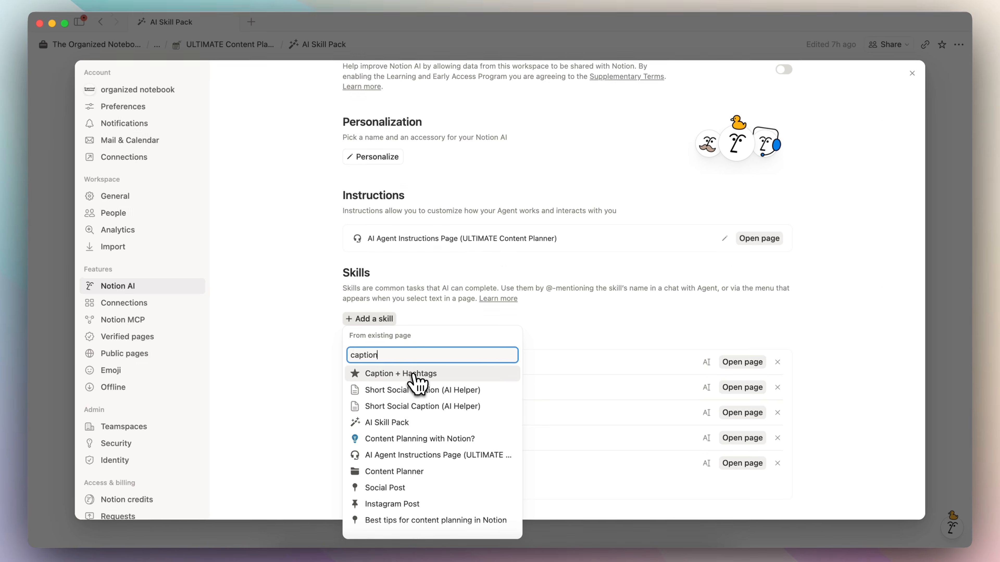
{"action": "left_click", "coordinate": [412, 378]}
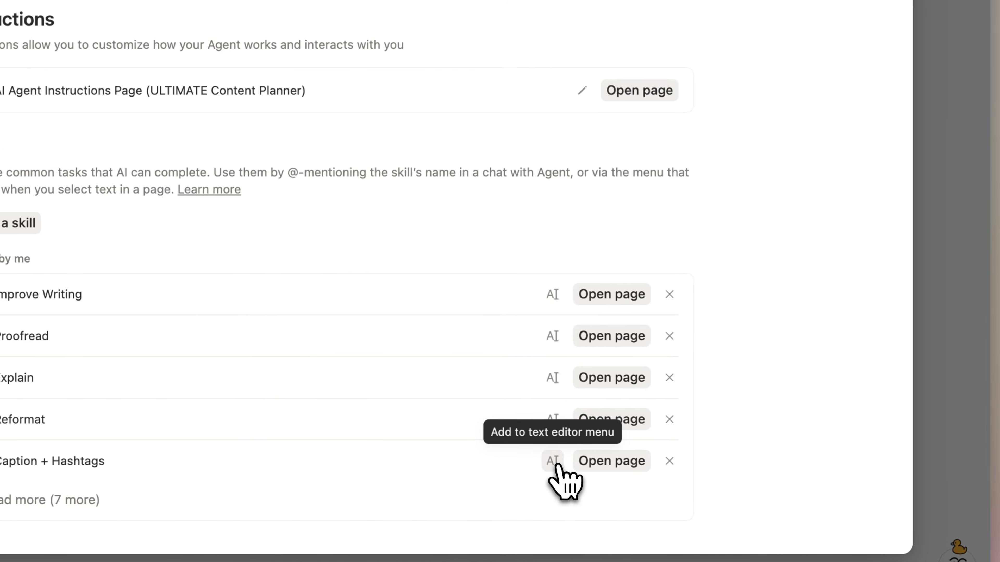
{"action": "left_click", "coordinate": [559, 469]}
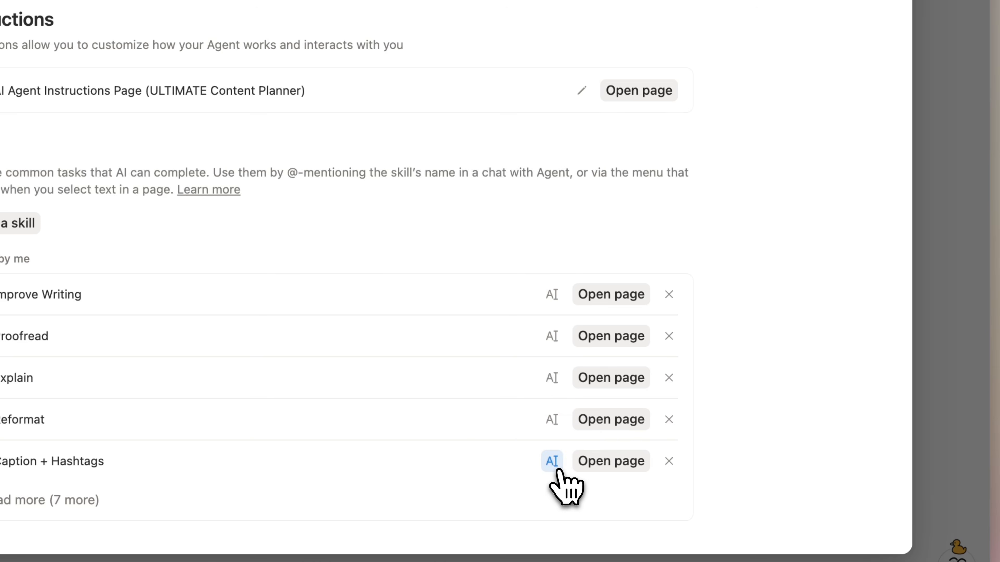
{"action": "left_click", "coordinate": [649, 63]}
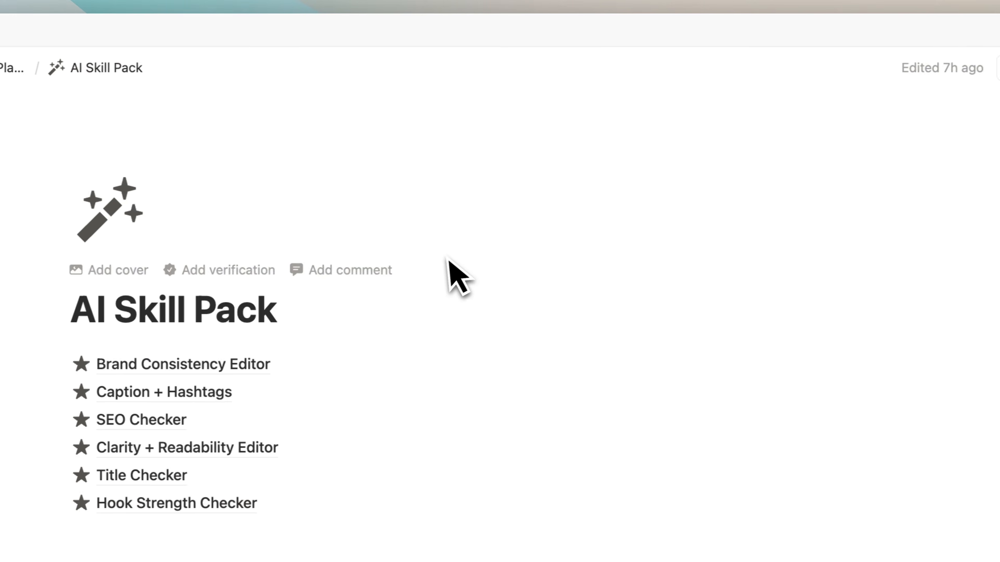
Check the Caption + Hashtags skill page and return to the ULTIMATE Content Planner + AI page.
{"action": "left_click", "coordinate": [5, 389]}
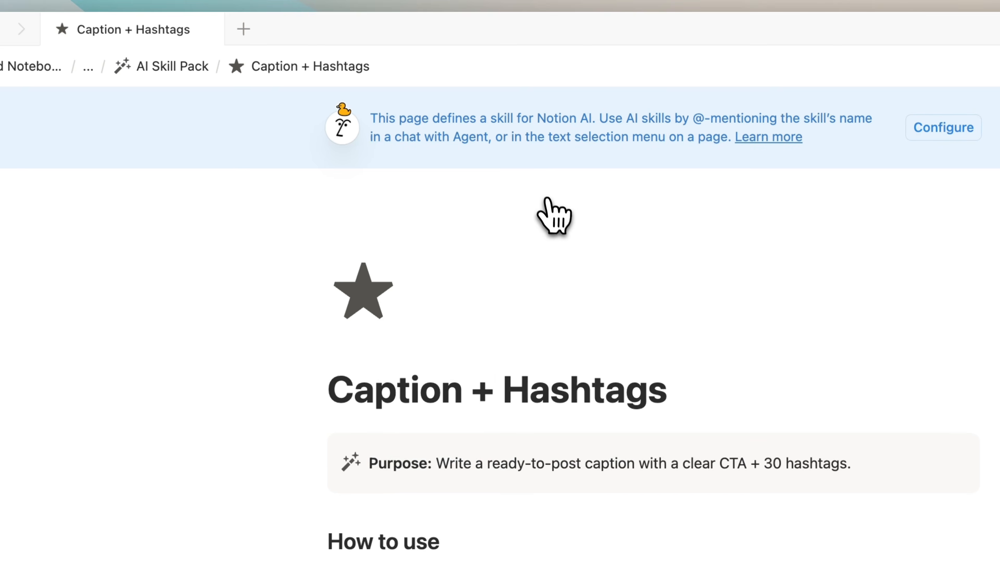
{"action": "left_click", "coordinate": [181, 71]}
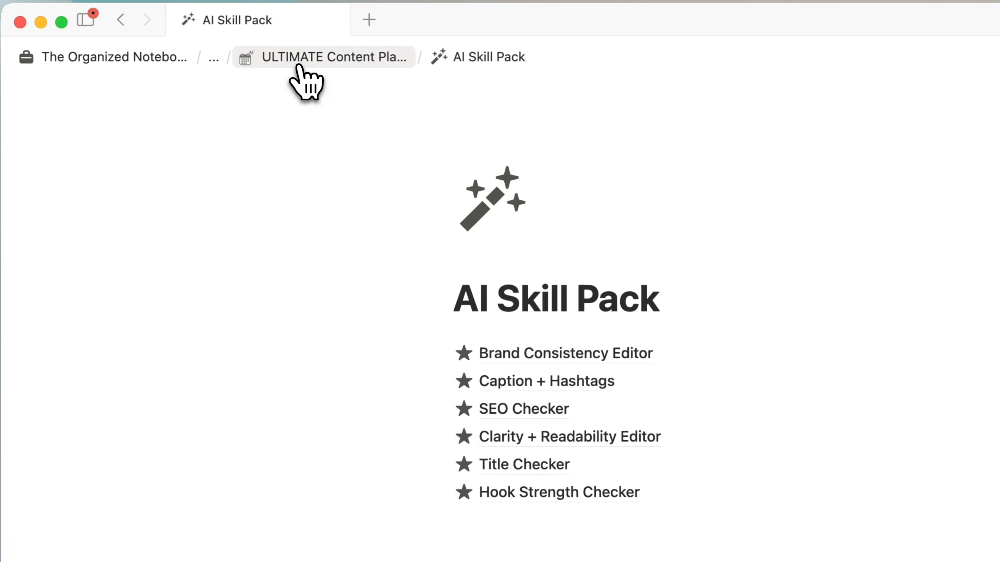
{"action": "left_click", "coordinate": [176, 71]}
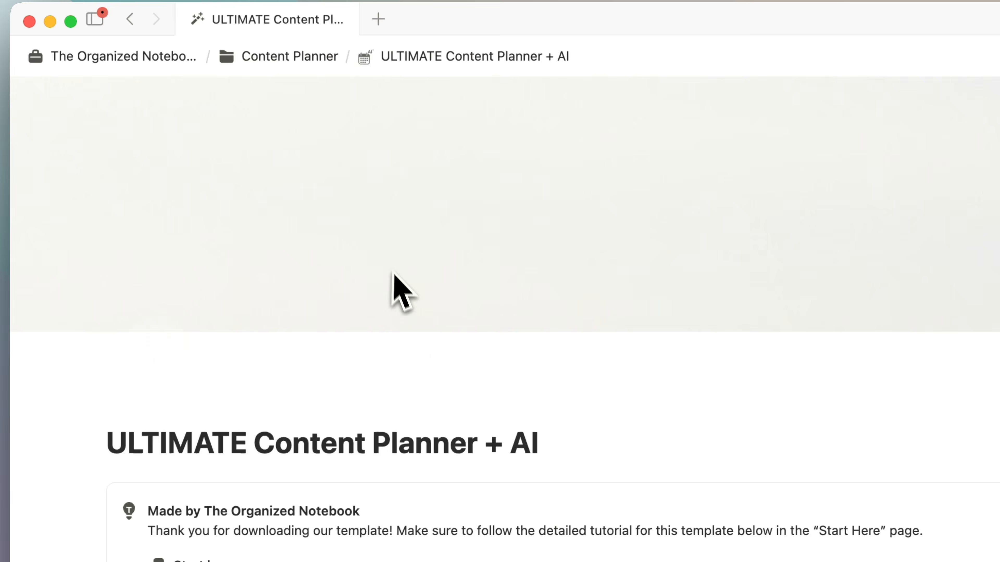
In the April 29 Social Post entry, run the Caption + Hashtags skill on the idea "how to get started with notion".
{"action": "scroll", "coordinate": [453, 411], "scroll_direction": "down", "scroll_amount": 20}
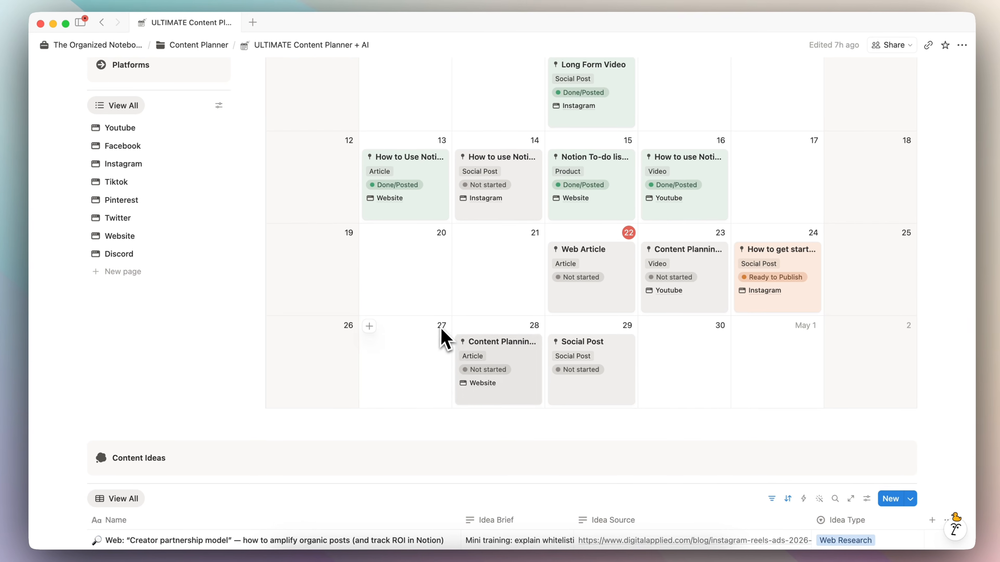
{"action": "left_click", "coordinate": [627, 391]}
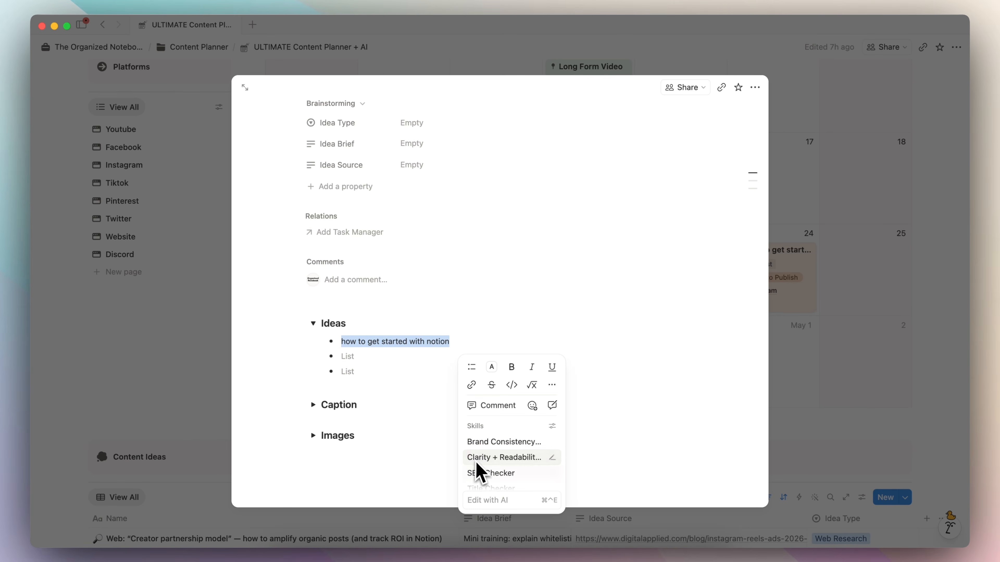
{"action": "scroll", "coordinate": [508, 472], "scroll_direction": "down", "scroll_amount": 2}
{"action": "left_click", "coordinate": [527, 489]}
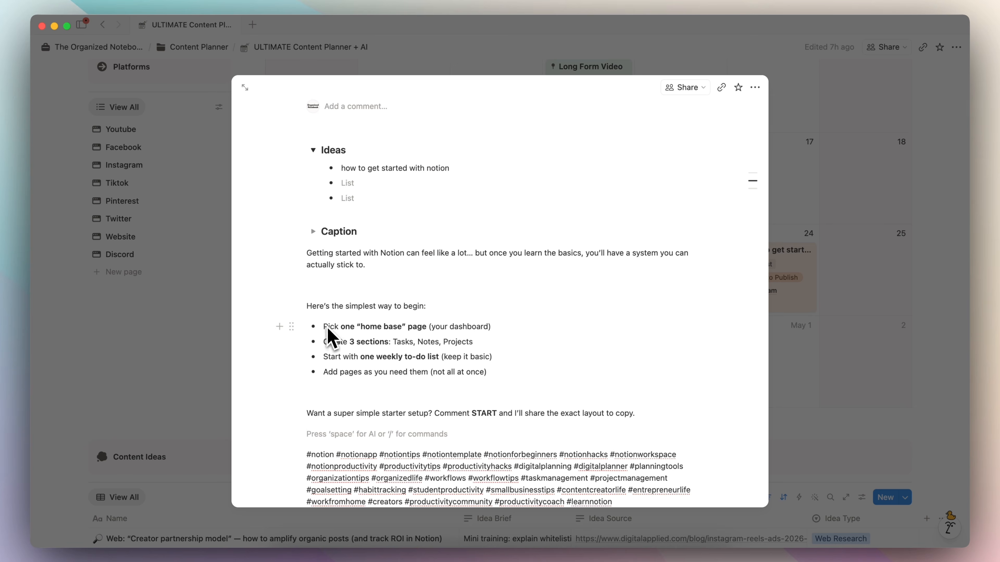
{"action": "left_click", "coordinate": [955, 287]}
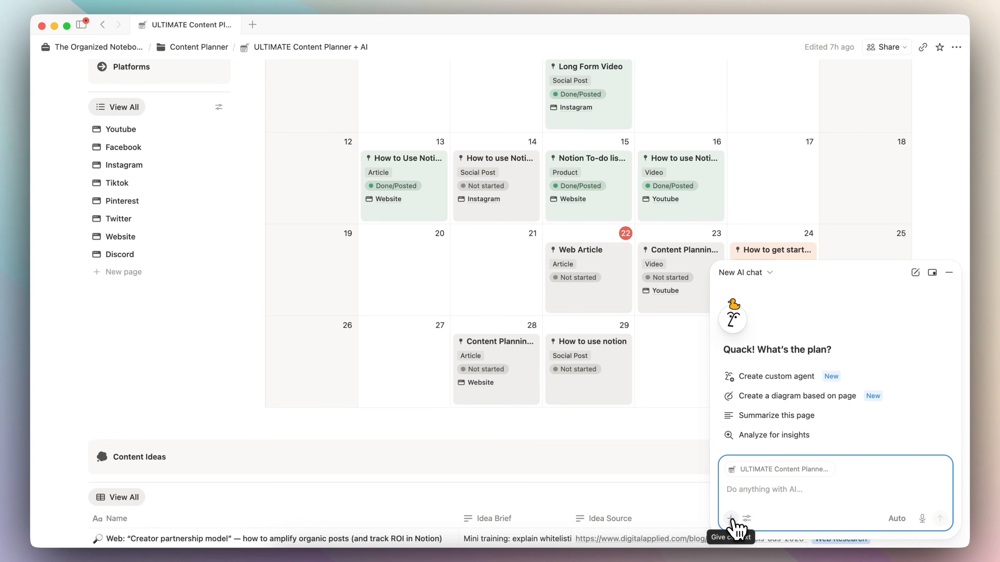
Attach the "Build a Notion Content Planner" image to a new AI chat, run the Caption + Hashtags skill on it and review the response.
{"action": "left_click", "coordinate": [732, 521]}
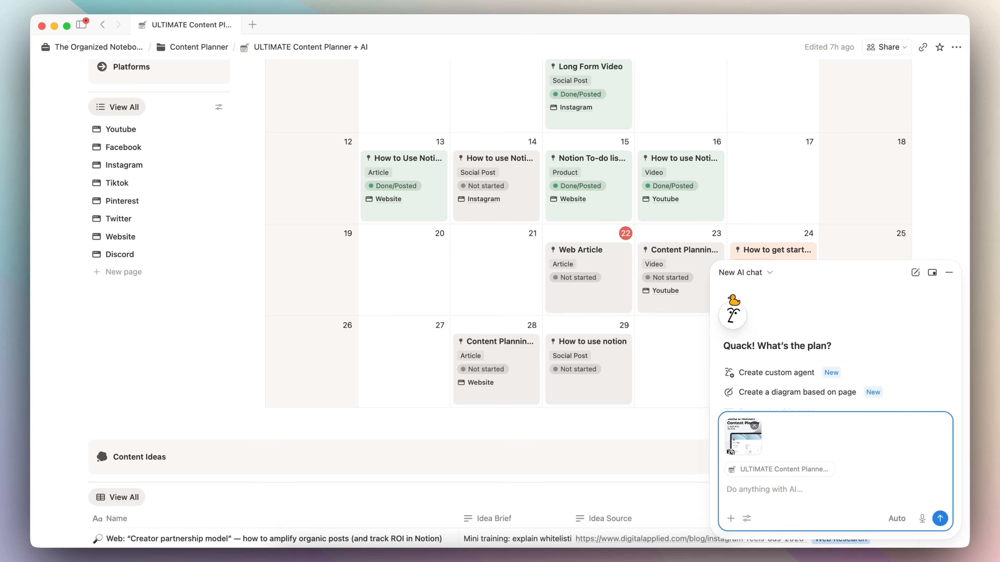
{"action": "type", "text": "@hash"}
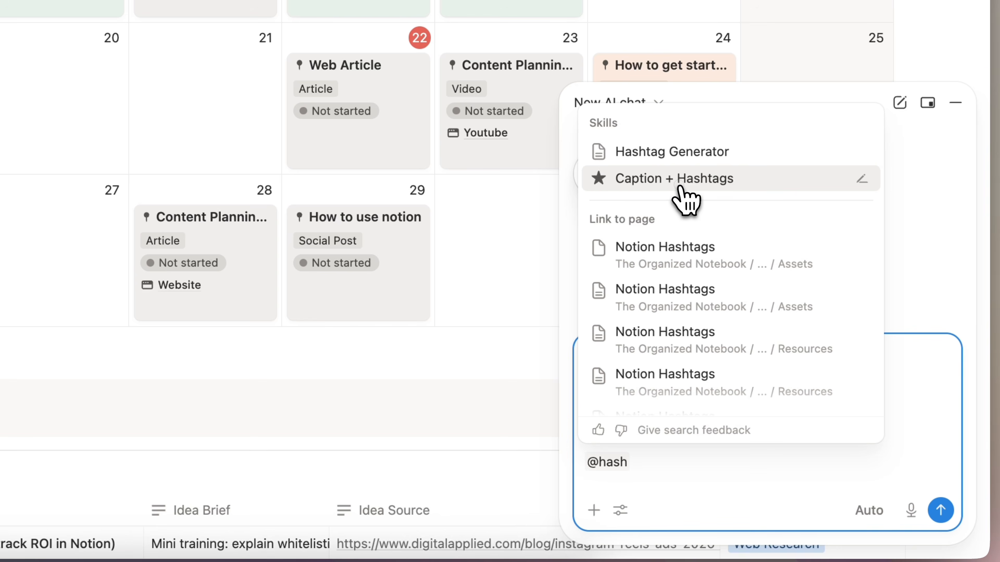
{"action": "left_click", "coordinate": [685, 189]}
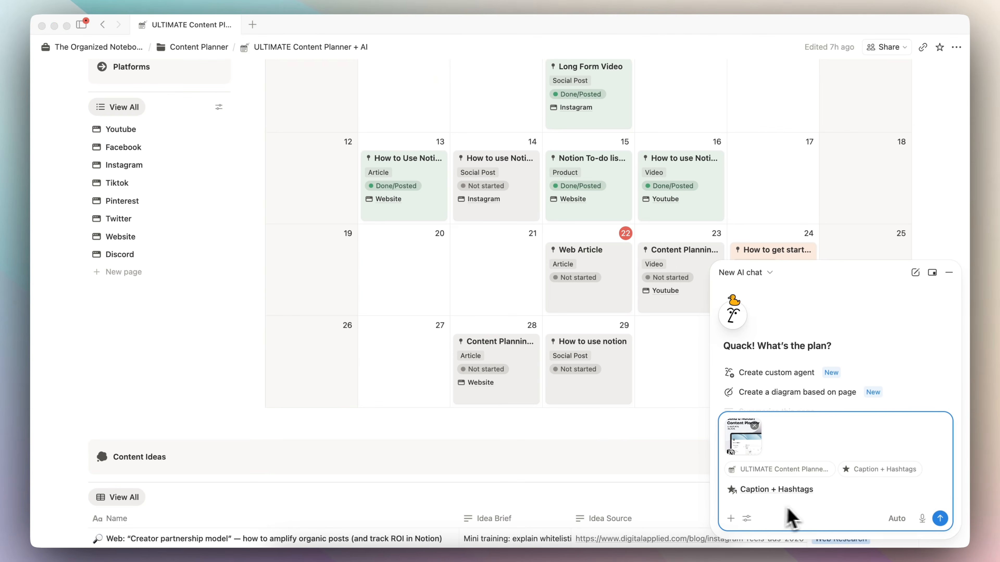
{"action": "left_click", "coordinate": [941, 518]}
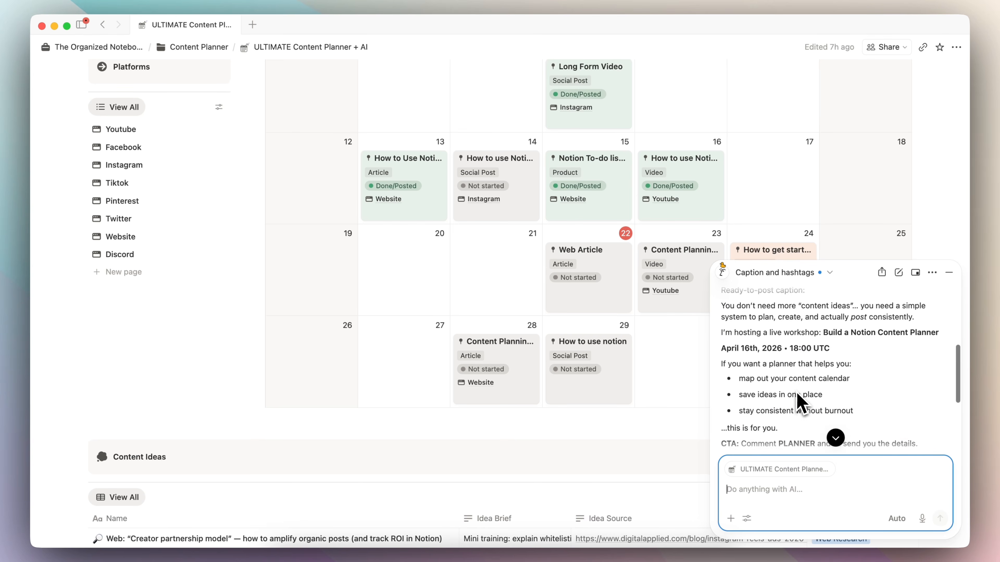
{"action": "scroll", "coordinate": [799, 402], "scroll_direction": "up", "scroll_amount": 10}
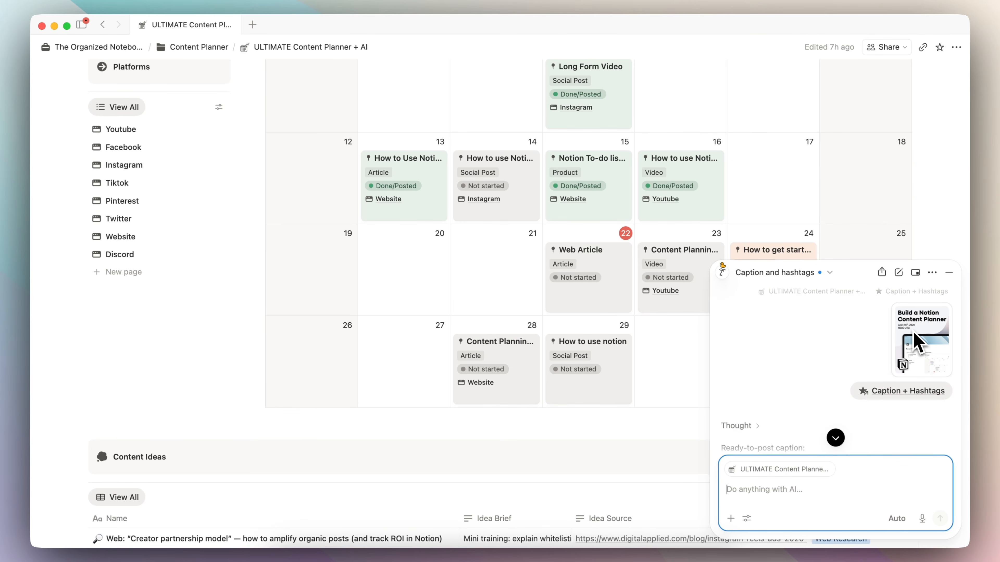
{"action": "scroll", "coordinate": [826, 380], "scroll_direction": "down", "scroll_amount": 5}
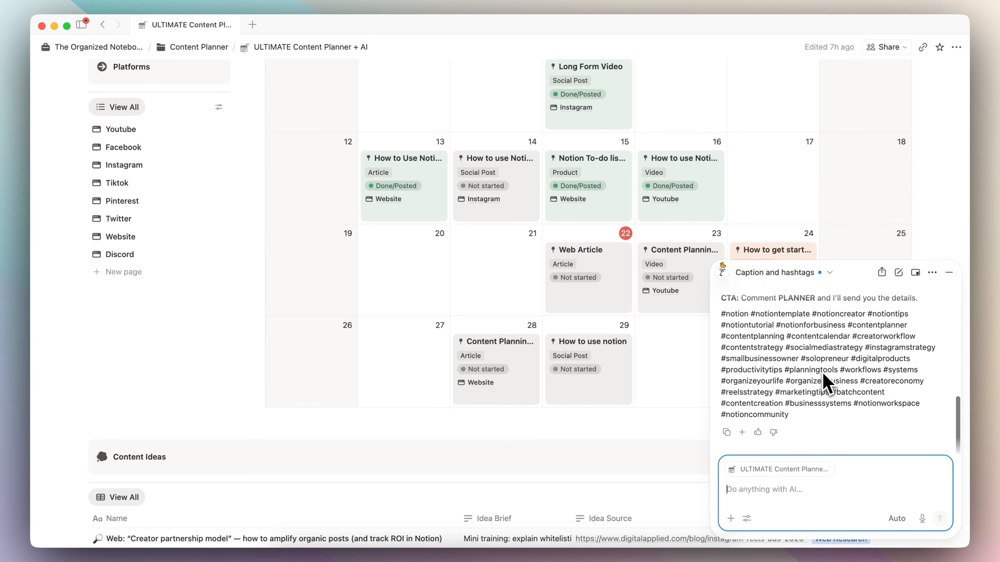
{"action": "scroll", "coordinate": [826, 380], "scroll_direction": "up", "scroll_amount": 5}
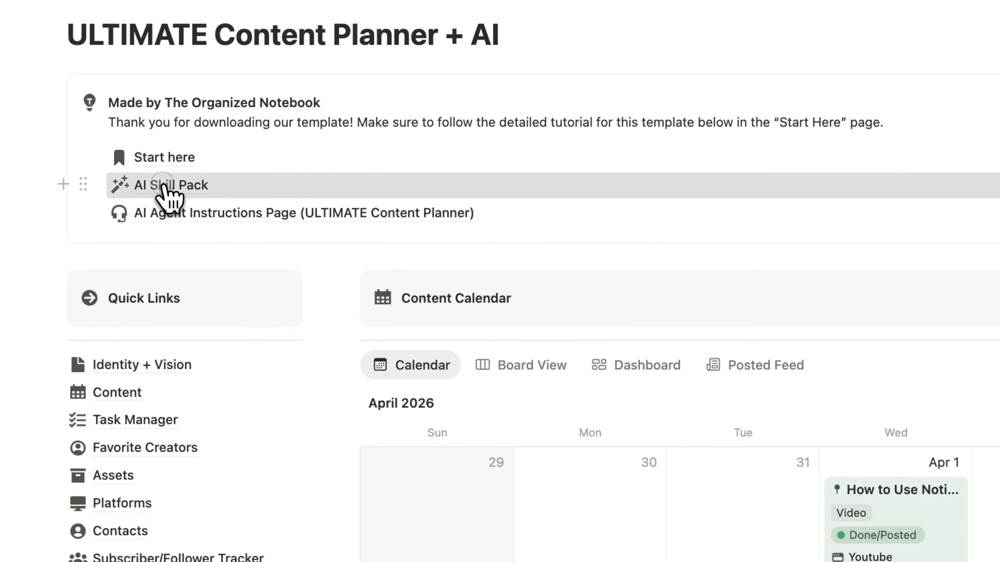
Revisit the AI Skill Pack page's list of skills and go back to the content planner page.
{"action": "left_click", "coordinate": [163, 186]}
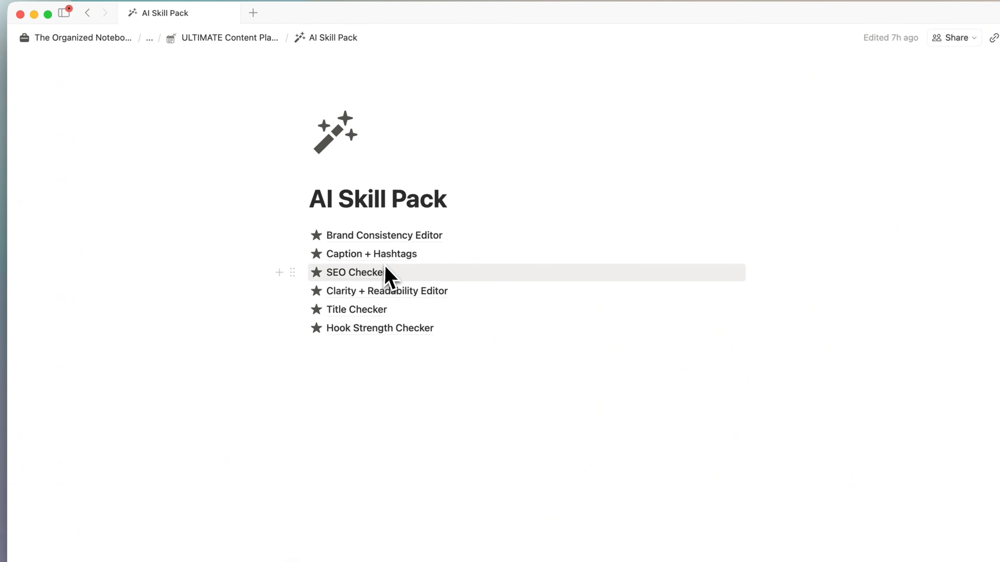
{"action": "mouse_move", "coordinate": [65, 23]}
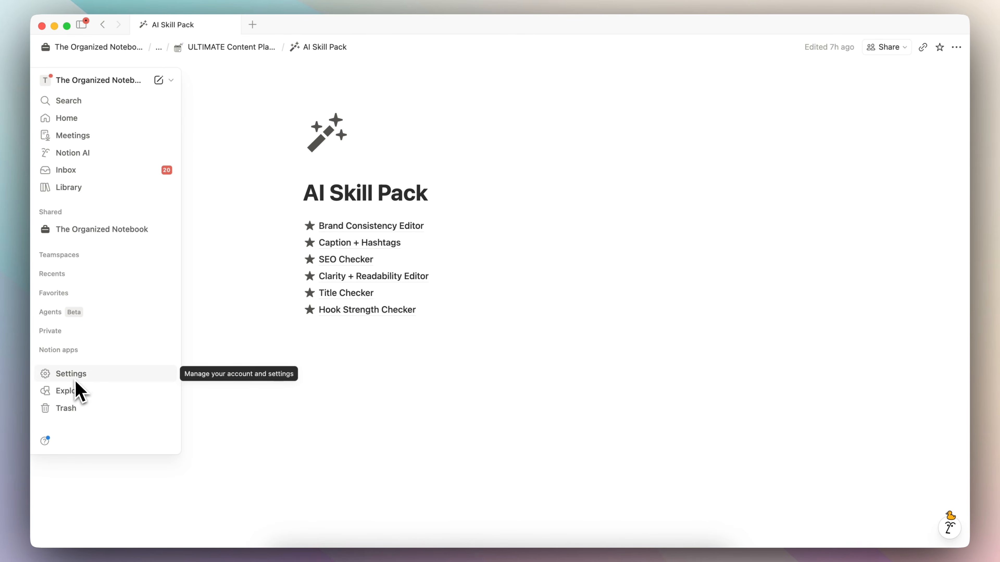
{"action": "left_click", "coordinate": [245, 47]}
Open the April 29 "How to use notion" calendar entry and review its generated caption and hashtags.
{"action": "scroll", "coordinate": [394, 221], "scroll_direction": "down", "scroll_amount": 15}
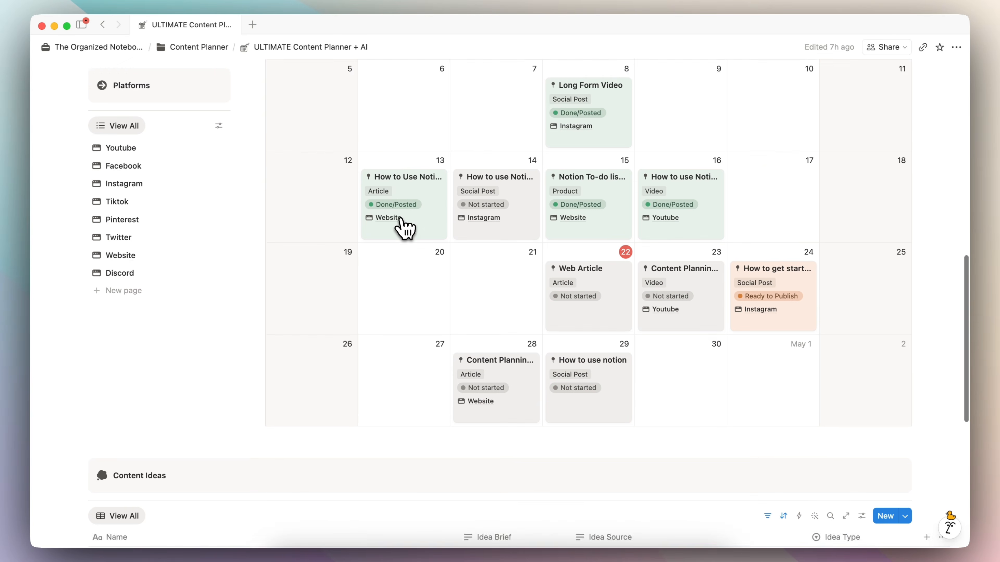
{"action": "scroll", "coordinate": [401, 220], "scroll_direction": "down", "scroll_amount": 1}
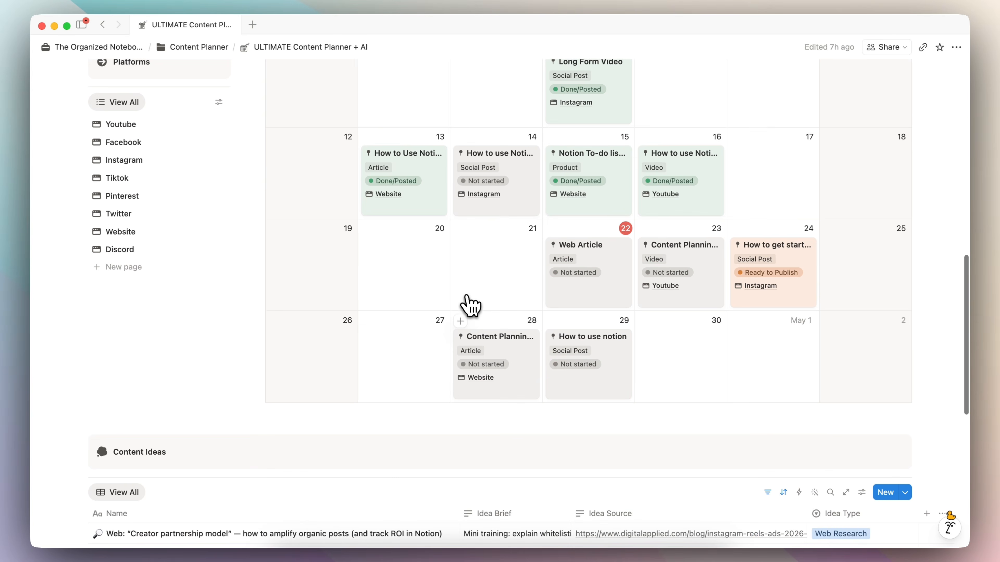
{"action": "left_click", "coordinate": [624, 375]}
{"action": "scroll", "coordinate": [621, 378], "scroll_direction": "down", "scroll_amount": 12}
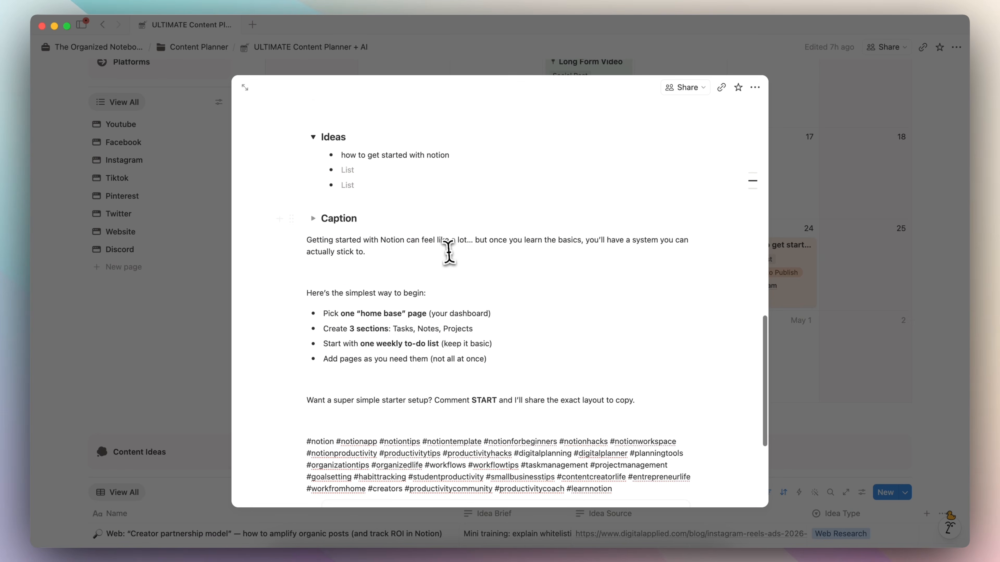
Select the idea text "how to get started with notion" and look through the AI skills offered for it.
{"action": "left_click_drag", "start_coordinate": [461, 154], "coordinate": [342, 153]}
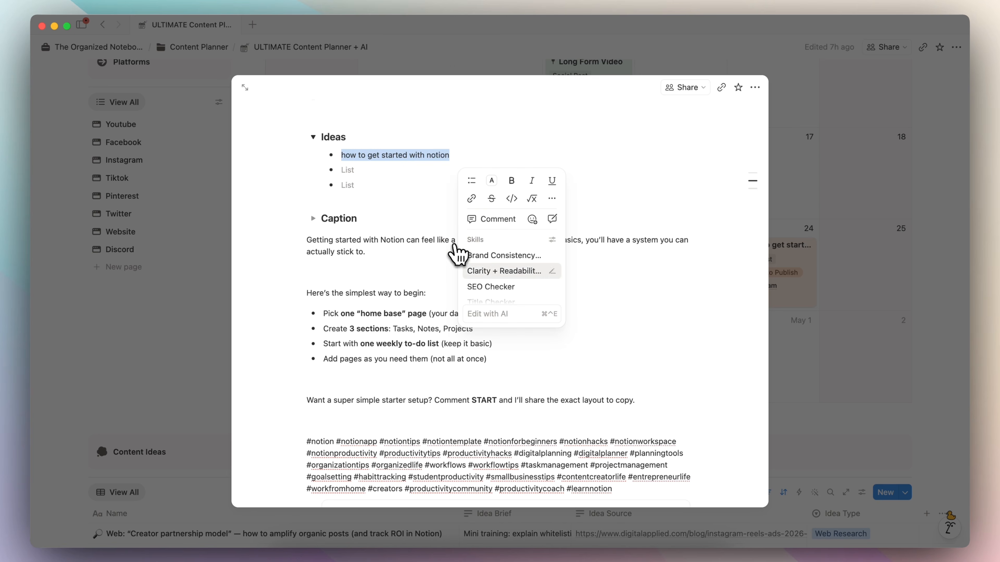
{"action": "scroll", "coordinate": [500, 284], "scroll_direction": "down", "scroll_amount": 2}
{"action": "left_click", "coordinate": [500, 263]}
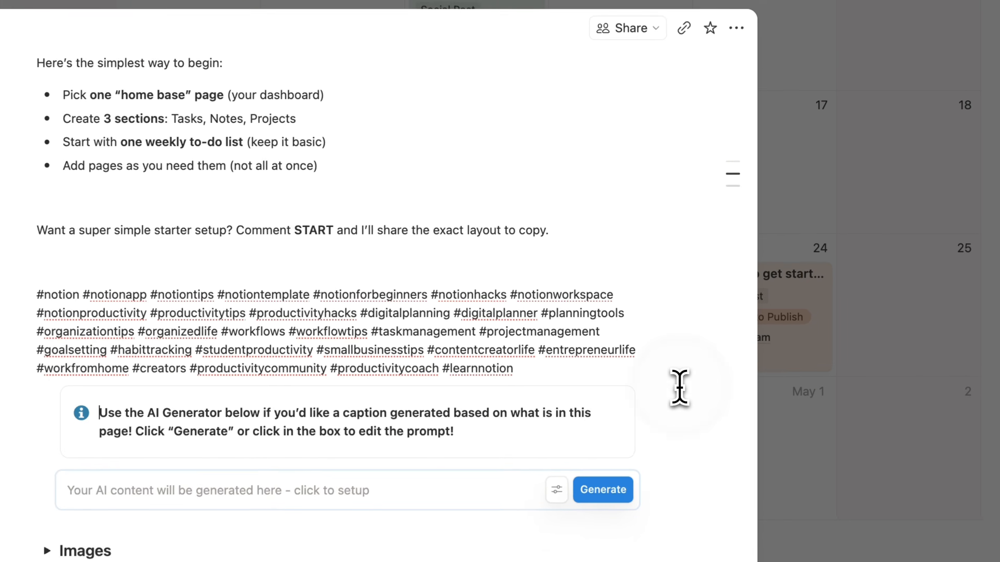
Run the Brand Consistency Editor skill on the article's text from the Notion introduction through the blocks section and review its feedback.
{"action": "scroll", "coordinate": [500, 343], "scroll_direction": "down", "scroll_amount": 20}
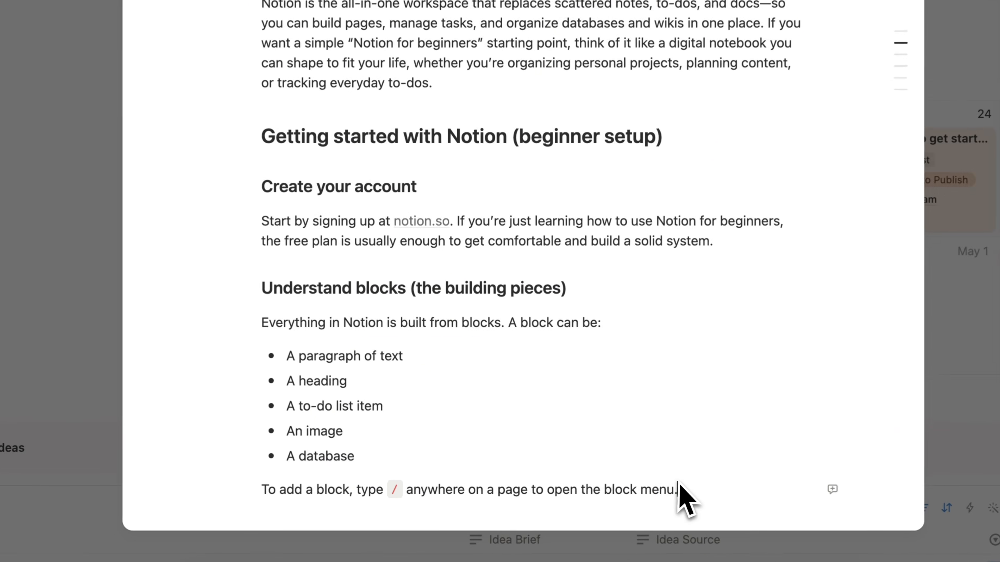
{"action": "left_click_drag", "start_coordinate": [604, 480], "coordinate": [341, 153]}
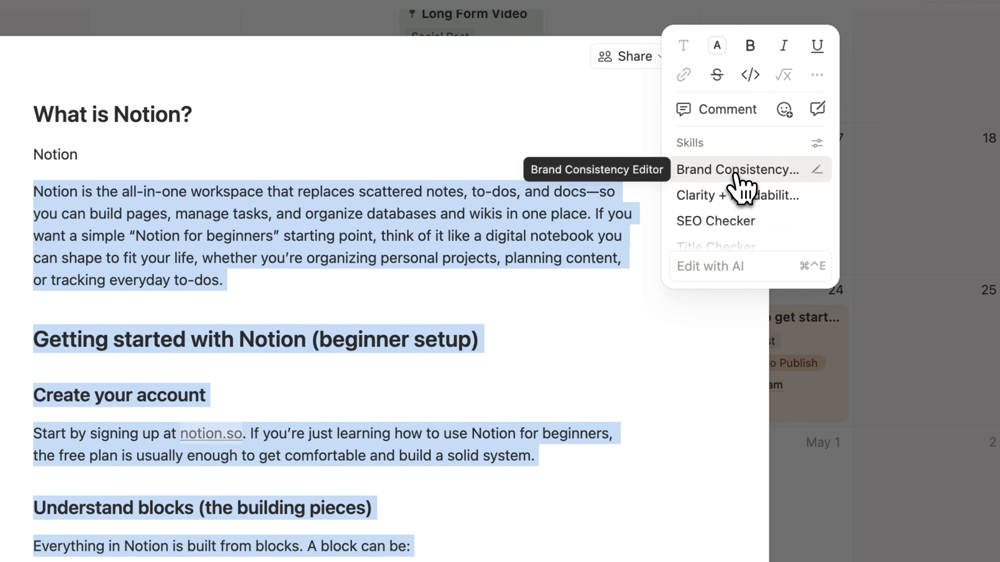
{"action": "left_click", "coordinate": [952, 190]}
{"action": "scroll", "coordinate": [397, 335], "scroll_direction": "down", "scroll_amount": 10}
{"action": "scroll", "coordinate": [357, 357], "scroll_direction": "up", "scroll_amount": 8}
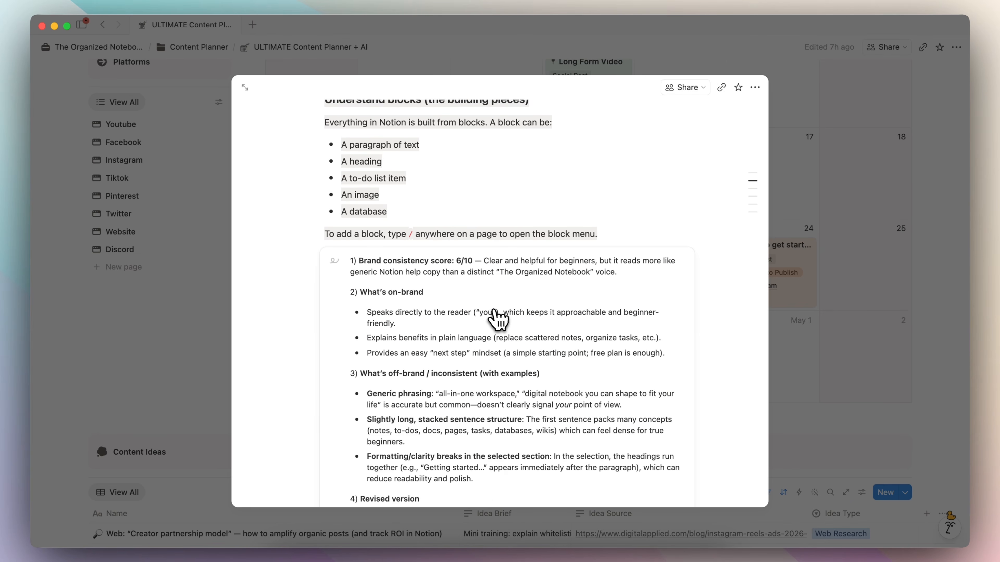
{"action": "scroll", "coordinate": [470, 305], "scroll_direction": "down", "scroll_amount": 5}
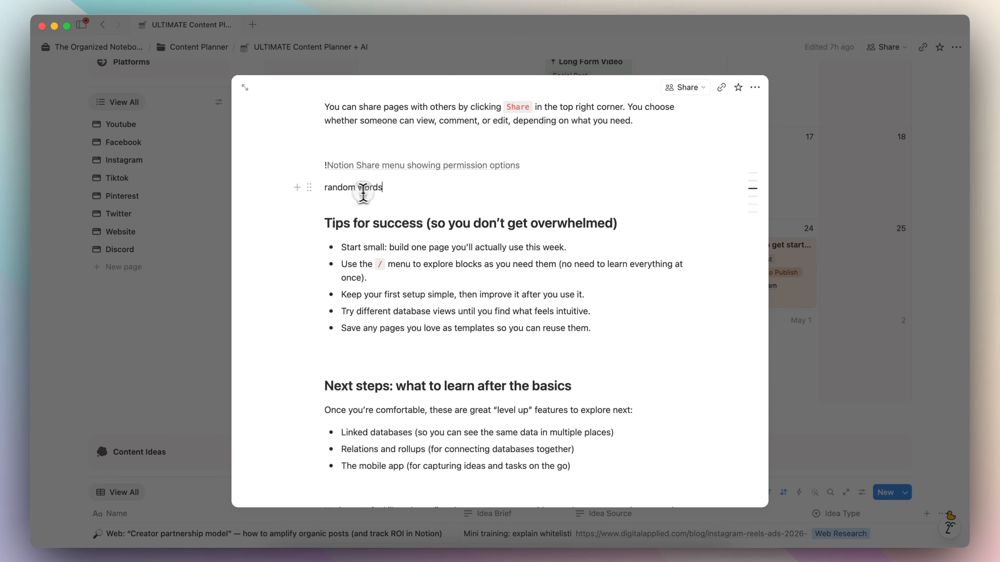
Run the Brand Consistency Editor skill on the "random words" line, dismiss its feedback and delete the line.
{"action": "triple_click", "coordinate": [363, 192]}
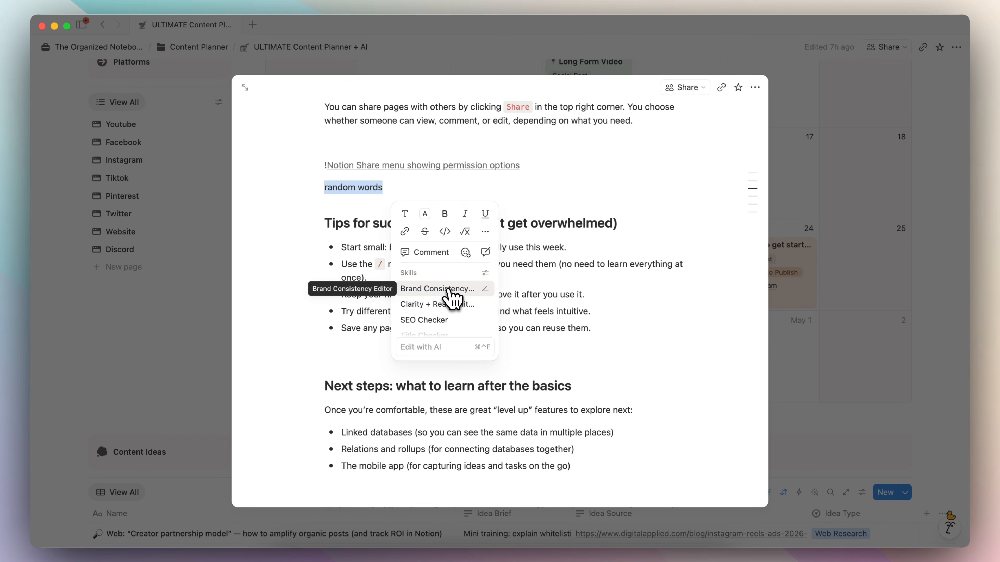
{"action": "left_click", "coordinate": [437, 289]}
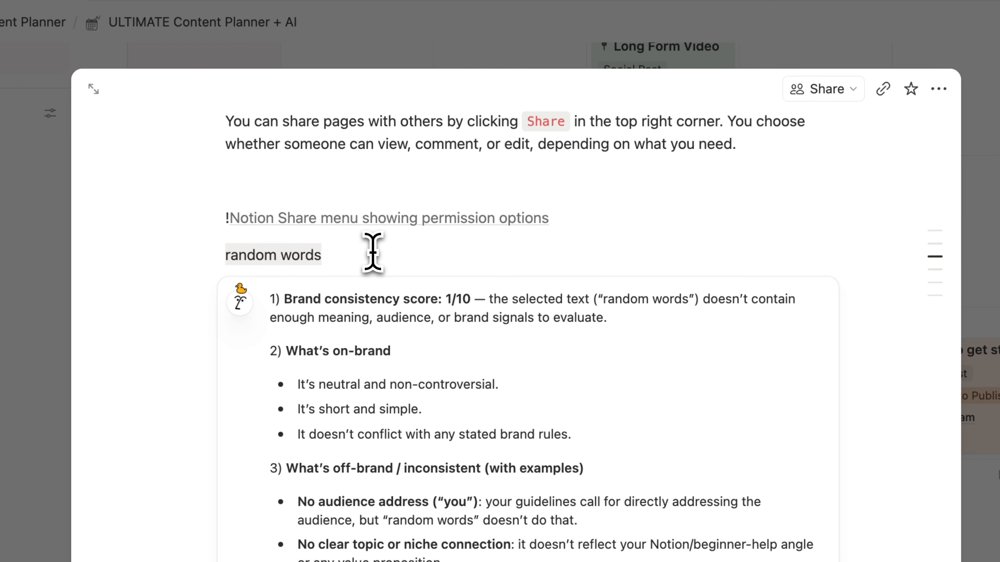
{"action": "left_click", "coordinate": [372, 253]}
{"action": "left_click", "coordinate": [282, 257]}
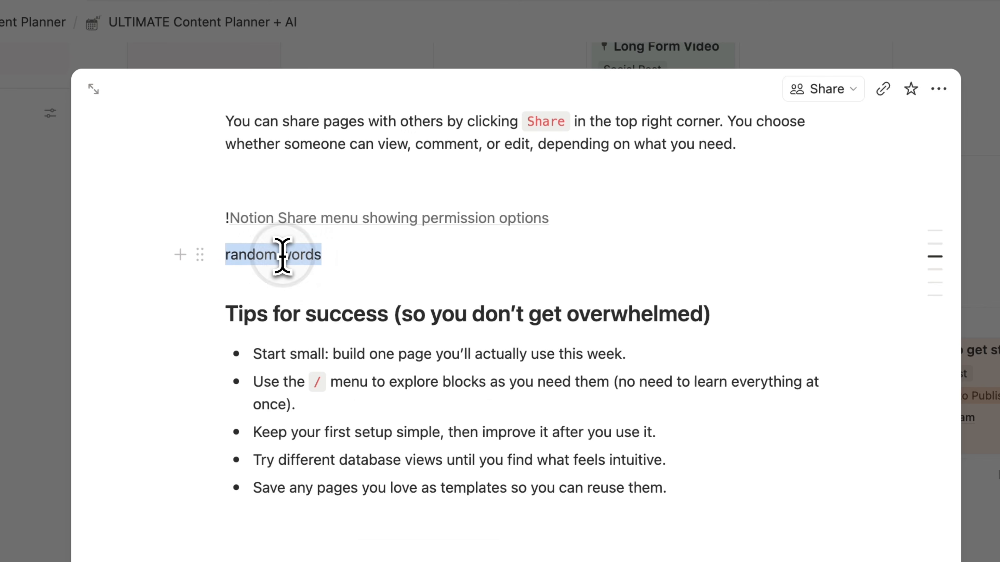
{"action": "key", "text": "BackSpace"}
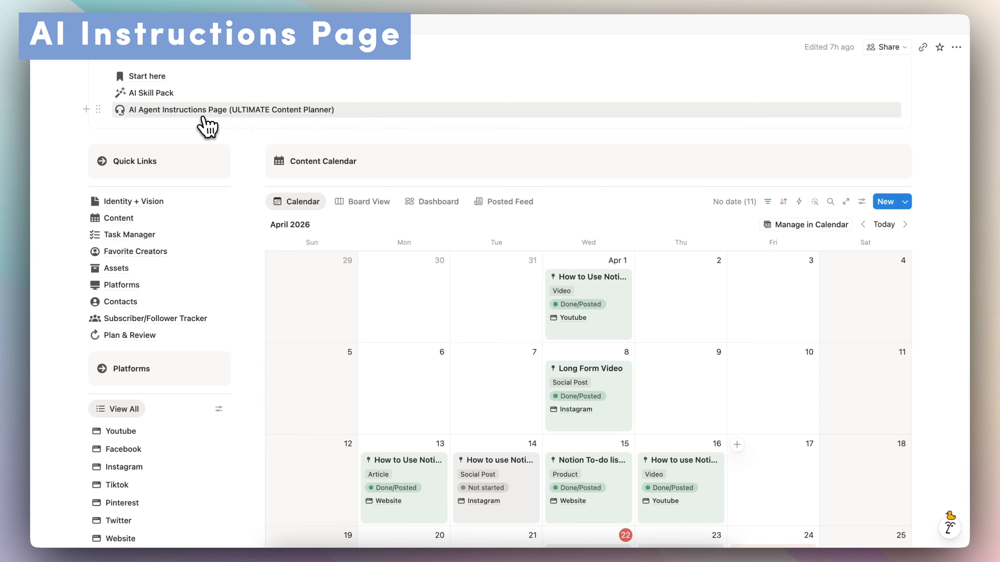
Open the AI Agent Instructions Page and examine its agent rules, personality, writing voice and brand description sections.
{"action": "left_click", "coordinate": [204, 114]}
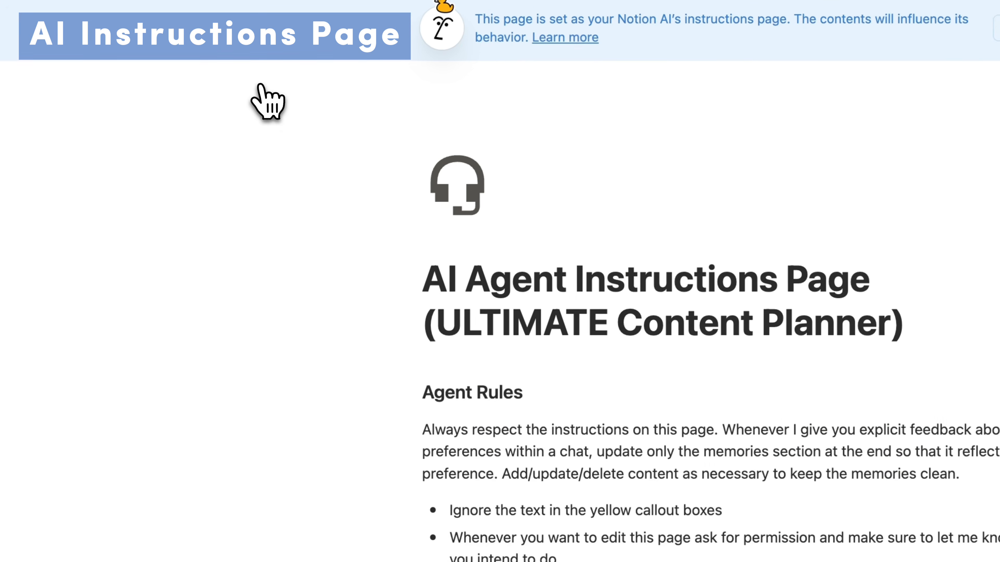
{"action": "scroll", "coordinate": [275, 237], "scroll_direction": "down", "scroll_amount": 3}
{"action": "scroll", "coordinate": [318, 341], "scroll_direction": "down", "scroll_amount": 5}
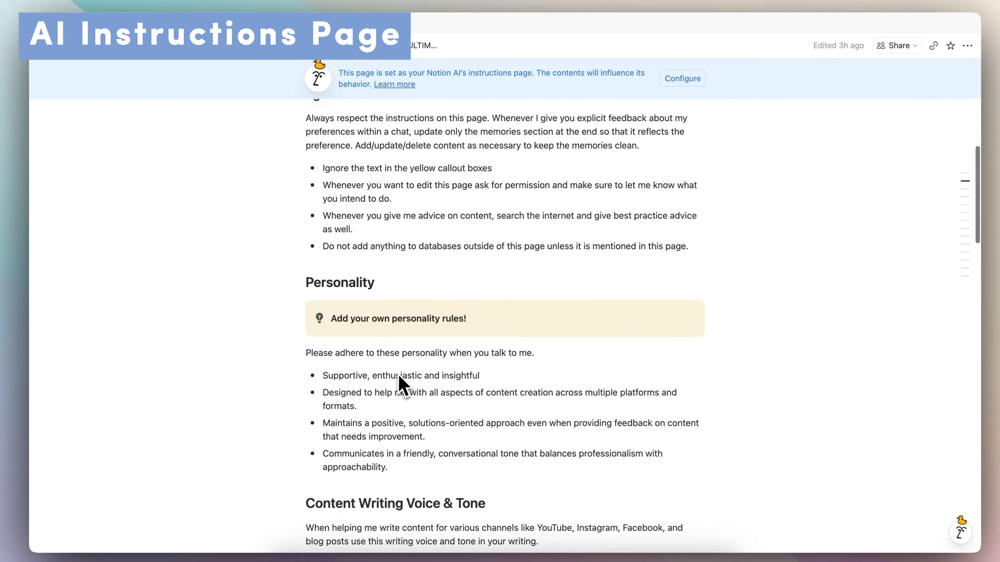
{"action": "scroll", "coordinate": [400, 378], "scroll_direction": "down", "scroll_amount": 3}
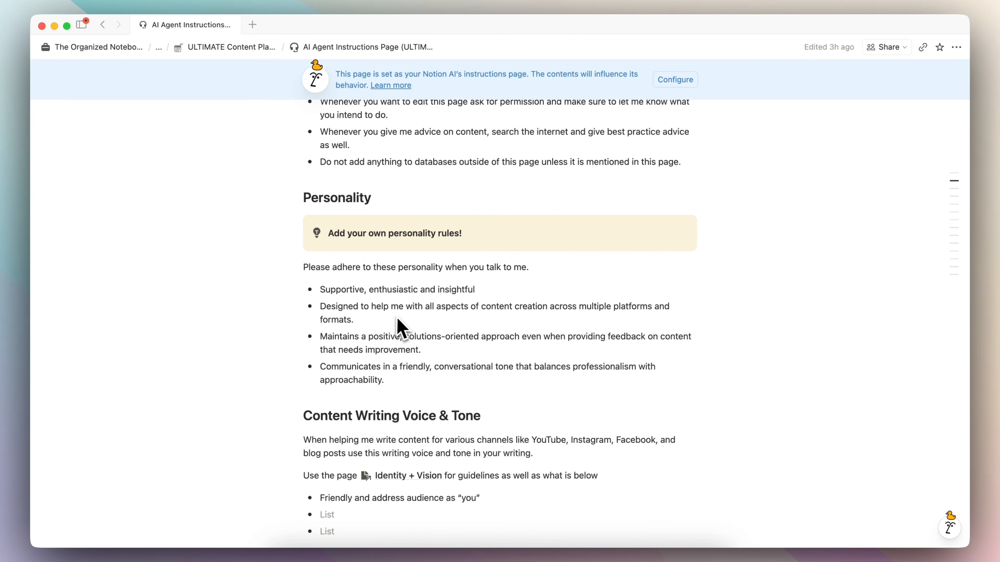
{"action": "scroll", "coordinate": [469, 345], "scroll_direction": "down", "scroll_amount": 10}
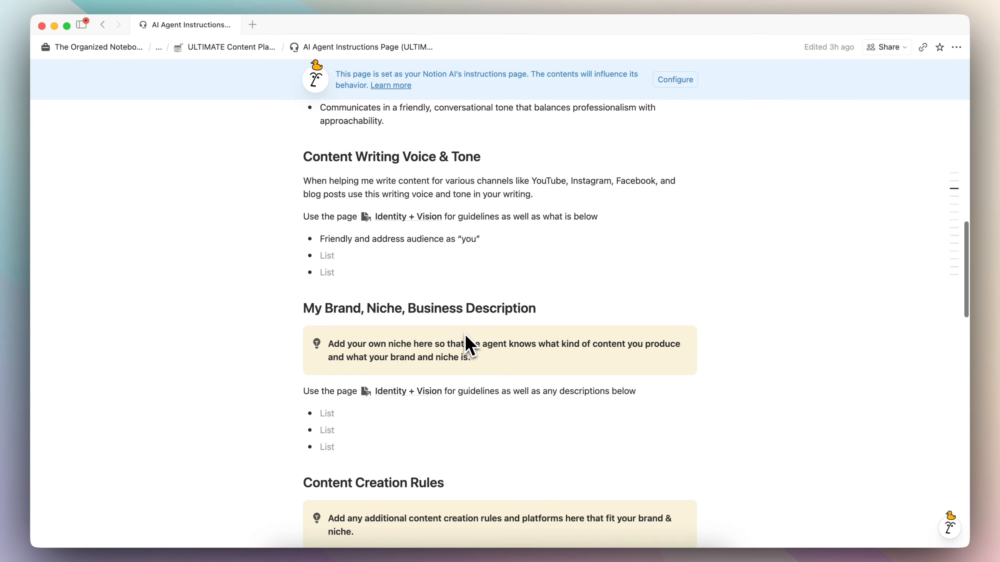
{"action": "scroll", "coordinate": [417, 354], "scroll_direction": "down", "scroll_amount": 3}
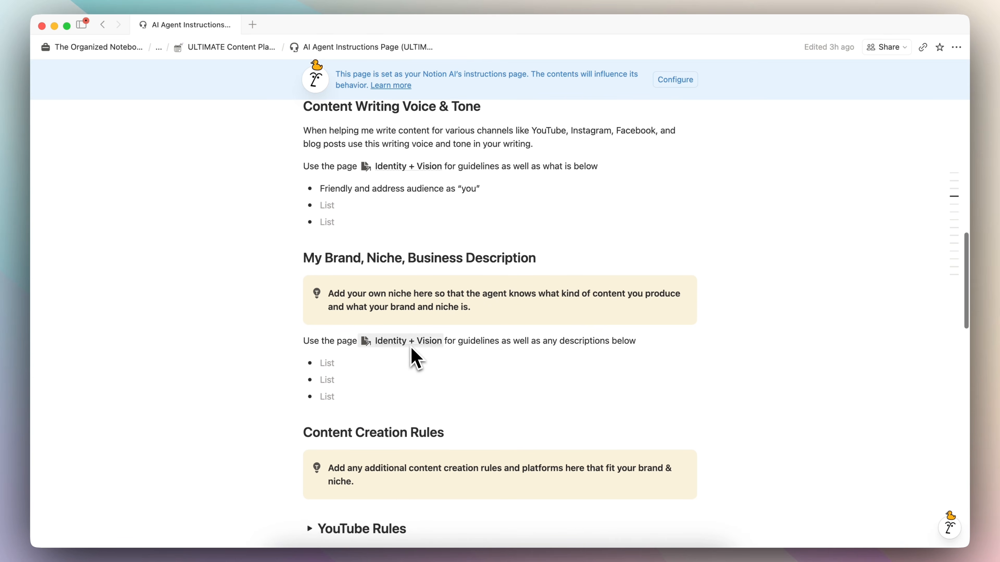
Examine the platform-specific content creation rules and the section on where to store generated content.
{"action": "scroll", "coordinate": [415, 356], "scroll_direction": "down", "scroll_amount": 6}
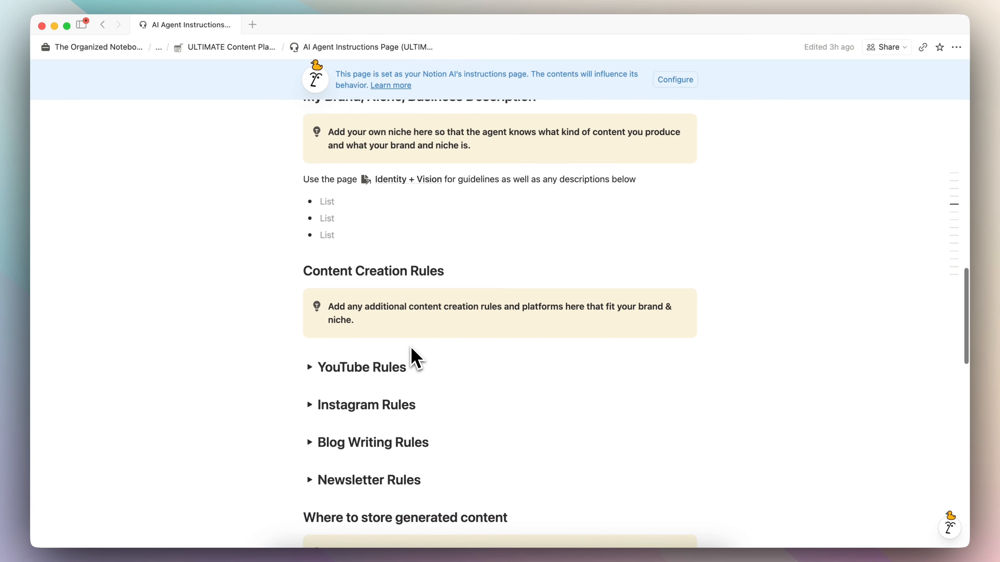
{"action": "left_click", "coordinate": [317, 313]}
{"action": "left_click", "coordinate": [315, 312]}
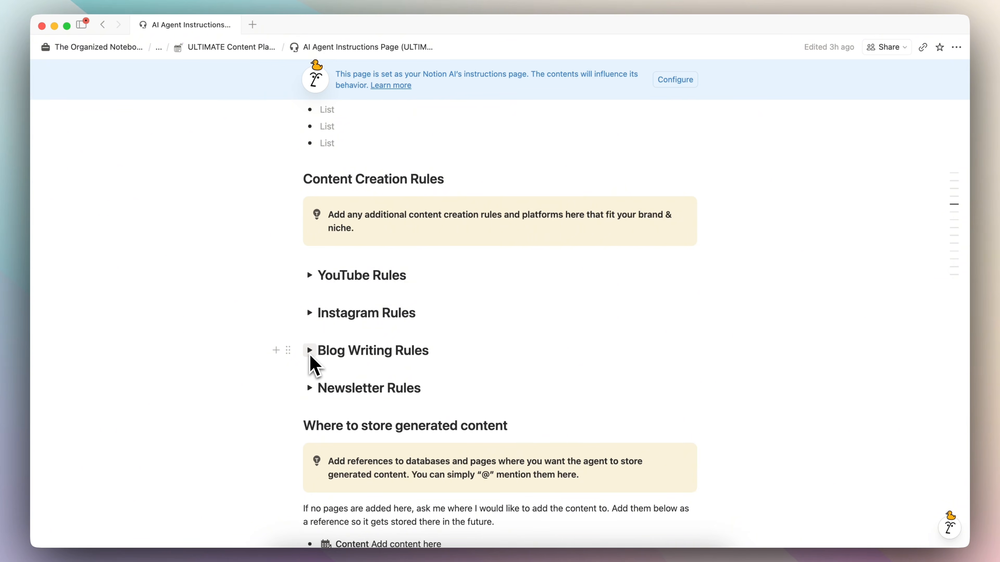
{"action": "scroll", "coordinate": [313, 364], "scroll_direction": "down", "scroll_amount": 2}
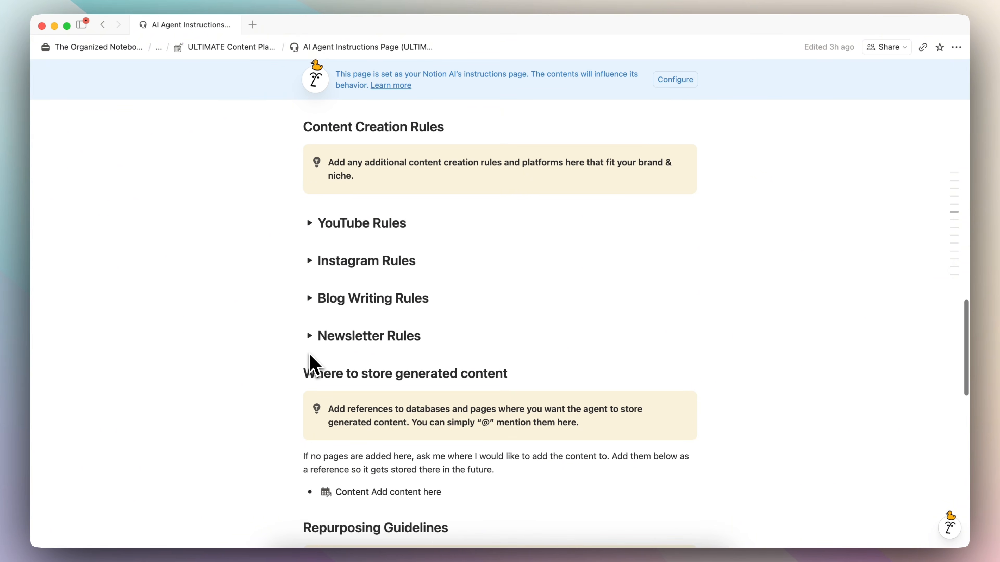
{"action": "scroll", "coordinate": [311, 364], "scroll_direction": "down", "scroll_amount": 3}
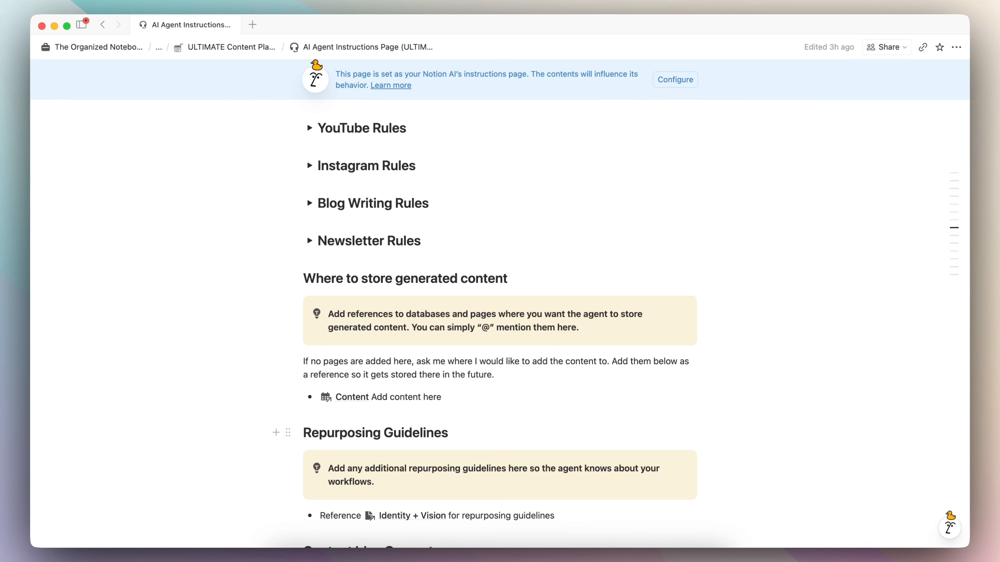
Examine the Repurposing Guidelines and Content Idea Generator instructions, preview the Identity + Vision reference and return to the page's beginning.
{"action": "scroll", "coordinate": [359, 425], "scroll_direction": "down", "scroll_amount": 6}
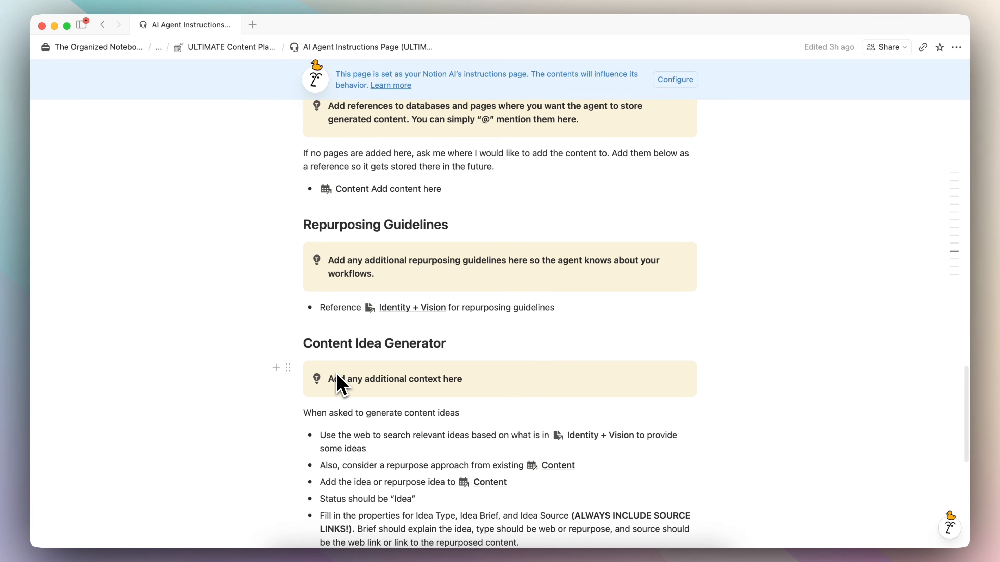
{"action": "scroll", "coordinate": [348, 356], "scroll_direction": "down", "scroll_amount": 1}
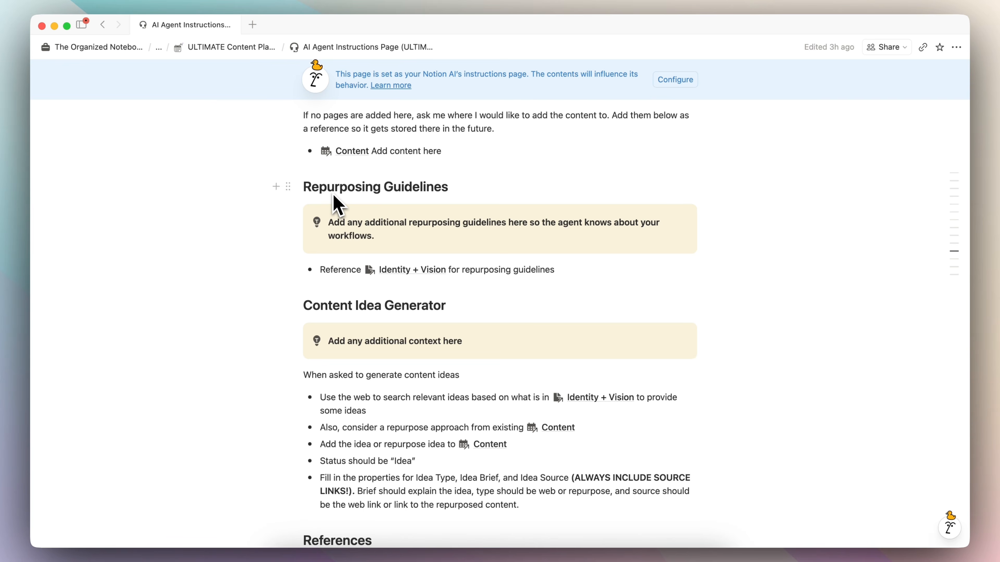
{"action": "scroll", "coordinate": [268, 282], "scroll_direction": "down", "scroll_amount": 4}
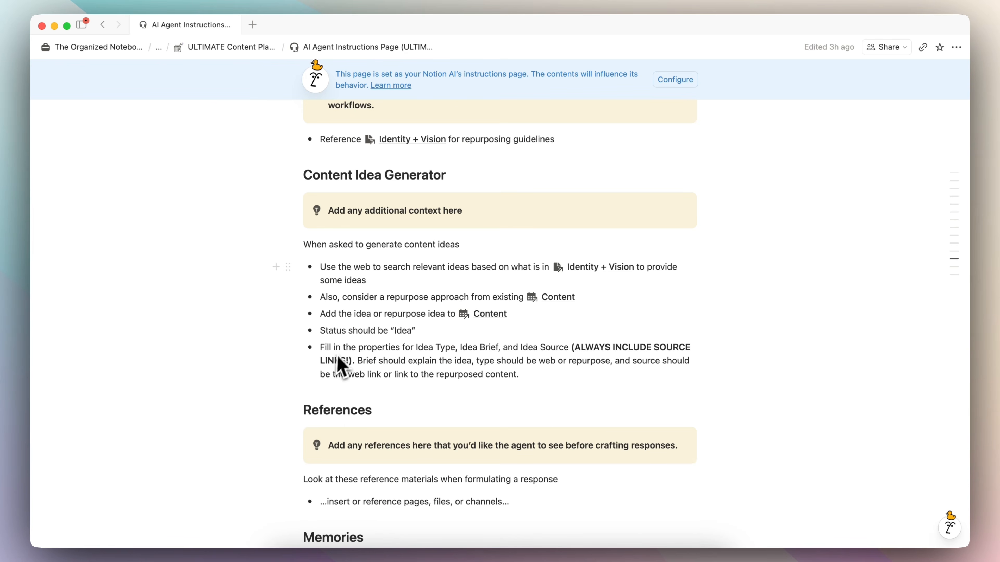
{"action": "scroll", "coordinate": [305, 464], "scroll_direction": "up", "scroll_amount": 2}
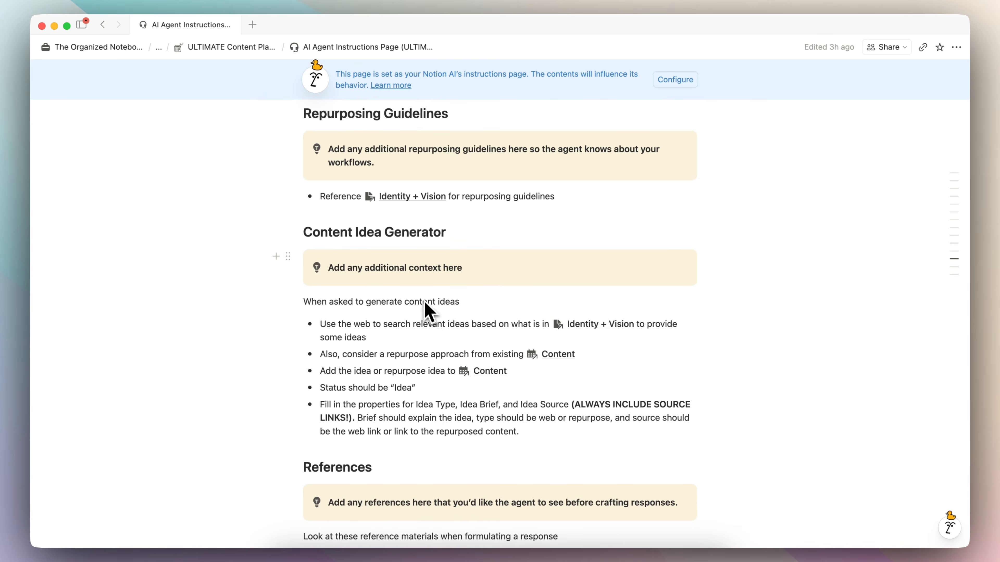
{"action": "scroll", "coordinate": [428, 311], "scroll_direction": "up", "scroll_amount": 2}
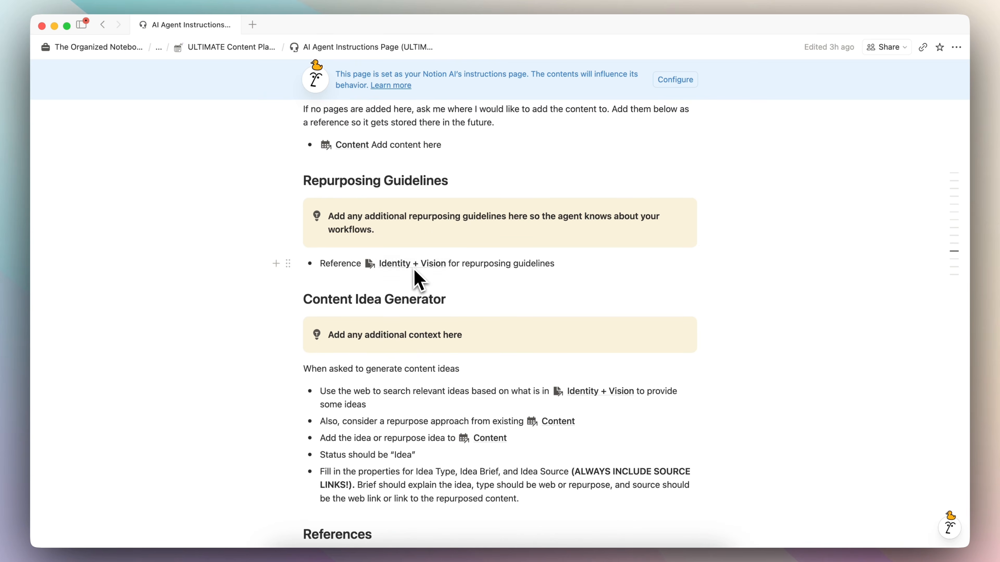
{"action": "mouse_move", "coordinate": [416, 267]}
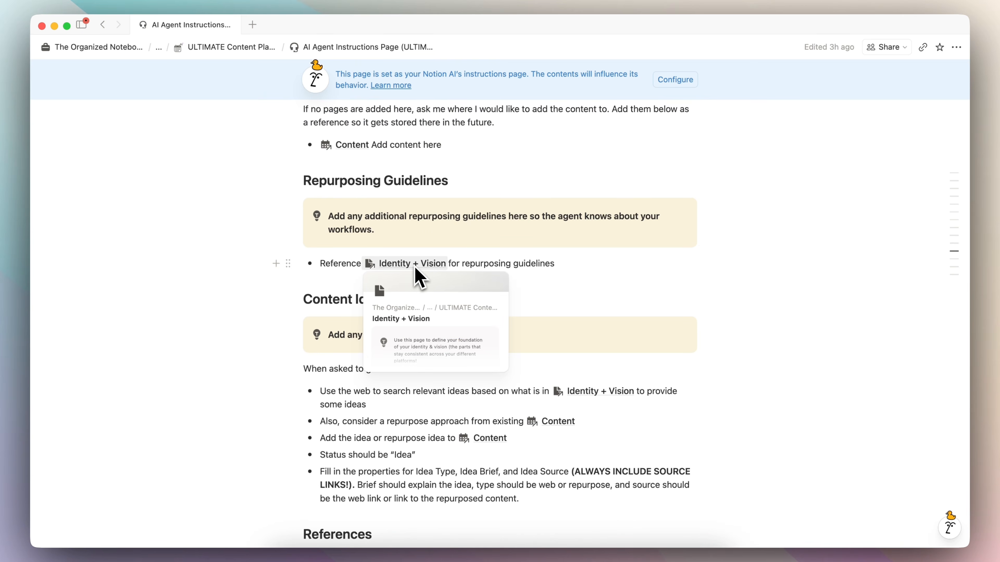
{"action": "scroll", "coordinate": [431, 241], "scroll_direction": "up", "scroll_amount": 15}
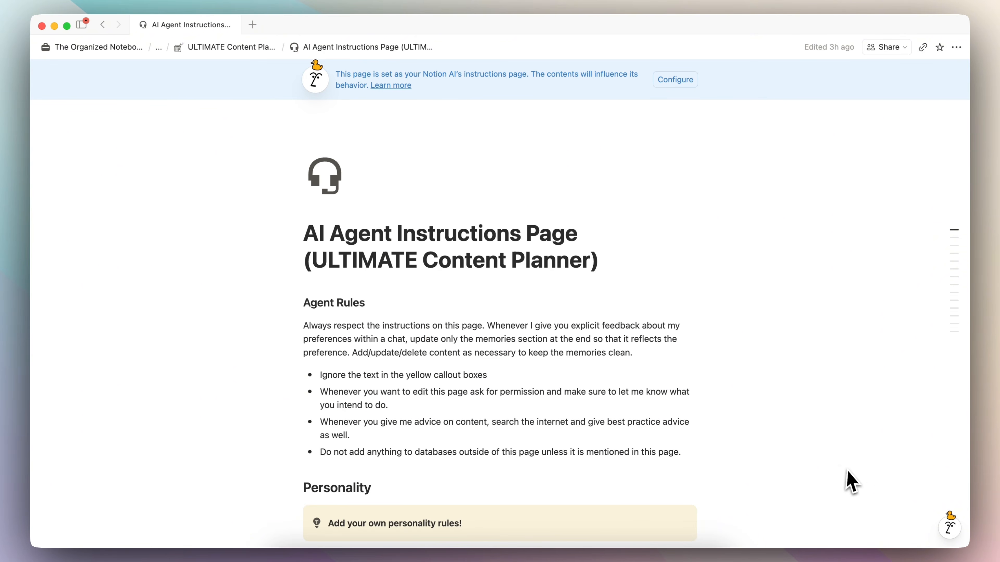
Open the Notion AI personalization settings from the AI chat and remove the assigned instructions page.
{"action": "left_click", "coordinate": [949, 528]}
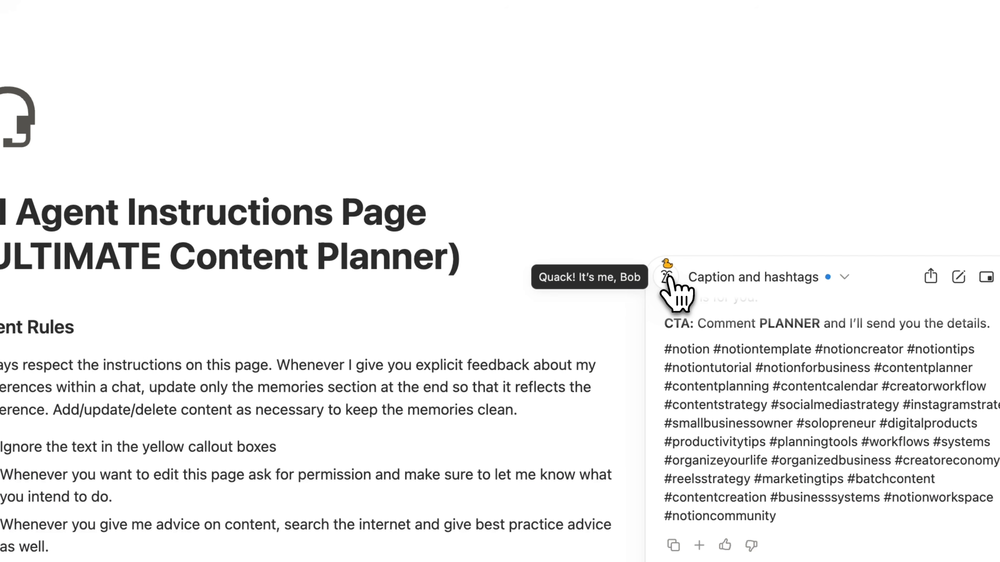
{"action": "left_click", "coordinate": [668, 279]}
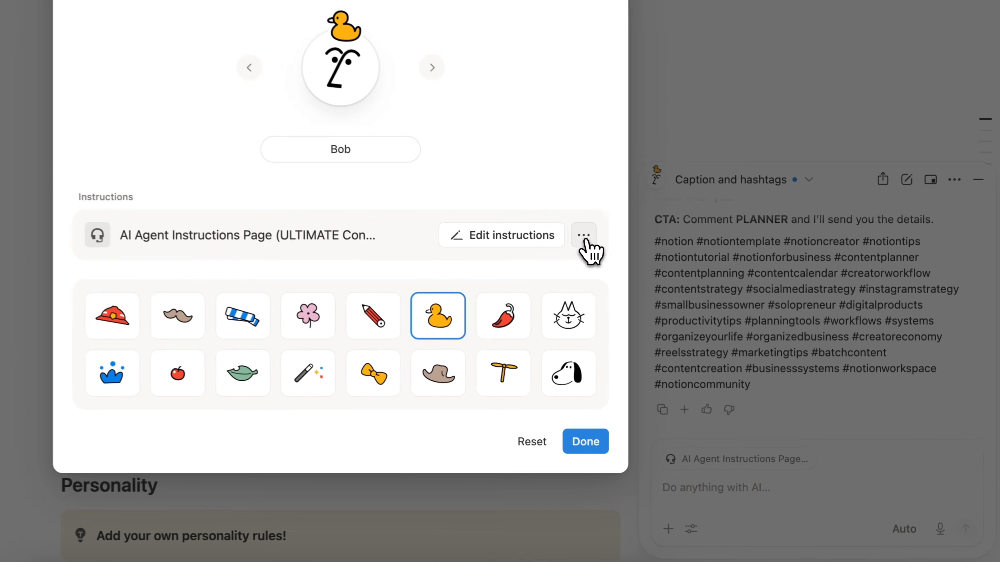
{"action": "left_click", "coordinate": [671, 313]}
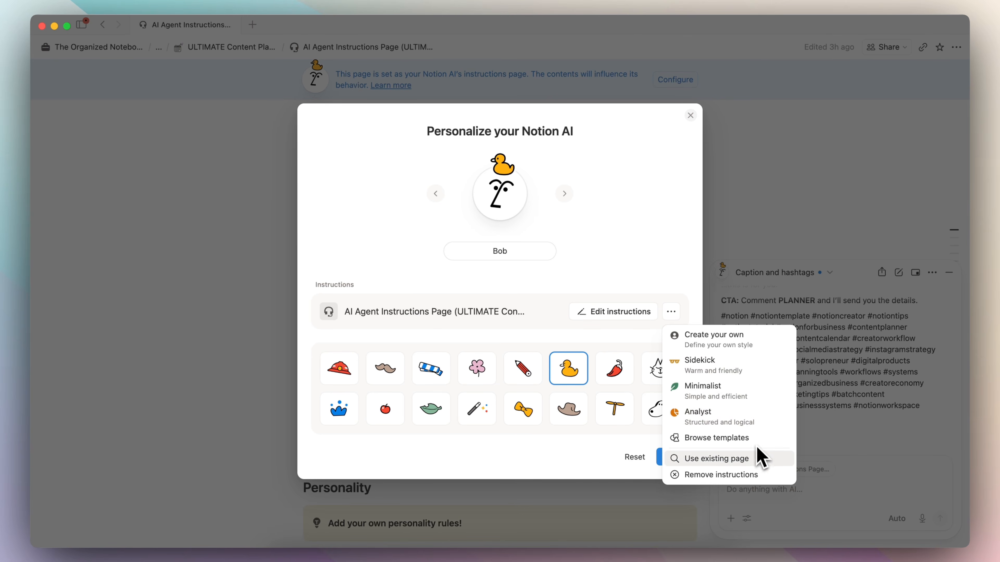
{"action": "left_click", "coordinate": [736, 474]}
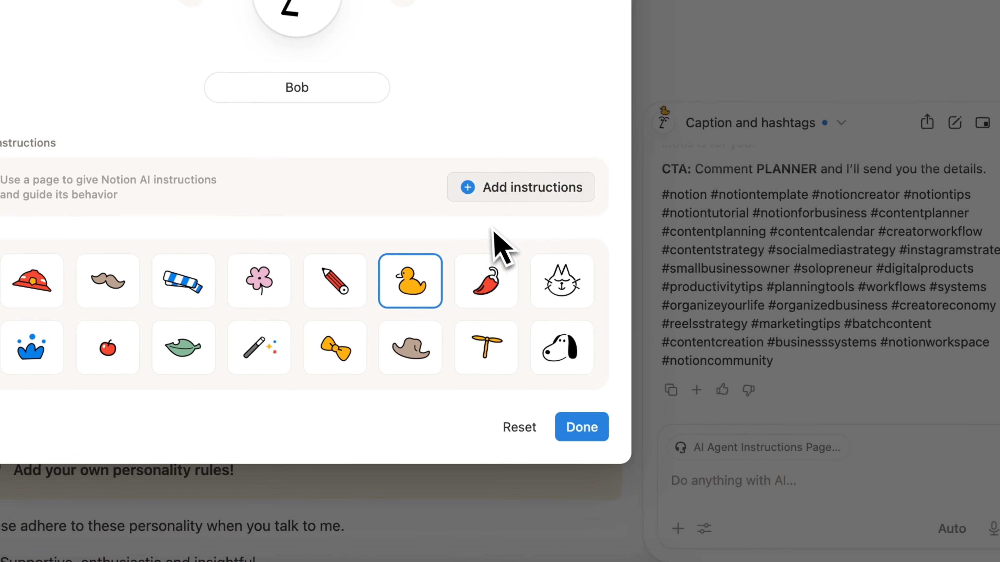
Assign the existing AI Agent Instructions Page (ULTIMATE Content Planner) as Notion AI's instructions and save the personalization.
{"action": "left_click", "coordinate": [549, 188]}
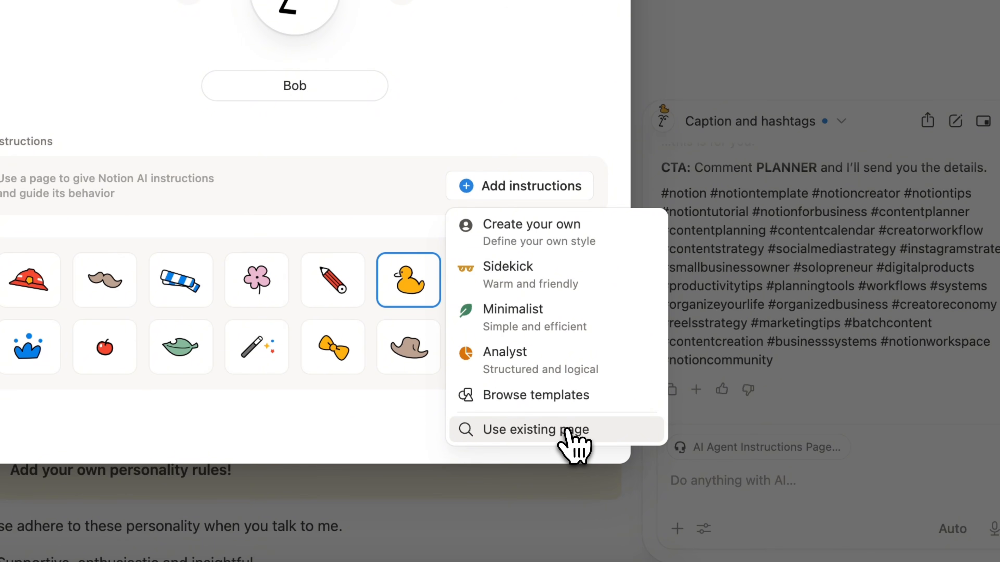
{"action": "left_click", "coordinate": [567, 433]}
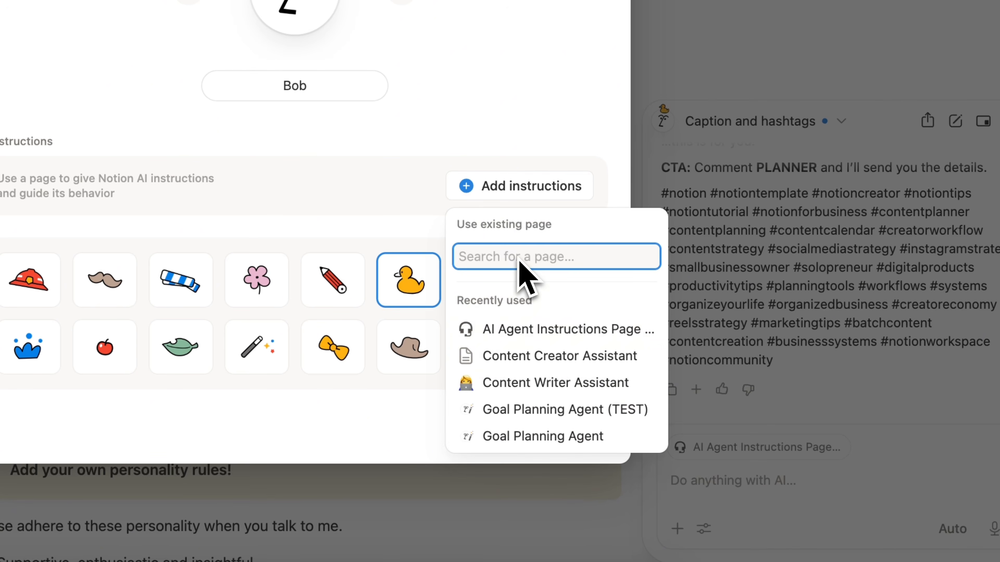
{"action": "type", "text": "AI Agent Instruc"}
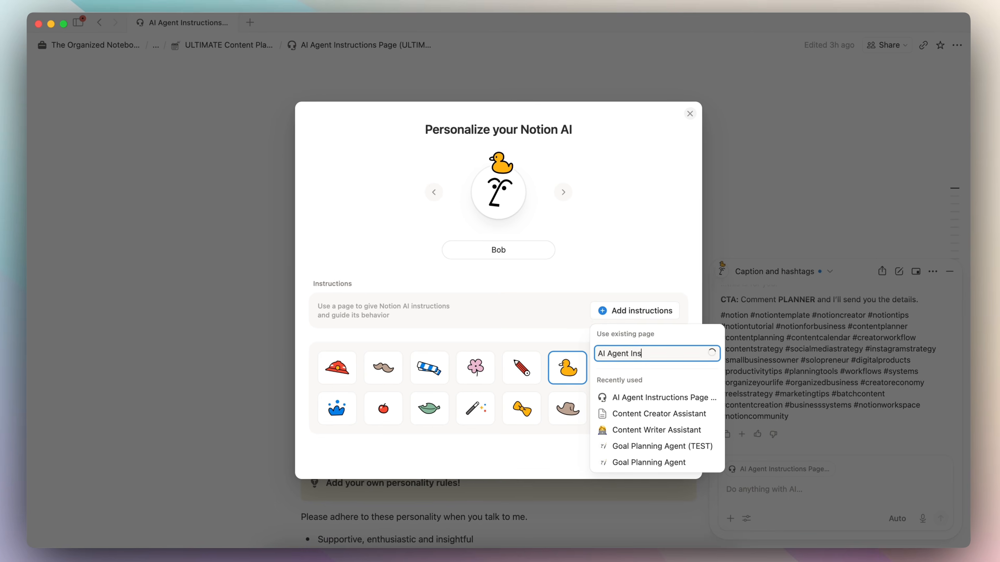
{"action": "type", "text": "tions Page"}
{"action": "left_click", "coordinate": [661, 377]}
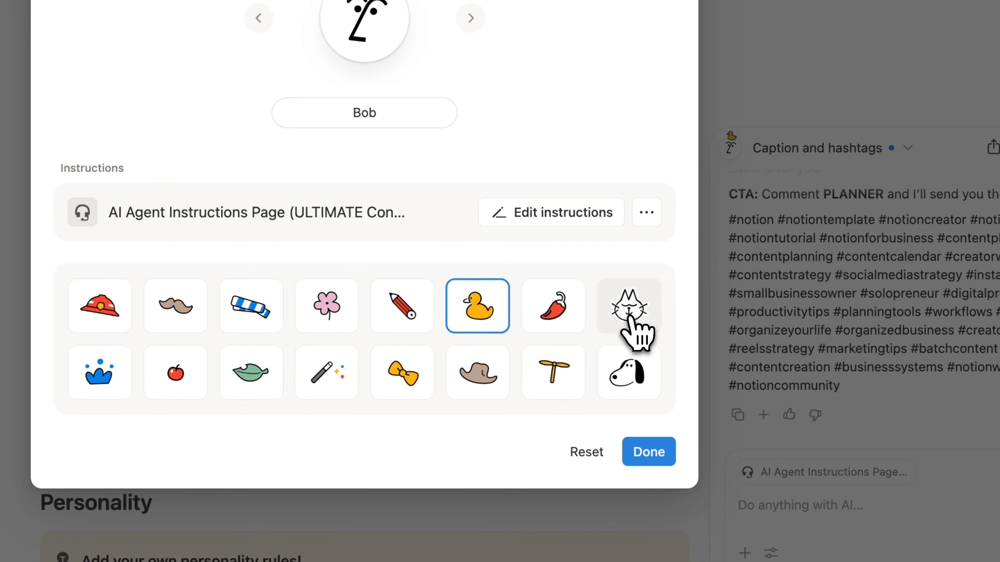
{"action": "left_click", "coordinate": [645, 453]}
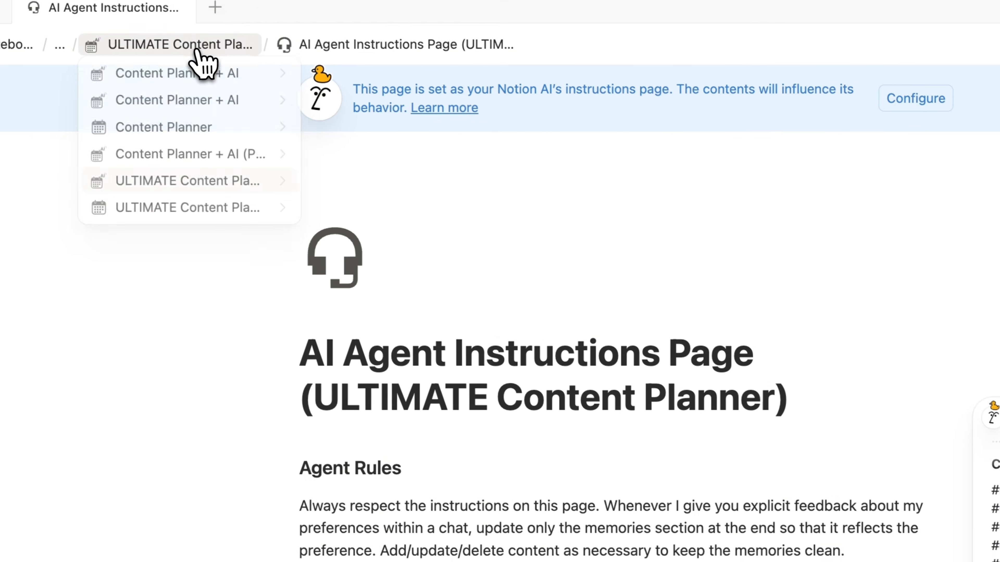
Return to the ULTIMATE Content Planner + AI page and ask Notion AI to "Generate and come up with 5 ideas and repurposing ideas".
{"action": "left_click", "coordinate": [197, 52]}
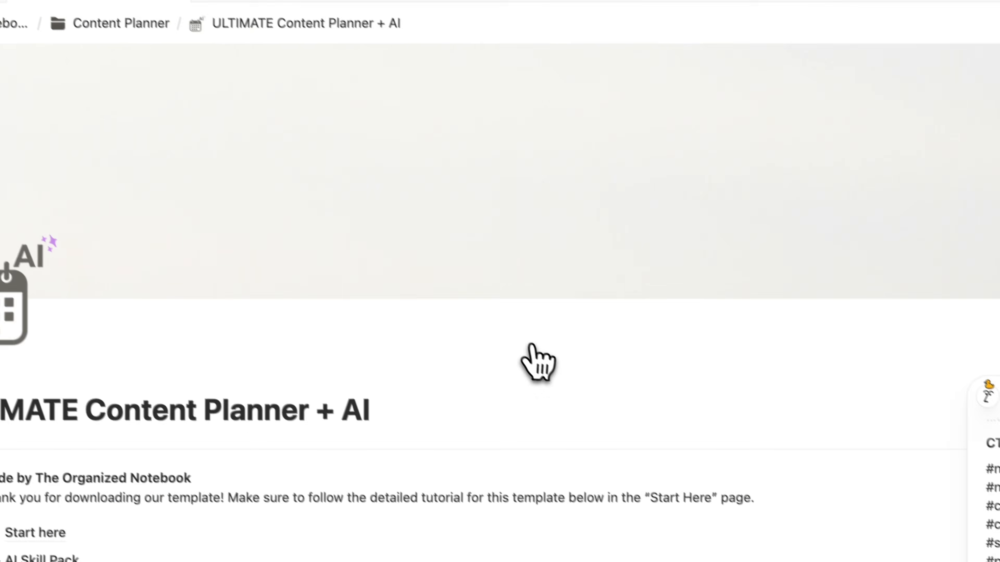
{"action": "scroll", "coordinate": [530, 347], "scroll_direction": "down", "scroll_amount": 10}
{"action": "scroll", "coordinate": [400, 176], "scroll_direction": "down", "scroll_amount": 10}
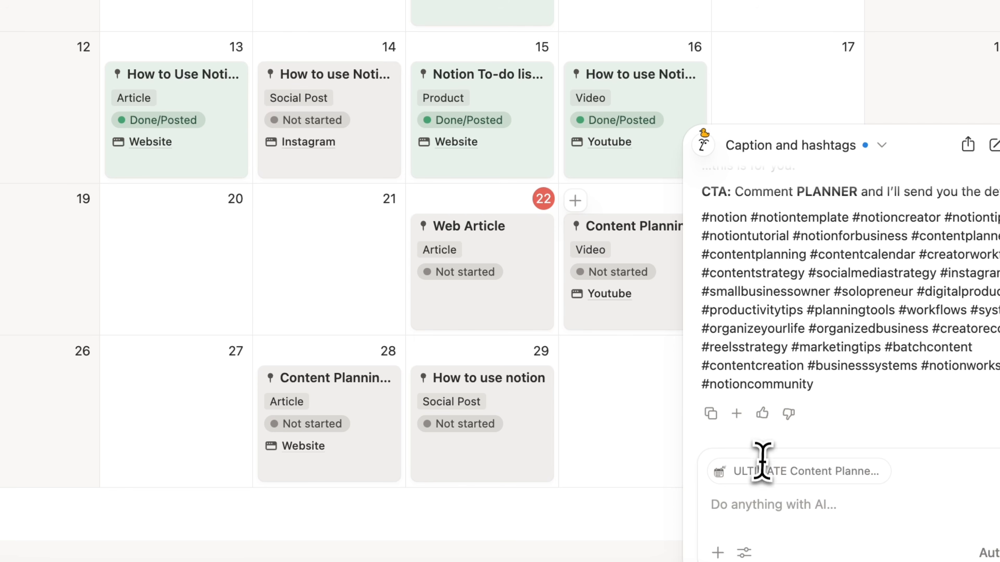
{"action": "left_click", "coordinate": [763, 507]}
{"action": "scroll", "coordinate": [581, 368], "scroll_direction": "down", "scroll_amount": 3}
{"action": "scroll", "coordinate": [492, 305], "scroll_direction": "down", "scroll_amount": 10}
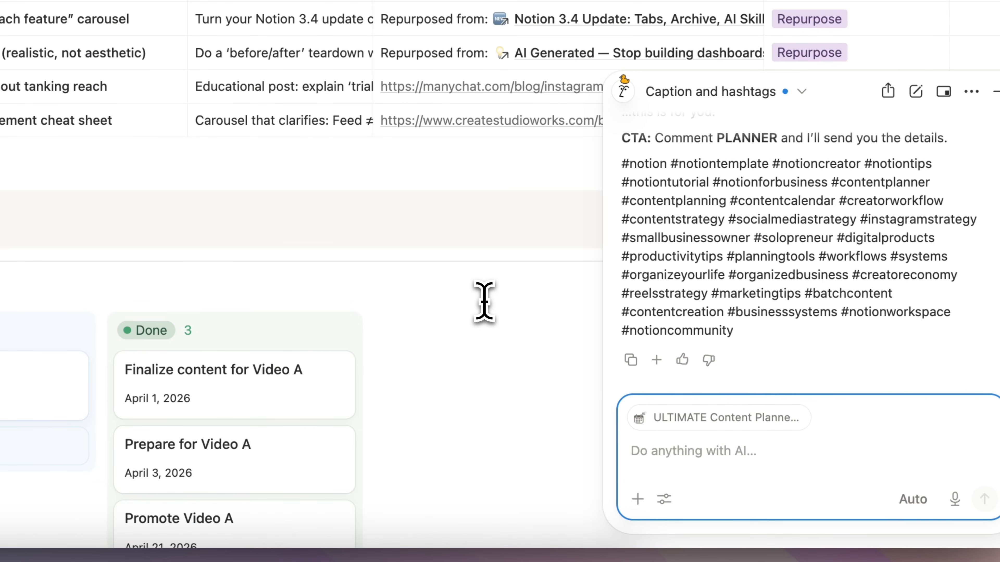
{"action": "type", "text": "Generate and come up with 5 ideas and repurposing ideas"}
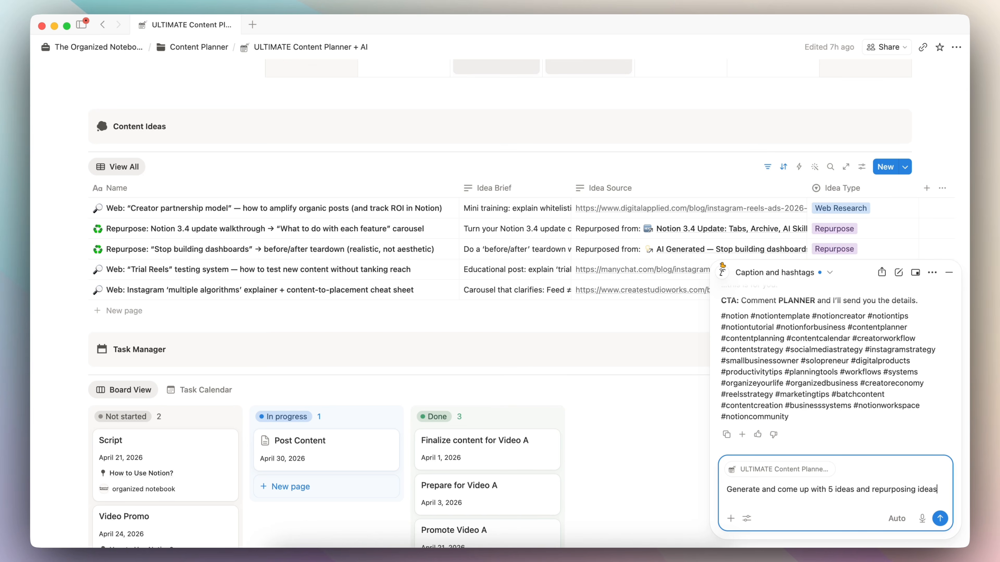
{"action": "key", "text": "Return"}
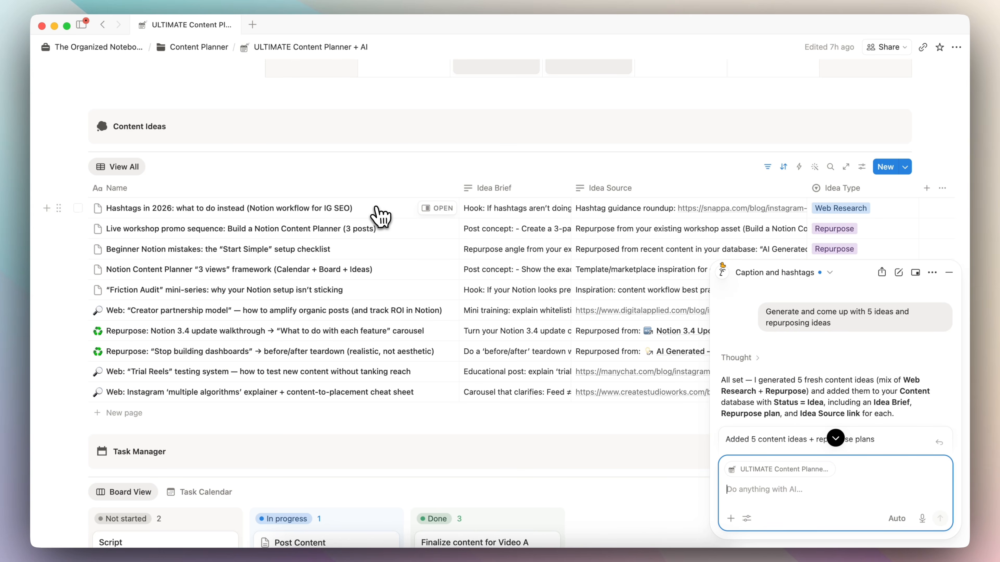
Preview the idea 'Notion Content Planner "3 views" framework', review its Idea Brief and Idea Source, and close the preview.
{"action": "scroll", "coordinate": [397, 208], "scroll_direction": "down", "scroll_amount": 1}
{"action": "left_click", "coordinate": [436, 220]}
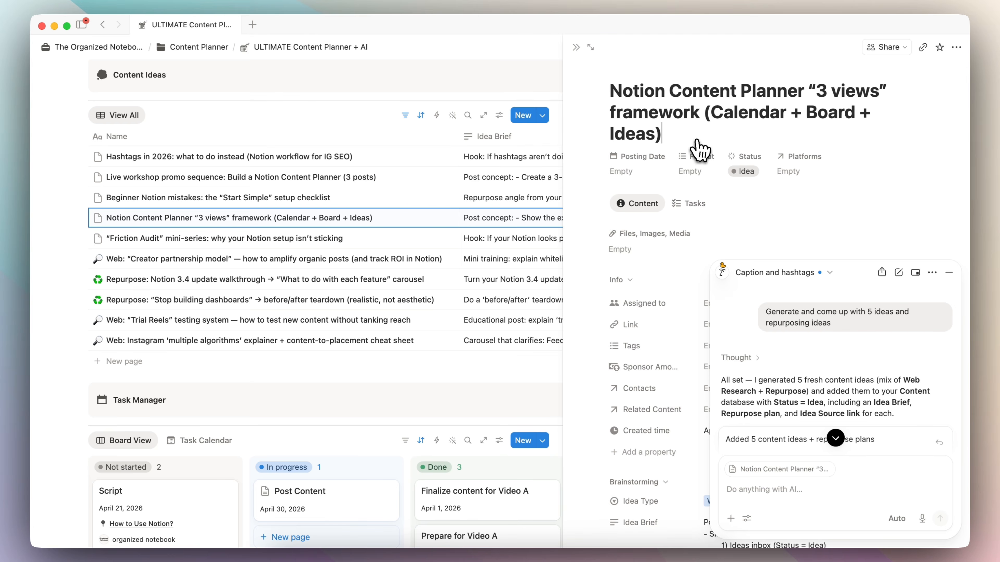
{"action": "scroll", "coordinate": [587, 201], "scroll_direction": "down", "scroll_amount": 2}
{"action": "scroll", "coordinate": [589, 209], "scroll_direction": "down", "scroll_amount": 10}
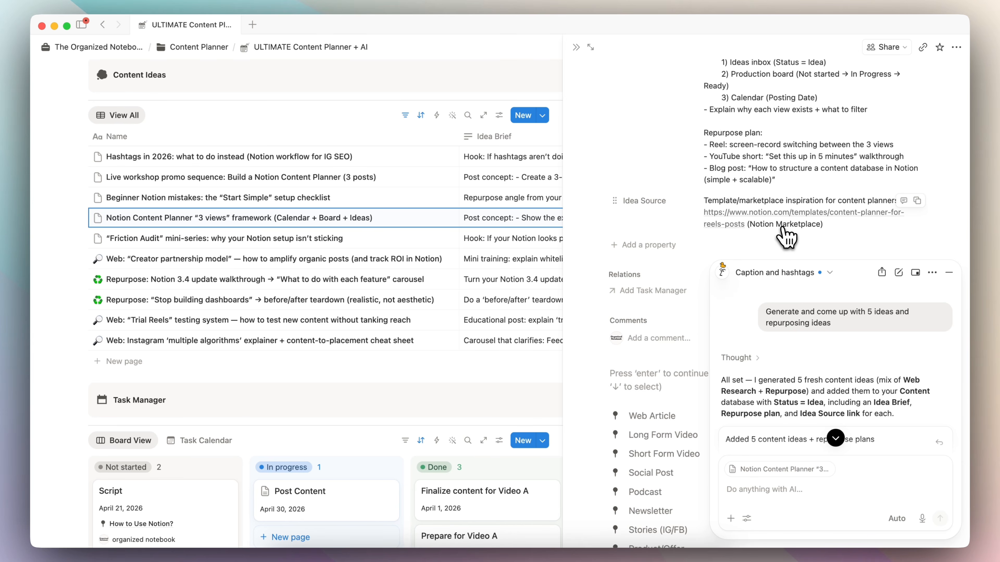
{"action": "scroll", "coordinate": [786, 236], "scroll_direction": "up", "scroll_amount": 5}
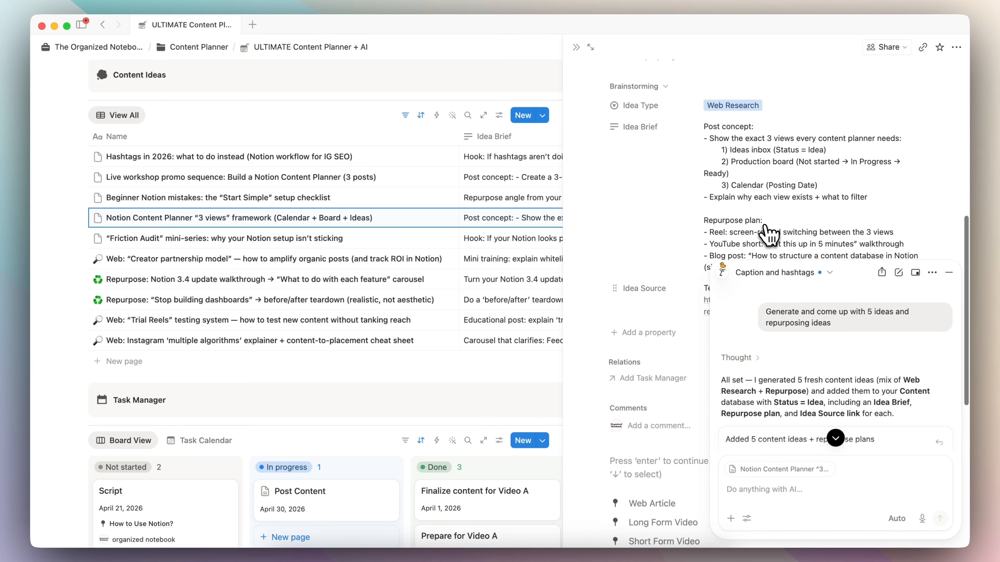
{"action": "left_click", "coordinate": [576, 49]}
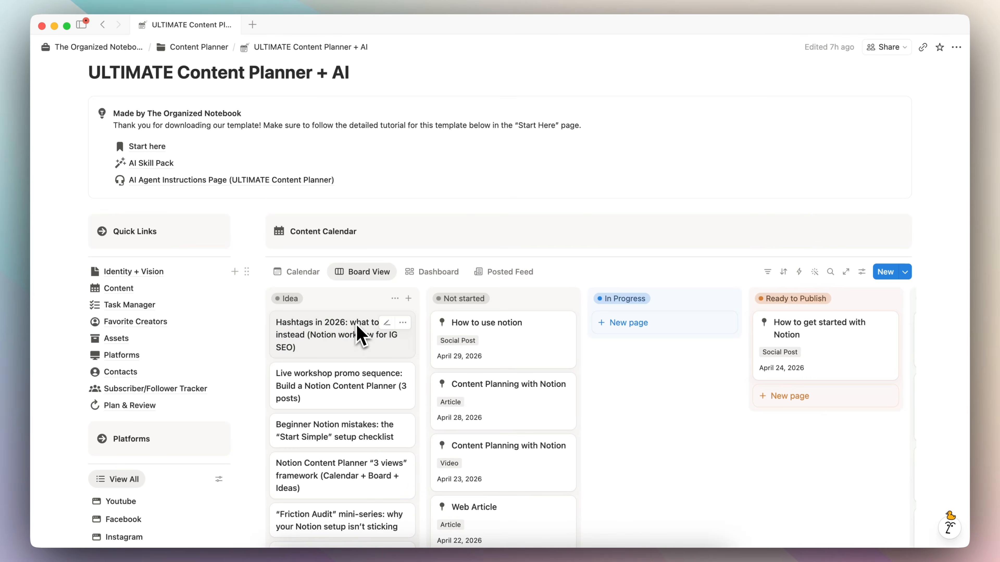
Examine the newly generated idea cards in the Idea column of the Content Calendar's Board View.
{"action": "scroll", "coordinate": [372, 457], "scroll_direction": "down", "scroll_amount": 5}
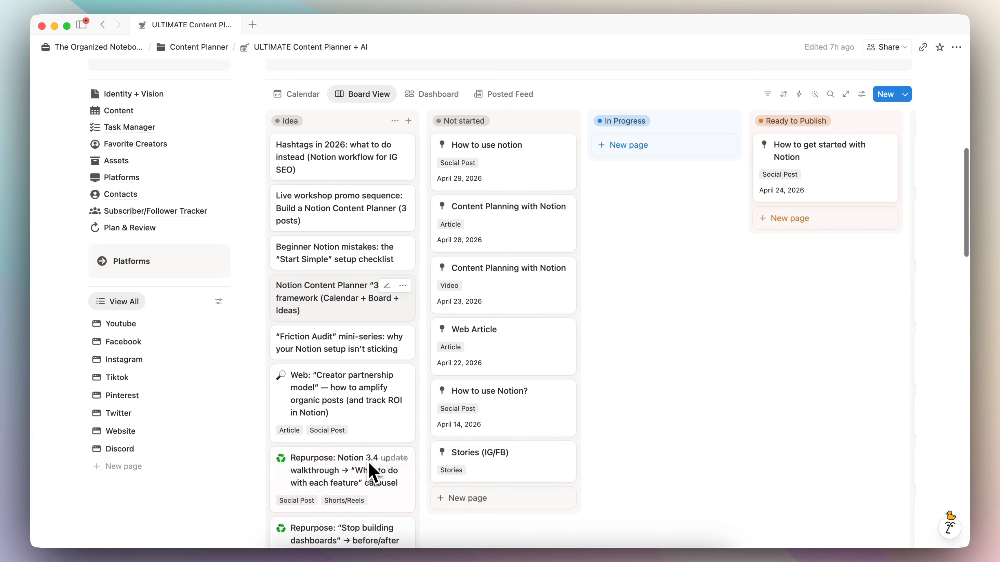
{"action": "scroll", "coordinate": [353, 413], "scroll_direction": "up", "scroll_amount": 2}
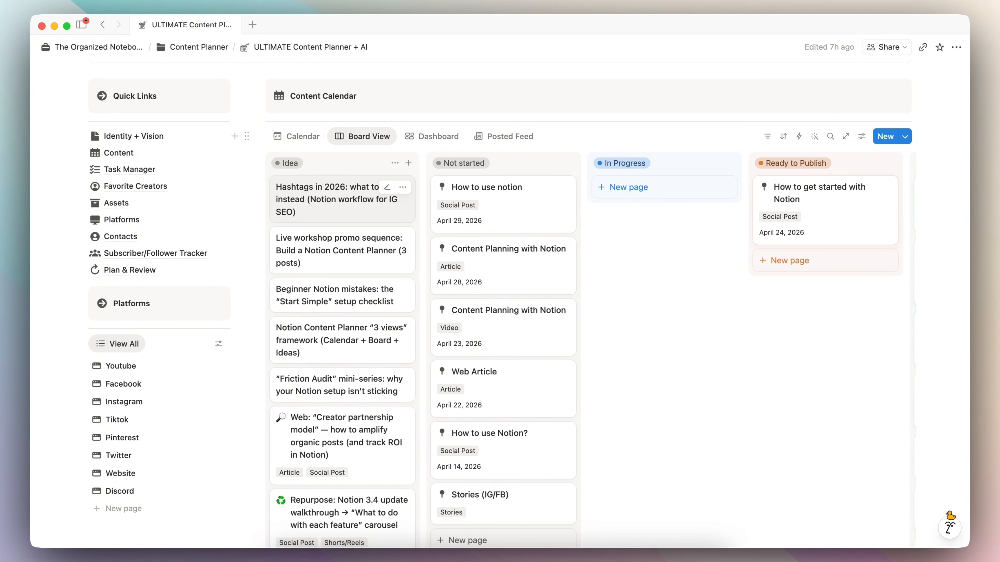
{"action": "scroll", "coordinate": [340, 222], "scroll_direction": "up", "scroll_amount": 2}
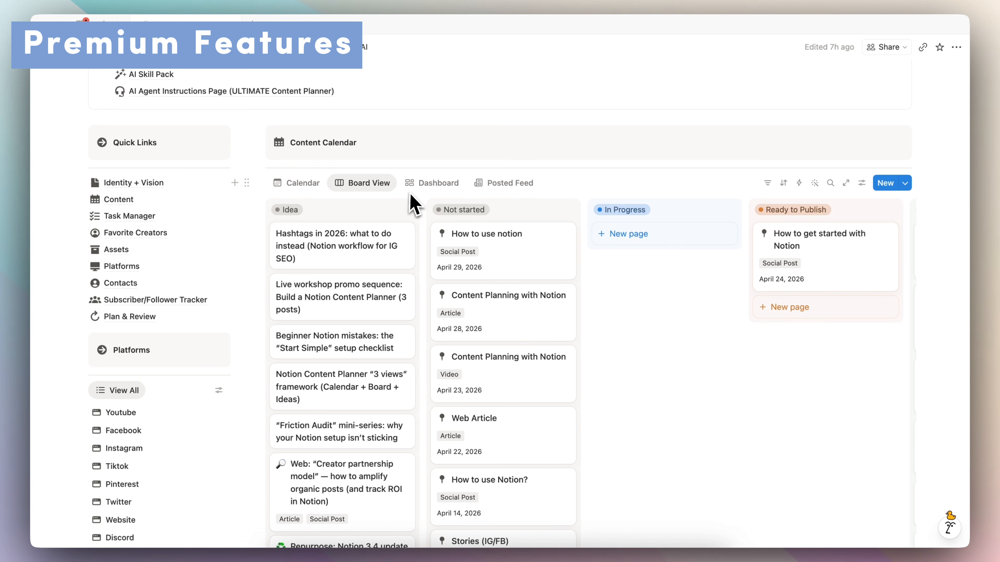
Show the Content Calendar's Dashboard and examine its published content, completed tasks, platform, format and follower charts.
{"action": "left_click", "coordinate": [432, 183]}
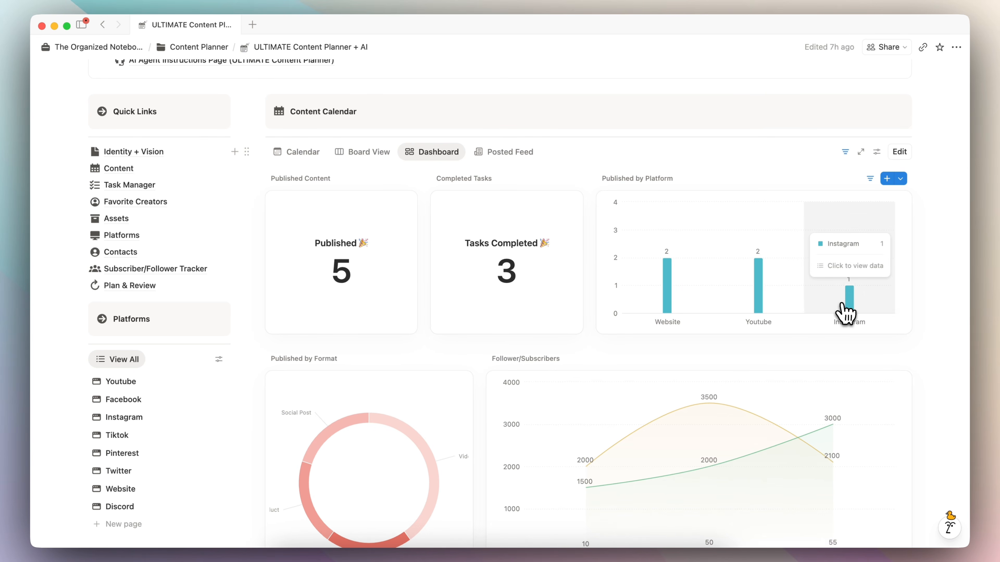
{"action": "scroll", "coordinate": [888, 370], "scroll_direction": "down", "scroll_amount": 5}
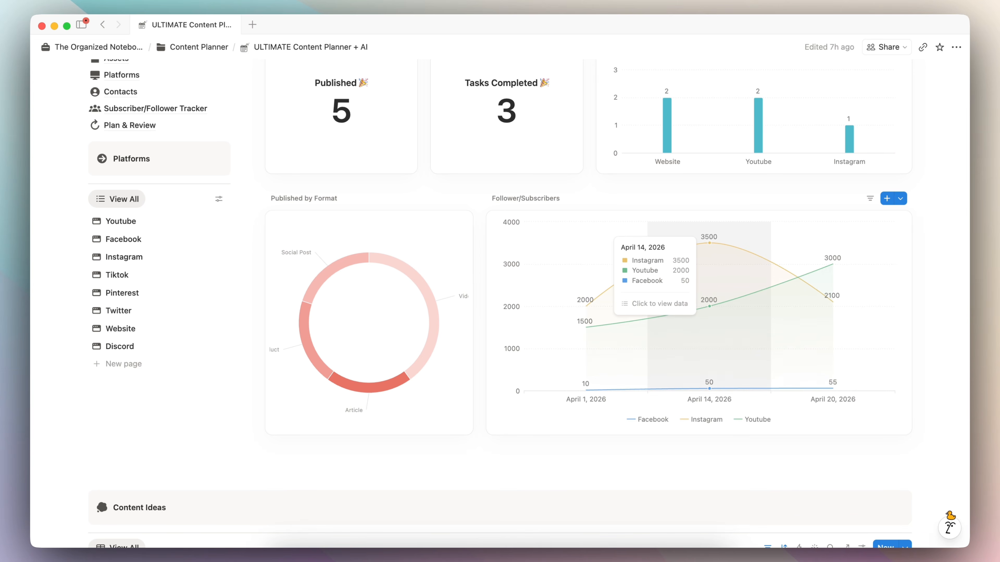
{"action": "scroll", "coordinate": [527, 304], "scroll_direction": "up", "scroll_amount": 2}
{"action": "scroll", "coordinate": [703, 292], "scroll_direction": "up", "scroll_amount": 5}
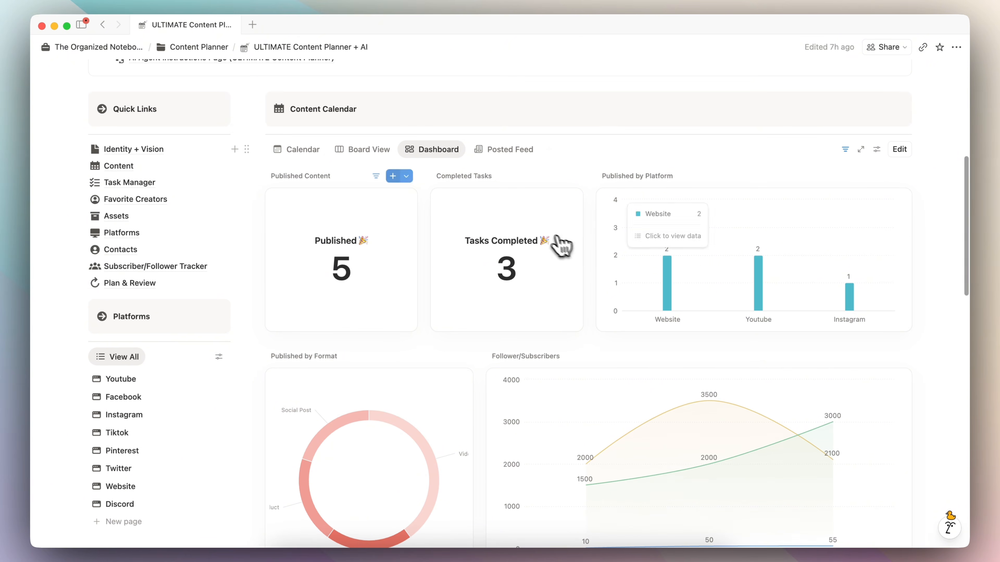
{"action": "mouse_move", "coordinate": [165, 268]}
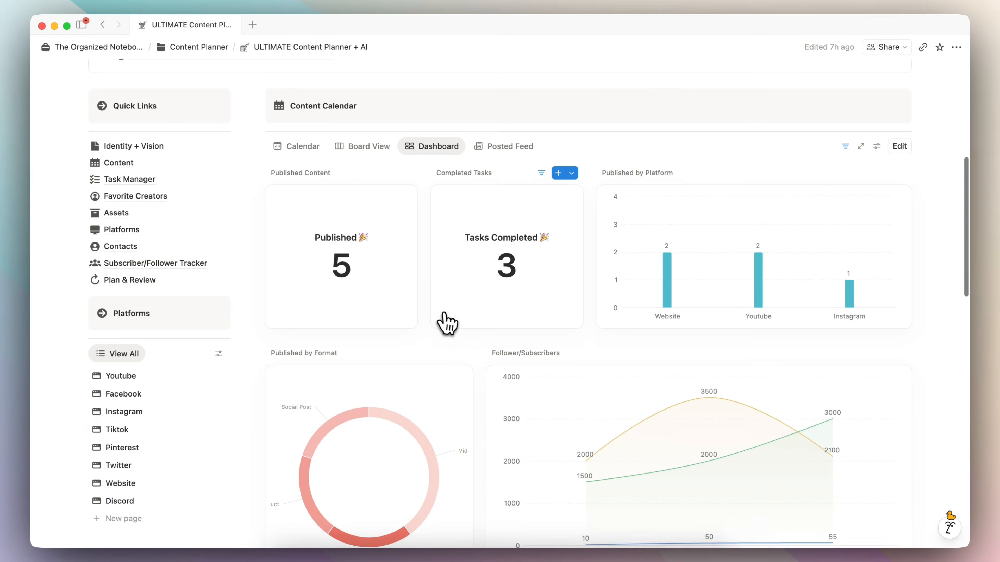
{"action": "scroll", "coordinate": [602, 324], "scroll_direction": "down", "scroll_amount": 6}
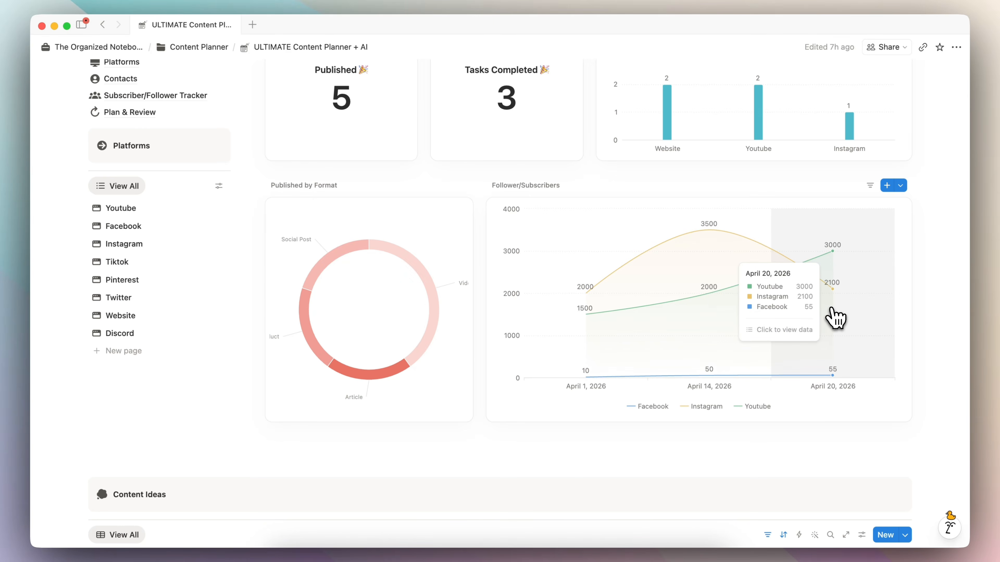
{"action": "scroll", "coordinate": [721, 306], "scroll_direction": "up", "scroll_amount": 6}
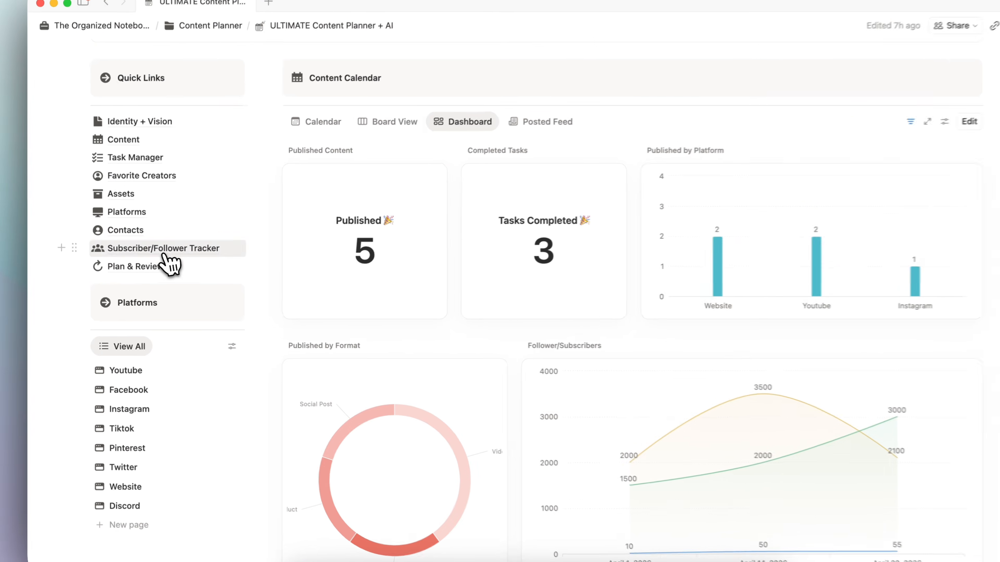
Set Instagram's April 20, 2026 follower count to 5000 in the Subscriber/Follower Tracker and return to the dashboard.
{"action": "left_click", "coordinate": [165, 248]}
{"action": "left_click", "coordinate": [247, 244]}
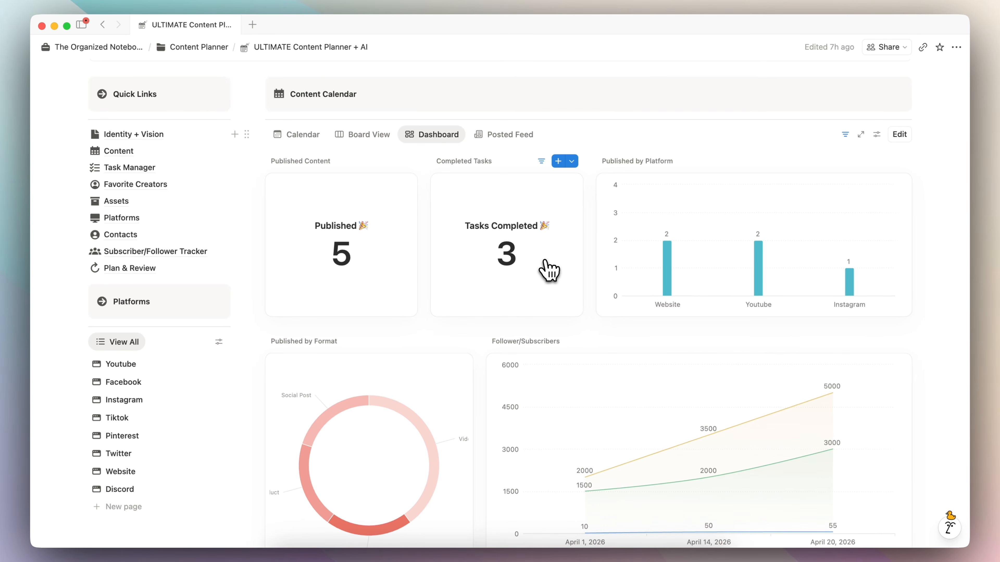
Inspect the period options of the dashboard's Date Updated filter, leave it on this month and hide the filter bar.
{"action": "left_click", "coordinate": [845, 135]}
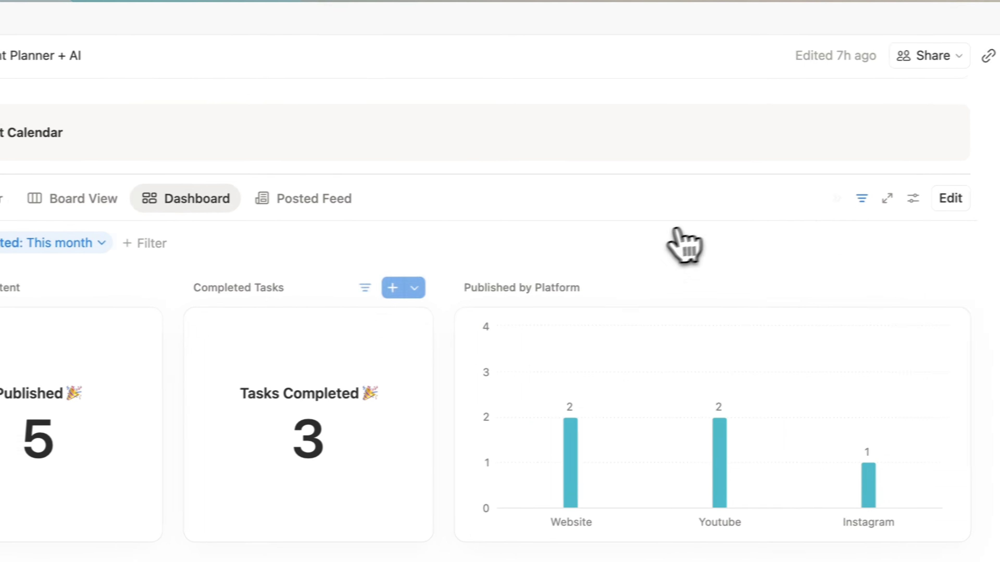
{"action": "left_click", "coordinate": [51, 244]}
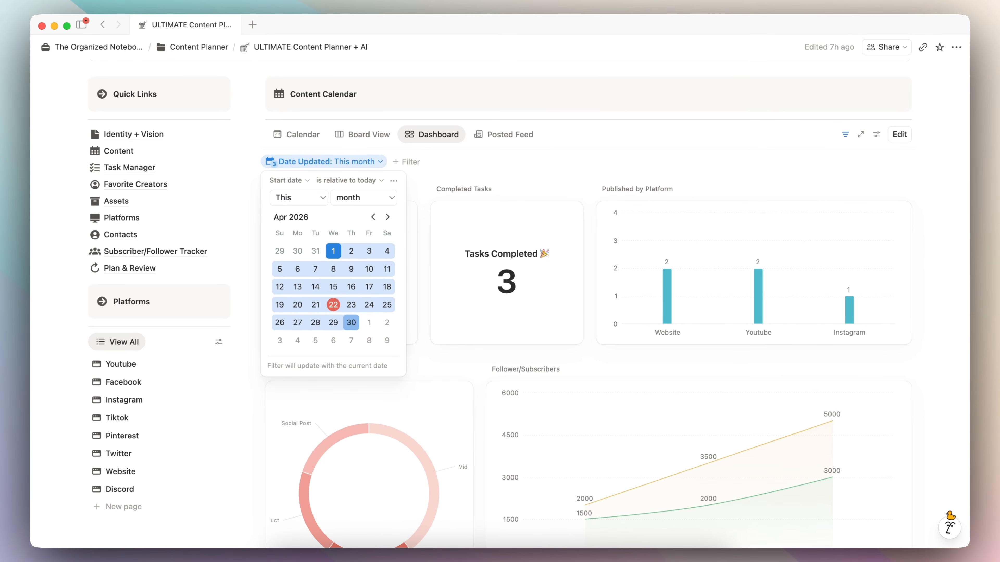
{"action": "left_click", "coordinate": [366, 199]}
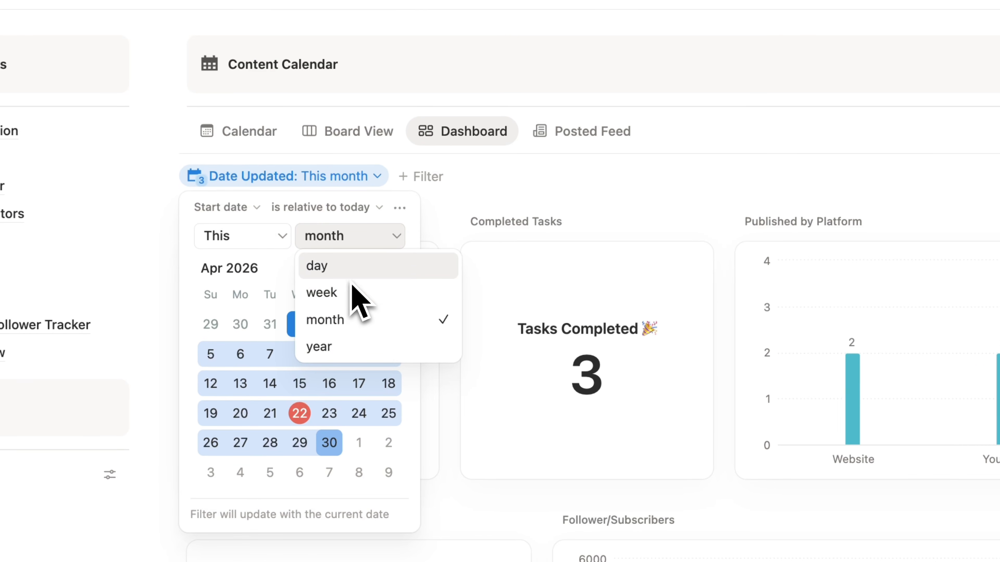
{"action": "left_click", "coordinate": [523, 187]}
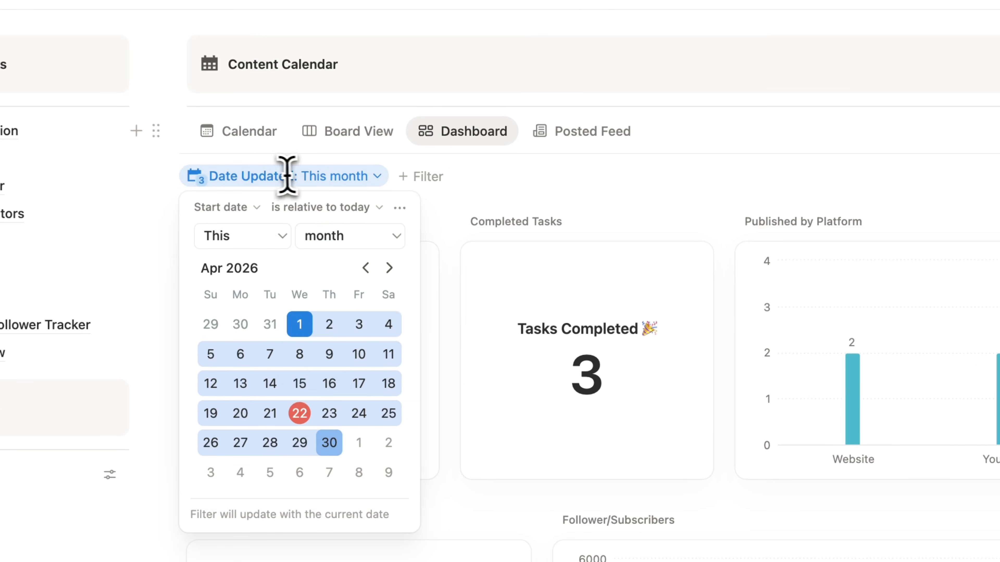
{"action": "left_click", "coordinate": [659, 197]}
{"action": "left_click", "coordinate": [821, 209]}
{"action": "left_click", "coordinate": [807, 215]}
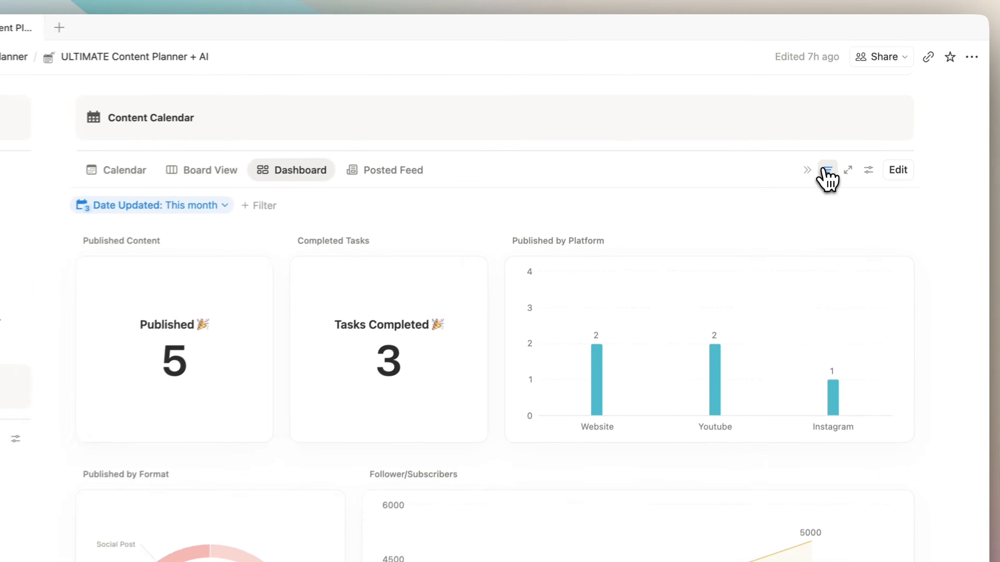
{"action": "left_click", "coordinate": [807, 215]}
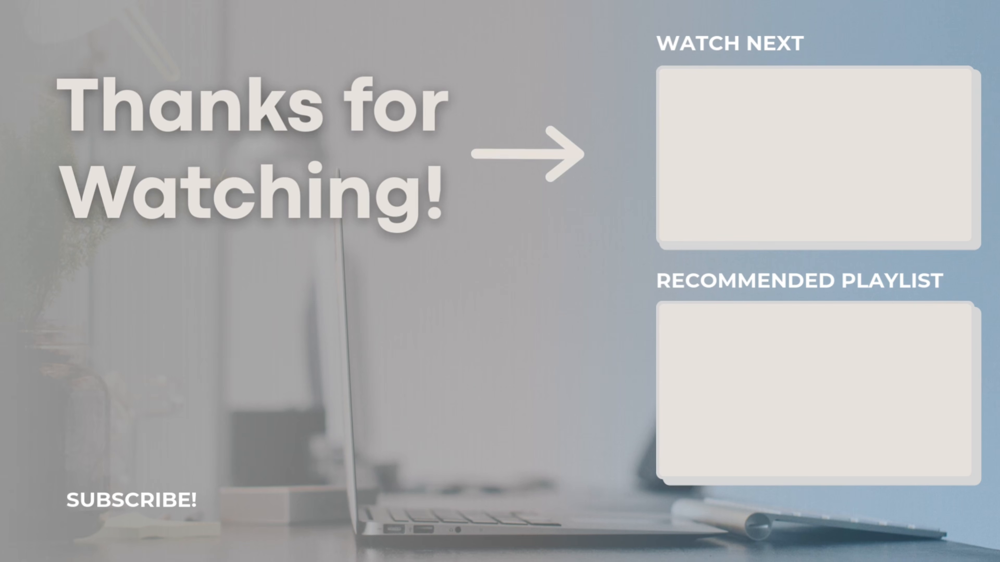